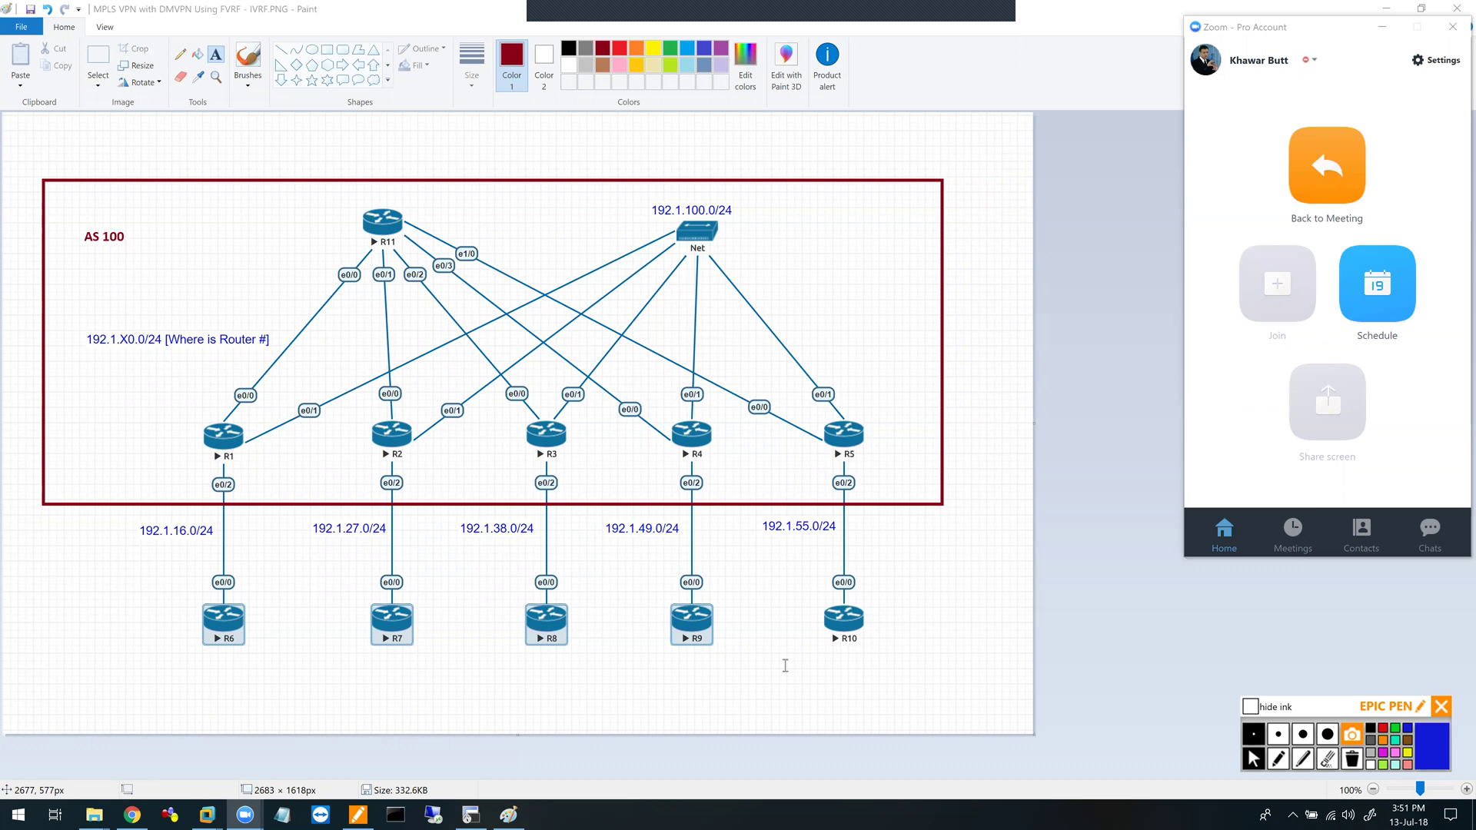
# - Start a Notepad note titled 'MPLS VPN Network with RR SP Core' and 'DMVPN with FVRF & IVRF', underlined with '='
pyautogui.click(286, 813)
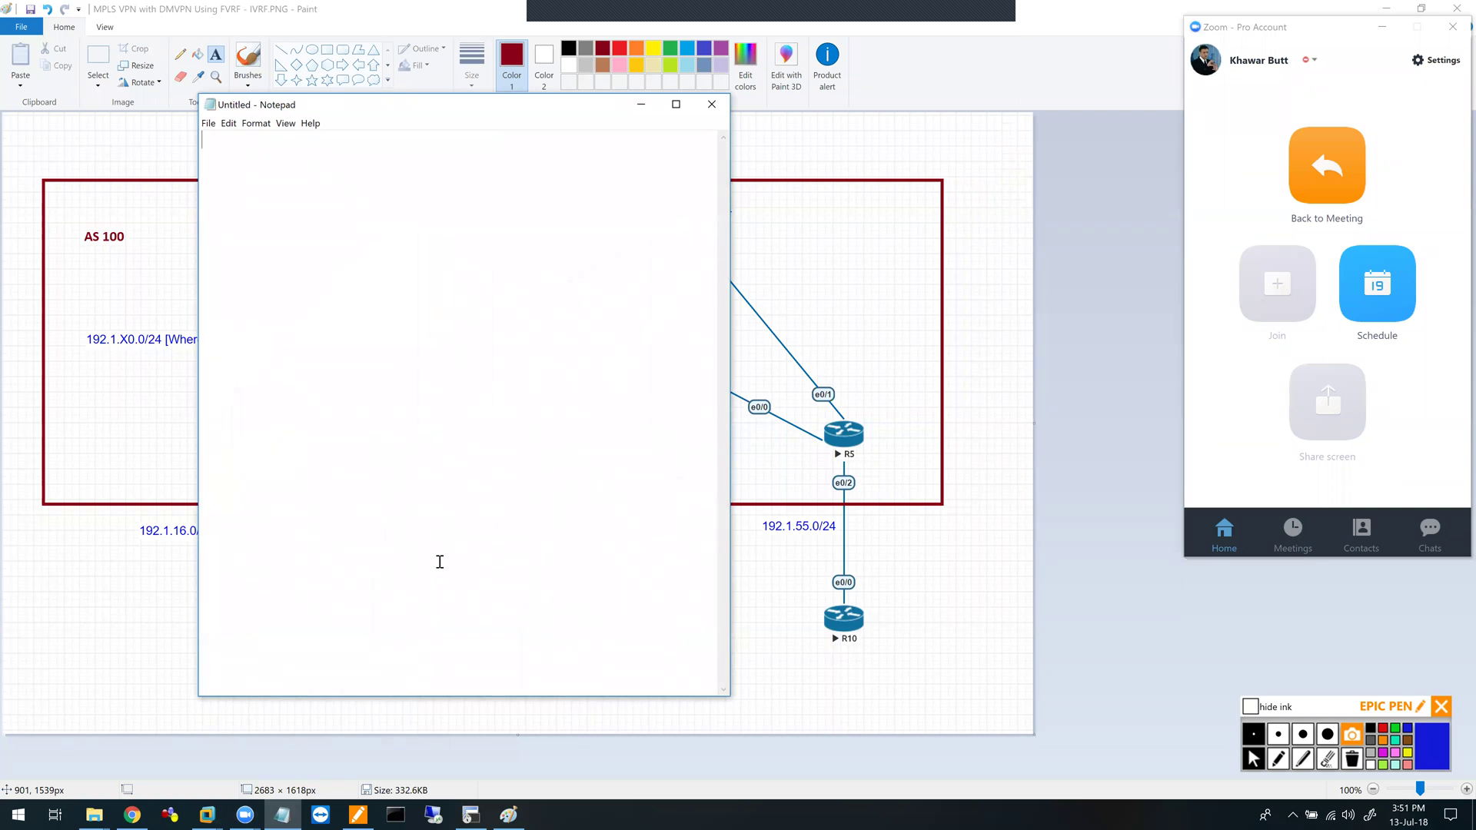
pyautogui.write('MPLS VPN Network with ')
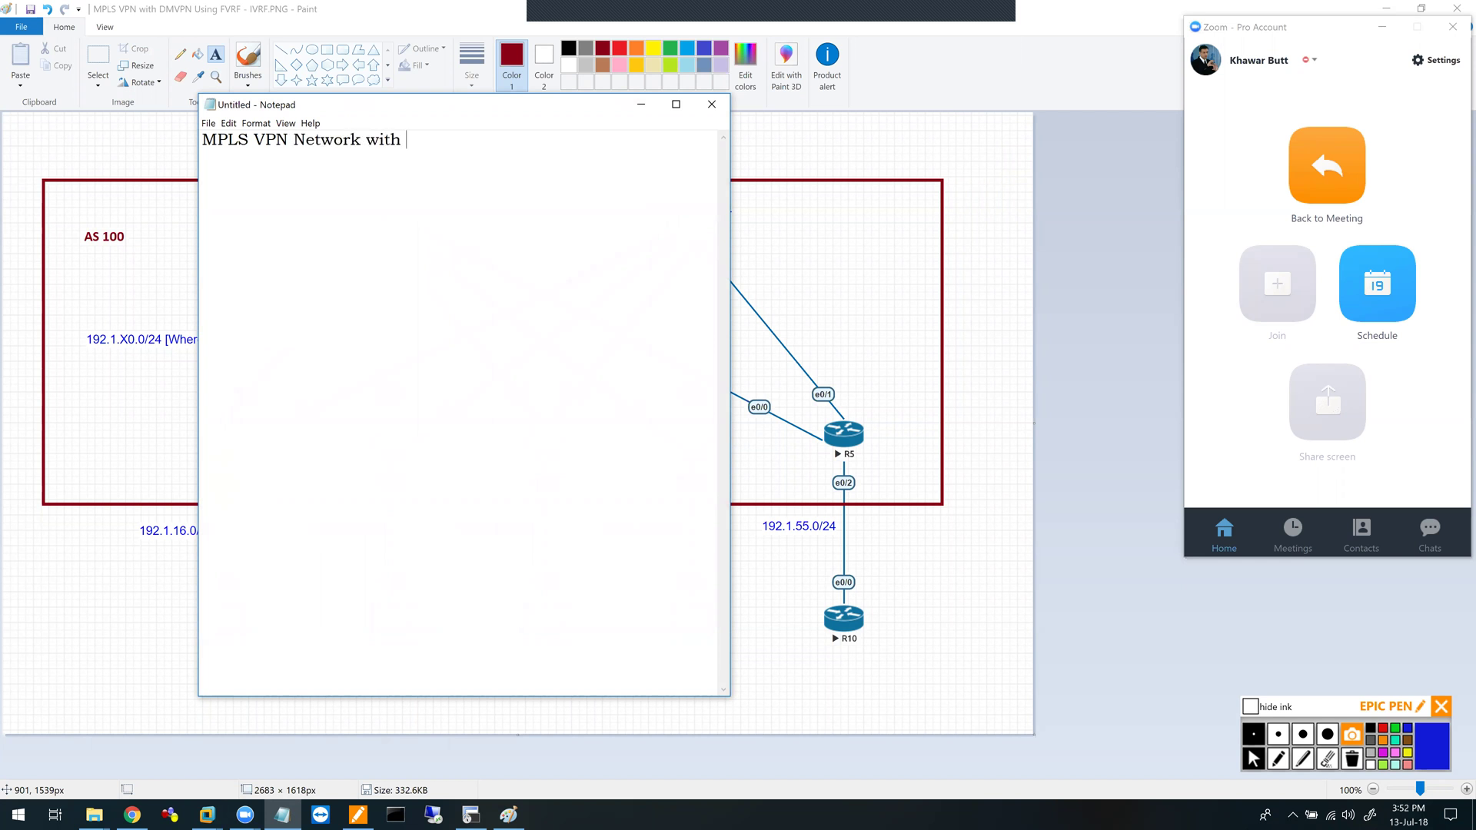
pyautogui.write('RR SP Core.')
pyautogui.write('MVPN with F')
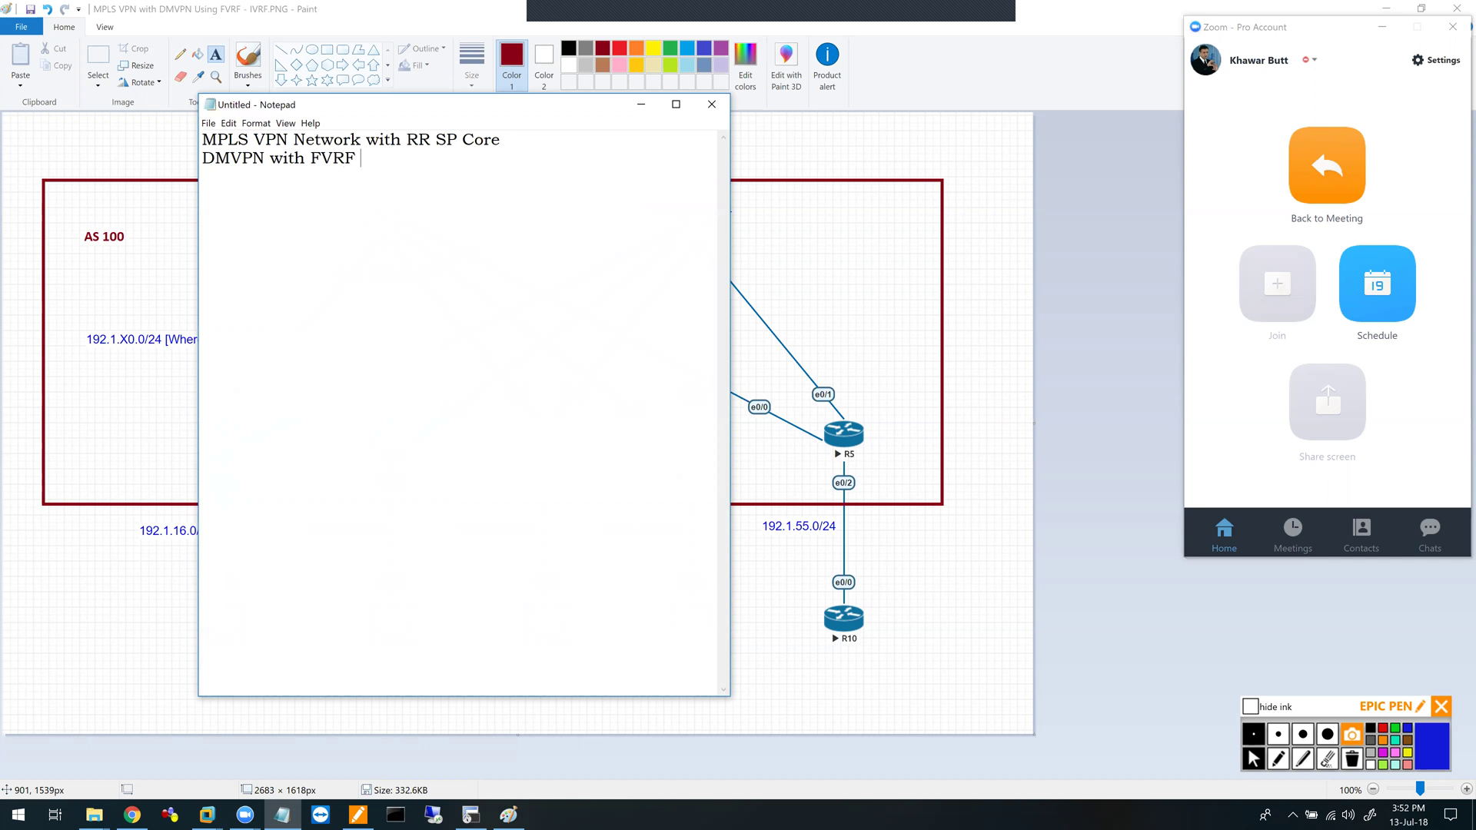
pyautogui.write('VRF ')
pyautogui.write('========================================')
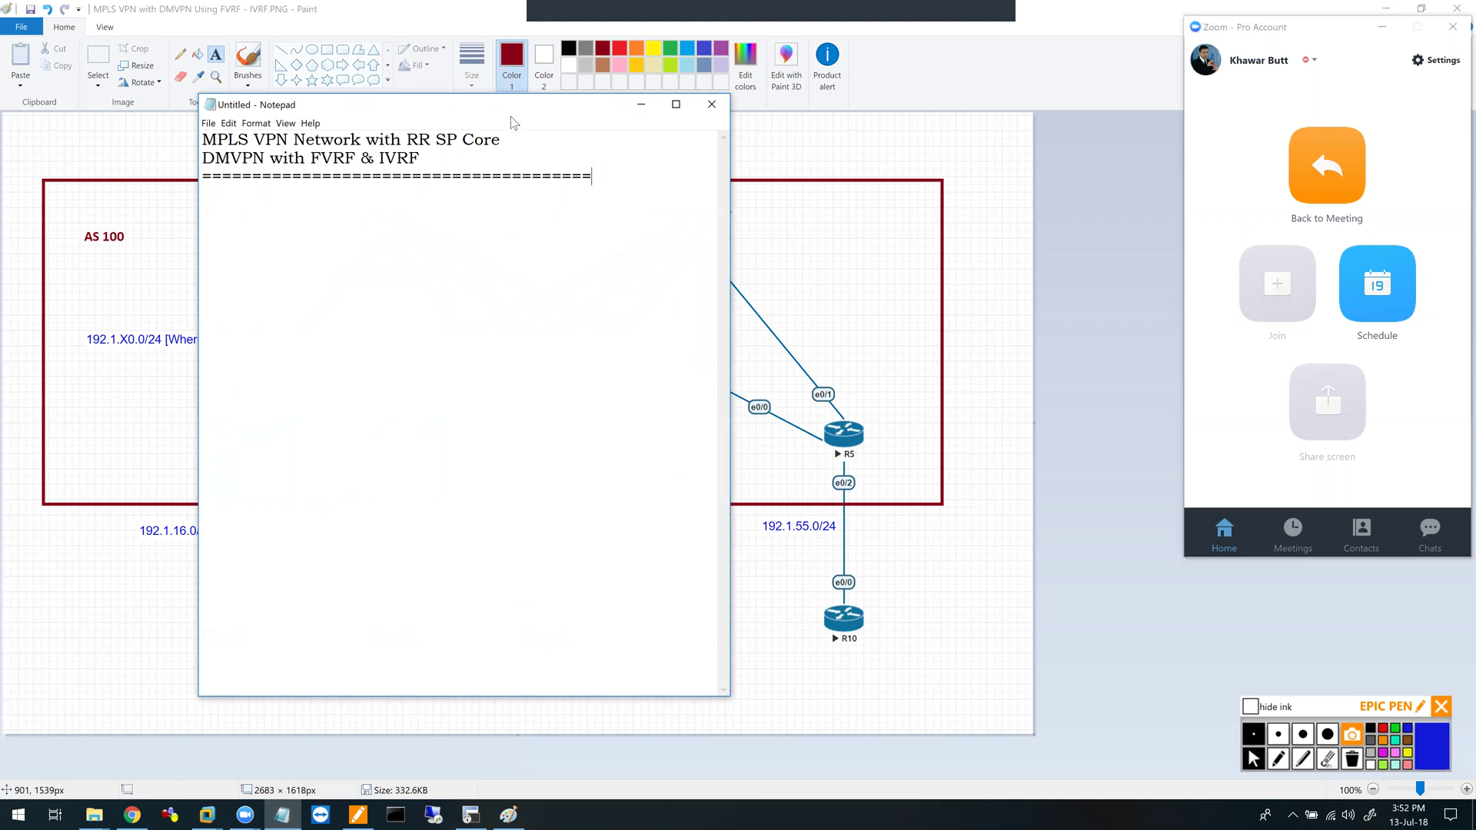
# - Move Notepad aside and ink 'RR' in blue above R11 and 'PE' in red beside R1
pyautogui.moveTo(512, 117); pyautogui.dragTo(1265, 112)
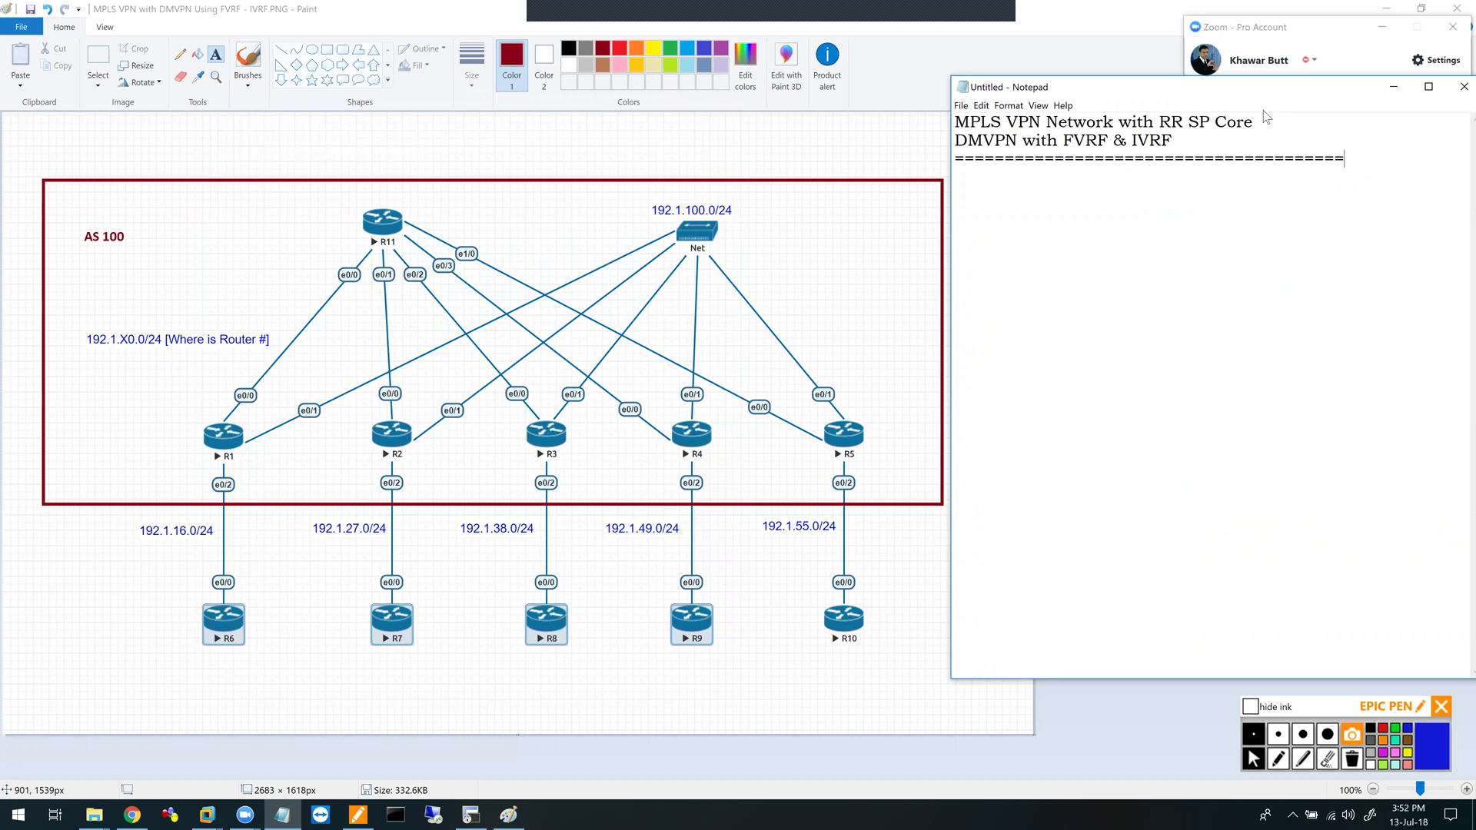
pyautogui.click(1278, 759)
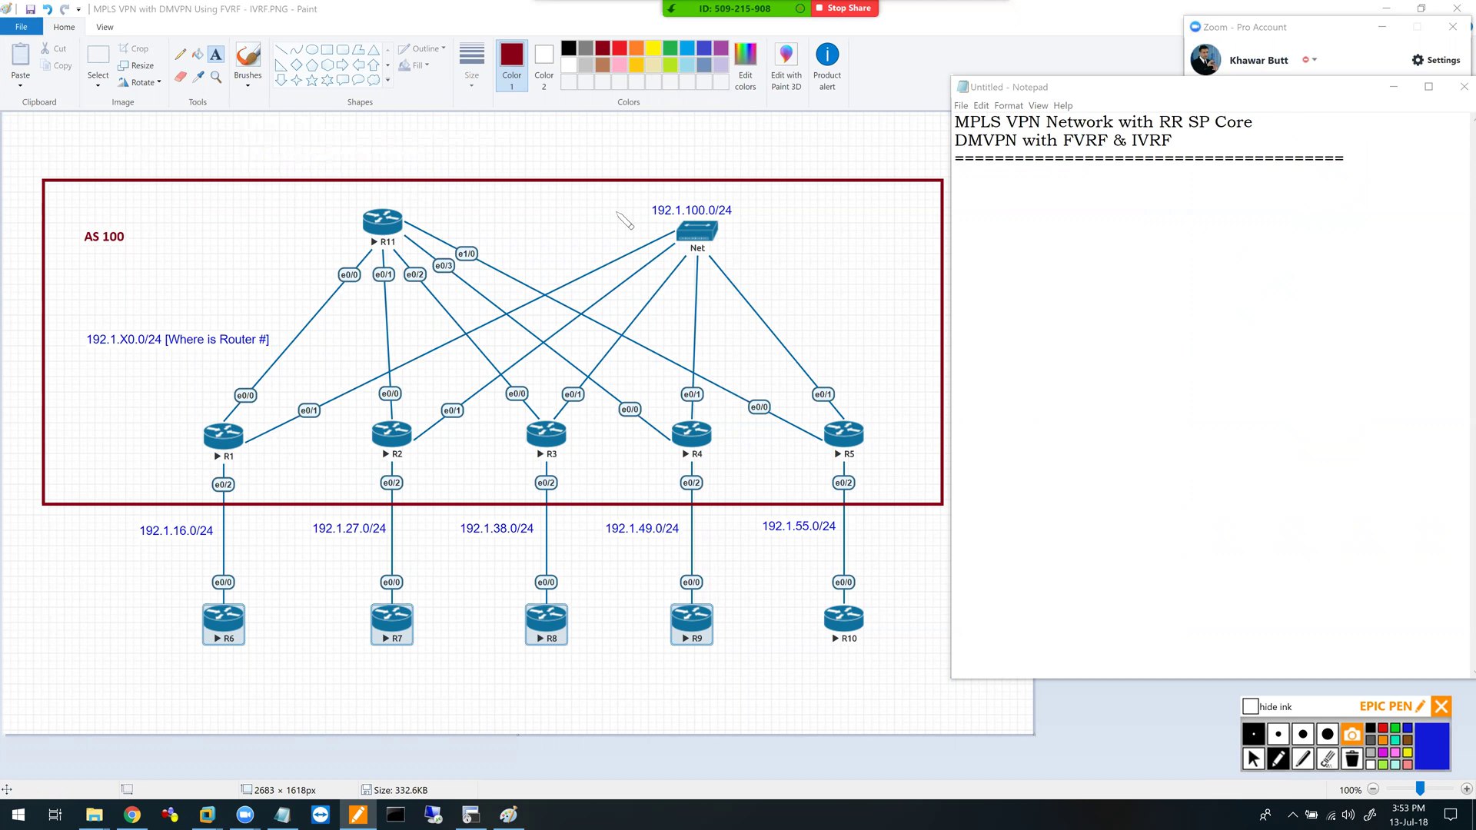
pyautogui.moveTo(295, 210)
pyautogui.mouseDown()
pyautogui.moveTo(302, 222)
pyautogui.moveTo(342, 208)
pyautogui.moveTo(332, 218)
pyautogui.moveTo(291, 194)
pyautogui.mouseUp()
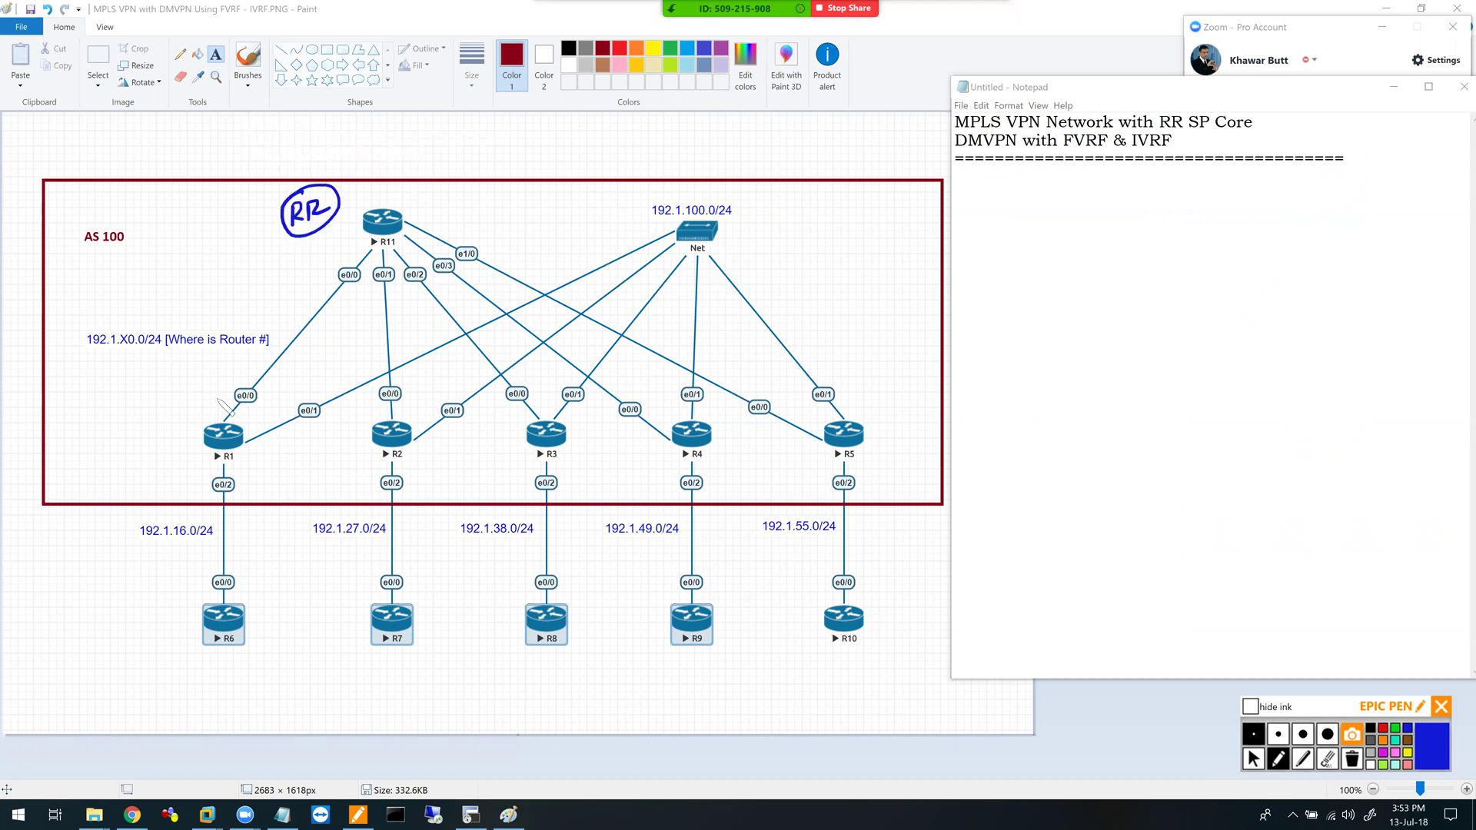
pyautogui.click(1383, 728)
pyautogui.moveTo(93, 422)
pyautogui.mouseDown()
pyautogui.moveTo(92, 454)
pyautogui.moveTo(95, 440)
pyautogui.moveTo(125, 450)
pyautogui.mouseUp()
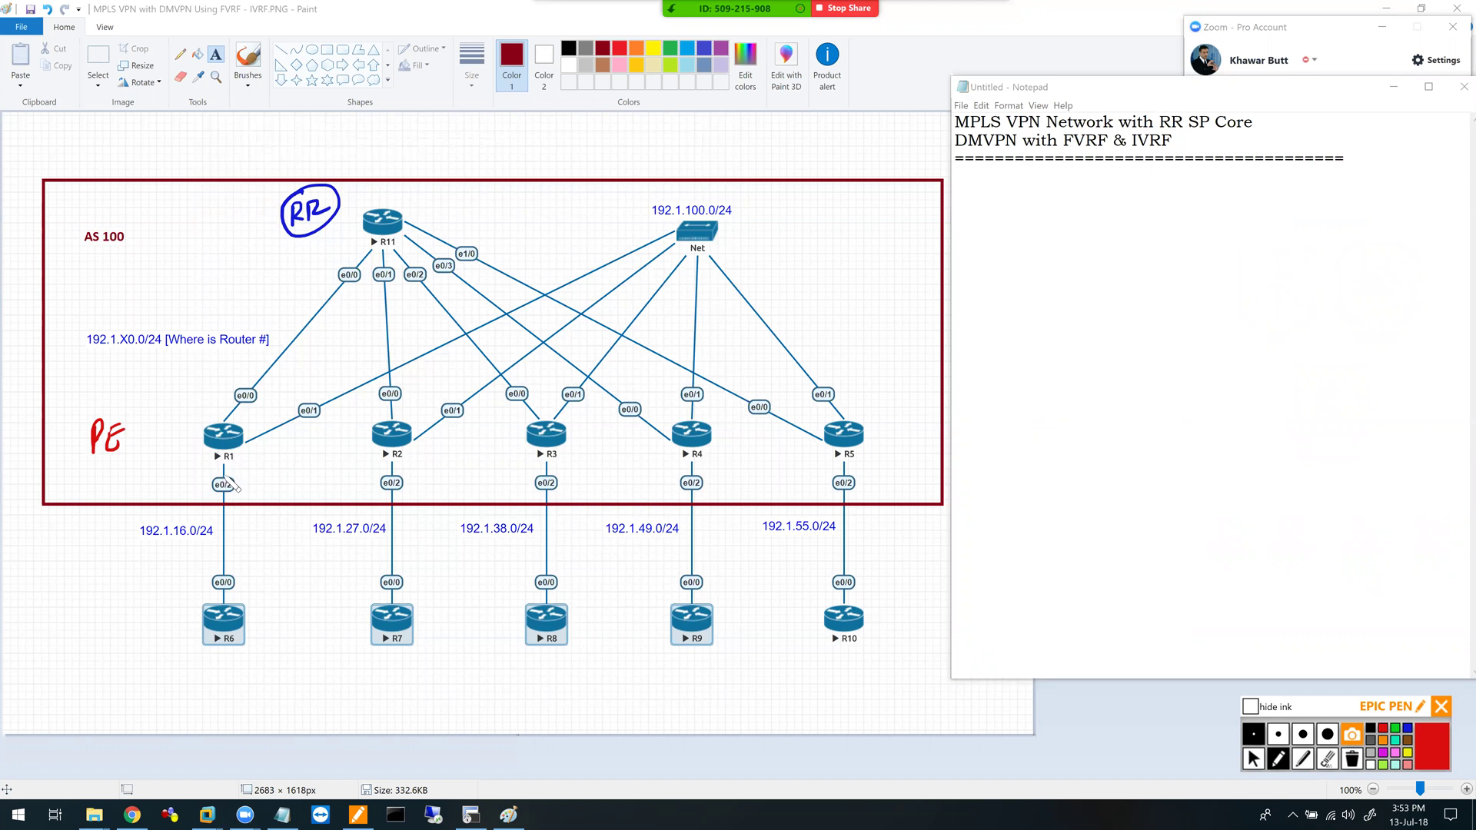
# - Draw red lines from R11 to R1, R2, R3, R4 and R5, then circle R1 and R11
pyautogui.moveTo(378, 243); pyautogui.dragTo(240, 418)
pyautogui.moveTo(382, 247); pyautogui.dragTo(378, 428)
pyautogui.moveTo(405, 262); pyautogui.dragTo(534, 408)
pyautogui.moveTo(402, 242); pyautogui.dragTo(661, 406)
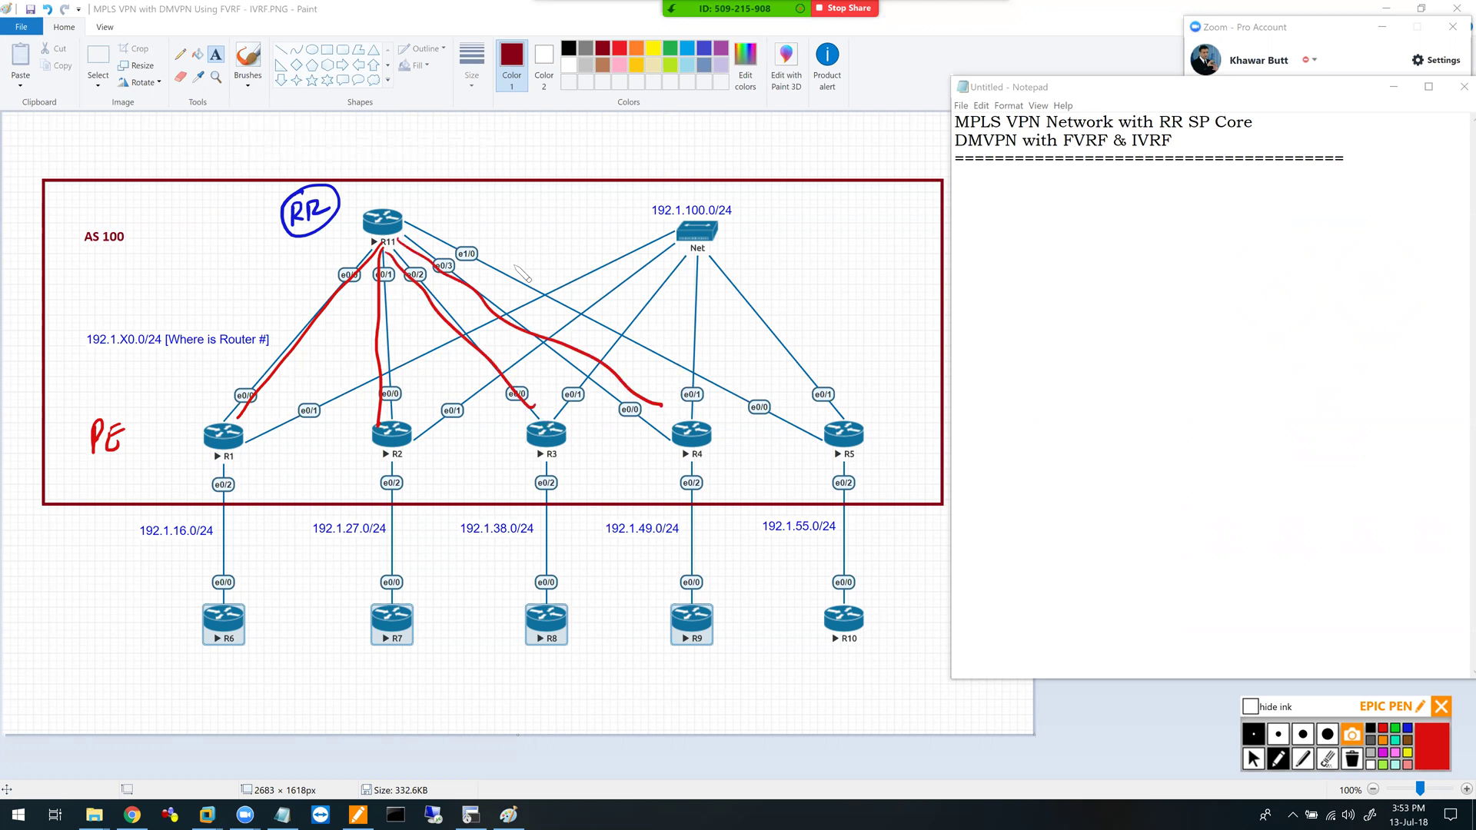
pyautogui.moveTo(412, 217)
pyautogui.mouseDown()
pyautogui.moveTo(730, 343)
pyautogui.moveTo(837, 428)
pyautogui.mouseUp()
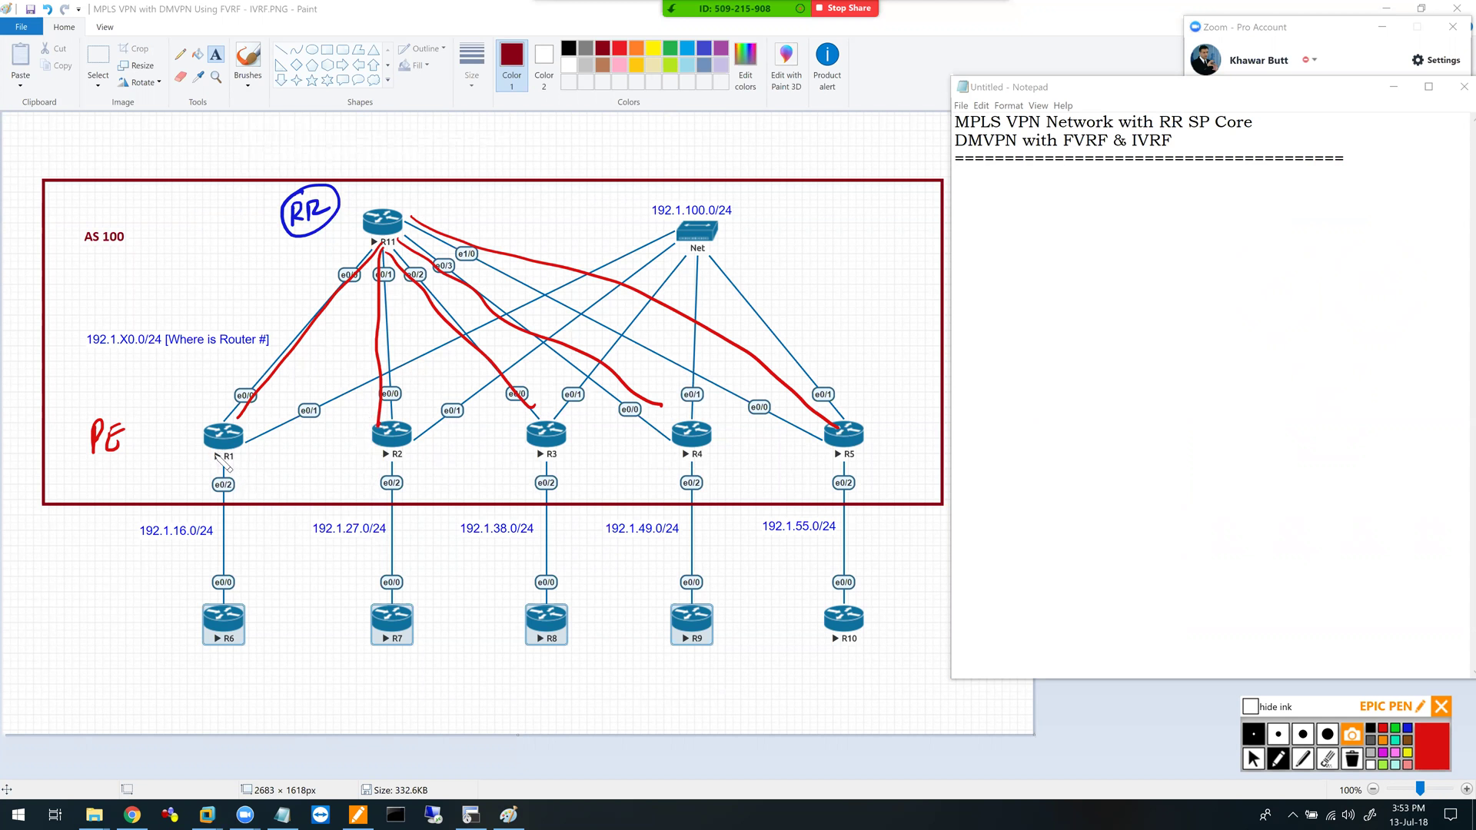
pyautogui.moveTo(225, 430)
pyautogui.mouseDown()
pyautogui.moveTo(214, 492)
pyautogui.moveTo(232, 429)
pyautogui.mouseUp()
pyautogui.moveTo(392, 231)
pyautogui.mouseDown()
pyautogui.moveTo(413, 263)
pyautogui.moveTo(396, 229)
pyautogui.mouseUp()
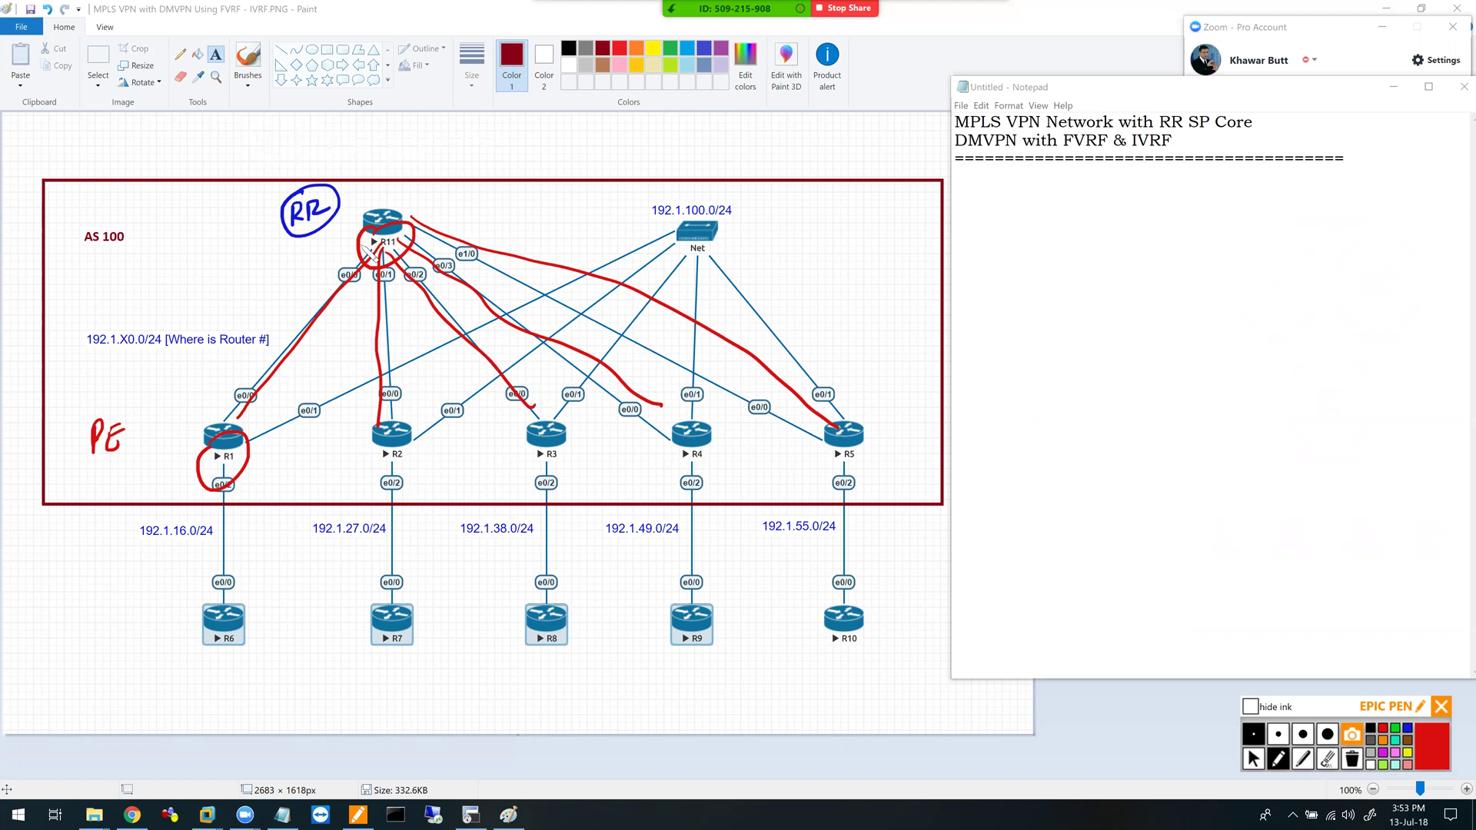
# - Draw an arrow from R6 up to R1 and write 10.66.0/24 beside R1
pyautogui.moveTo(267, 634)
pyautogui.mouseDown()
pyautogui.moveTo(262, 517)
pyautogui.moveTo(250, 548)
pyautogui.mouseUp()
pyautogui.moveTo(250, 470)
pyautogui.mouseDown()
pyautogui.moveTo(249, 488)
pyautogui.moveTo(263, 469)
pyautogui.moveTo(320, 472)
pyautogui.mouseUp()
pyautogui.click(270, 482)
pyautogui.moveTo(332, 432)
pyautogui.mouseDown()
pyautogui.moveTo(327, 463)
pyautogui.moveTo(356, 460)
pyautogui.mouseUp()
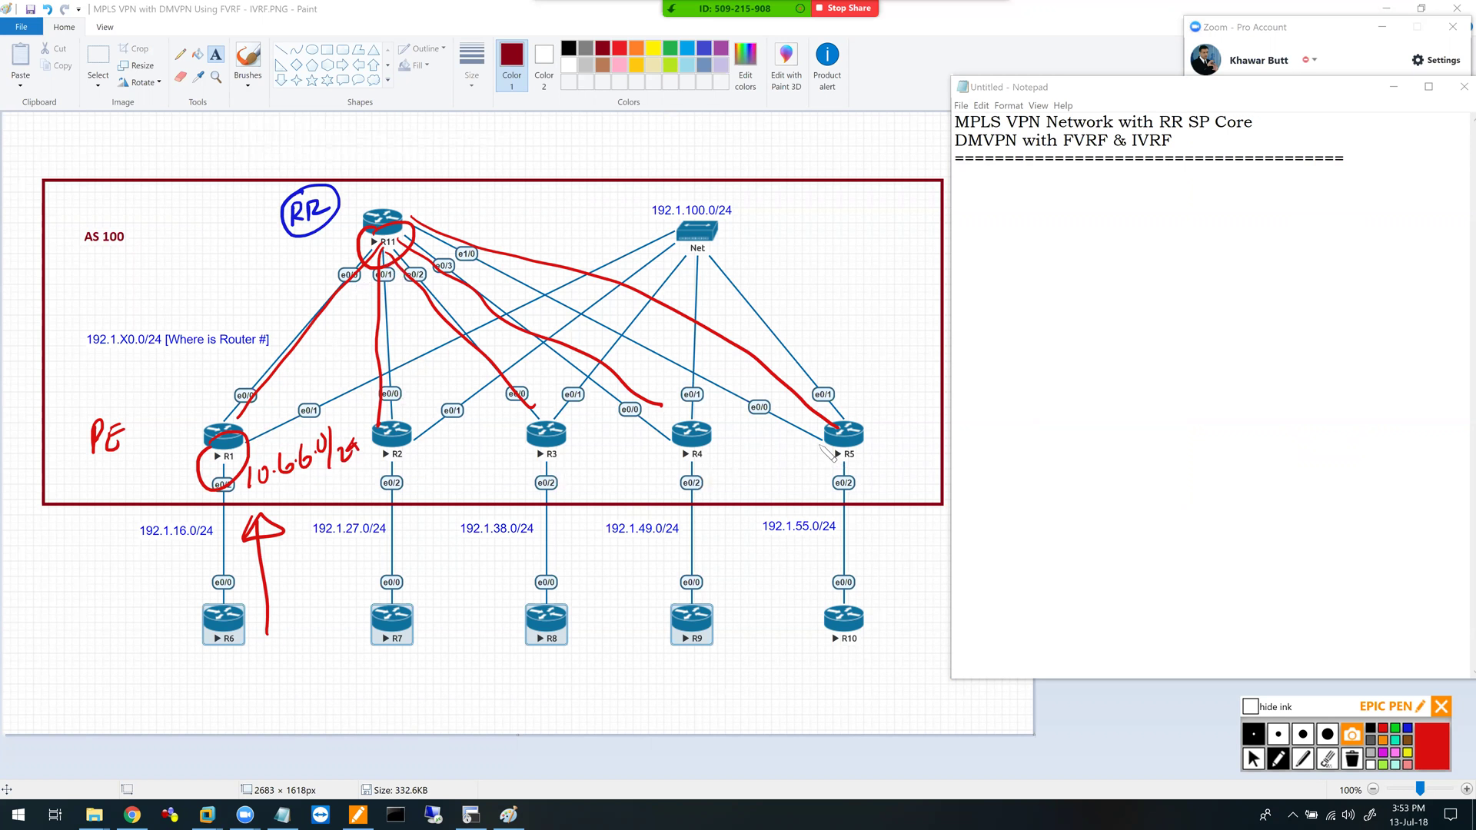
# - Write 'PE' and 'B 10.66.0/24 NH R1', underlined, over Notepad and circle the 192.1.100.0/24 Net segment
pyautogui.moveTo(981, 191)
pyautogui.mouseDown()
pyautogui.moveTo(978, 220)
pyautogui.moveTo(983, 207)
pyautogui.mouseUp()
pyautogui.moveTo(1021, 191)
pyautogui.mouseDown()
pyautogui.moveTo(1027, 217)
pyautogui.moveTo(1021, 204)
pyautogui.mouseUp()
pyautogui.moveTo(962, 229)
pyautogui.mouseDown()
pyautogui.moveTo(1042, 223)
pyautogui.moveTo(1020, 278)
pyautogui.mouseUp()
pyautogui.moveTo(1031, 258)
pyautogui.mouseDown()
pyautogui.moveTo(1046, 268)
pyautogui.moveTo(967, 290)
pyautogui.mouseUp()
pyautogui.moveTo(967, 259); pyautogui.dragTo(974, 292)
pyautogui.moveTo(1068, 256)
pyautogui.mouseDown()
pyautogui.moveTo(1059, 275)
pyautogui.moveTo(1086, 274)
pyautogui.mouseUp()
pyautogui.click(1102, 267)
pyautogui.moveTo(1111, 251)
pyautogui.mouseDown()
pyautogui.moveTo(1116, 277)
pyautogui.moveTo(1151, 270)
pyautogui.mouseUp()
pyautogui.moveTo(1157, 248)
pyautogui.mouseDown()
pyautogui.moveTo(1164, 263)
pyautogui.moveTo(1237, 248)
pyautogui.moveTo(1235, 266)
pyautogui.mouseUp()
pyautogui.moveTo(1254, 244)
pyautogui.mouseDown()
pyautogui.moveTo(1253, 266)
pyautogui.moveTo(1300, 248)
pyautogui.mouseUp()
pyautogui.moveTo(1299, 247); pyautogui.dragTo(1320, 265)
pyautogui.moveTo(1331, 235); pyautogui.dragTo(1331, 265)
pyautogui.moveTo(966, 298); pyautogui.dragTo(1334, 283)
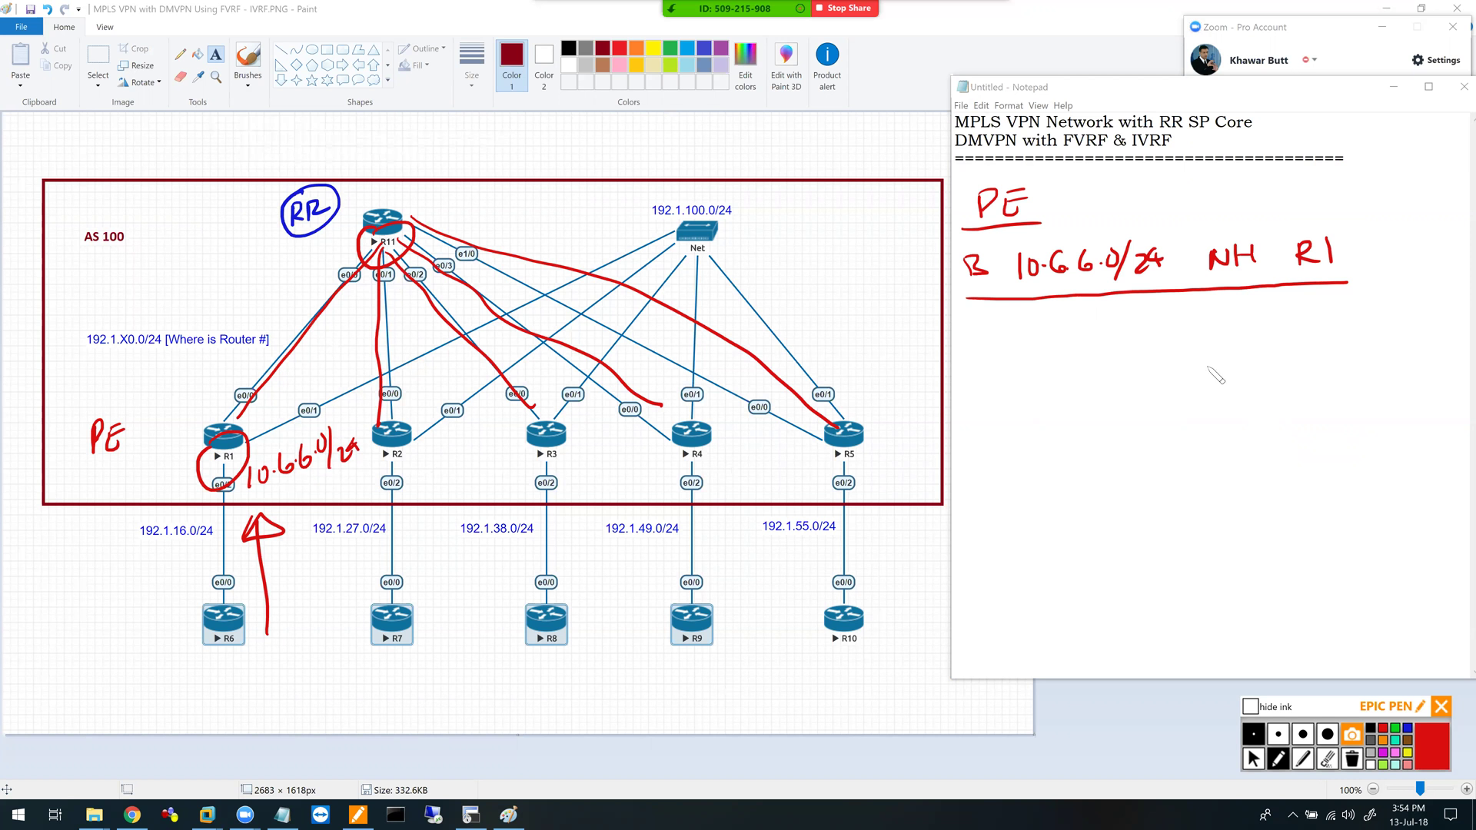
pyautogui.moveTo(633, 269)
pyautogui.mouseDown()
pyautogui.moveTo(632, 254)
pyautogui.moveTo(776, 192)
pyautogui.moveTo(646, 271)
pyautogui.mouseUp()
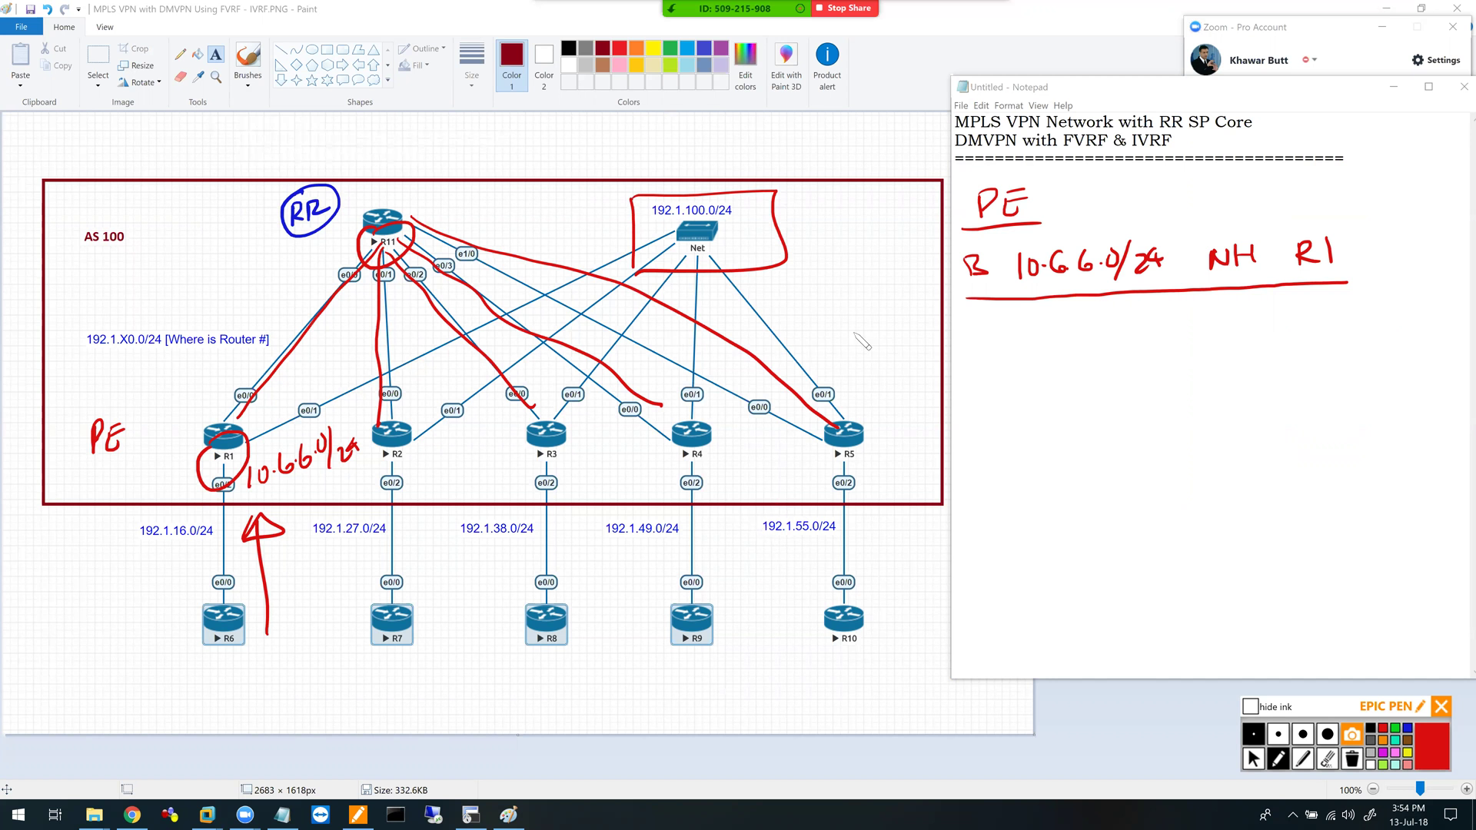
pyautogui.moveTo(1280, 224)
pyautogui.mouseDown()
pyautogui.moveTo(1282, 292)
pyautogui.moveTo(1330, 304)
pyautogui.moveTo(1293, 305)
pyautogui.mouseUp()
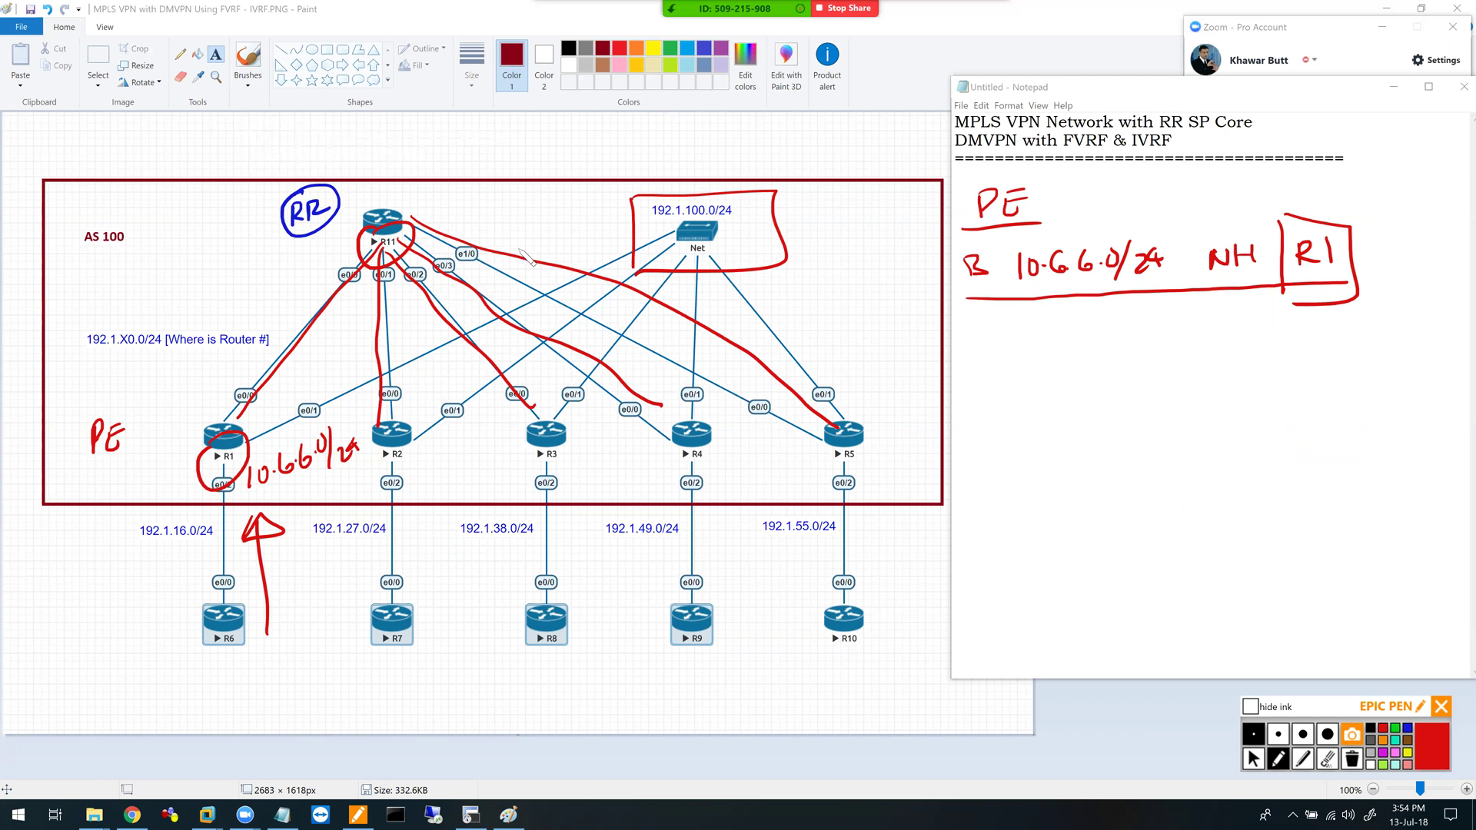
# - In blue, draw lines linking the Net segment to R1–R4 and tick the R11 route reflector
pyautogui.click(1408, 728)
pyautogui.moveTo(267, 426); pyautogui.dragTo(661, 262)
pyautogui.moveTo(430, 419)
pyautogui.mouseDown()
pyautogui.moveTo(655, 264)
pyautogui.moveTo(569, 419)
pyautogui.mouseUp()
pyautogui.moveTo(703, 269)
pyautogui.mouseDown()
pyautogui.moveTo(691, 425)
pyautogui.moveTo(730, 293)
pyautogui.moveTo(844, 422)
pyautogui.mouseUp()
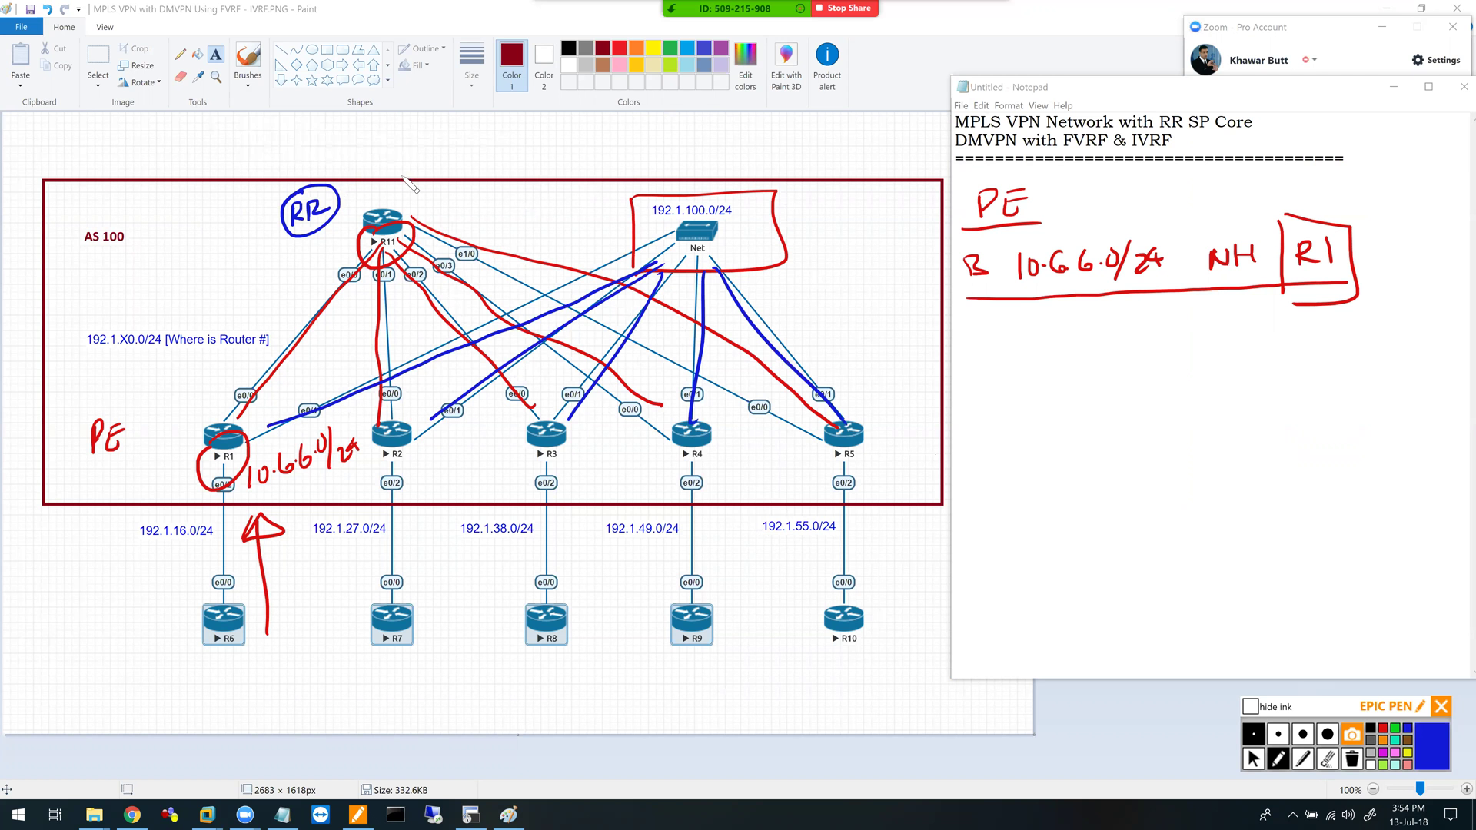
pyautogui.moveTo(369, 186)
pyautogui.mouseDown()
pyautogui.moveTo(379, 202)
pyautogui.moveTo(463, 136)
pyautogui.moveTo(471, 156)
pyautogui.moveTo(569, 121)
pyautogui.mouseUp()
# - Write and underline 'HIGH SPEED LINKS' beside Net, then erase all the ink
pyautogui.moveTo(772, 270)
pyautogui.mouseDown()
pyautogui.moveTo(775, 291)
pyautogui.moveTo(849, 276)
pyautogui.moveTo(804, 304)
pyautogui.moveTo(870, 302)
pyautogui.mouseUp()
pyautogui.moveTo(809, 323)
pyautogui.mouseDown()
pyautogui.moveTo(808, 338)
pyautogui.moveTo(826, 332)
pyautogui.mouseUp()
pyautogui.moveTo(823, 321)
pyautogui.mouseDown()
pyautogui.moveTo(824, 335)
pyautogui.moveTo(856, 306)
pyautogui.mouseUp()
pyautogui.moveTo(860, 304); pyautogui.dragTo(875, 318)
pyautogui.moveTo(892, 297); pyautogui.dragTo(884, 329)
pyautogui.moveTo(826, 359); pyautogui.dragTo(877, 347)
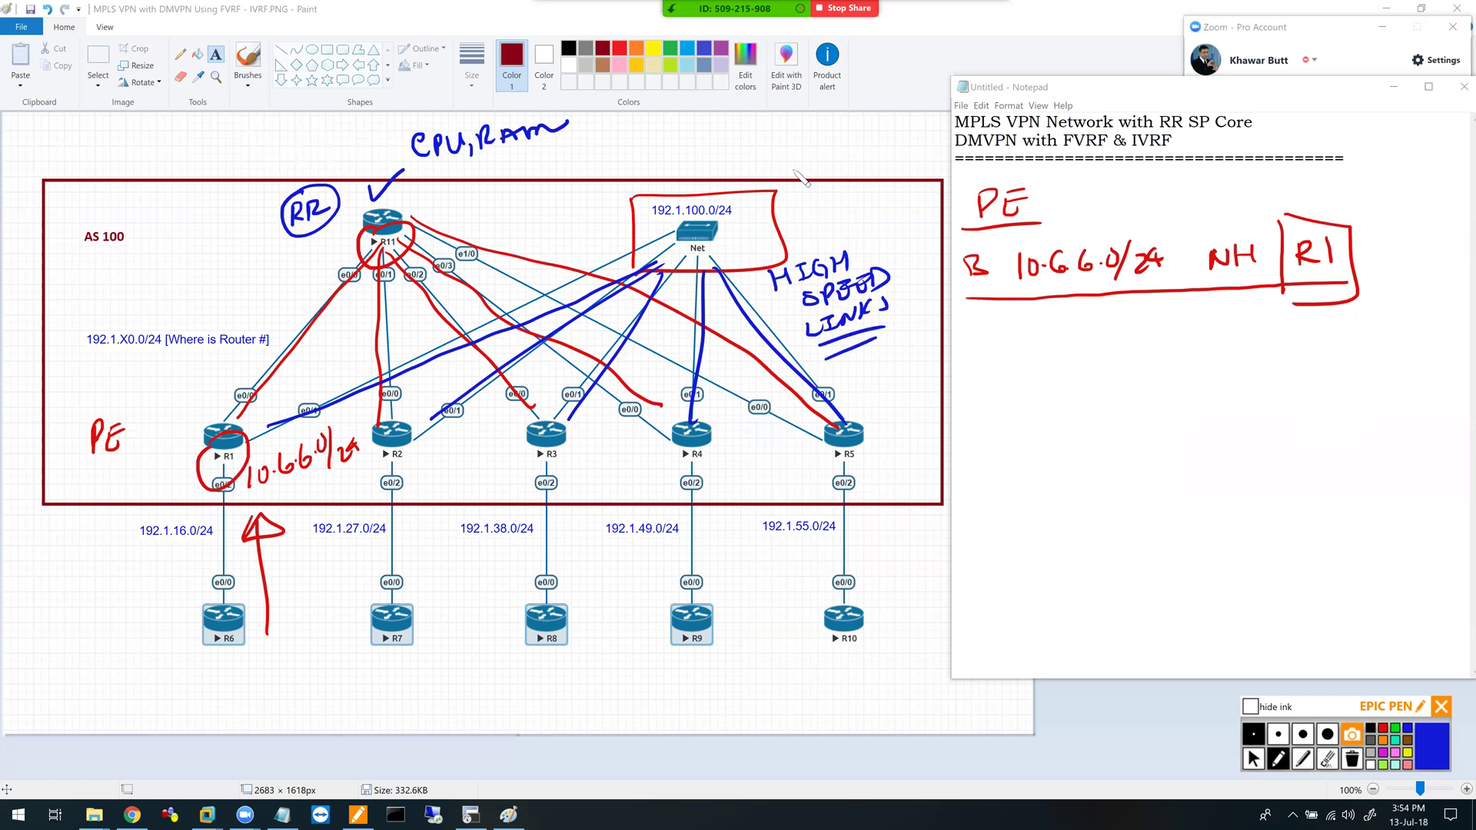
pyautogui.click(1352, 761)
# - Type the SP-CORE heading and item '1. Interface IP's' in the Notepad note
pyautogui.click(1016, 187)
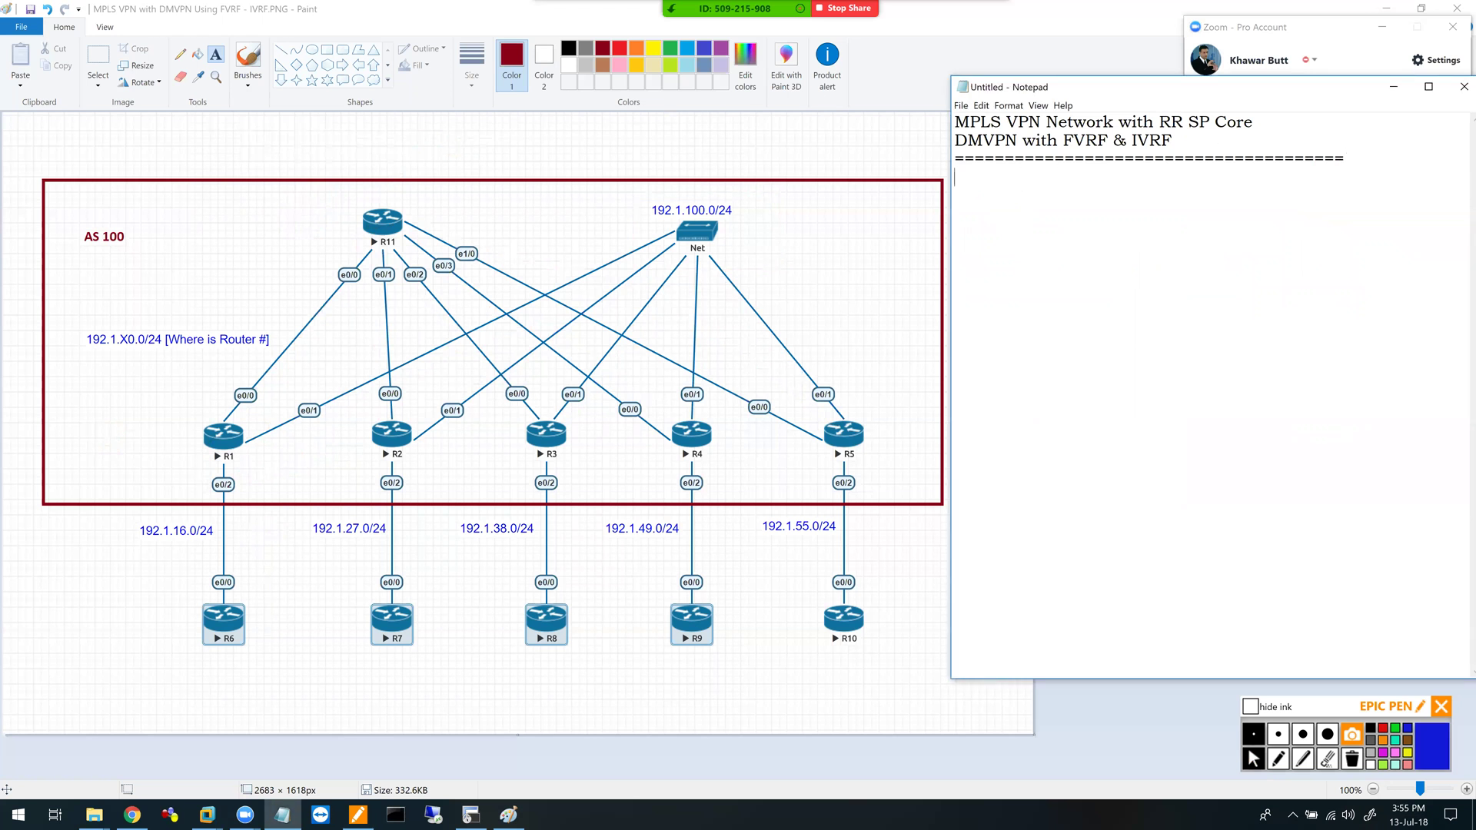
pyautogui.write('SP')
pyautogui.write('CR')
pyautogui.press('BackSpace')
pyautogui.write('ORE')
pyautogui.press('Return')
pyautogui.write('1. INTer')
pyautogui.press('BackSpace')
pyautogui.press('BackSpace')
pyautogui.press('BackSpace')
pyautogui.press('BackSpace')
pyautogui.write('nterni')
pyautogui.press('BackSpace')
pyautogui.press('BackSpace')
pyautogui.write('face ')
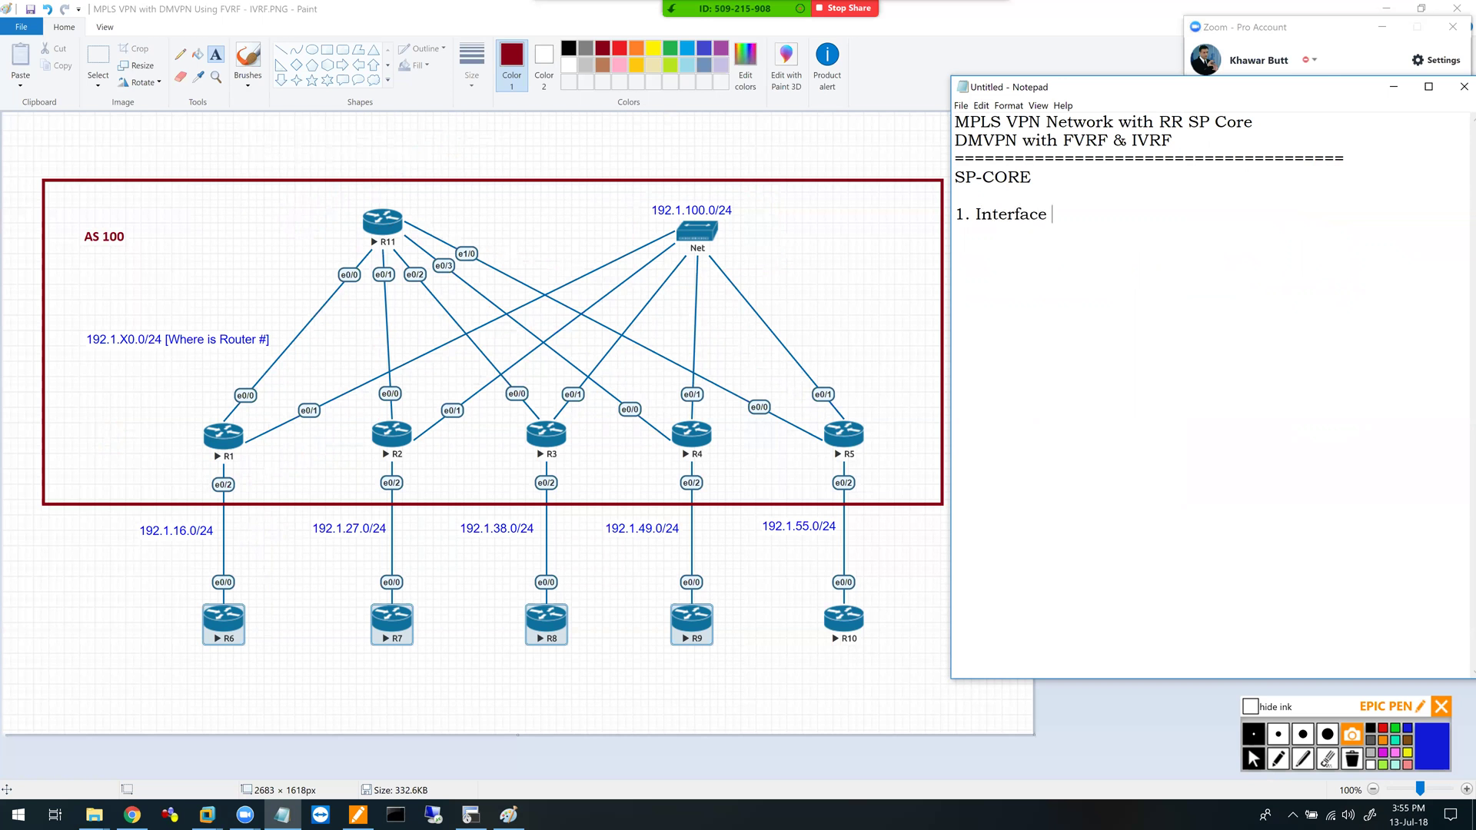
pyautogui.write('IP;s')
pyautogui.press('BackSpace')
pyautogui.press('BackSpace')
pyautogui.write(';s')
pyautogui.press('BackSpace')
pyautogui.press('BackSpace')
pyautogui.write("'s")
# - Add items '2. IGP [OSPF]' and '3. MPLS Unicast Routing [LDP]'
pyautogui.write('2. ')
pyautogui.write('IGP ')
pyautogui.write('[OSPF')
pyautogui.write(']')
pyautogui.press('Return')
pyautogui.write('3. MPLS Unicast Routing [LDP]')
pyautogui.press('Return')
# - Add '4. MP-BGP Neighbor relationship between the RR & PE's', a dashed separator and an R1 heading
pyautogui.write('4.')
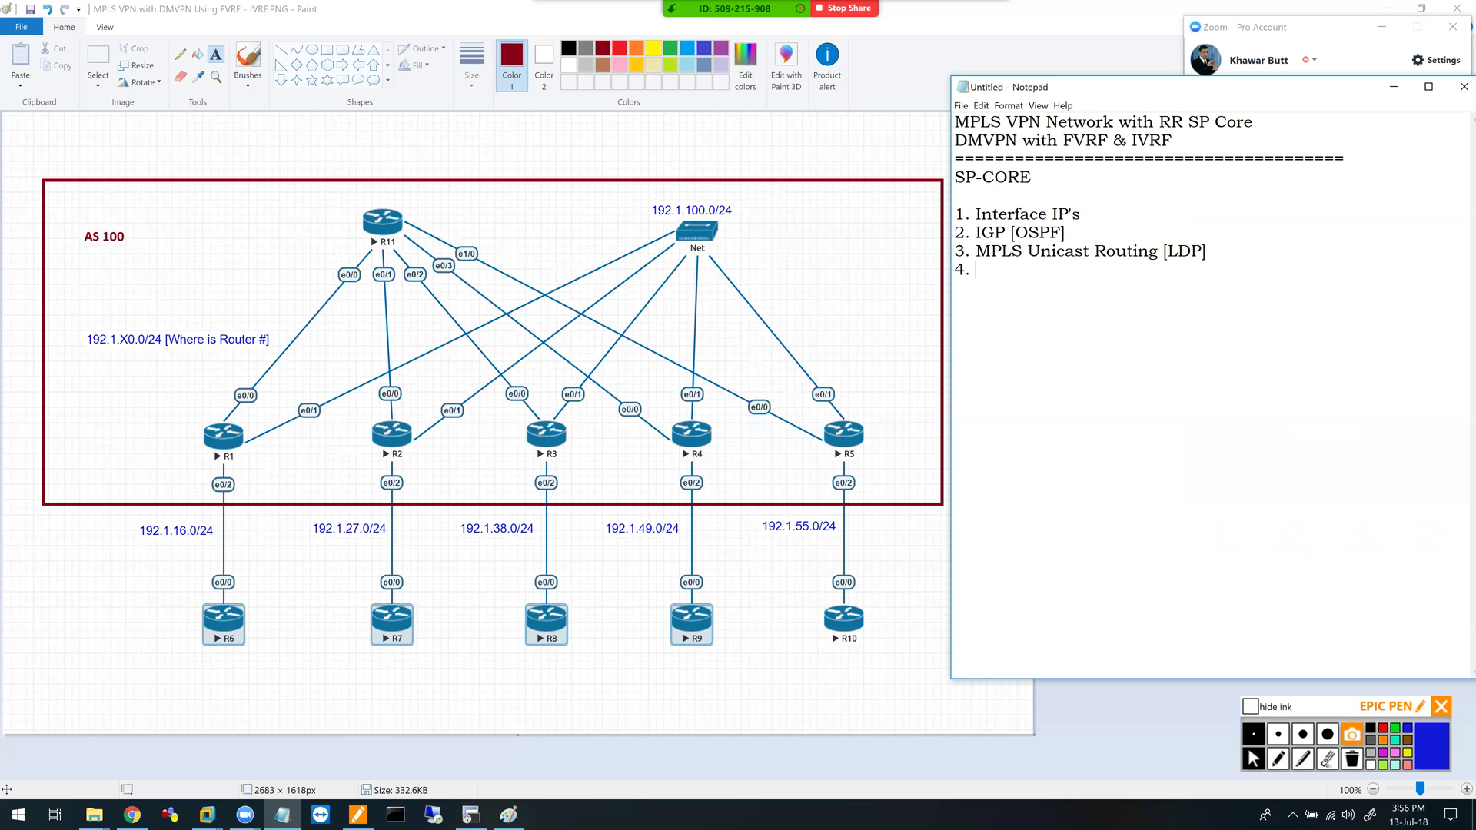
pyautogui.write(' MP-BG')
pyautogui.press('BackSpace')
pyautogui.write('BGP Ne')
pyautogui.press('BackSpace')
pyautogui.press('BackSpace')
pyautogui.write('Neighbor relationshio')
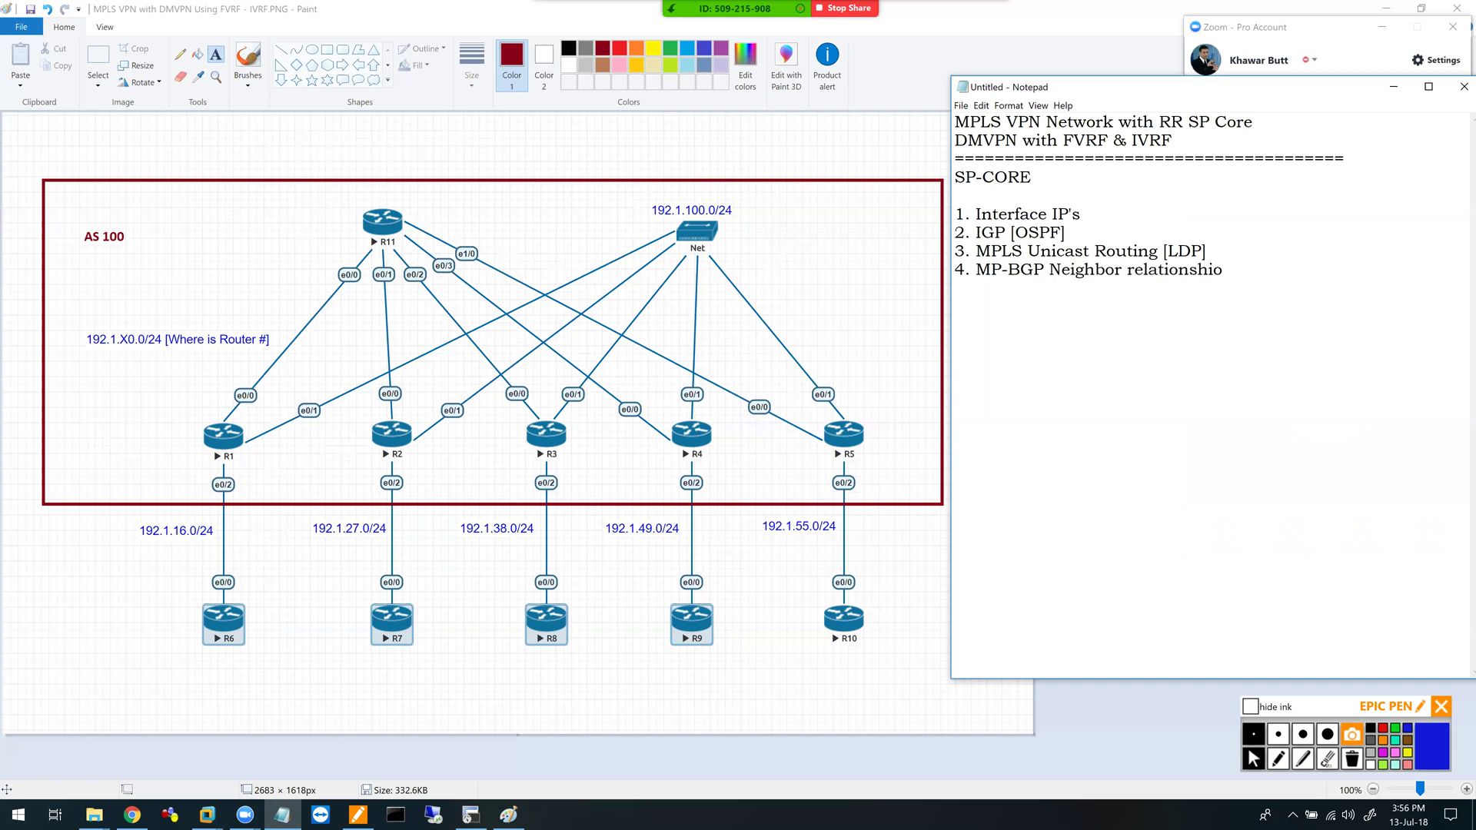
pyautogui.press('BackSpace')
pyautogui.write("p between the RR & PE's. ")
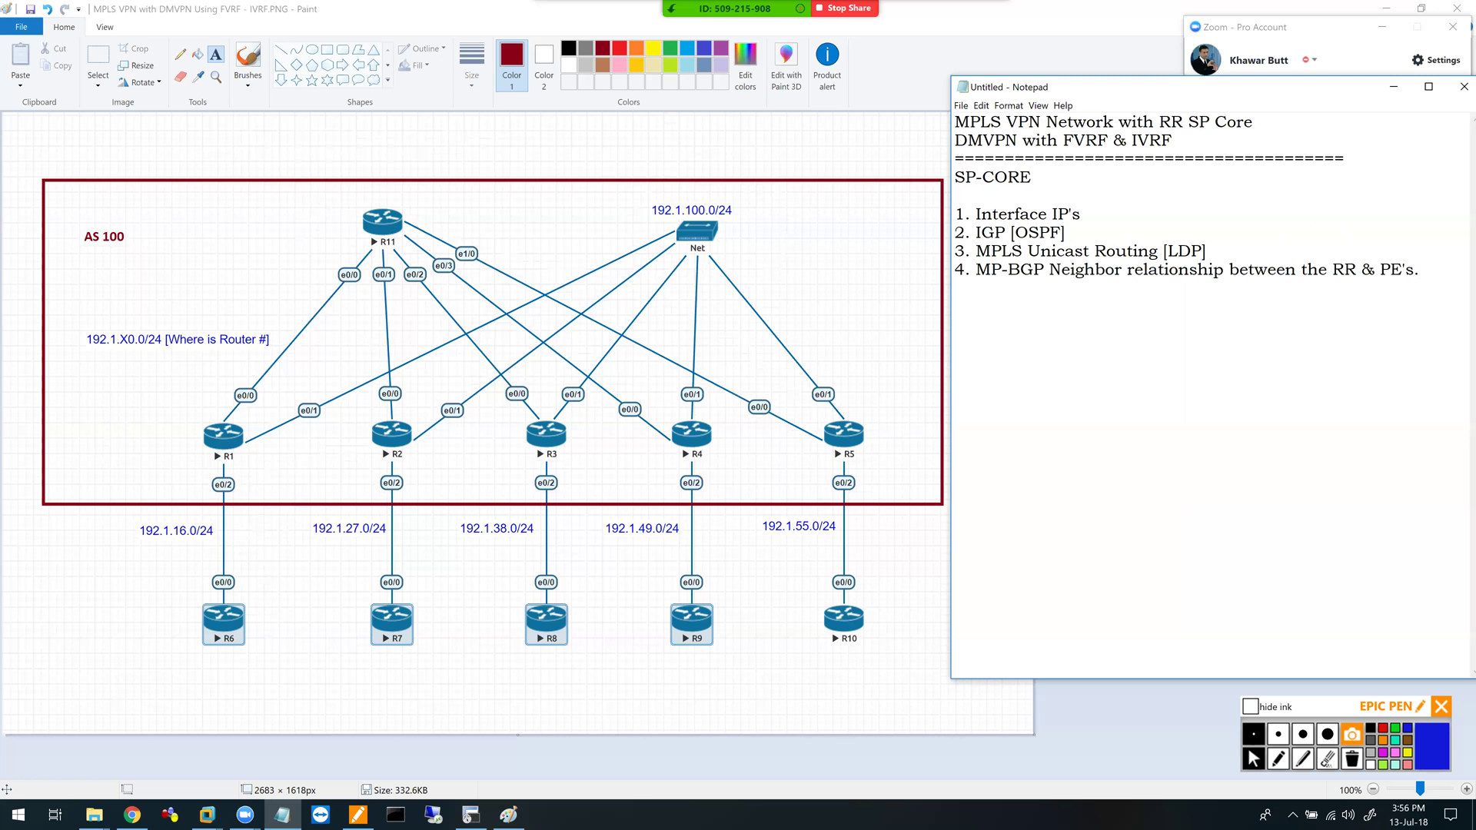
pyautogui.write('---------------------------------------------------------------------')
pyautogui.press('BackSpace')
pyautogui.write('R1')
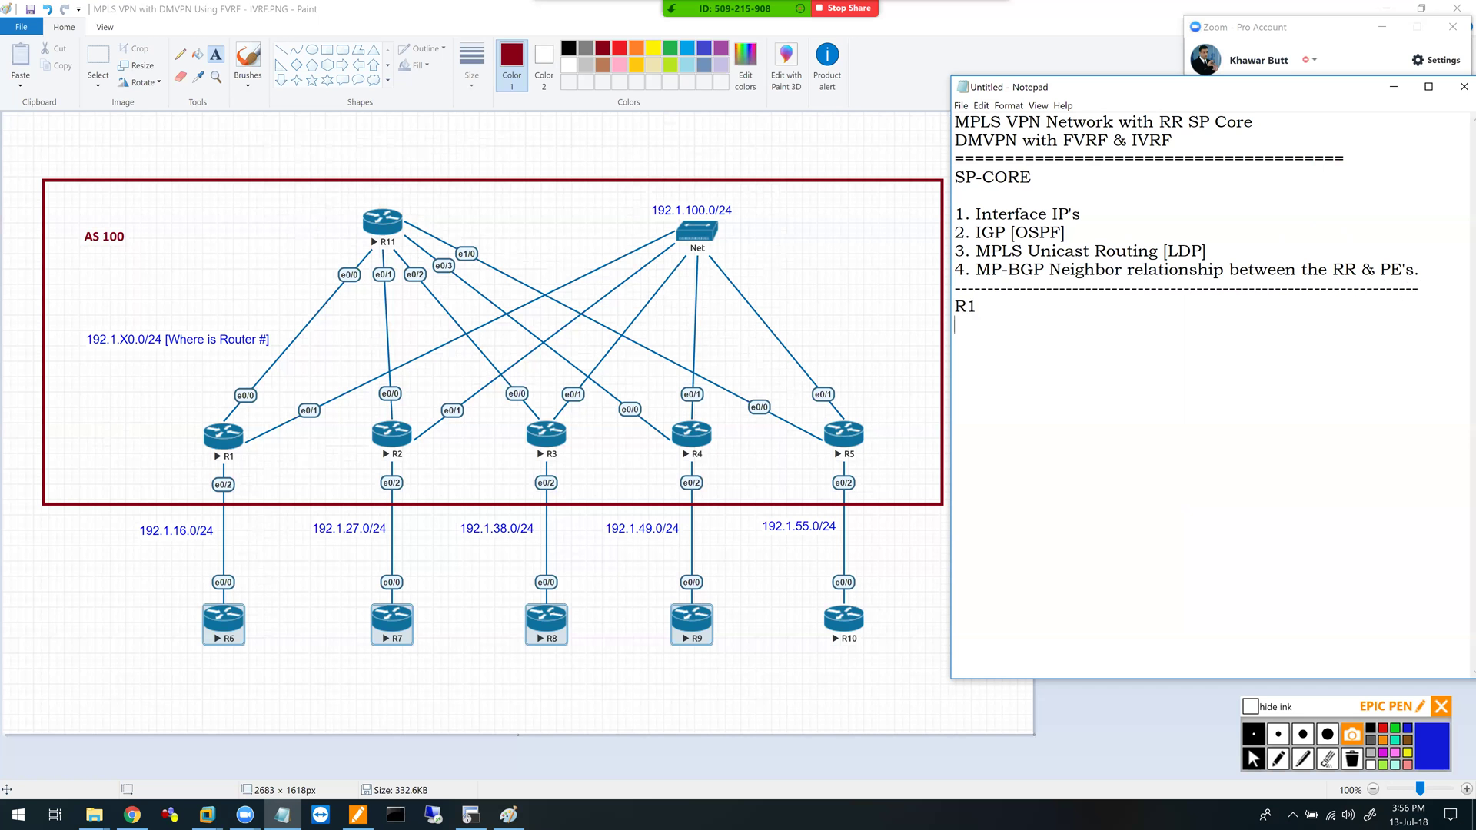
# - On R1, enter privileged mode and run 'sh ip int brief' to list interface addresses
pyautogui.click(470, 814)
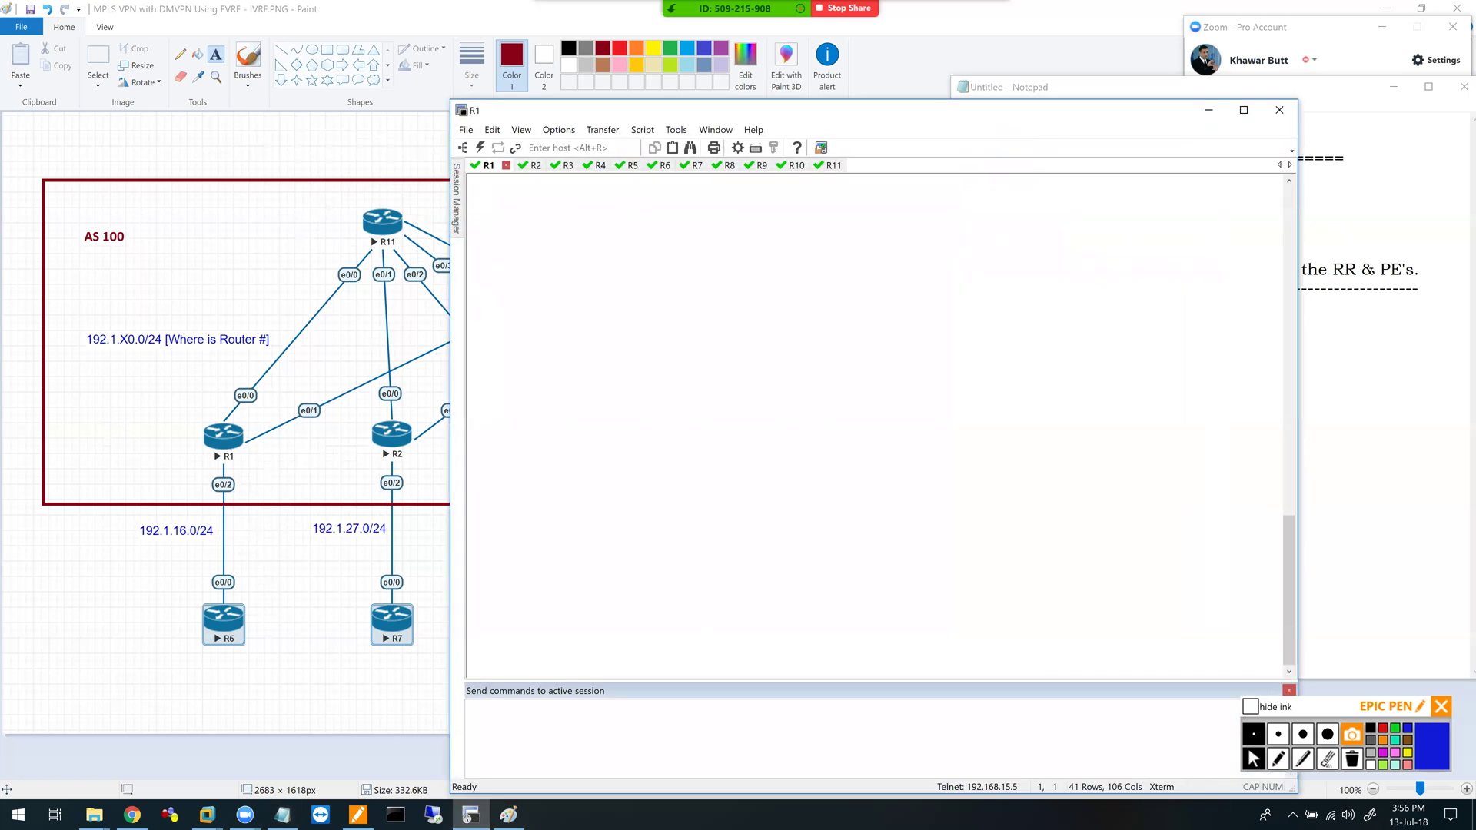
pyautogui.press('Return')
pyautogui.press('Return')
pyautogui.press('Return')
pyautogui.press('Return')
pyautogui.write('en')
pyautogui.press('Return')
pyautogui.write('sh ip int brief')
pyautogui.press('Return')
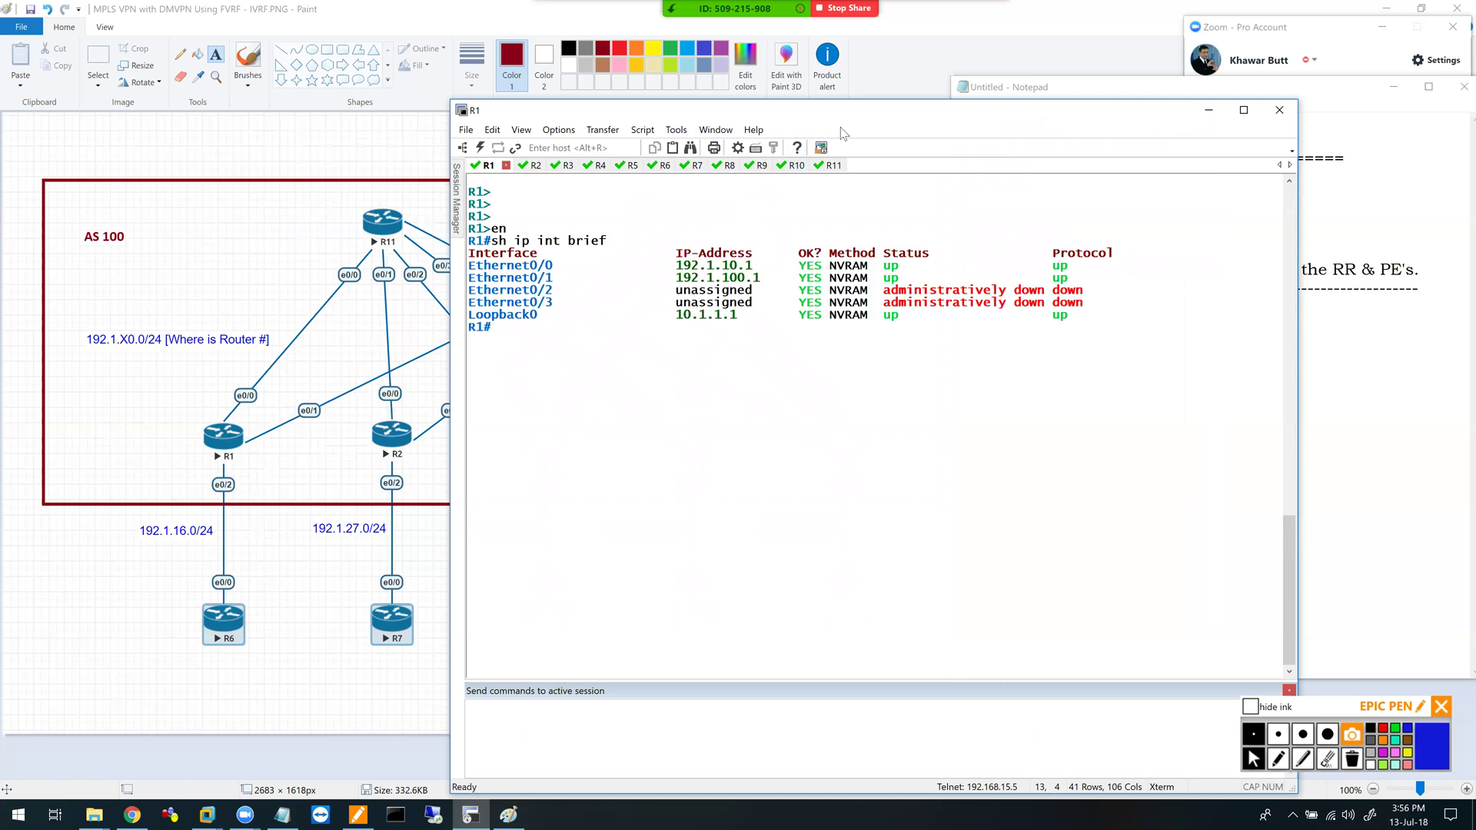
# - Move the terminal aside and show R1's Loopback0 config, 10.1.1.1 255.255.255.0
pyautogui.moveTo(843, 111); pyautogui.dragTo(1140, 163)
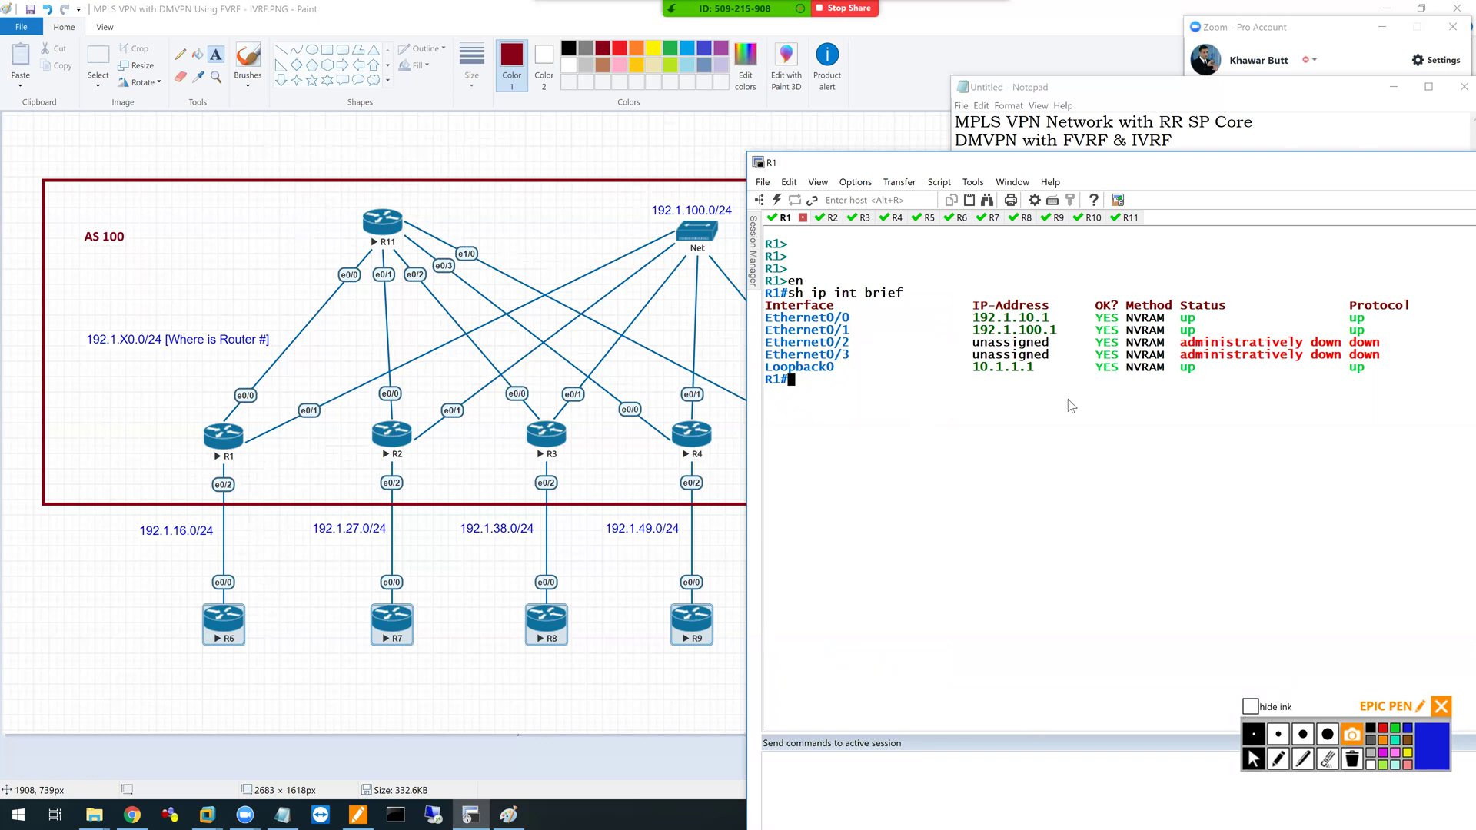
pyautogui.write('sh run int lo0')
pyautogui.press('Return')
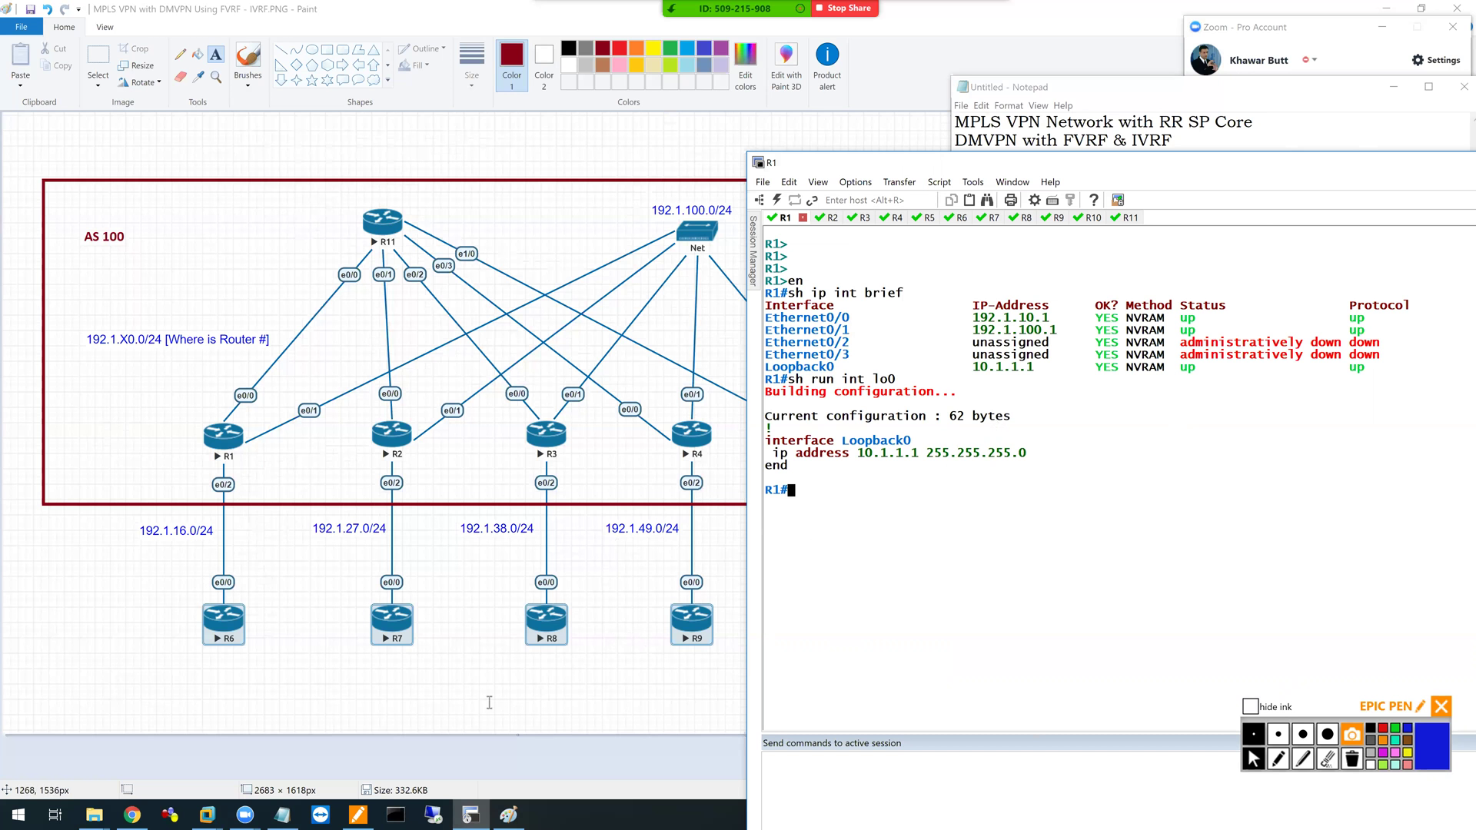
# - Note R1's Interface Loopback0 with 'ip ospf network point-to-point' in Notepad
pyautogui.click(282, 815)
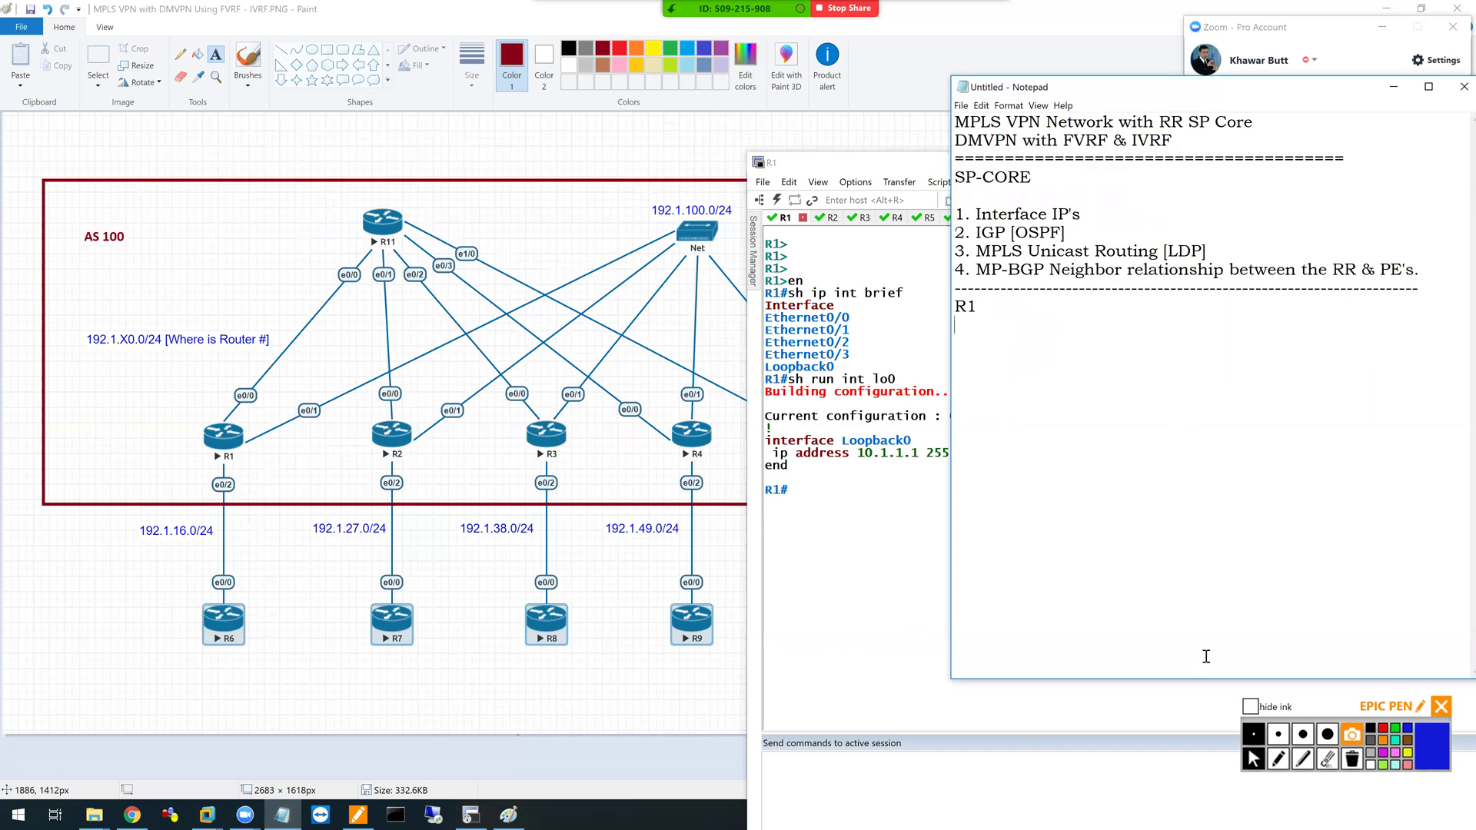
pyautogui.write('Interface Loopback')
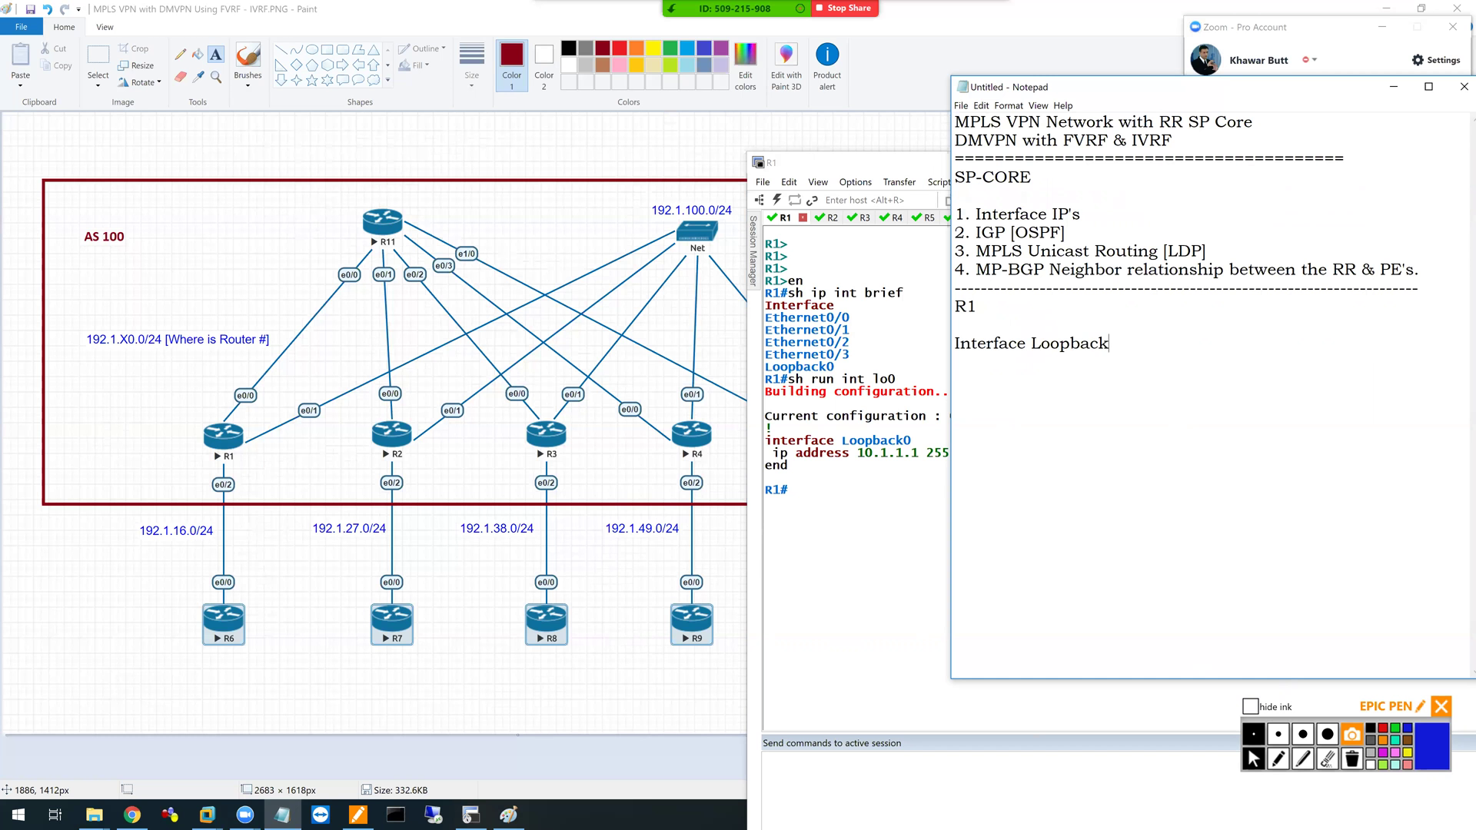
pyautogui.write('0')
pyautogui.press('Return')
pyautogui.write('ip ospf networ')
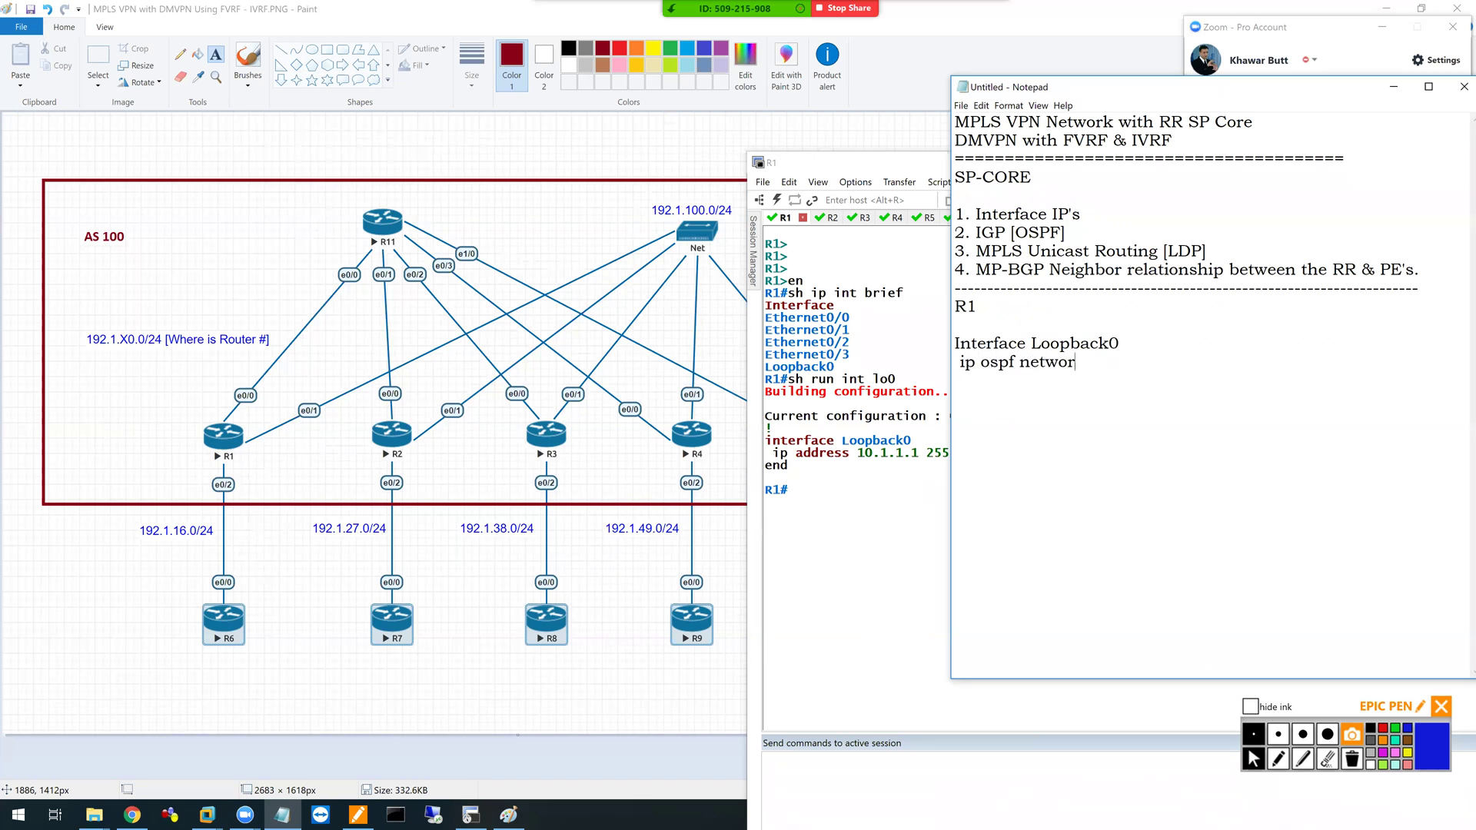
pyautogui.write('k point-to-point')
pyautogui.press('Return')
pyautogui.write('!')
# - Add 'router ospf 1' with router-id 0.0.0.1 and network 192.1.10.0 0.0.0.255 area 0
pyautogui.press('Return')
pyautogui.write('router ospf 1')
pyautogui.press('Return')
pyautogui.write('router')
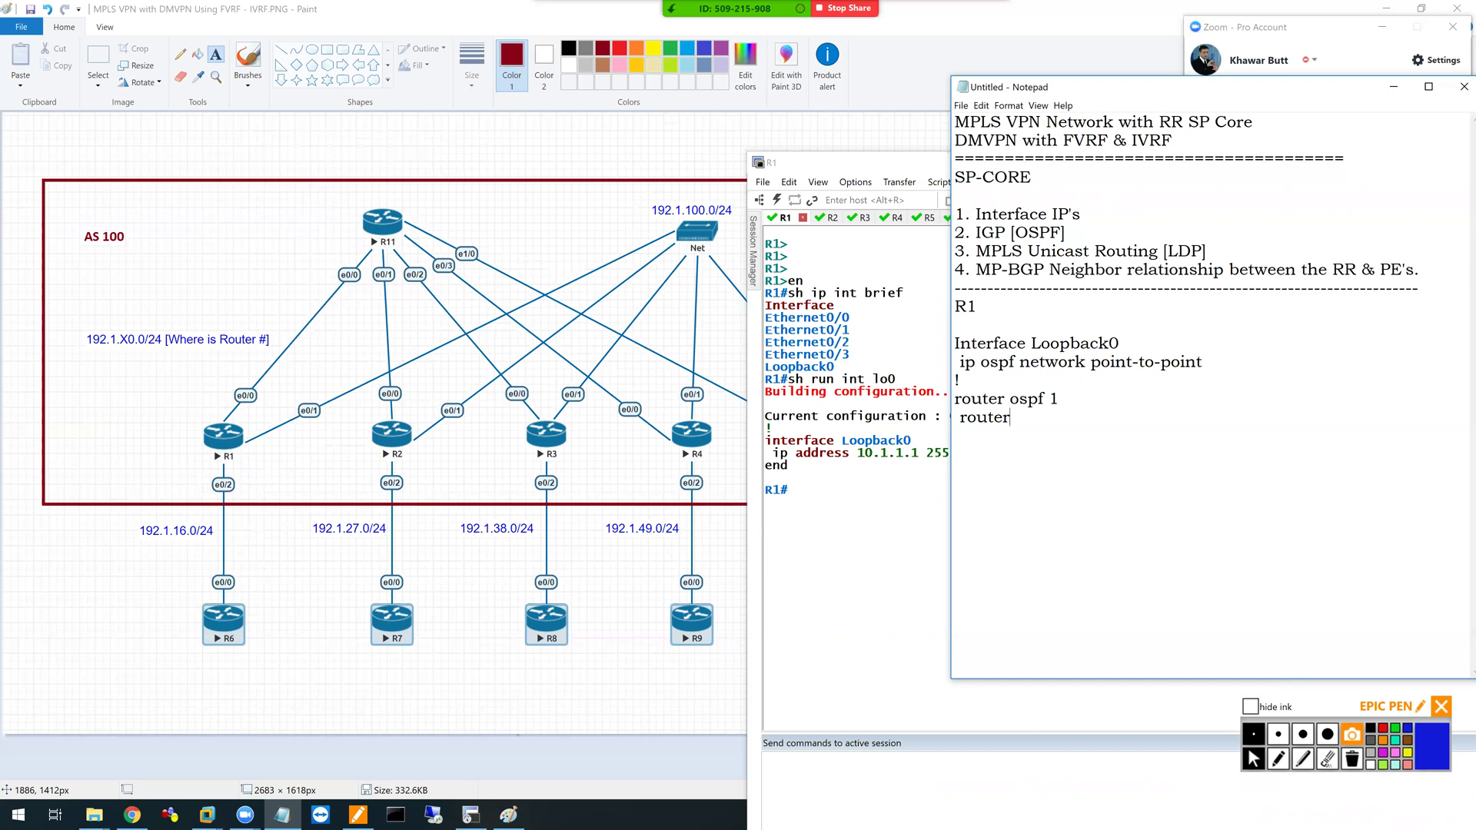
pyautogui.write('-id 0.0.0.1')
pyautogui.press('Return')
pyautogui.write('network 192.1.')
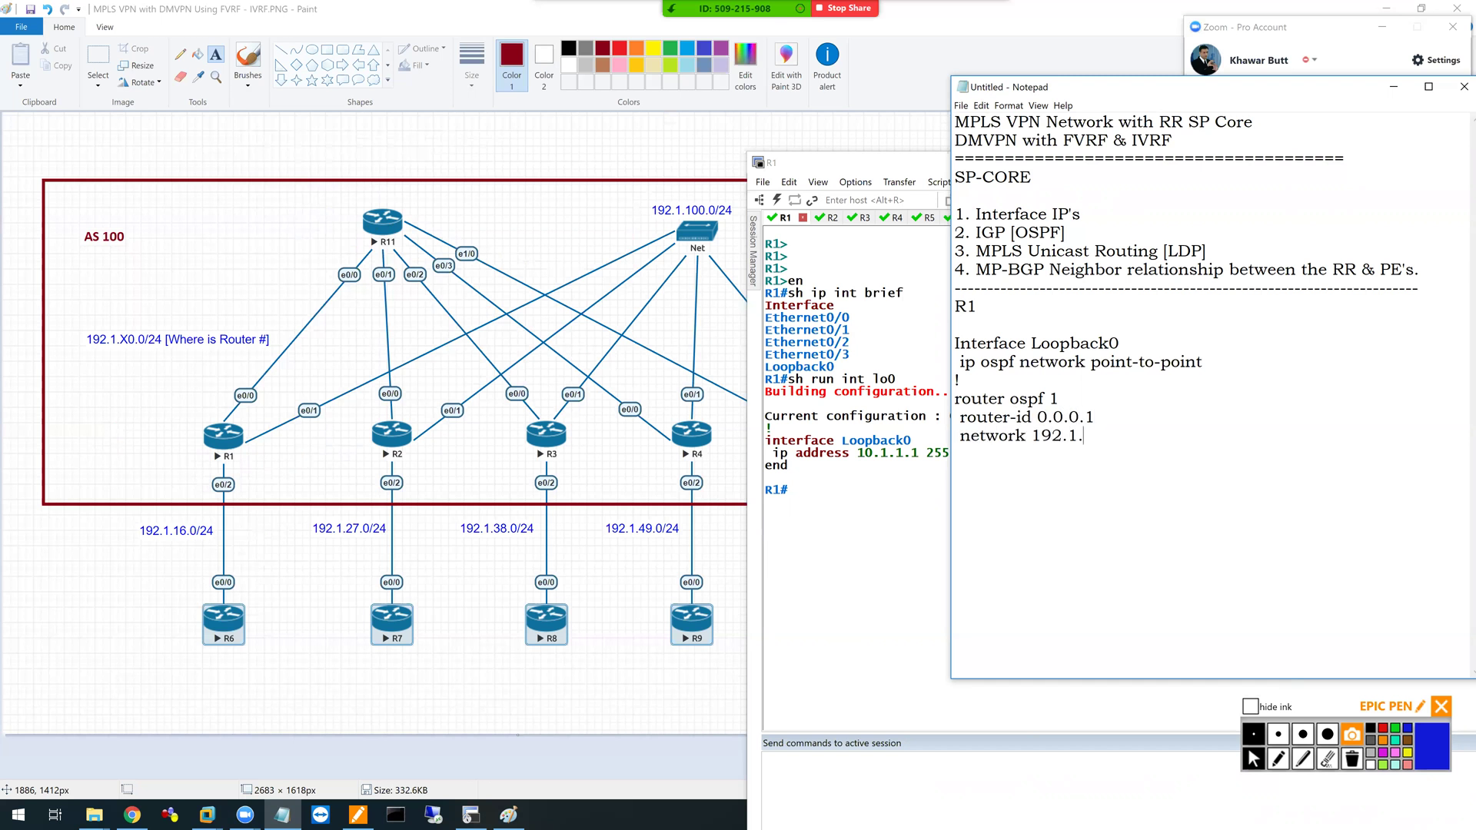
pyautogui.write('10.0 0.0.')
pyautogui.press('BackSpace')
pyautogui.press('BackSpace')
pyautogui.press('BackSpace')
pyautogui.press('BackSpace')
pyautogui.write('0 0.0.0.255 area 0')
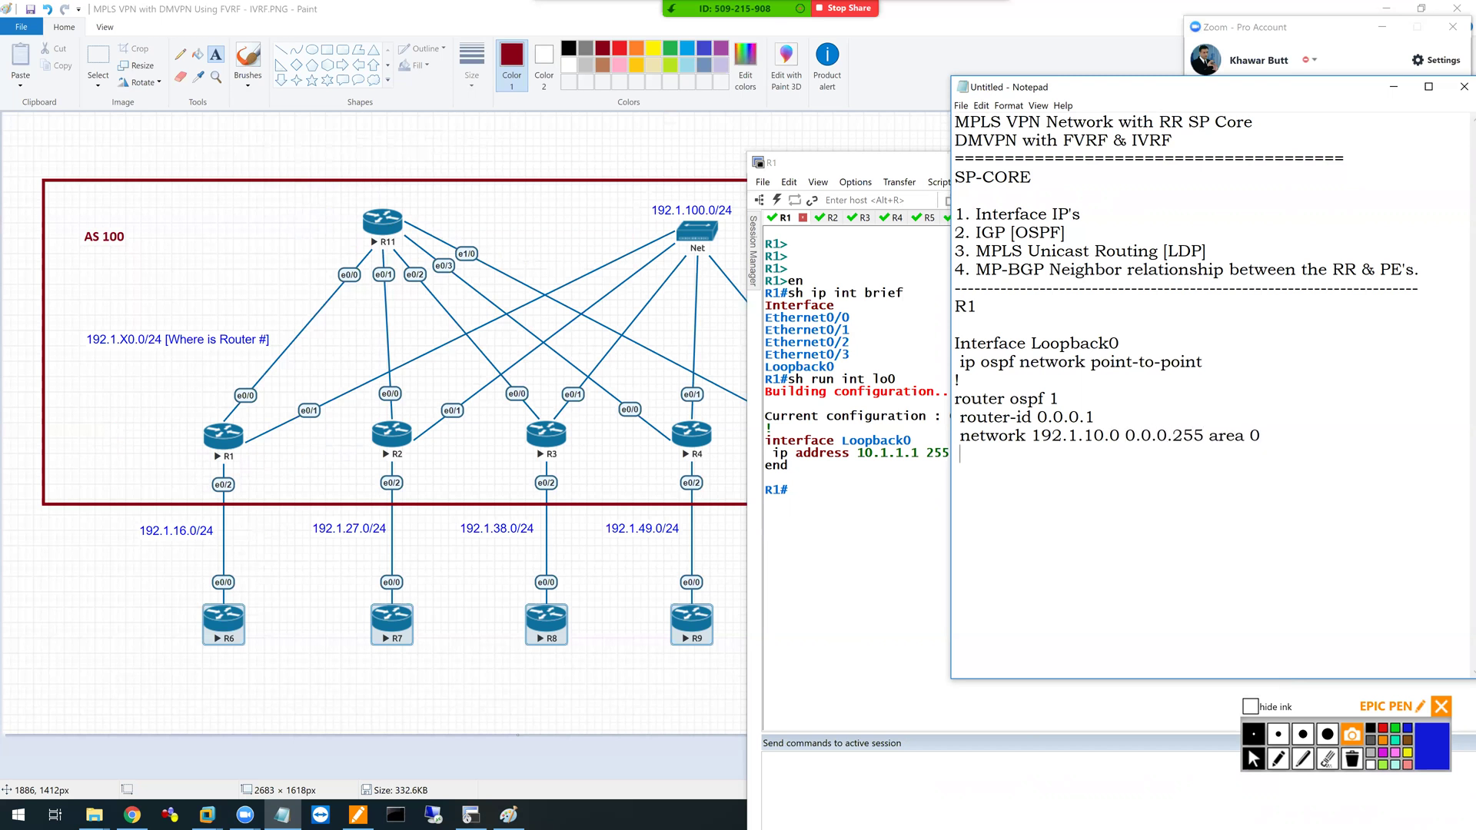
# - Add area 0 networks 192.1.100.0 0.0.0.255 and 10.0.0.0 0.255.255.255, then select R1's block
pyautogui.press('Return')
pyautogui.write('network 192.1.100.')
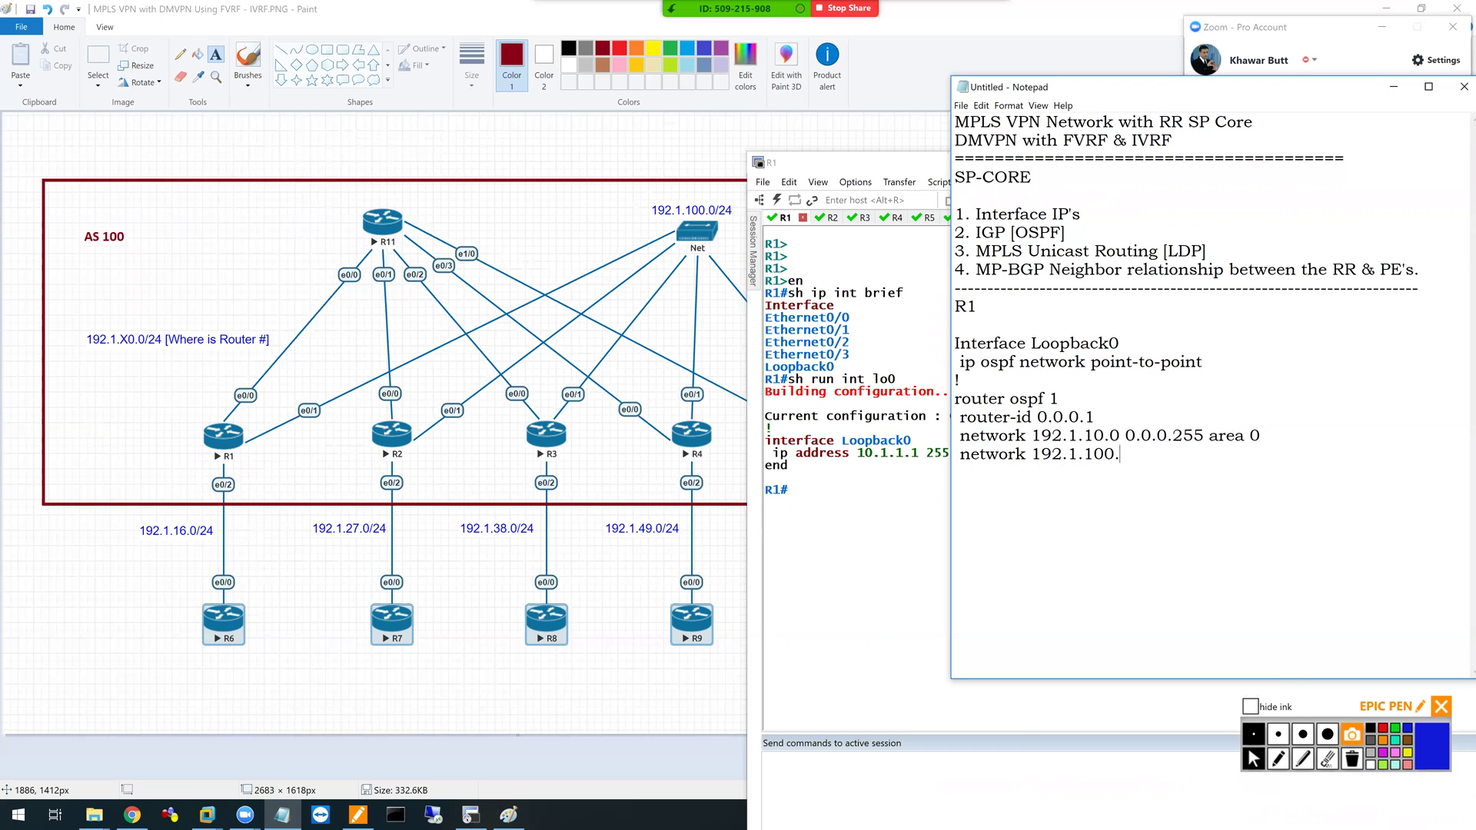
pyautogui.write('0 0.0.0.255 area 0')
pyautogui.press('Return')
pyautogui.write('network ')
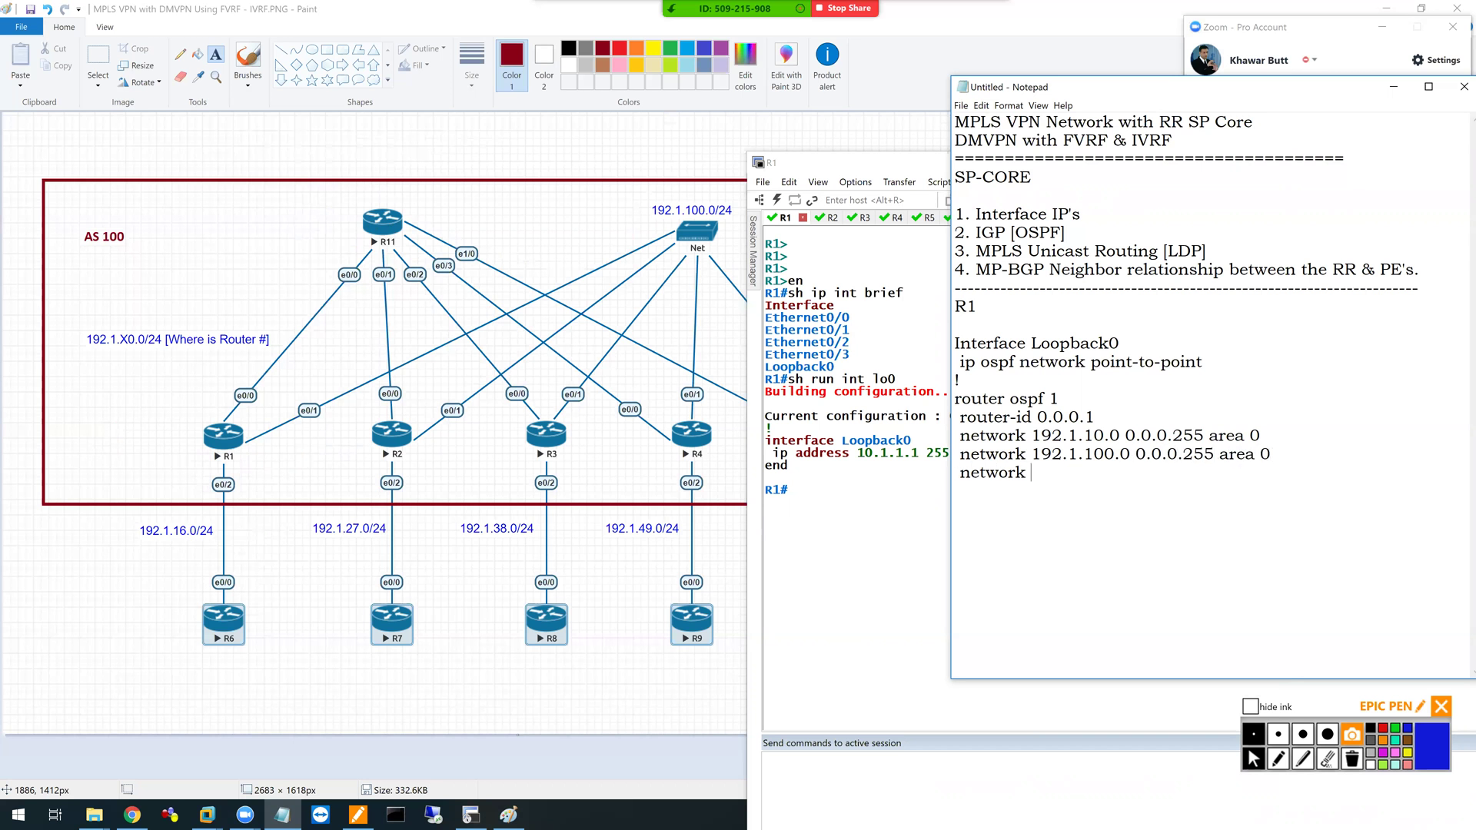
pyautogui.write('10.0.0.0 0.255.255.2555 ar')
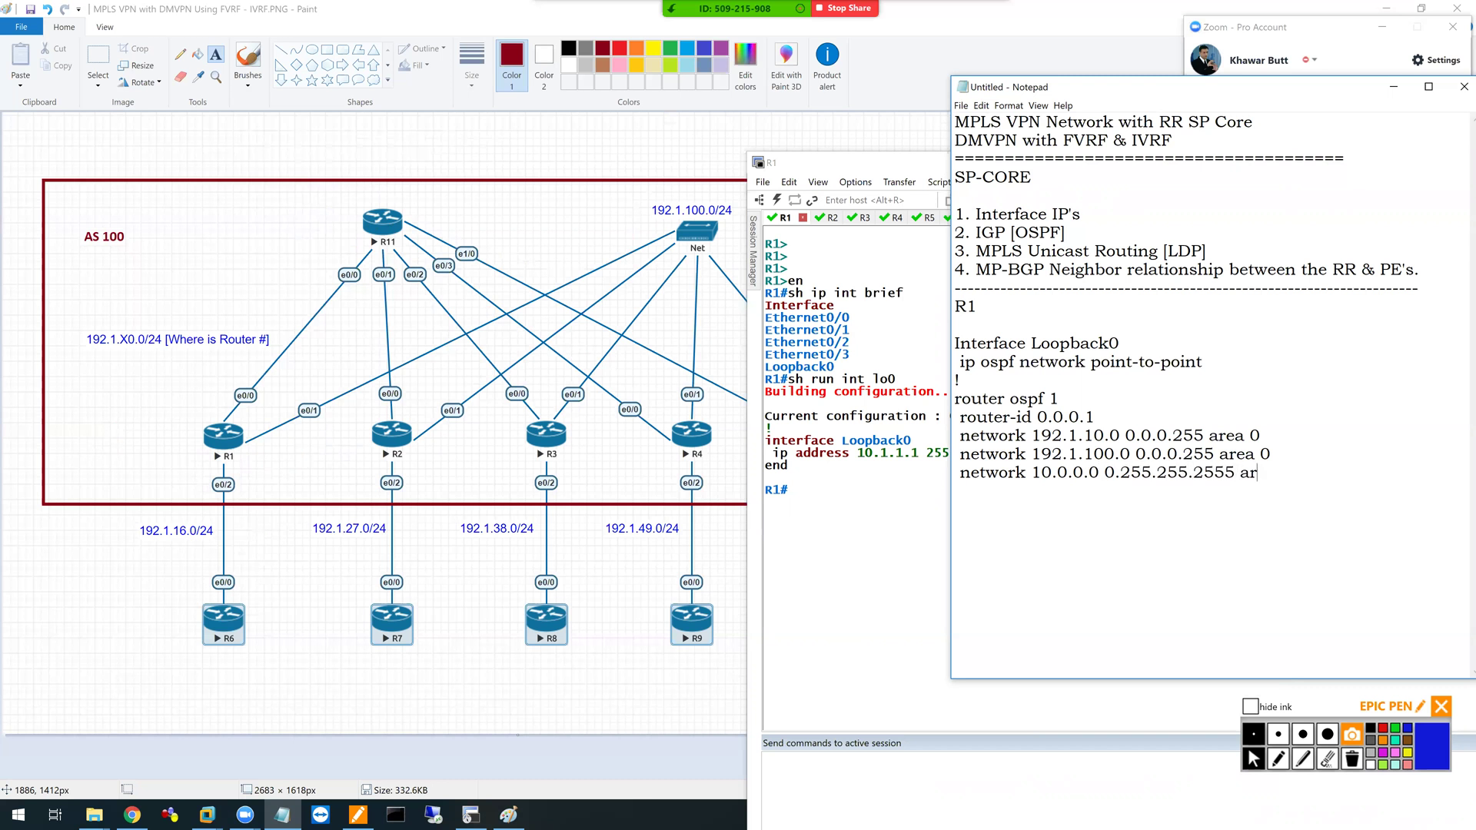
pyautogui.press('BackSpace')
pyautogui.press('BackSpace')
pyautogui.press('BackSpace')
pyautogui.write('area 0')
pyautogui.hotkey('shift', 'Up')
pyautogui.hotkey('shift', 'Up')
pyautogui.hotkey('shift', 'Up')
pyautogui.hotkey('shift', 'Up')
pyautogui.hotkey('shift', 'Up')
pyautogui.hotkey('shift', 'Up')
pyautogui.hotkey('shift', 'Up')
pyautogui.hotkey('shift', 'Up')
pyautogui.hotkey('shift', 'Up')
pyautogui.hotkey('ctrl', 'c')
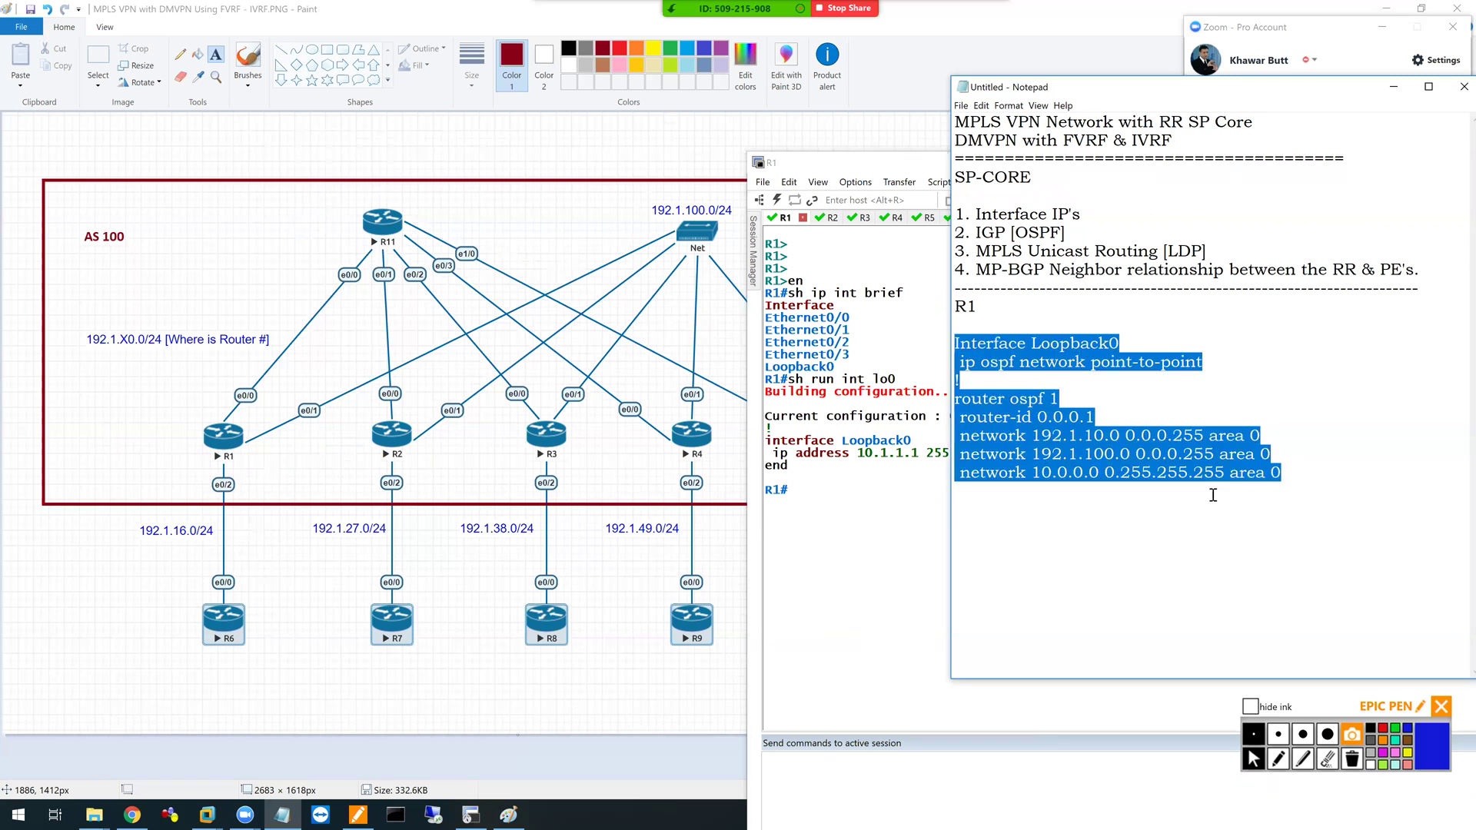
# - Paste the Loopback0 point-to-point and router ospf 1 config into R1 from conf t
pyautogui.click(836, 513)
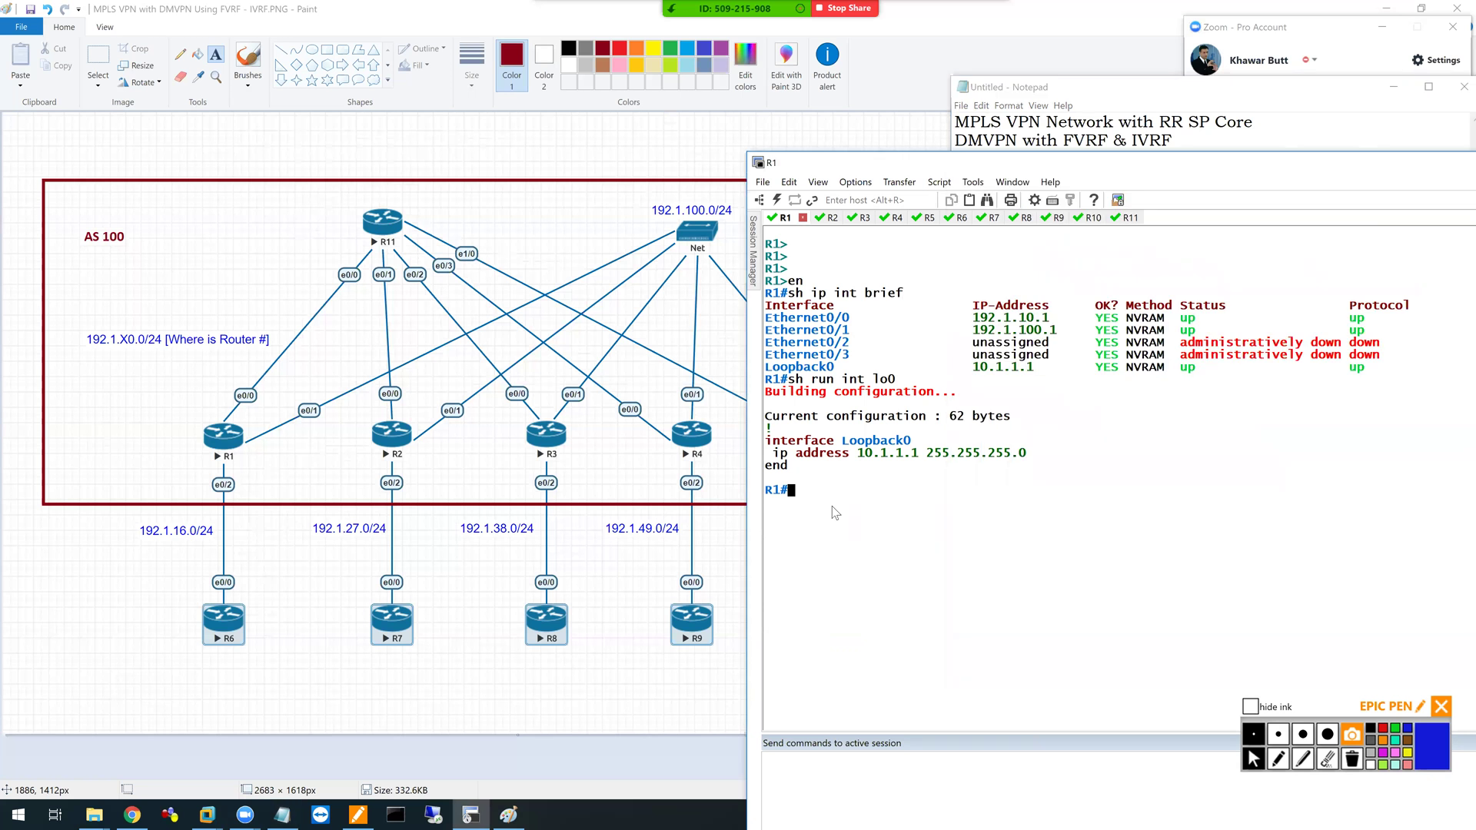
pyautogui.write('conf t')
pyautogui.press('Return')
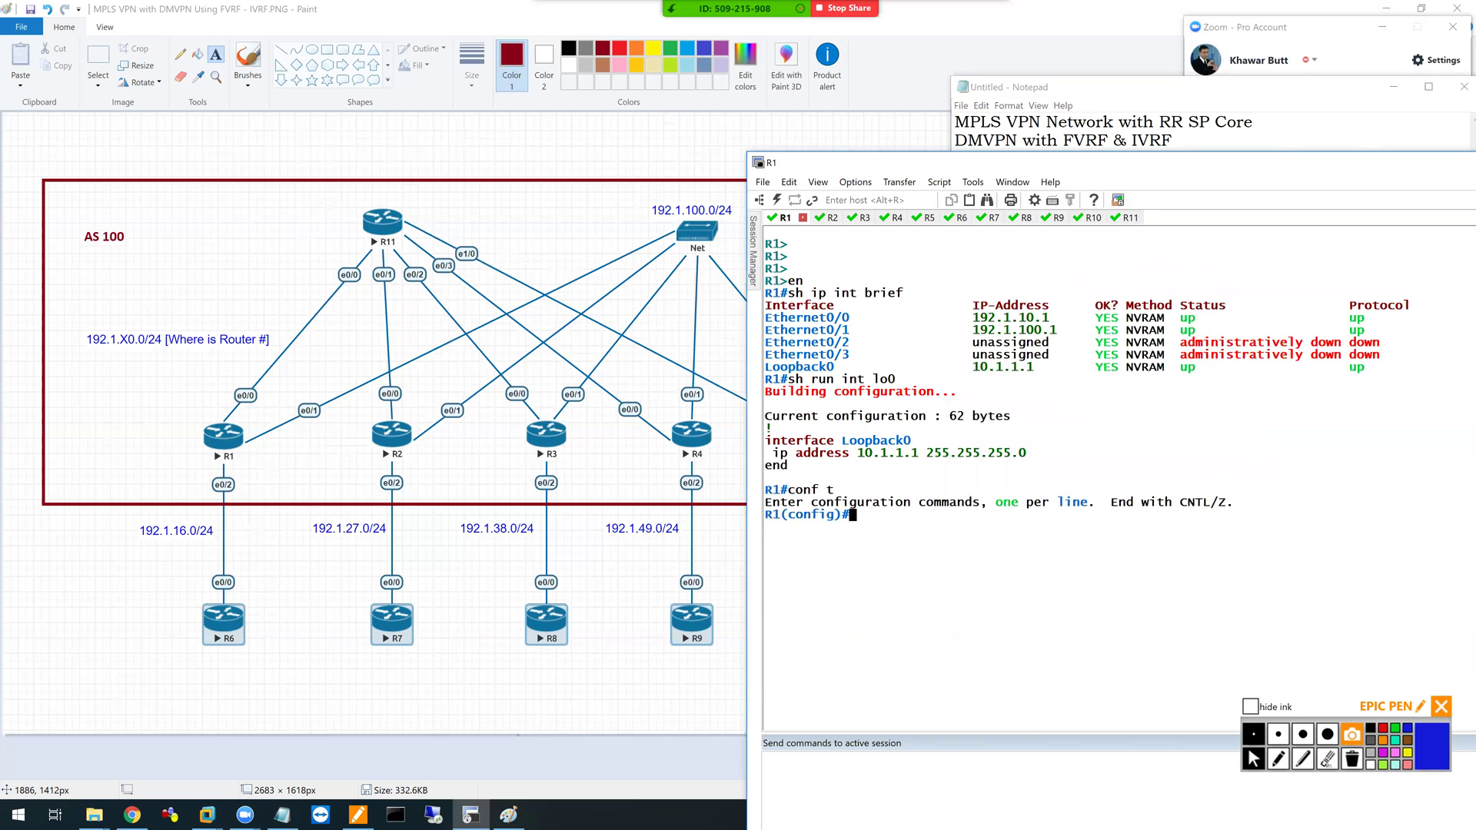
pyautogui.press('shift+Insert')
pyautogui.press('Return')
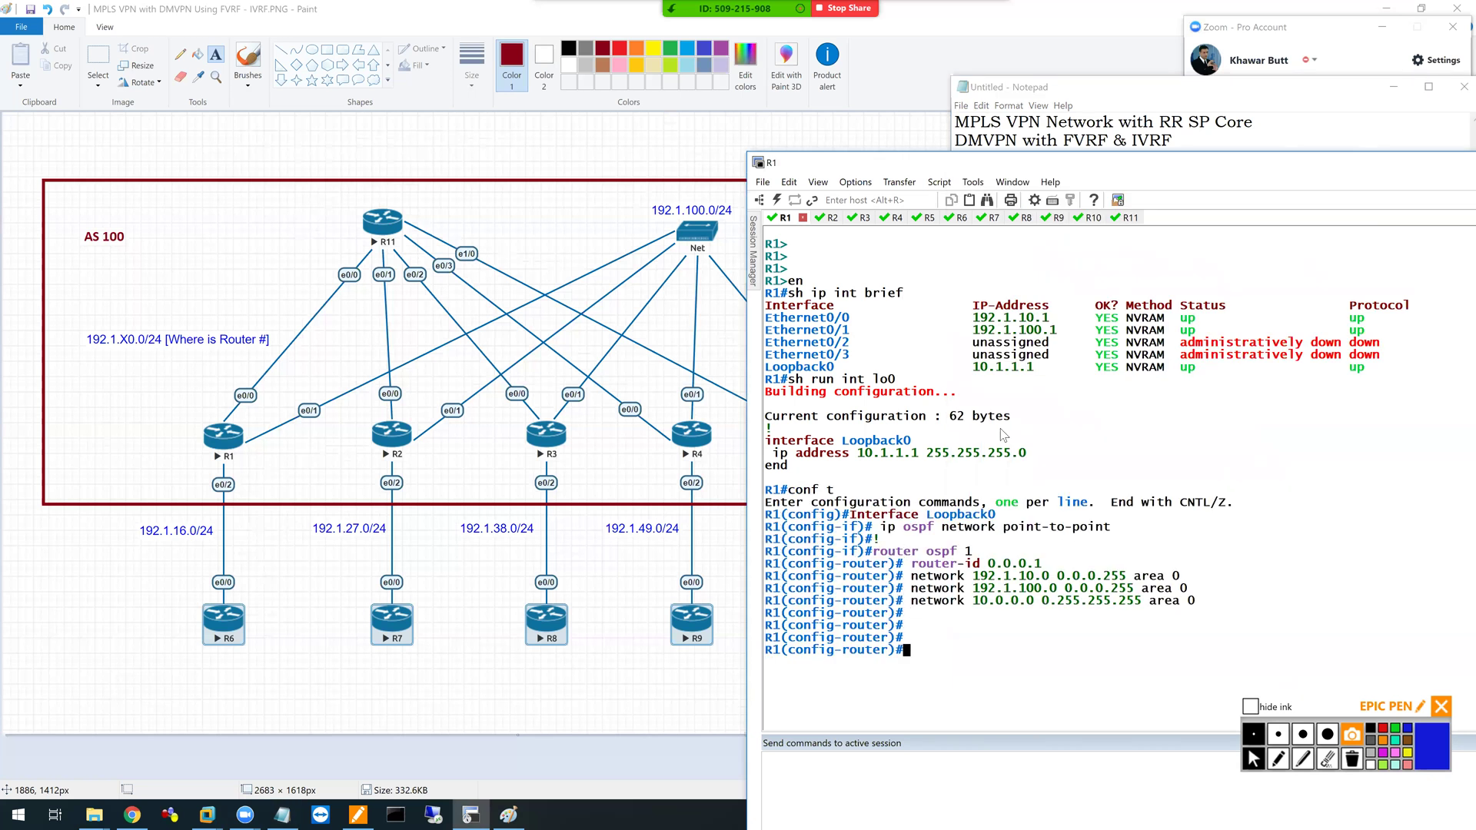
pyautogui.click(1292, 100)
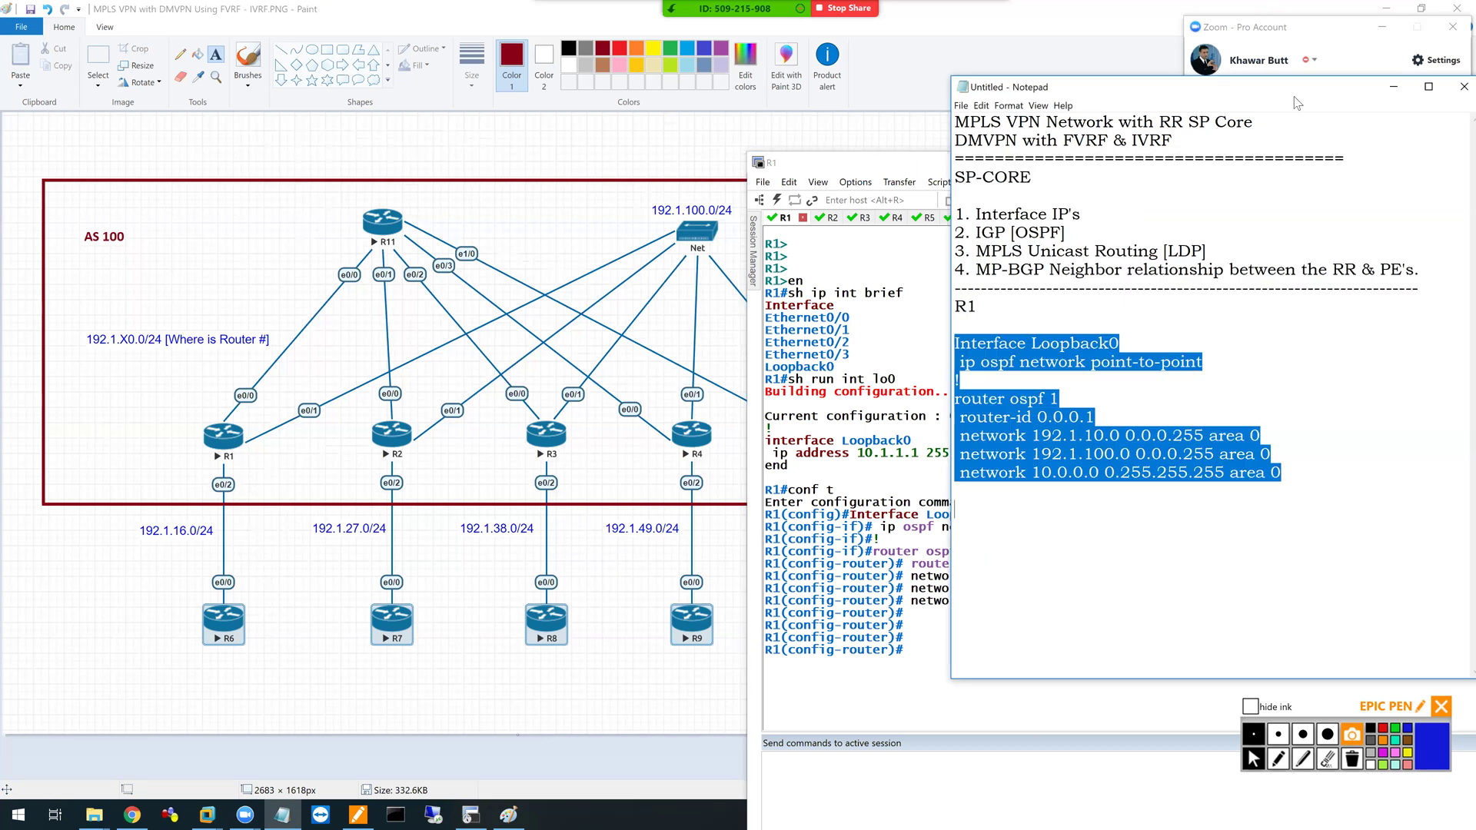
# - On R2, enter configuration mode and list its interfaces with 'do sh ip int brief'
pyautogui.click(830, 218)
pyautogui.press('Return')
pyautogui.press('Return')
pyautogui.press('Return')
pyautogui.press('Return')
pyautogui.press('Return')
pyautogui.write('en')
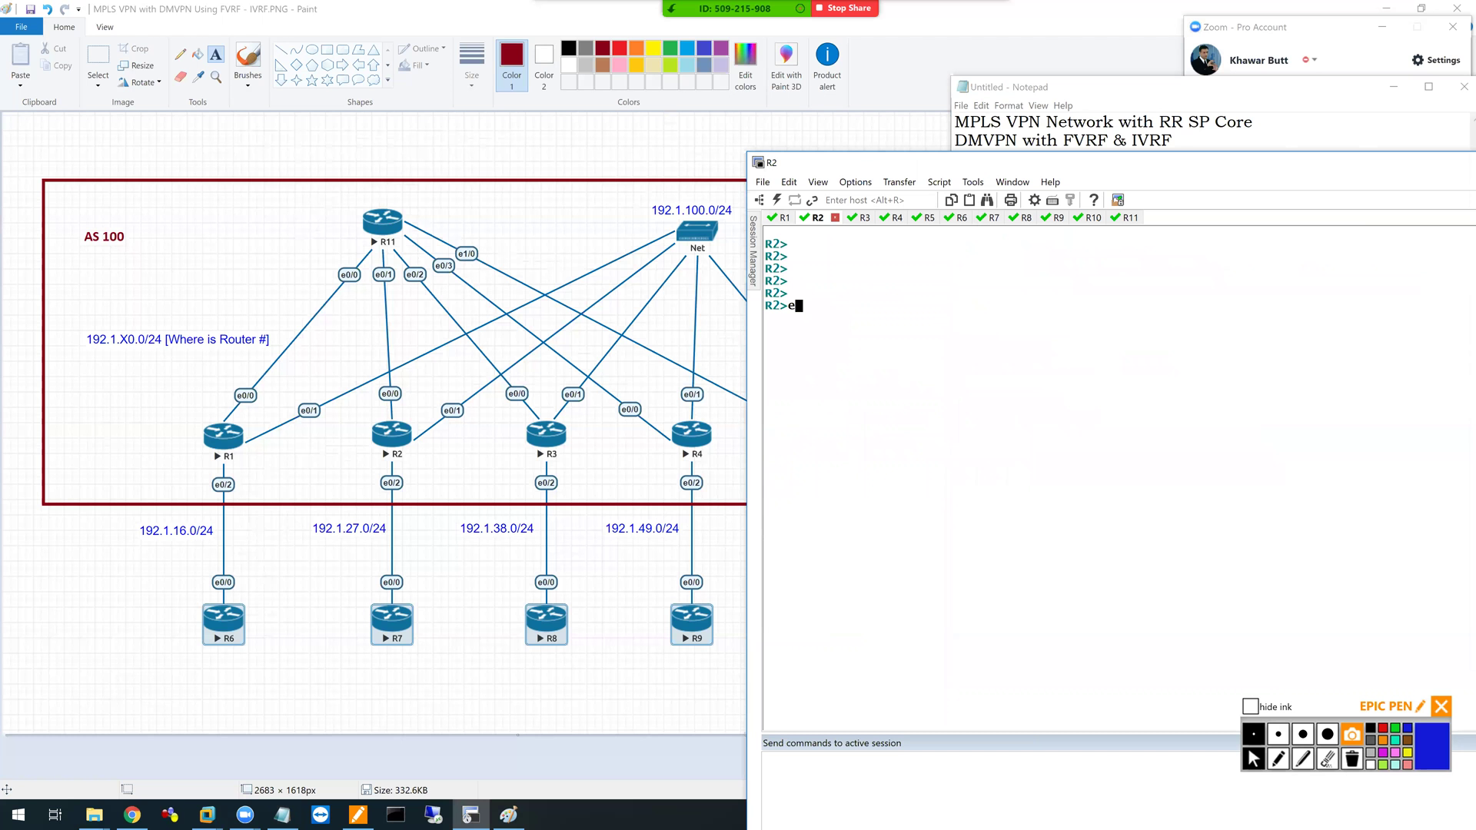
pyautogui.press('Return')
pyautogui.write('conf t')
pyautogui.press('Return')
pyautogui.write('do sh ip int brief')
pyautogui.press('Return')
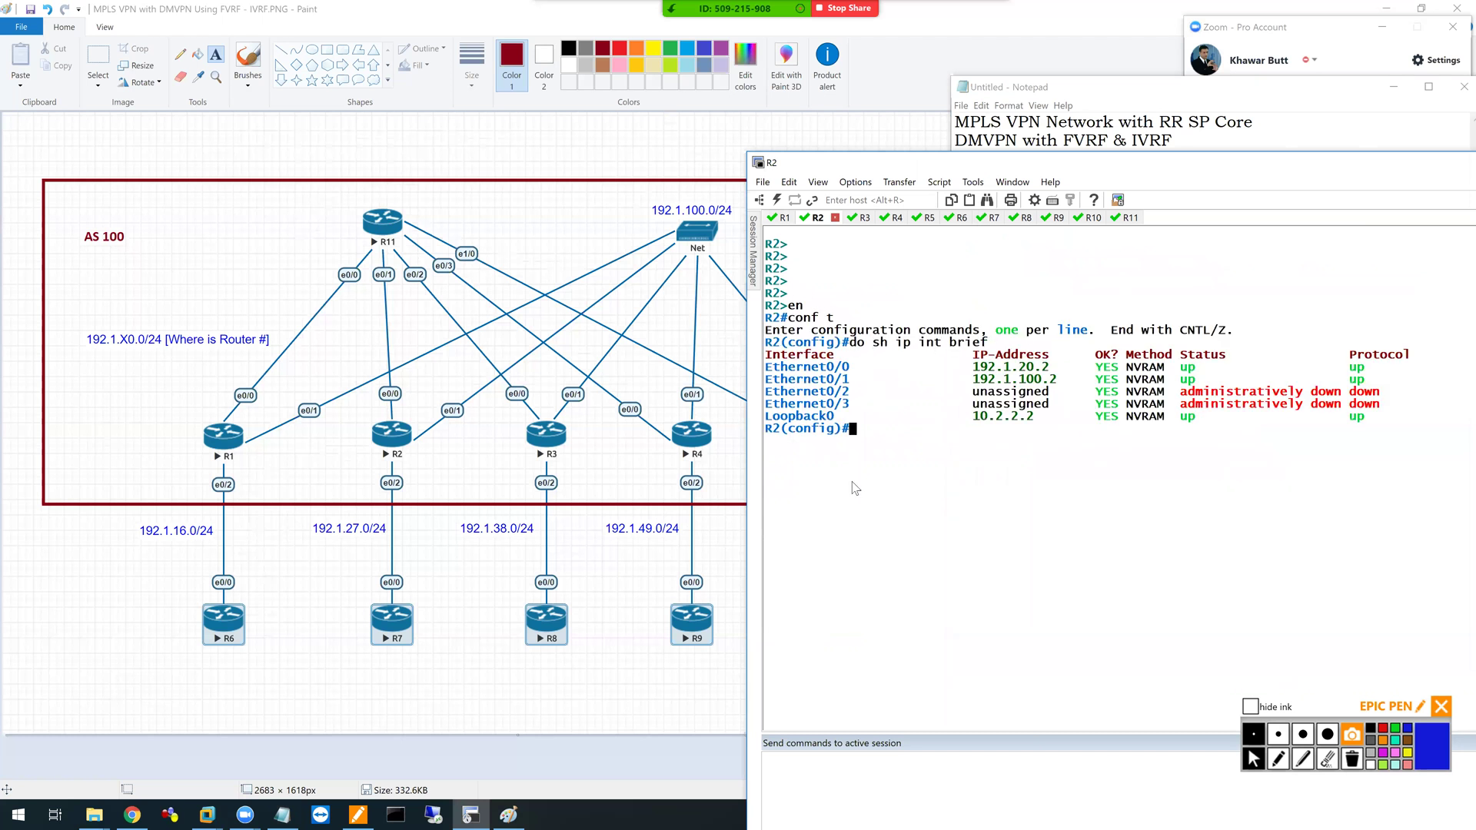
# - Paste a copy of R1's config under a new R2 heading in Notepad
pyautogui.click(1196, 108)
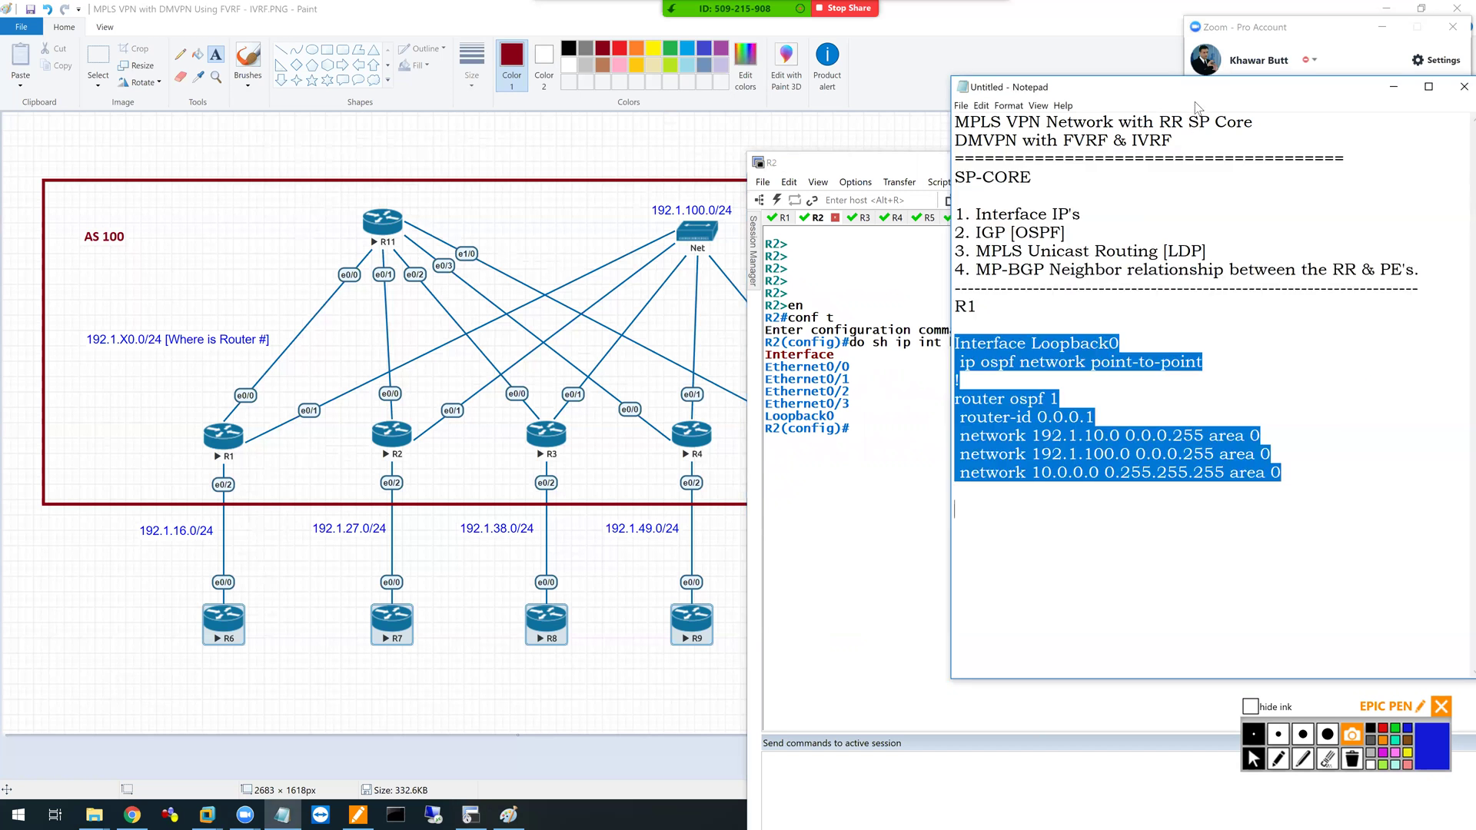
pyautogui.click(1013, 531)
pyautogui.write('R2')
pyautogui.press('Return')
pyautogui.hotkey('ctrl', 'v')
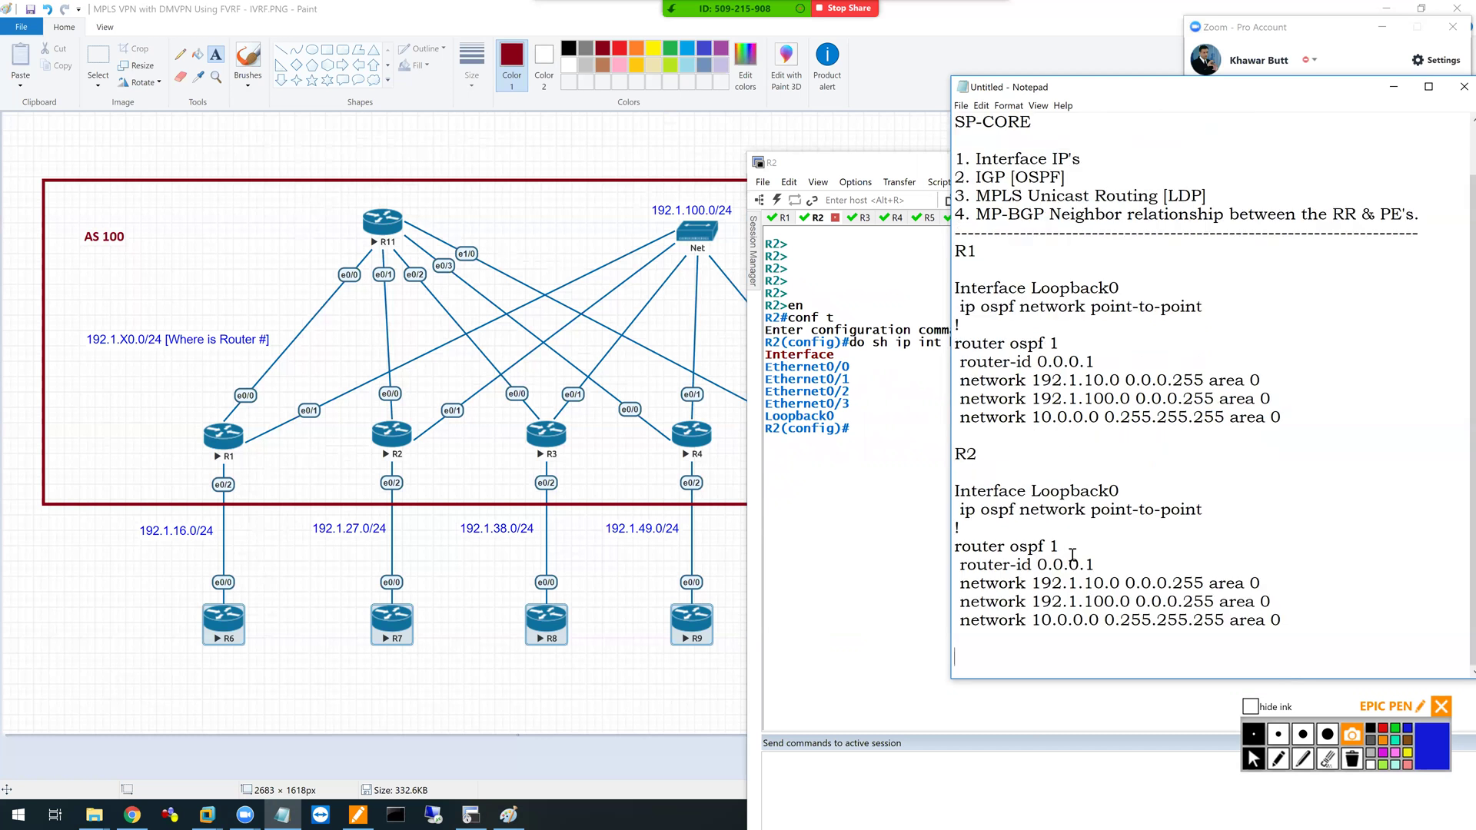
# - Change the copy to router-id 0.0.0.2 and network 192.1.20.0, then select R2's block
pyautogui.click(1100, 564)
pyautogui.press('BackSpace')
pyautogui.write('2')
pyautogui.press('Down')
pyautogui.press('Left')
pyautogui.write('2')
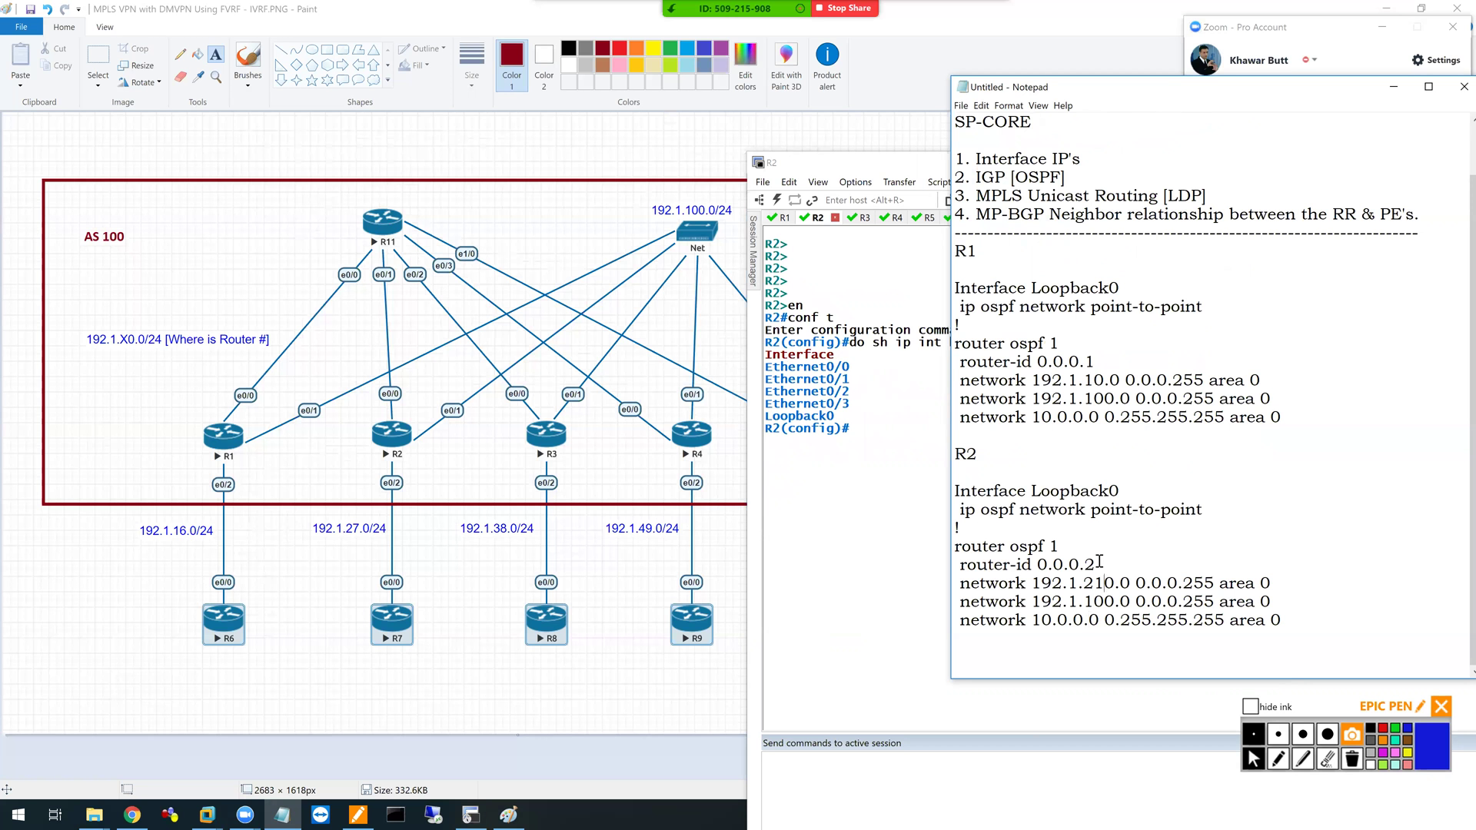
pyautogui.press('BackSpace')
pyautogui.press('Down')
pyautogui.hotkey('shift', 'Up')
pyautogui.hotkey('shift', 'Up')
pyautogui.hotkey('shift', 'Up')
pyautogui.hotkey('shift', 'Up')
pyautogui.hotkey('shift', 'Up')
pyautogui.hotkey('shift', 'Up')
pyautogui.hotkey('shift', 'Up')
pyautogui.hotkey('shift', 'Up')
pyautogui.hotkey('ctrl', 'c')
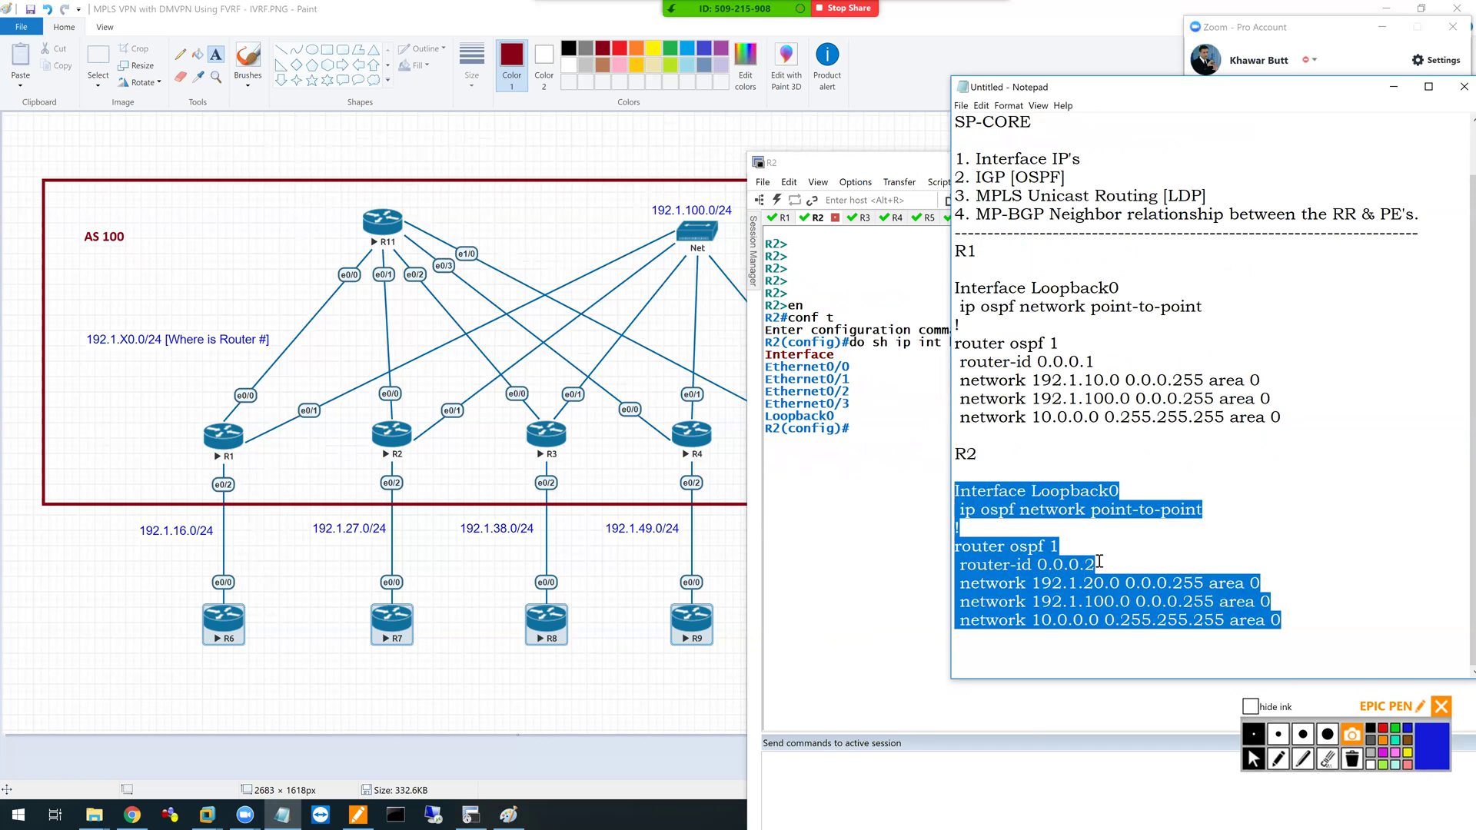
# - Paste R2's OSPF config into the R2 terminal and switch to the R3 session
pyautogui.click(884, 452)
pyautogui.rightClick(884, 451)
pyautogui.press('Return')
pyautogui.press('Return')
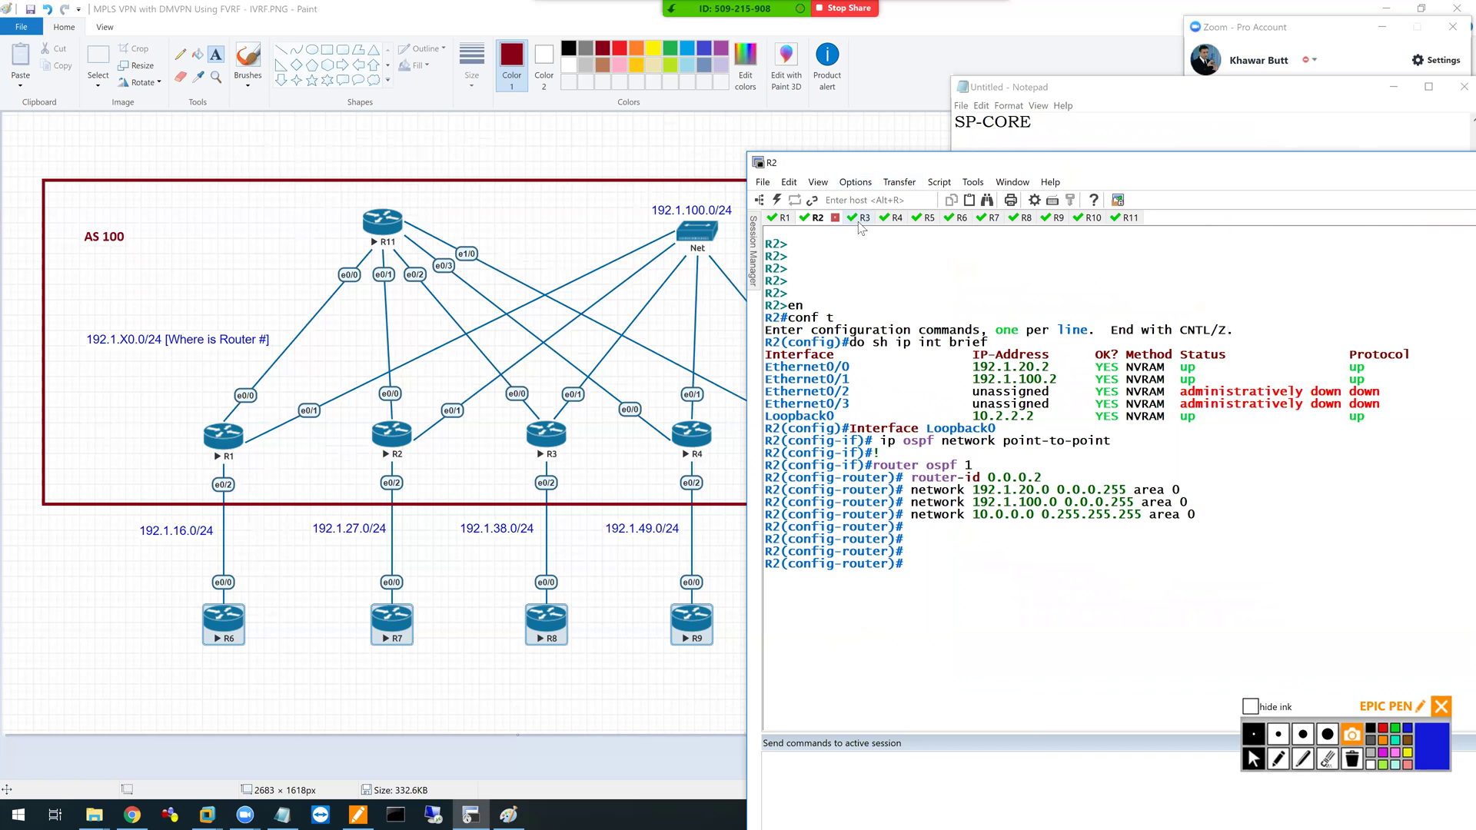
pyautogui.click(861, 219)
# - On R3, enter privileged mode, list interface addresses with sh ip int brief, and enter conf t
pyautogui.press('Return')
pyautogui.press('Return')
pyautogui.write('en')
pyautogui.press('Return')
pyautogui.write('sh ip int brie')
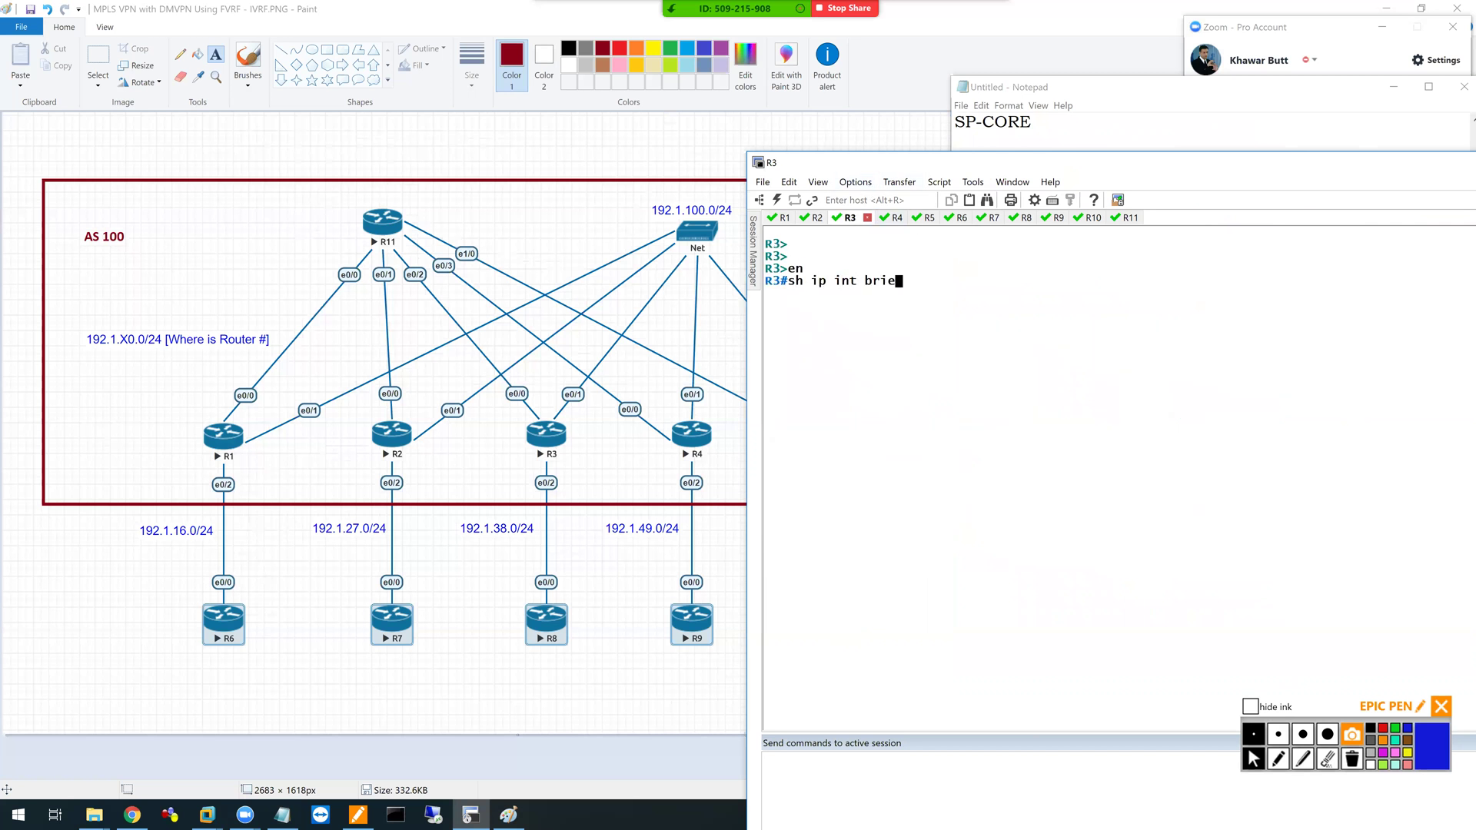
pyautogui.write('f')
pyautogui.press('Return')
pyautogui.write('conf t')
pyautogui.press('Return')
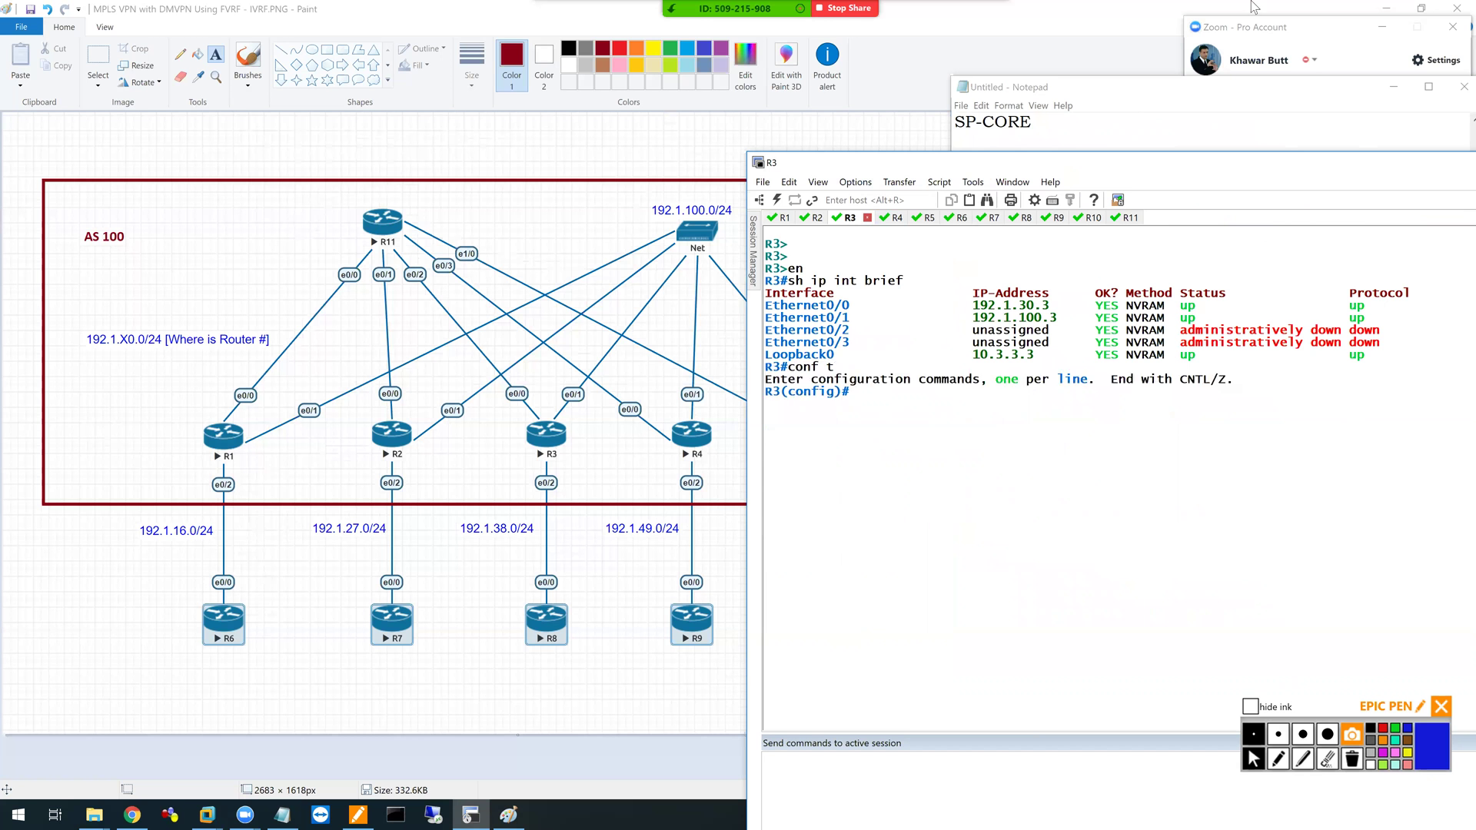
# - In the notes, add an R3 block copied from R2's config with router-id 0.0.0.3
pyautogui.click(1219, 113)
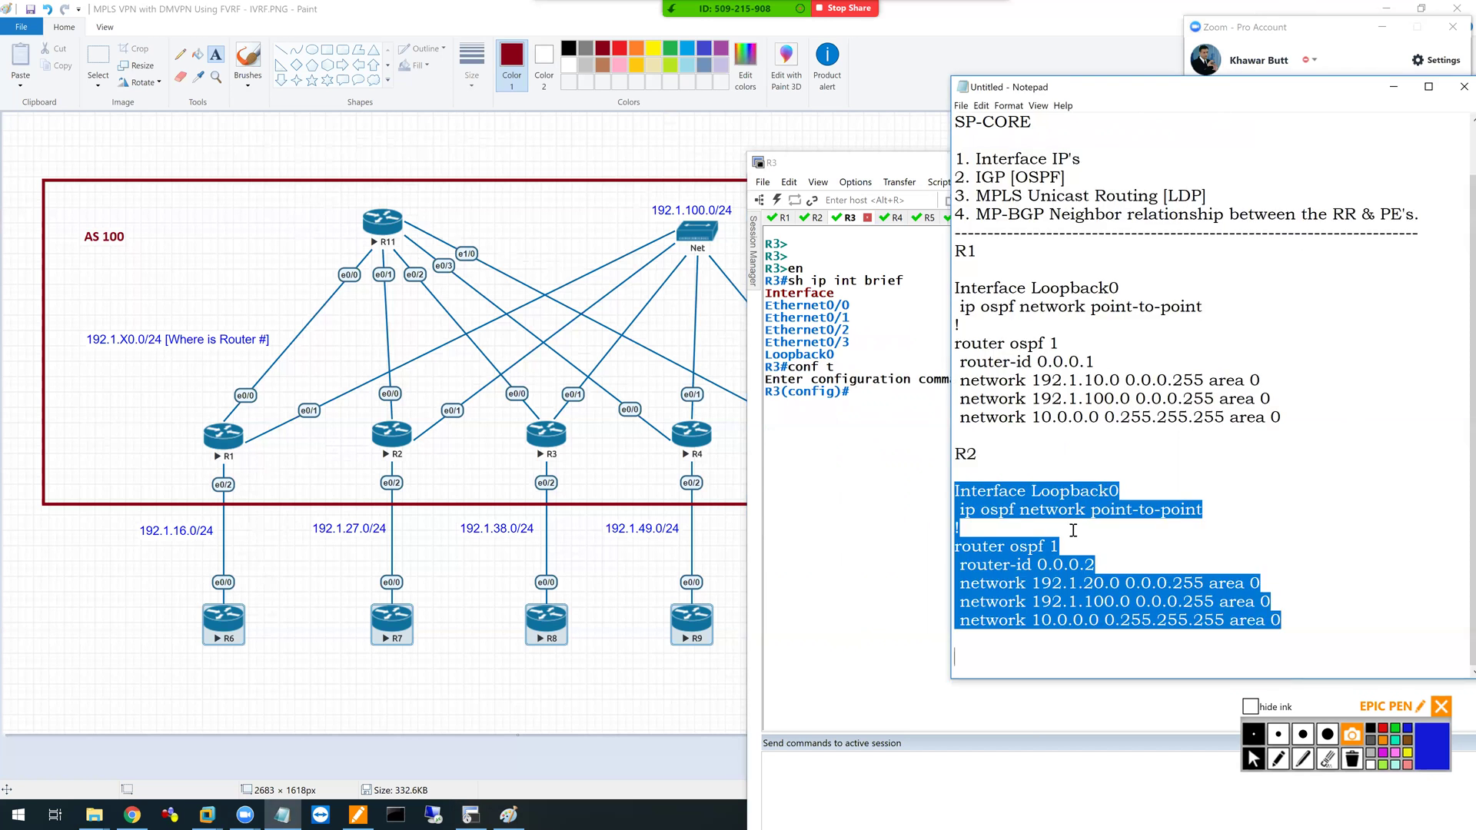
pyautogui.click(1327, 640)
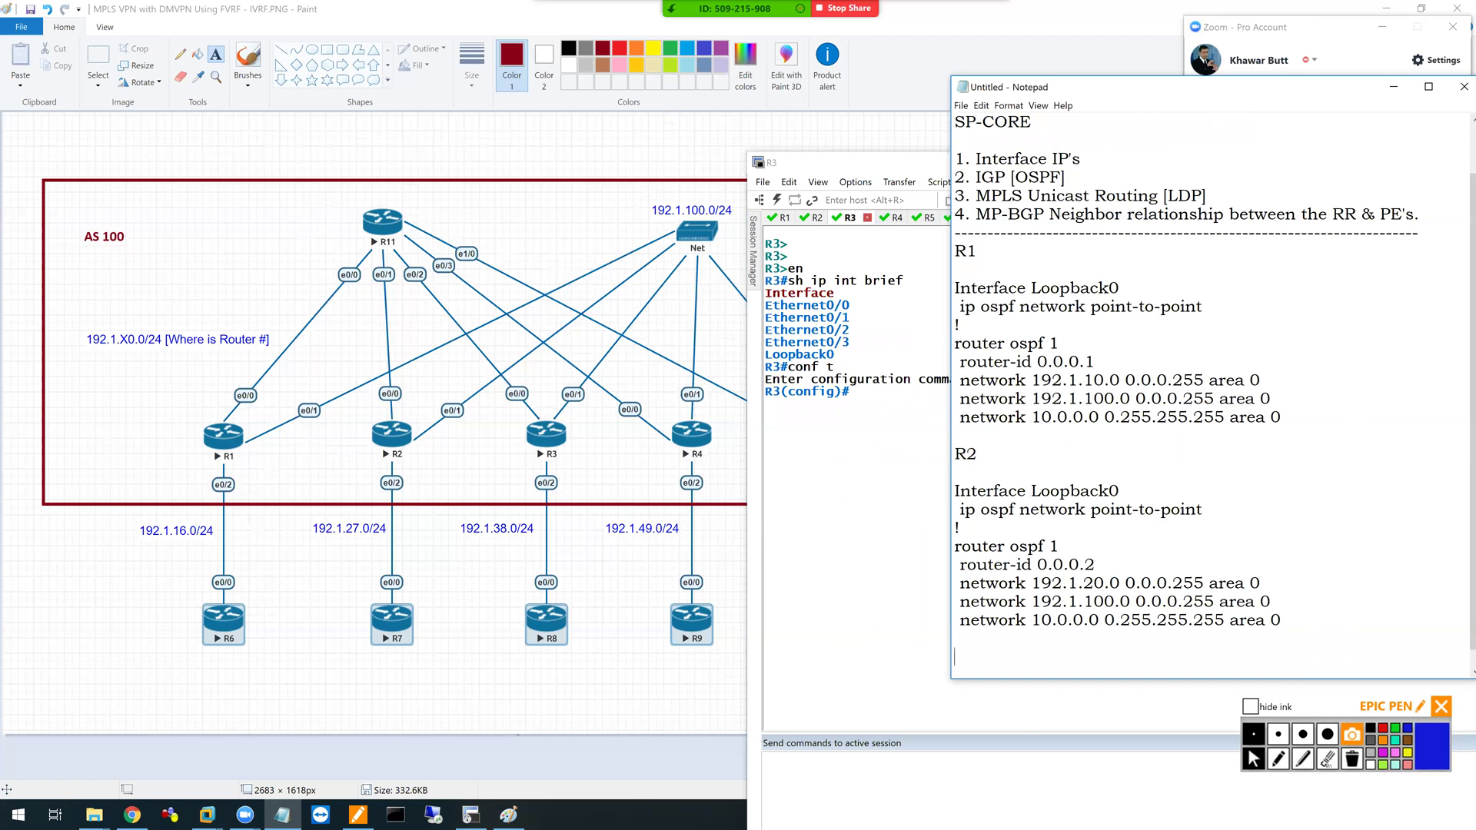
pyautogui.write('R3')
pyautogui.hotkey('ctrl', 'v')
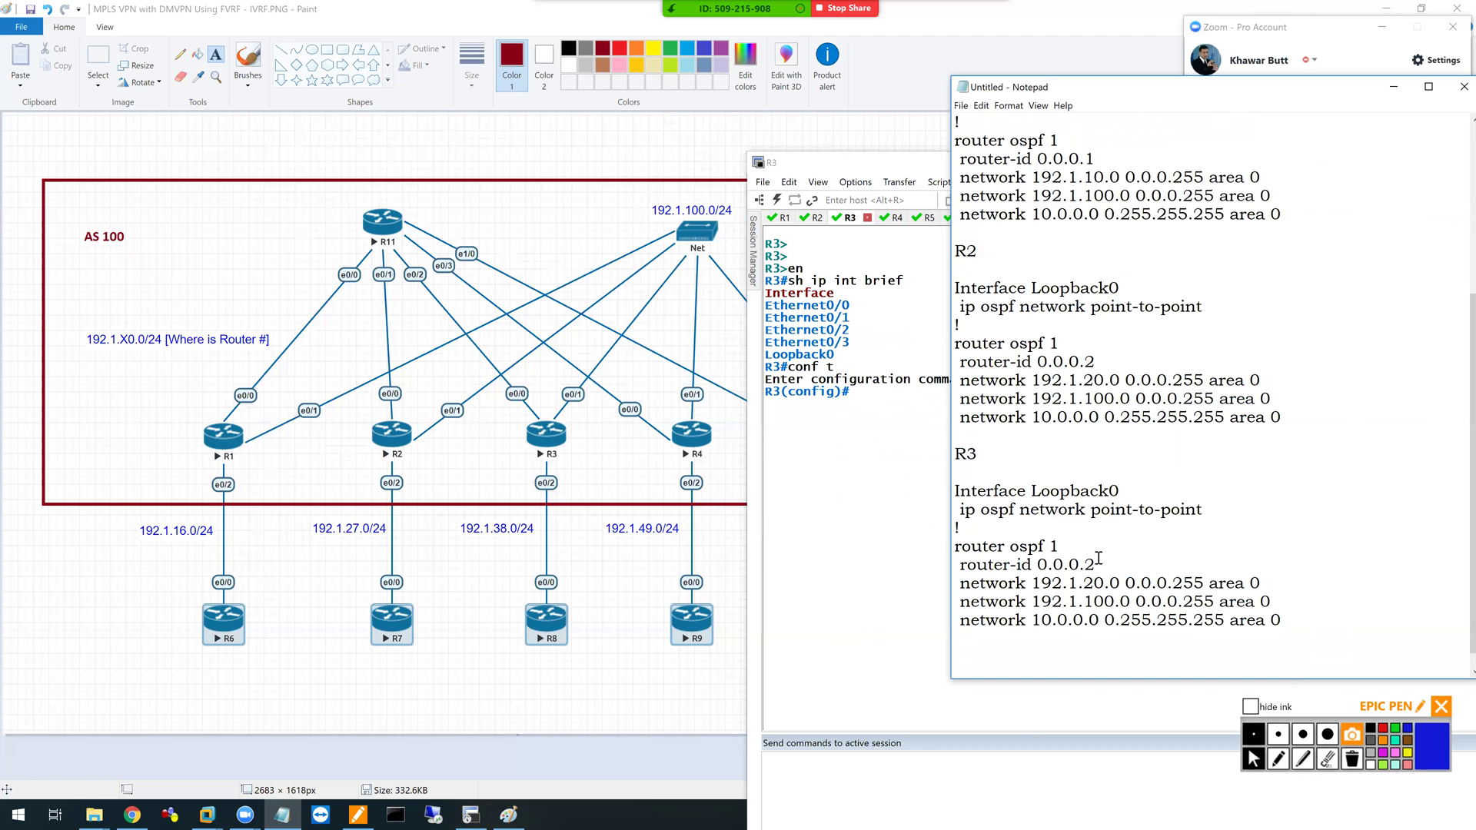
pyautogui.press('BackSpace')
pyautogui.write('3')
# - Change R3's first network to 192.1.30.0 and copy the R3 config block
pyautogui.hotkey('ctrl', 'f')
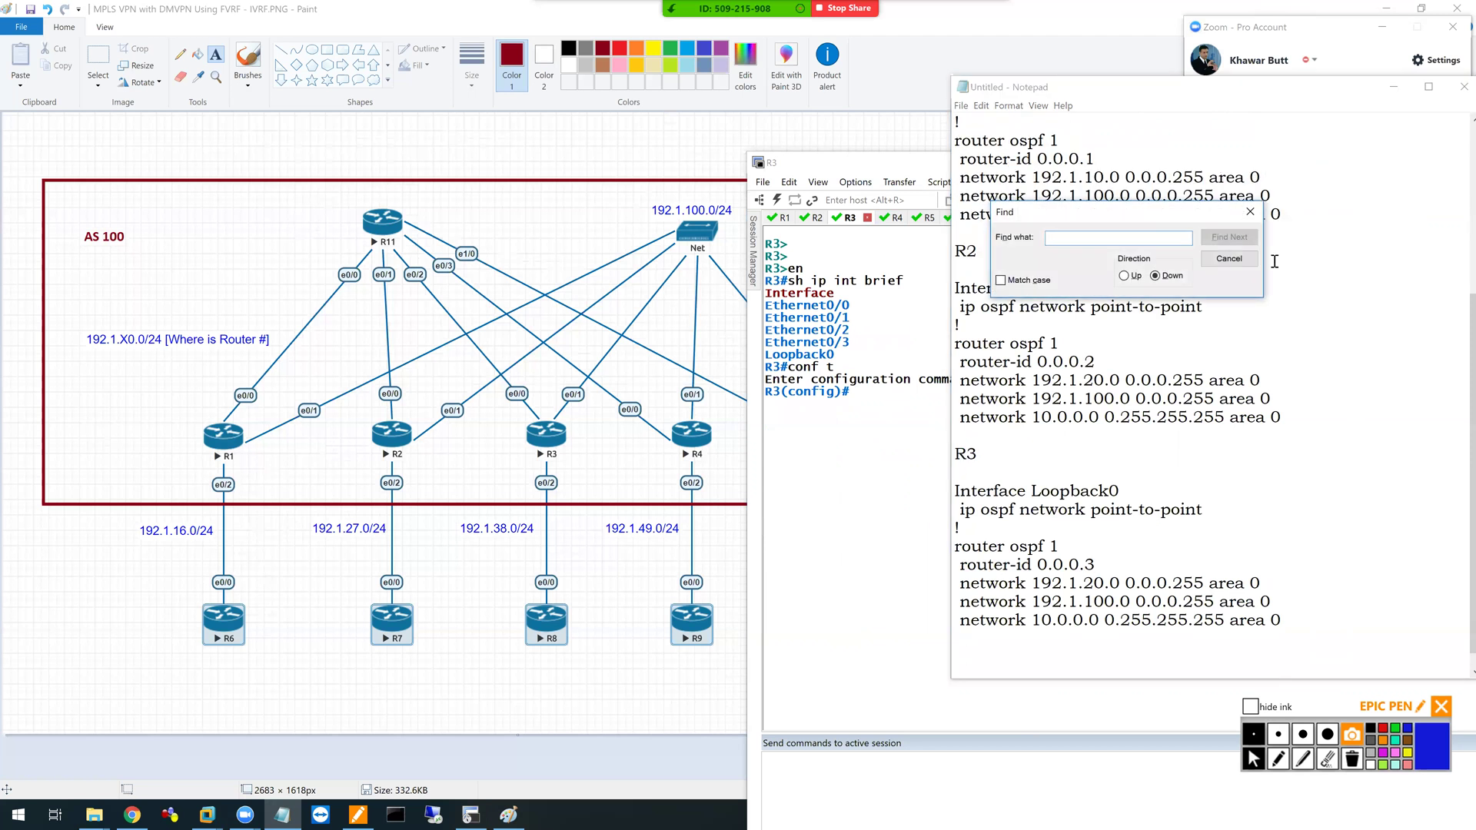
pyautogui.click(1228, 258)
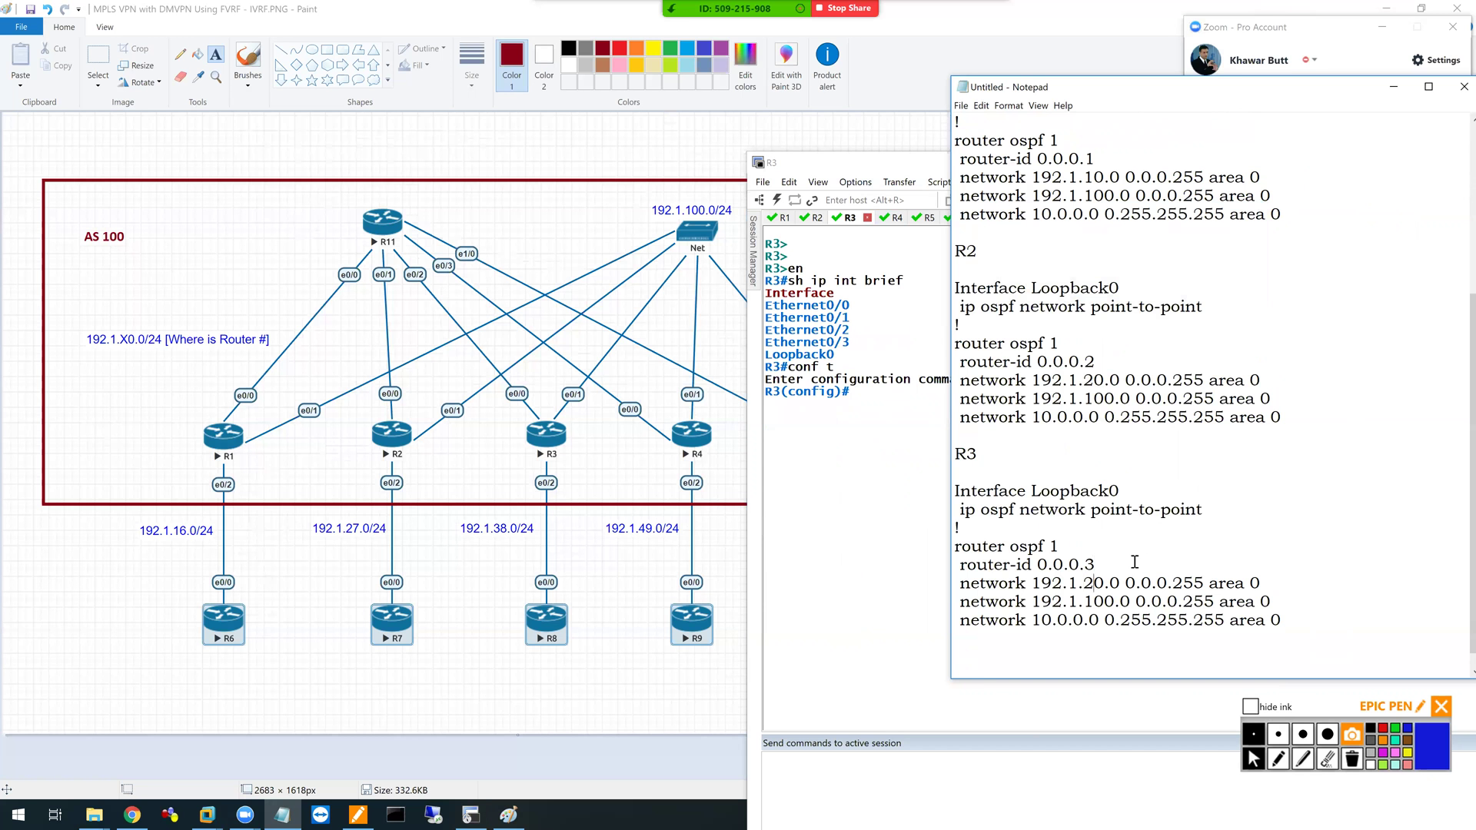
pyautogui.press('BackSpace')
pyautogui.write('3')
pyautogui.press('Down')
pyautogui.press('Down')
pyautogui.hotkey('shift', 'Up')
pyautogui.hotkey('shift', 'Up')
pyautogui.hotkey('shift', 'Up')
pyautogui.hotkey('shift', 'Up')
pyautogui.hotkey('shift', 'Up')
pyautogui.hotkey('shift', 'Up')
pyautogui.hotkey('shift', 'Up')
pyautogui.hotkey('shift', 'Up')
pyautogui.hotkey('shift', 'Up')
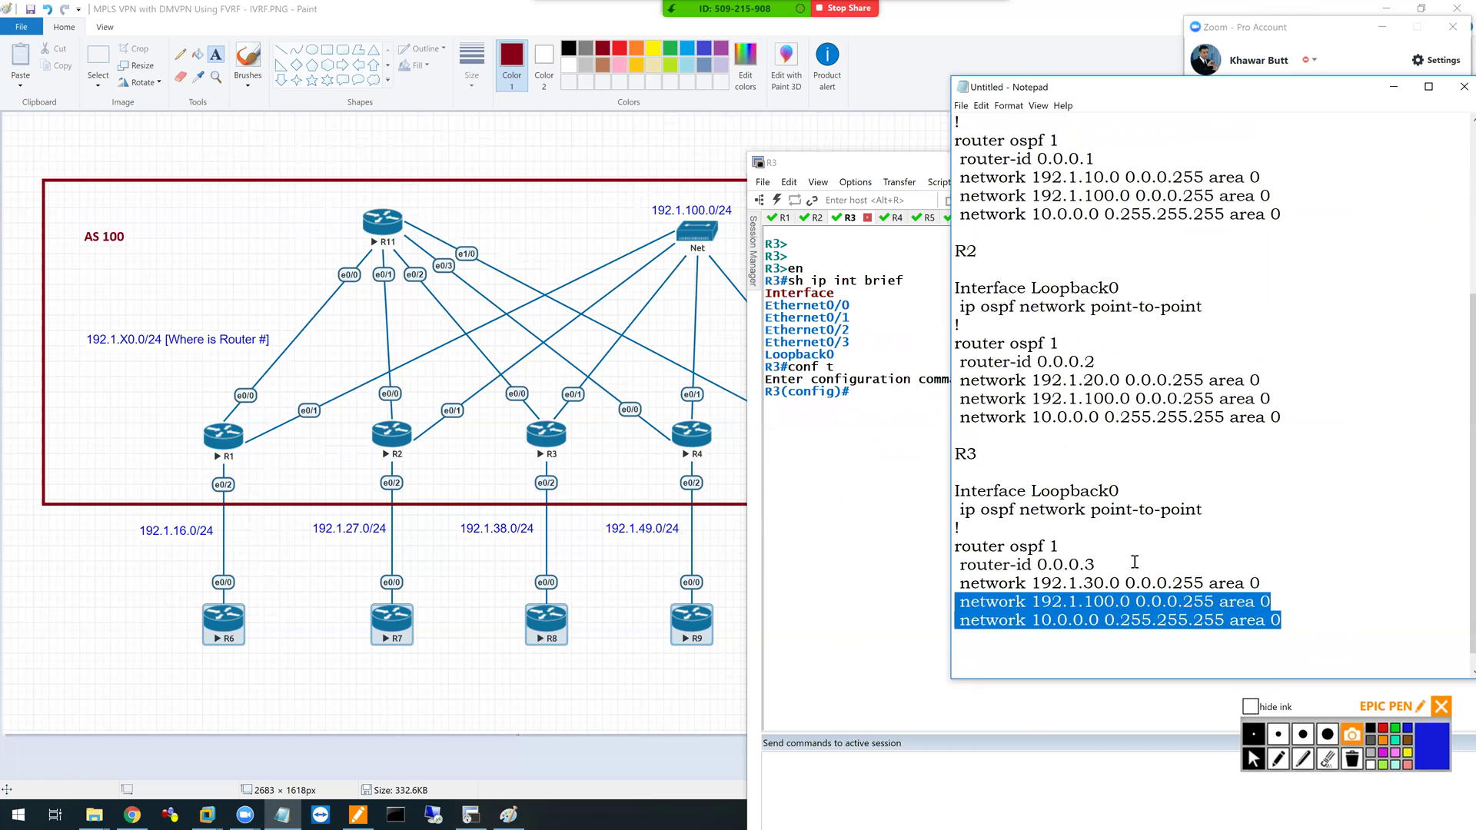
pyautogui.hotkey('ctrl', 'c')
# - Paste R3's Loopback0 point-to-point and OSPF config into the R3 terminal
pyautogui.click(862, 511)
pyautogui.rightClick(862, 510)
pyautogui.press('Return')
pyautogui.press('Return')
pyautogui.press('Return')
pyautogui.press('Return')
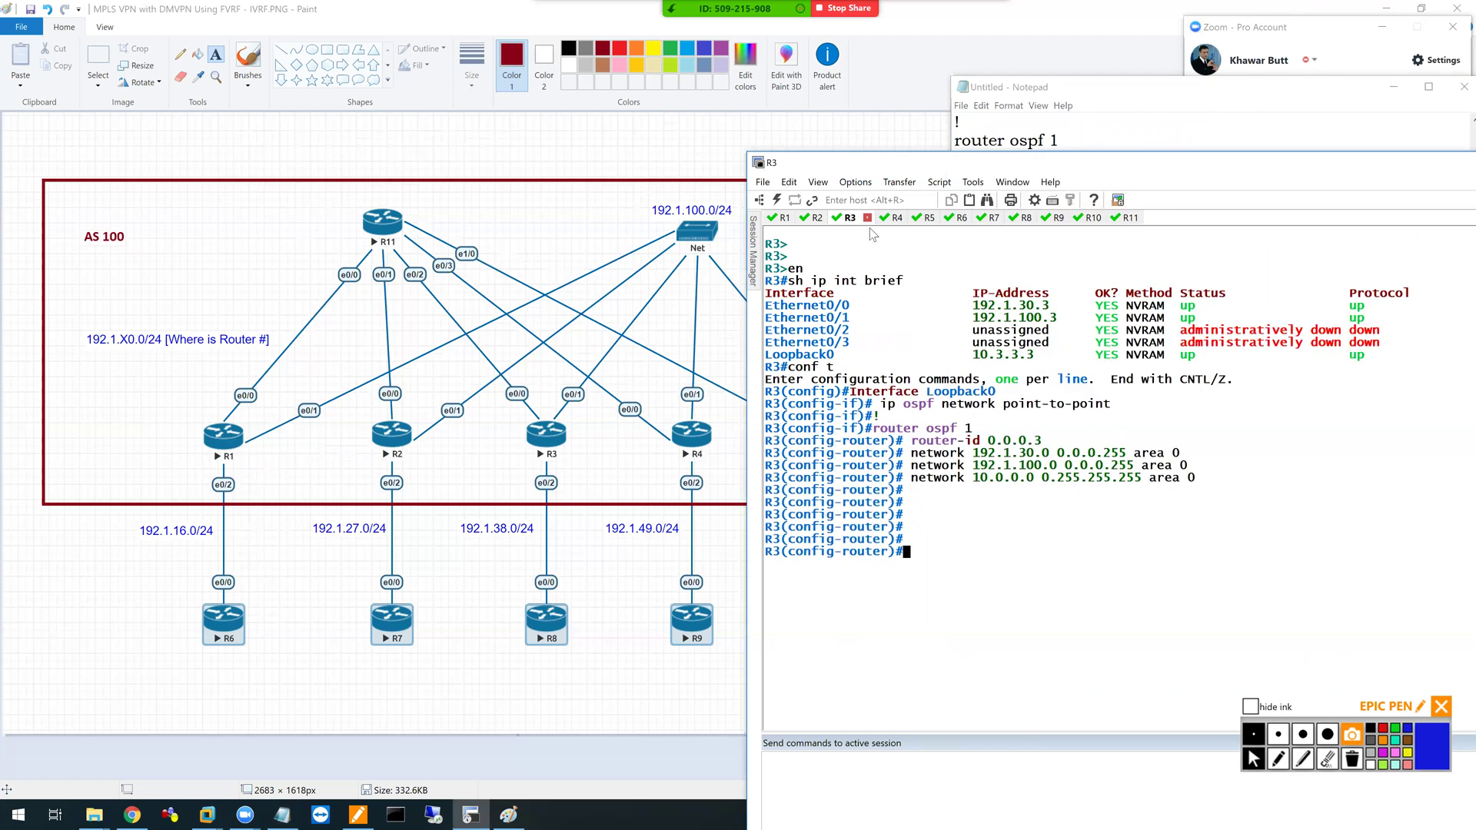
# - On R4, enter privileged mode, list interface addresses with sh ip int brief, and enter conf t
pyautogui.click(890, 218)
pyautogui.press('Return')
pyautogui.press('Return')
pyautogui.write('en')
pyautogui.press('Return')
pyautogui.write('sh ip int brief')
pyautogui.press('Return')
pyautogui.write('conf ')
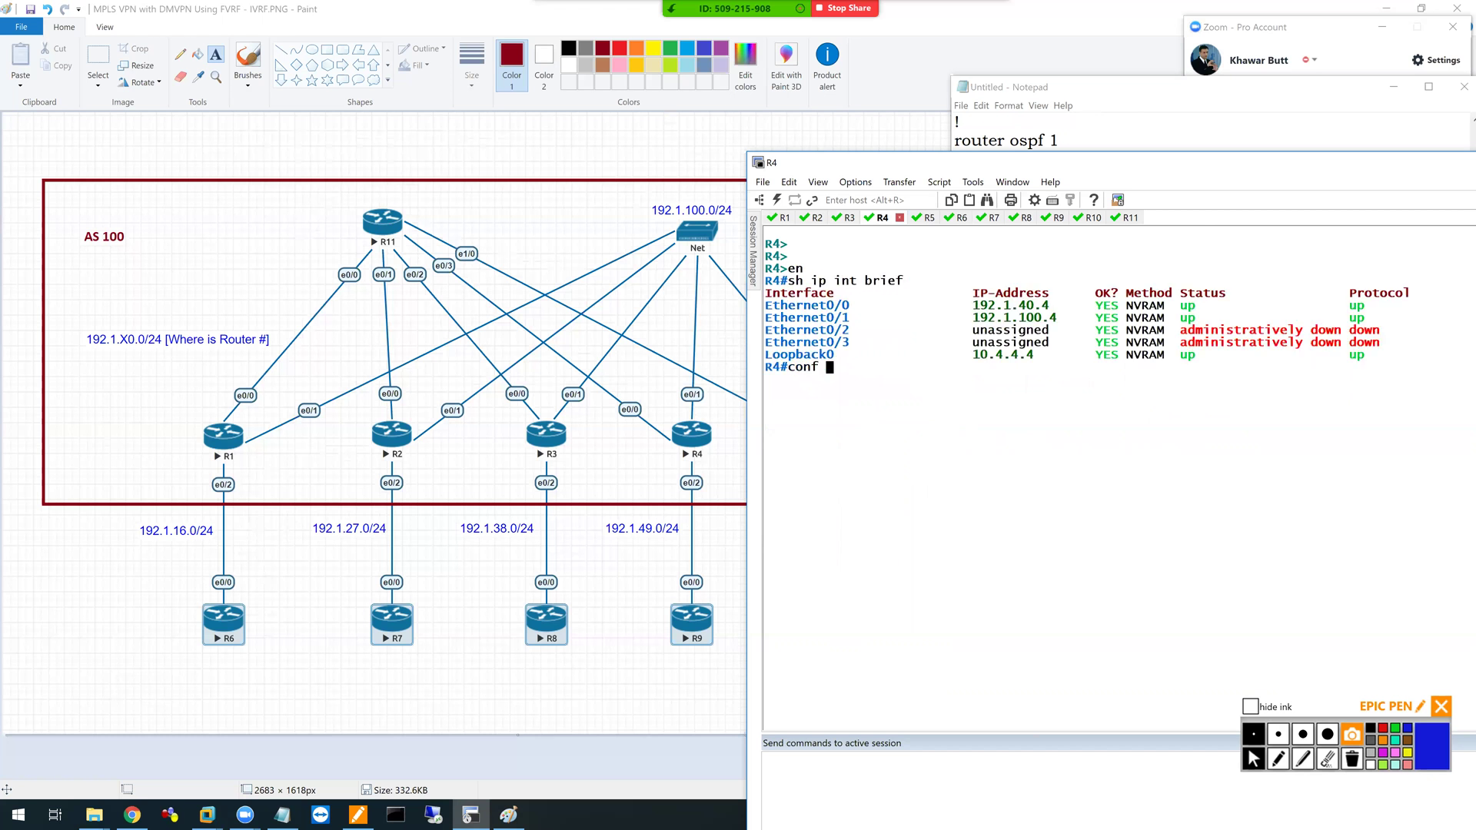
pyautogui.write('t')
pyautogui.press('Return')
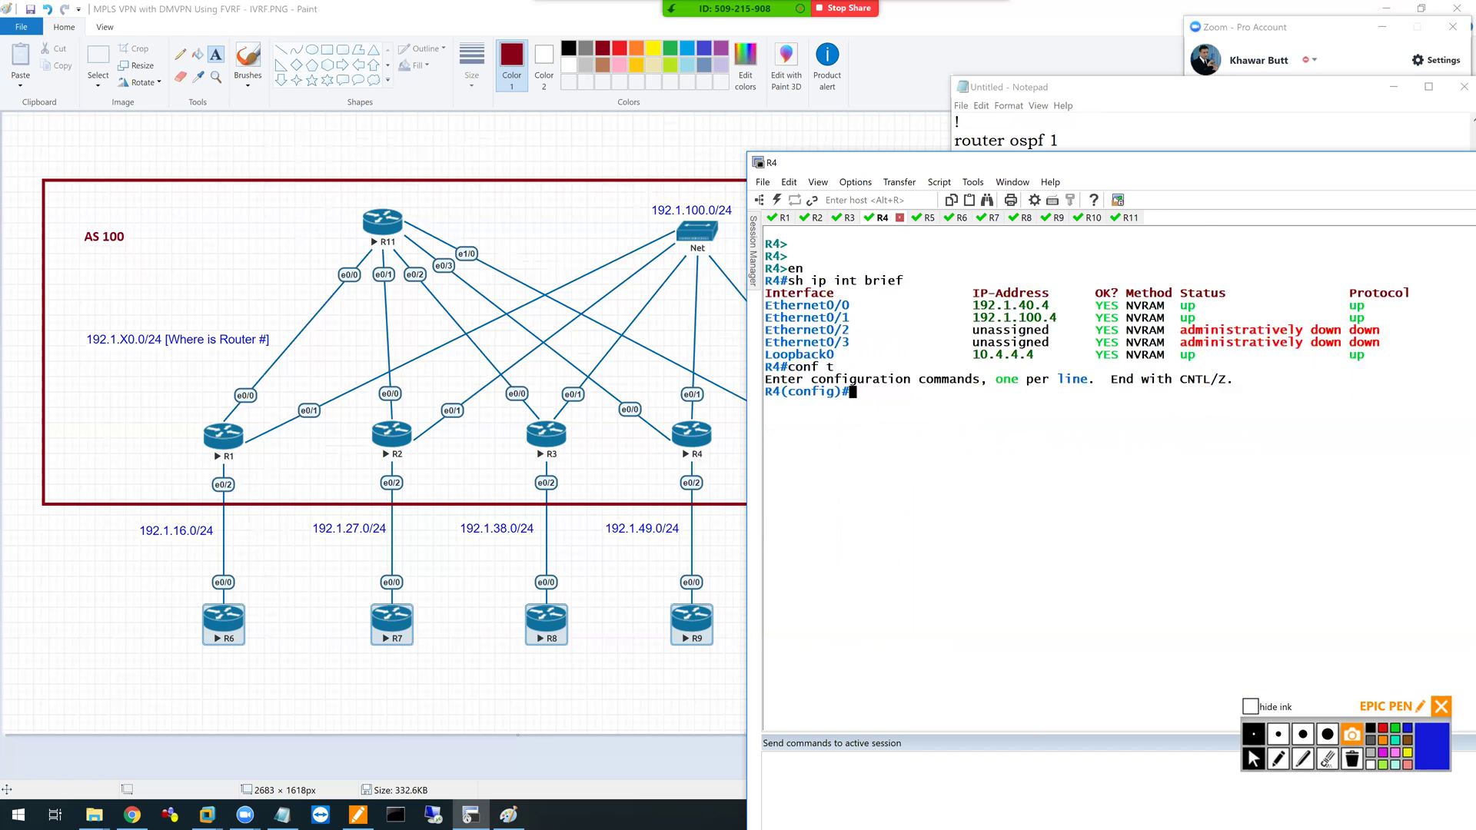
# - Add an R4 block in the notes and paste R4's OSPF config (router-id 0.0.0.4) into R4
pyautogui.click(1074, 128)
pyautogui.press('Return')
pyautogui.write('R5')
pyautogui.press('BackSpace')
pyautogui.write('4')
pyautogui.press('Return')
pyautogui.press('Return')
pyautogui.hotkey('ctrl', 'v')
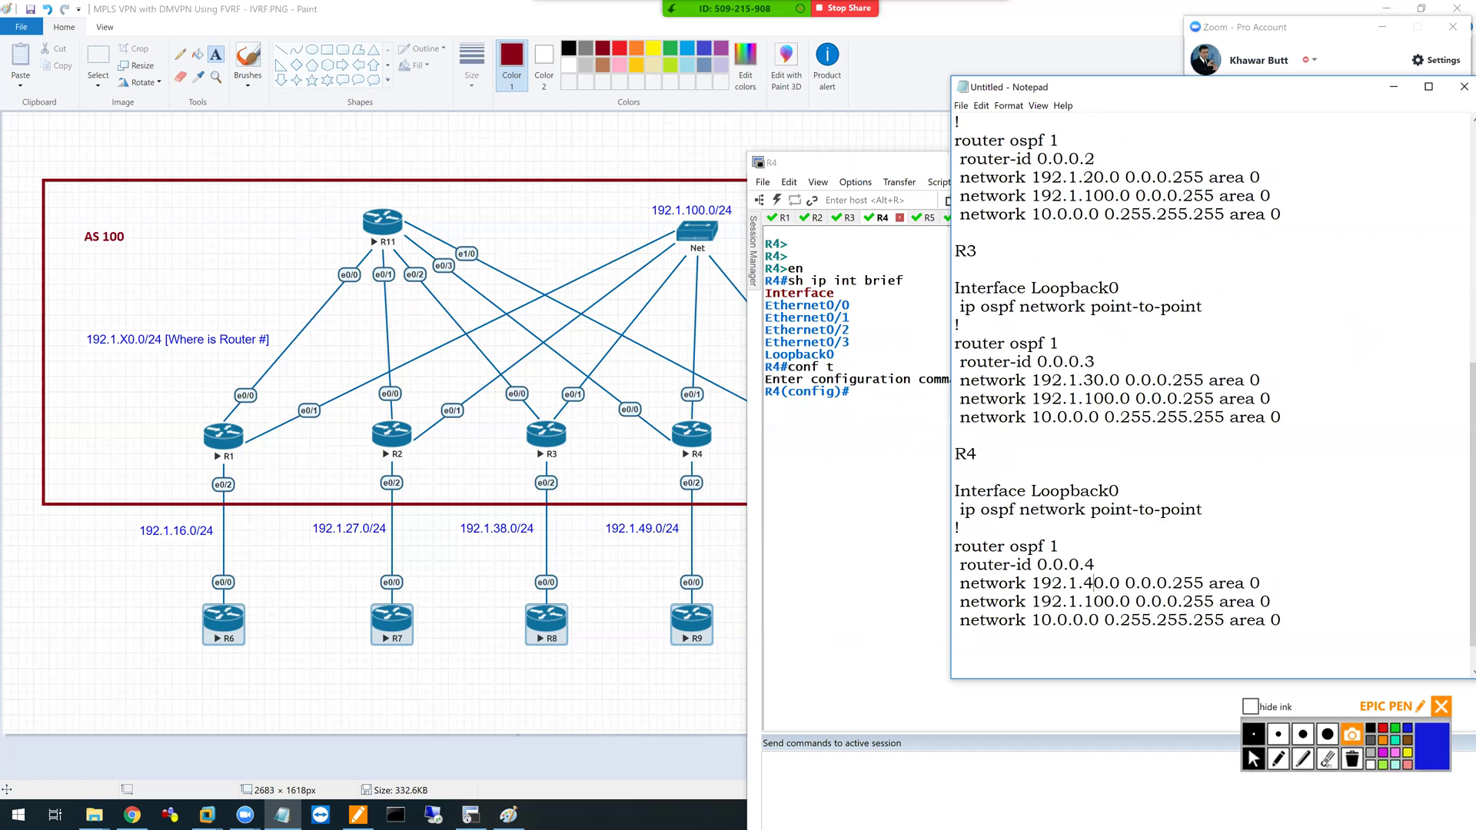
pyautogui.press('Down')
pyautogui.hotkey('shift', 'Up')
pyautogui.hotkey('shift', 'Up')
pyautogui.hotkey('shift', 'Up')
pyautogui.hotkey('shift', 'Up')
pyautogui.hotkey('shift', 'Up')
pyautogui.hotkey('shift', 'Up')
pyautogui.hotkey('shift', 'Up')
pyautogui.hotkey('shift', 'Up')
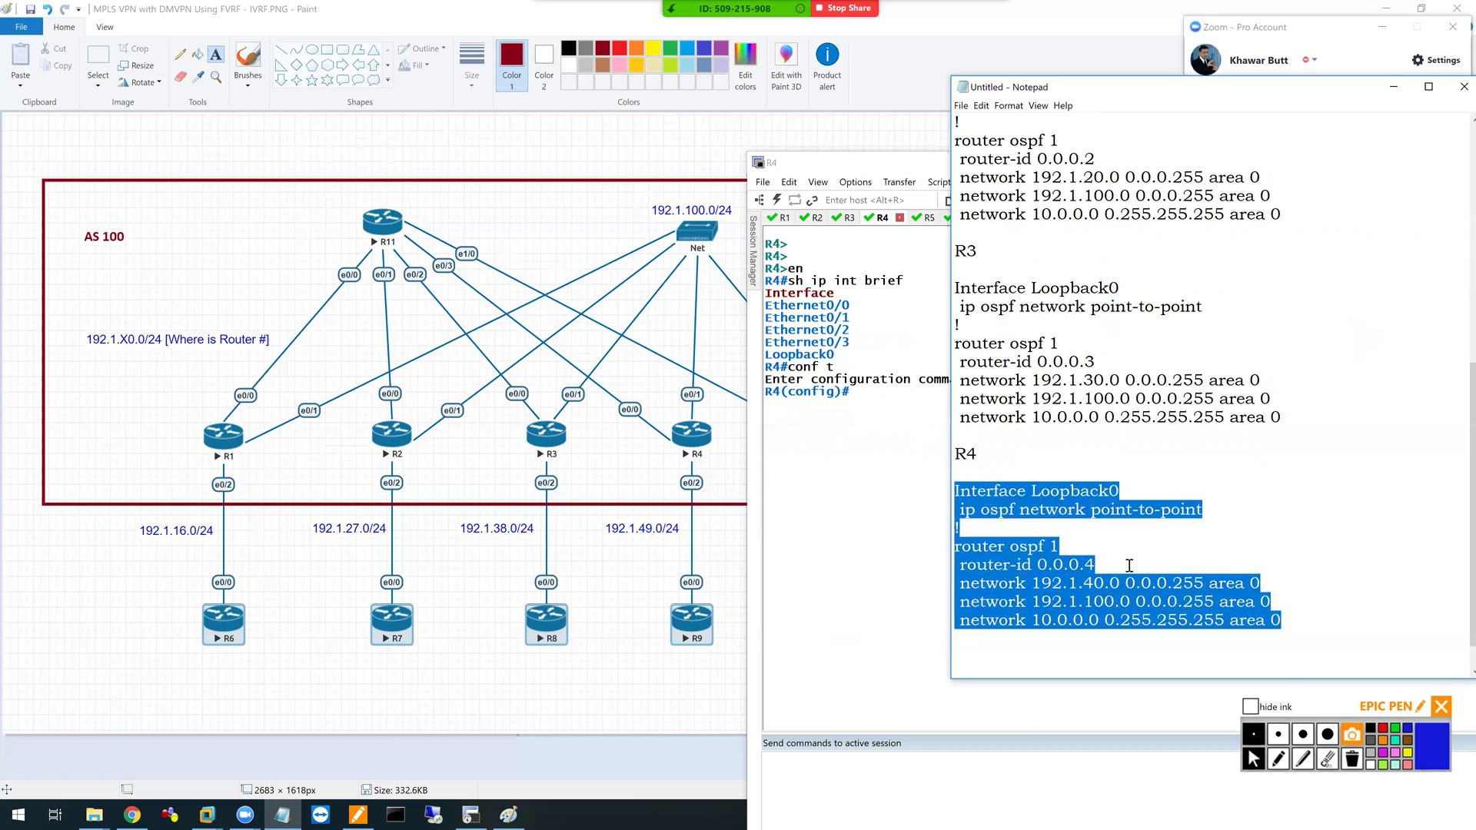
pyautogui.click(888, 164)
pyautogui.rightClick(961, 590)
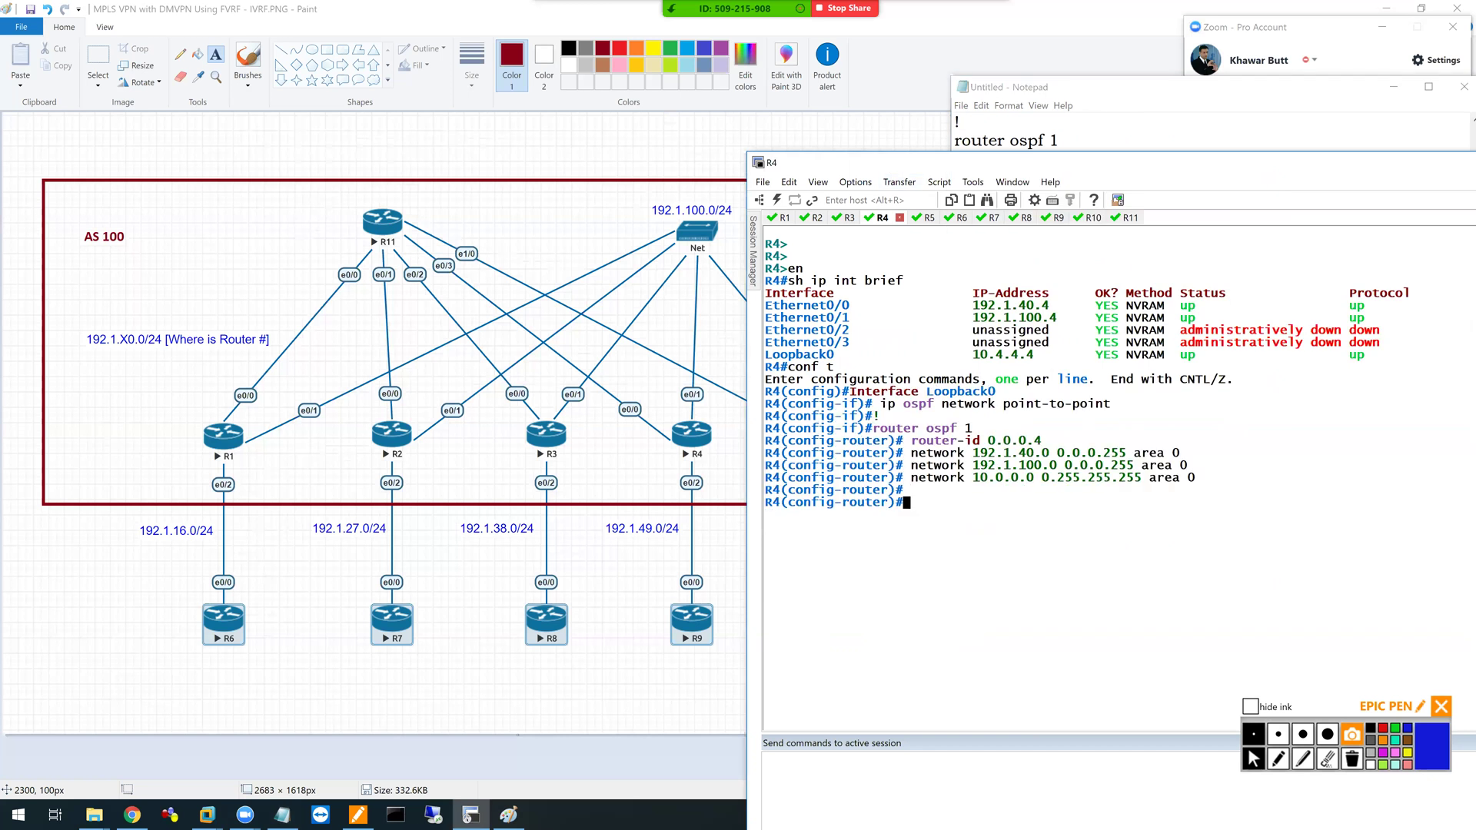
# - On R5, enter privileged mode, run sh ip int brief, and enter conf t
pyautogui.click(925, 219)
pyautogui.write('en')
pyautogui.press('Return')
pyautogui.write('sh ip int br')
pyautogui.press('Tab')
pyautogui.press('Return')
pyautogui.write('conf t')
pyautogui.press('Return')
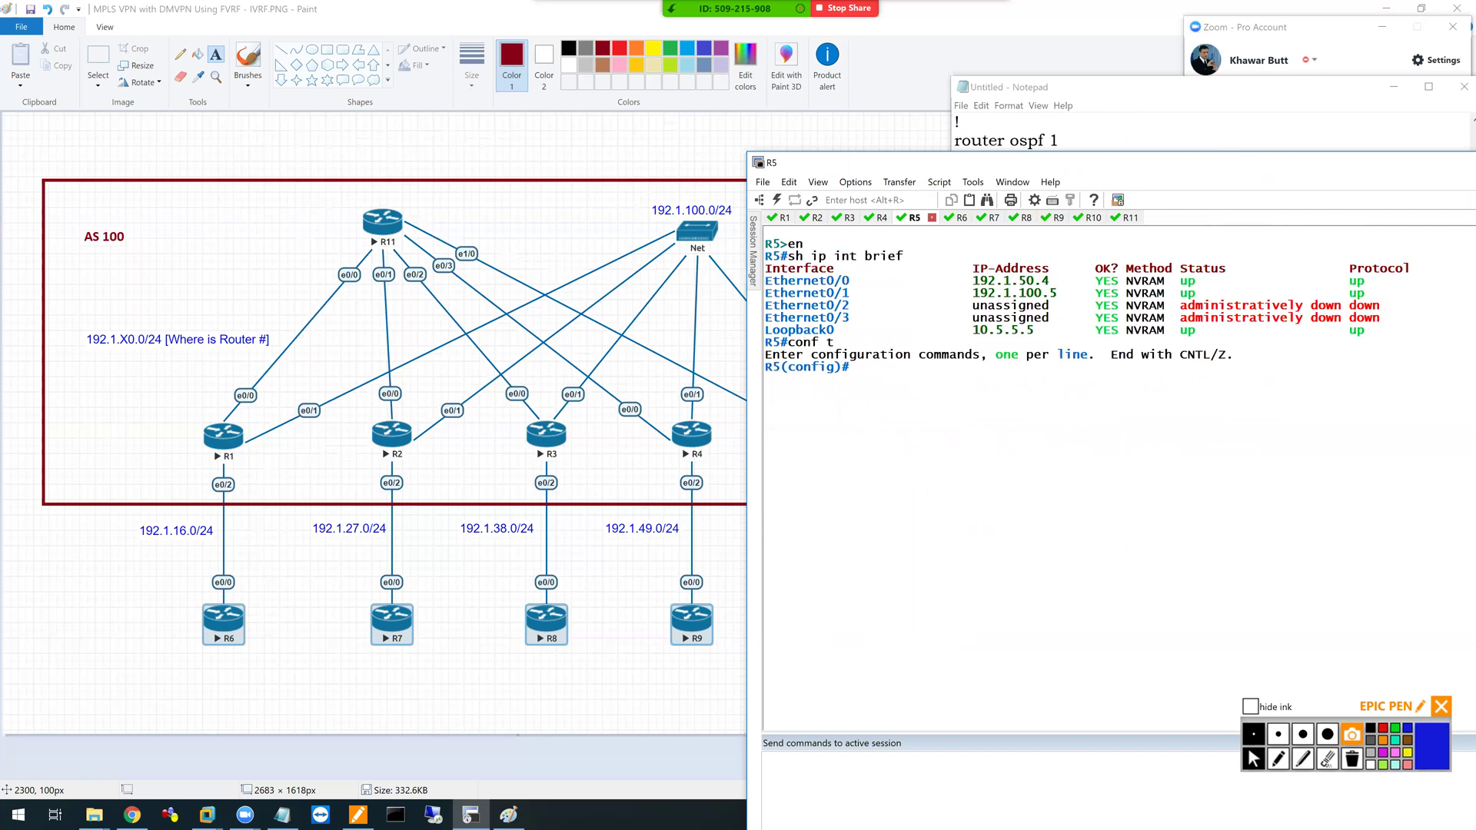
# - In the notes, add an R5 heading with a copy of R4's OSPF block
pyautogui.click(1174, 106)
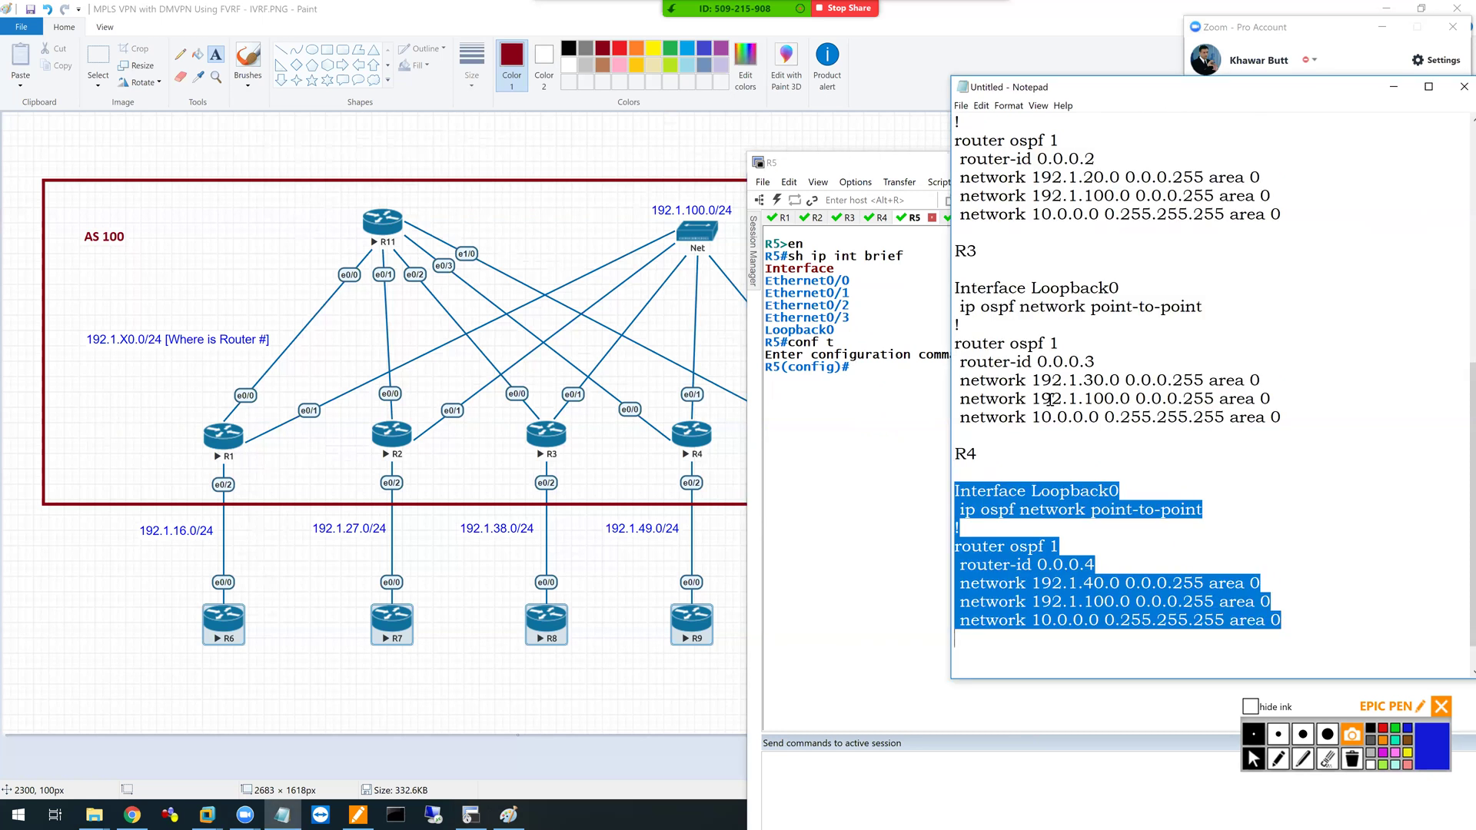
pyautogui.click(1019, 659)
pyautogui.write('R5')
pyautogui.press('Return')
pyautogui.press('Return')
pyautogui.hotkey('ctrl', 'v')
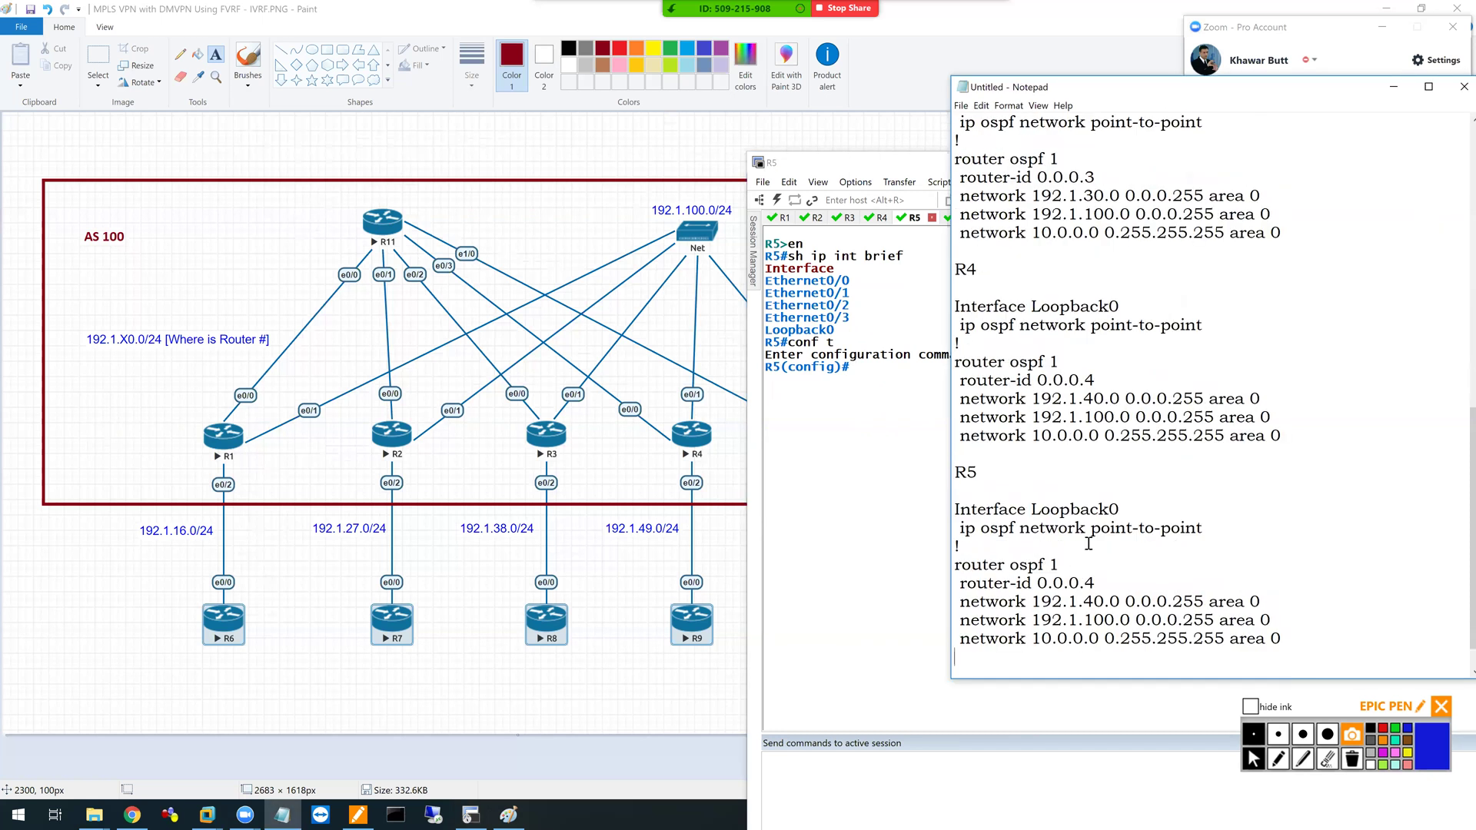
# - Edit the block to network 192.1.50.0 and router-id 0.0.0.5, then paste it into R5
pyautogui.doubleClick(1098, 600)
pyautogui.click(1099, 600)
pyautogui.press('BackSpace')
pyautogui.write('5')
pyautogui.press('Up')
pyautogui.press('BackSpace')
pyautogui.write('5')
pyautogui.press('Down')
pyautogui.press('Down')
pyautogui.hotkey('shift', 'Up')
pyautogui.hotkey('shift', 'Up')
pyautogui.hotkey('shift', 'Up')
pyautogui.hotkey('shift', 'Up')
pyautogui.hotkey('shift', 'Up')
pyautogui.hotkey('shift', 'Up')
pyautogui.hotkey('shift', 'Up')
pyautogui.hotkey('shift', 'Up')
pyautogui.hotkey('ctrl', 'c')
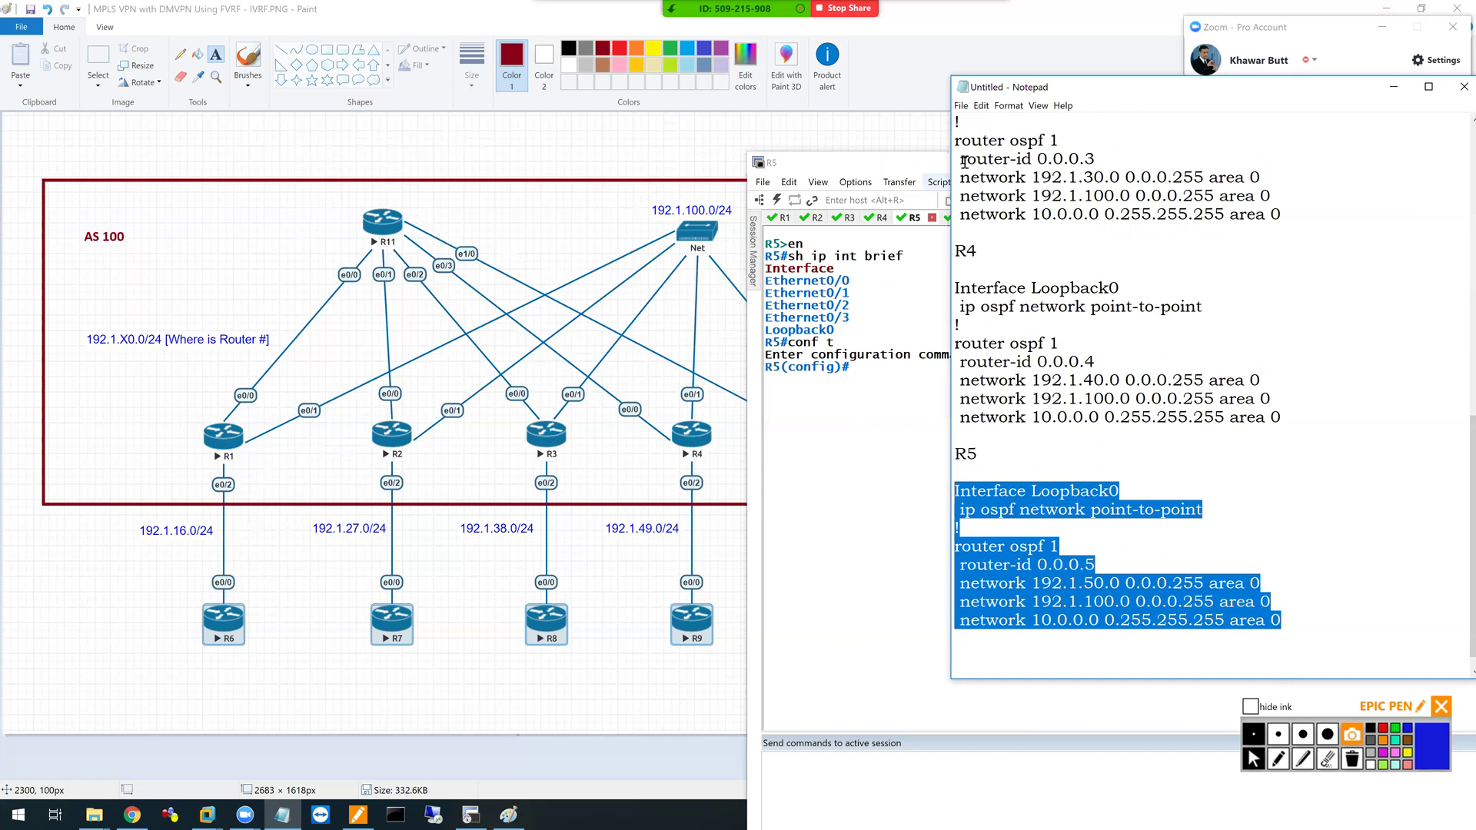
pyautogui.click(892, 167)
pyautogui.rightClick(911, 459)
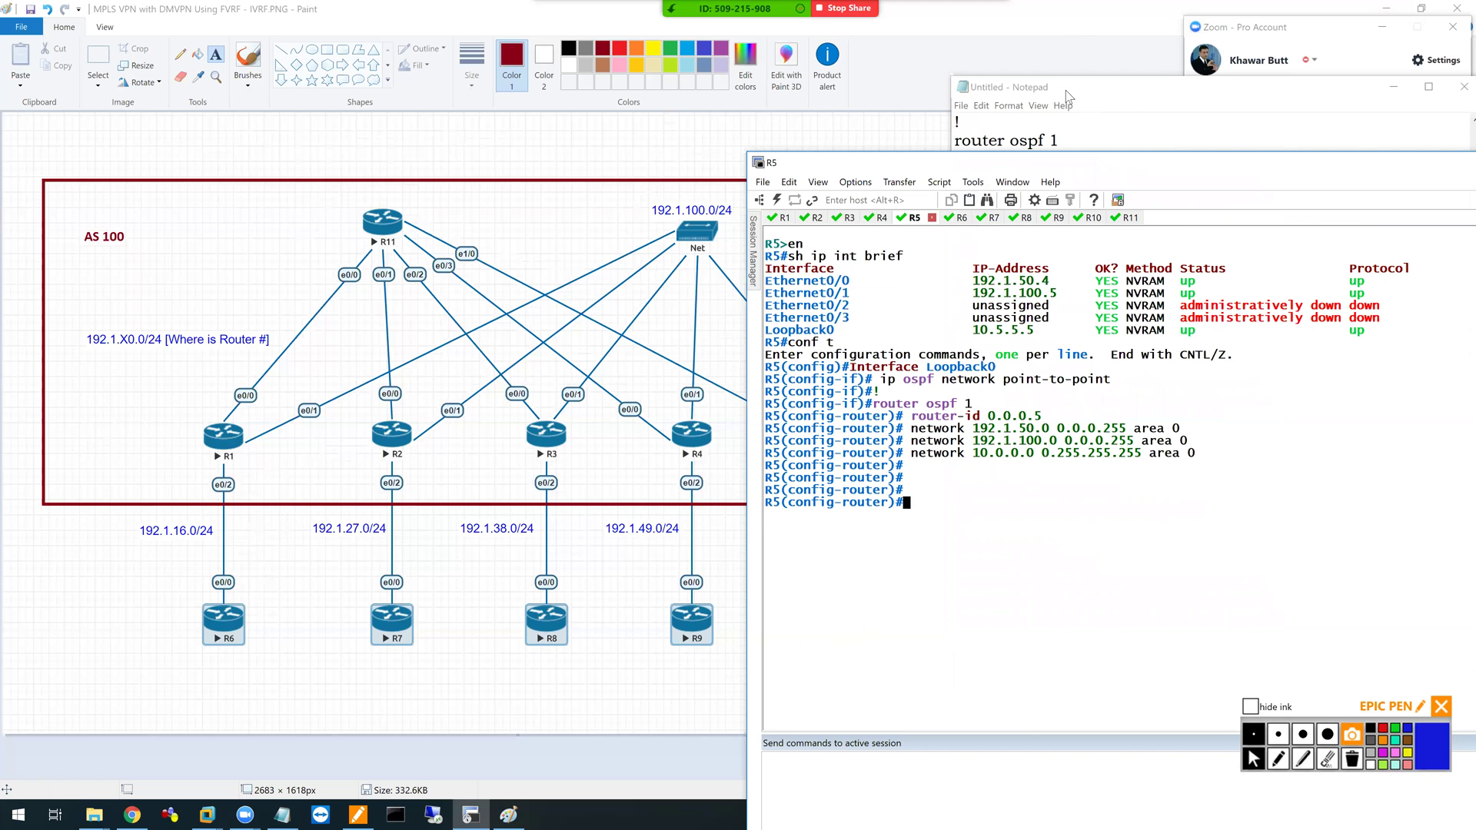
# - On R11, enter privileged mode, run sh ip int brief, and enter conf t
pyautogui.click(1123, 218)
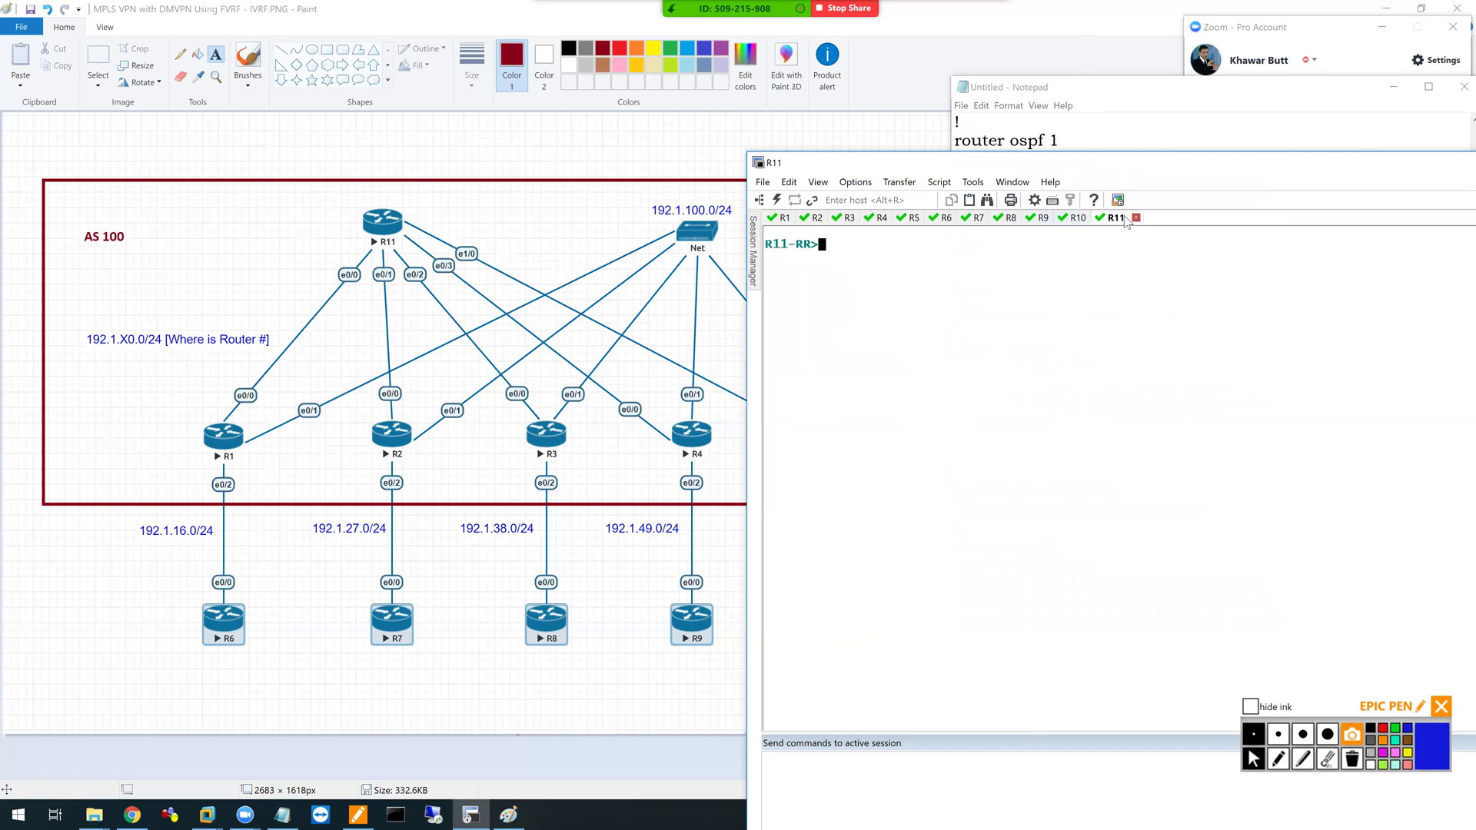
pyautogui.press('Return')
pyautogui.press('Return')
pyautogui.write('en')
pyautogui.press('Return')
pyautogui.press('Return')
pyautogui.write('sh ip')
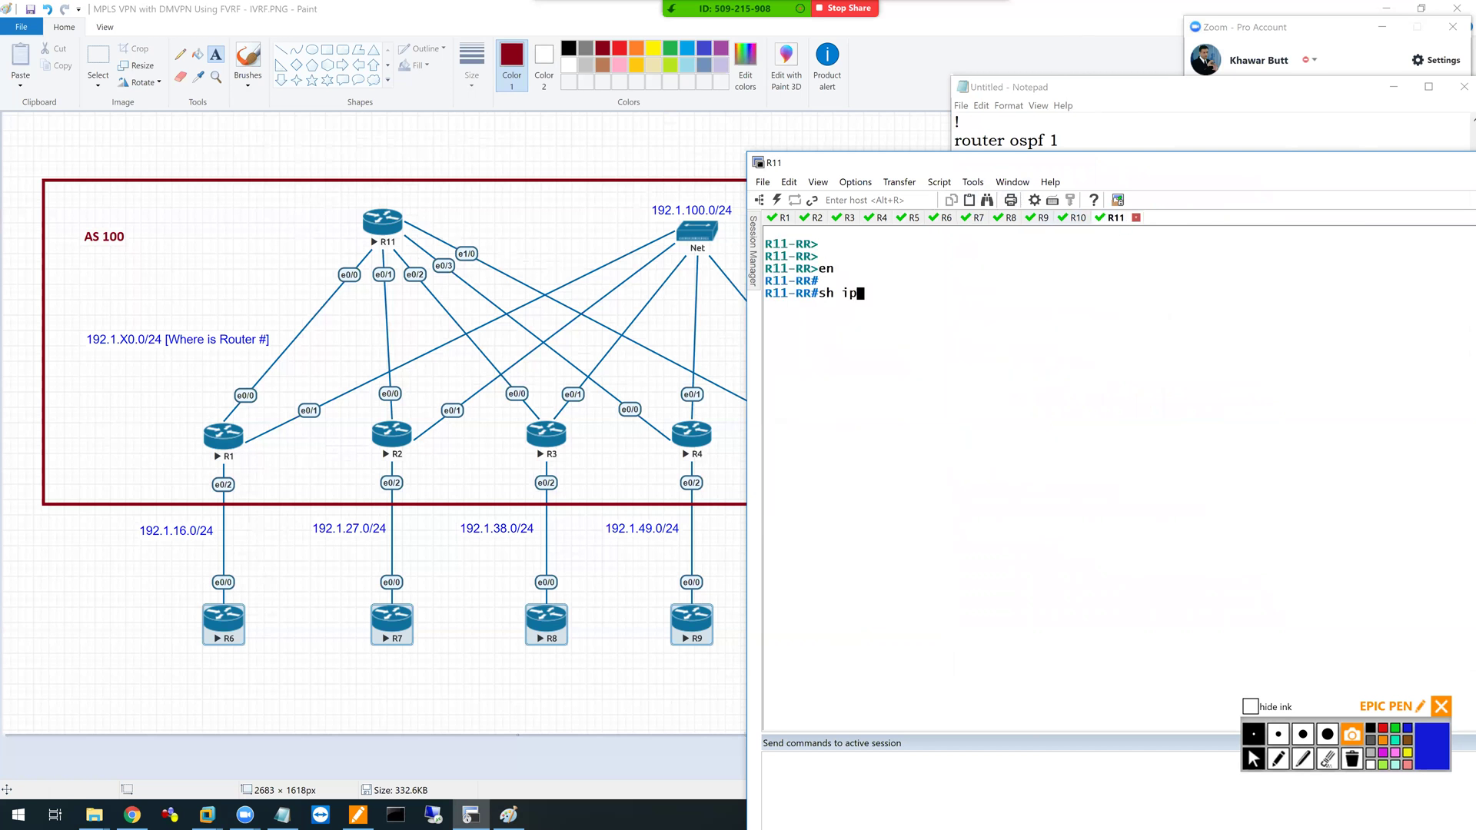
pyautogui.write(' int brief')
pyautogui.press('Return')
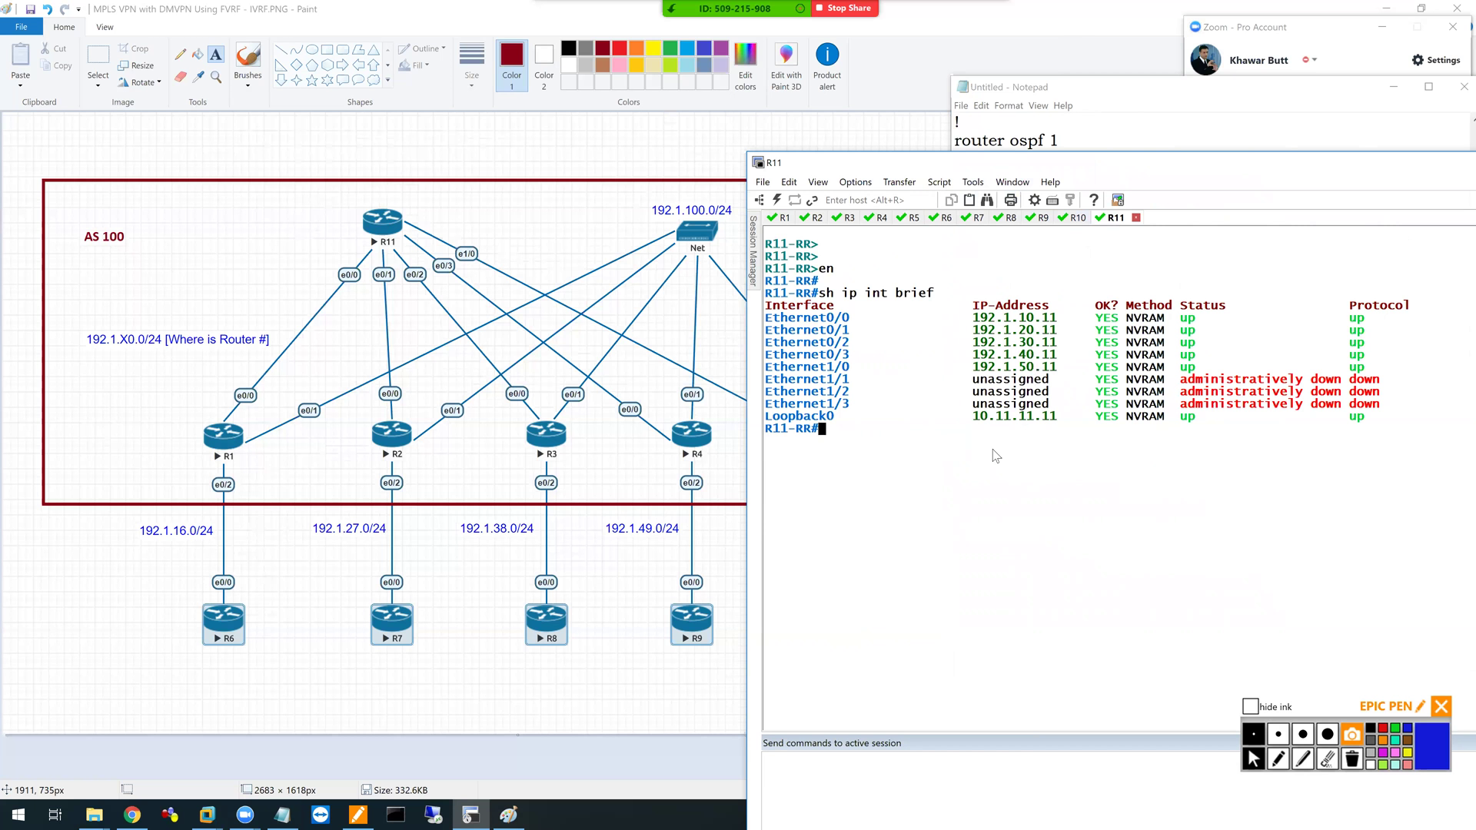
pyautogui.write('conf t')
pyautogui.press('Return')
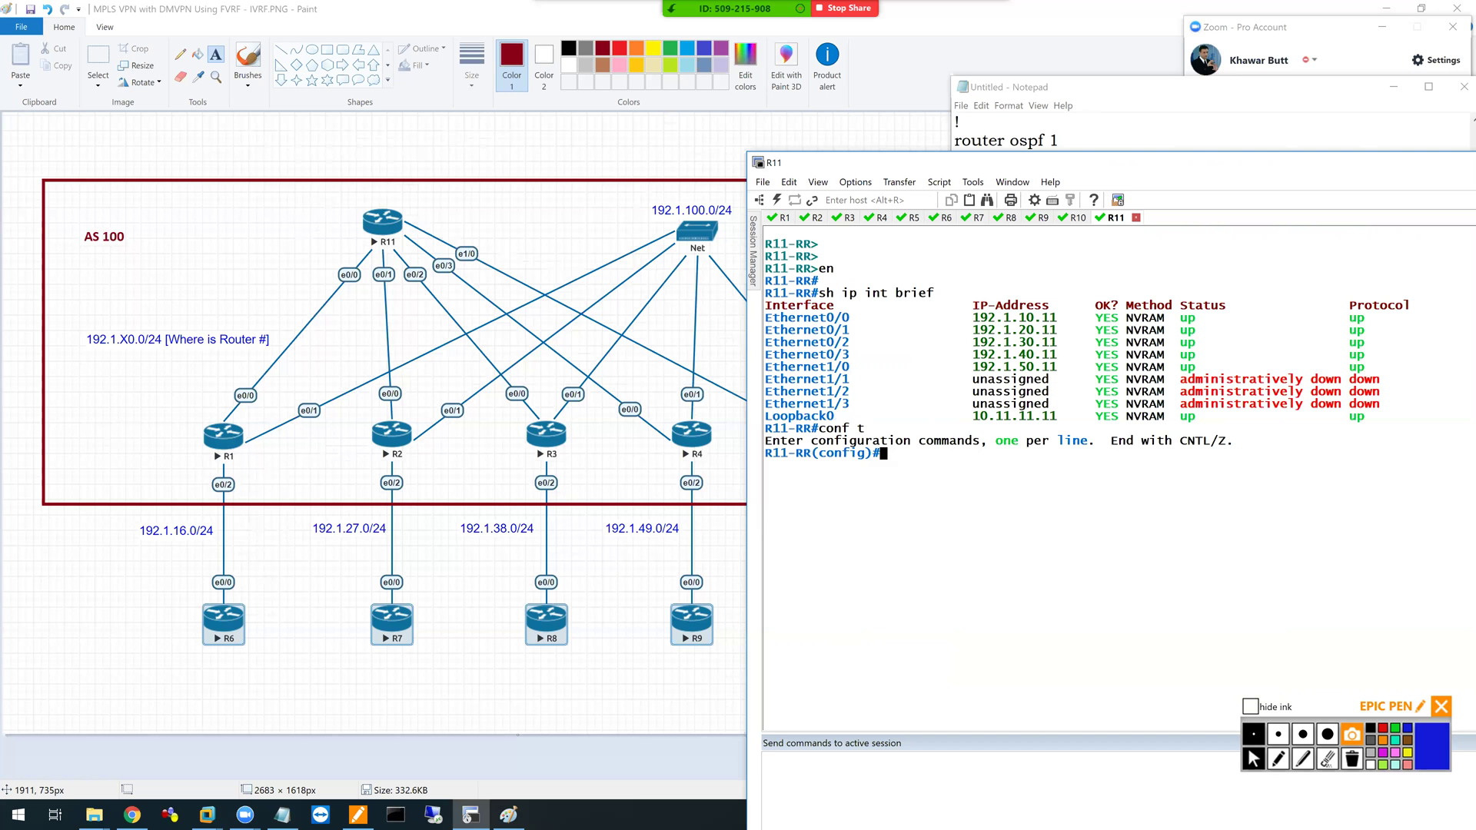
# - In the notes, add an R11 heading with a copy of R5's OSPF block
pyautogui.click(1151, 97)
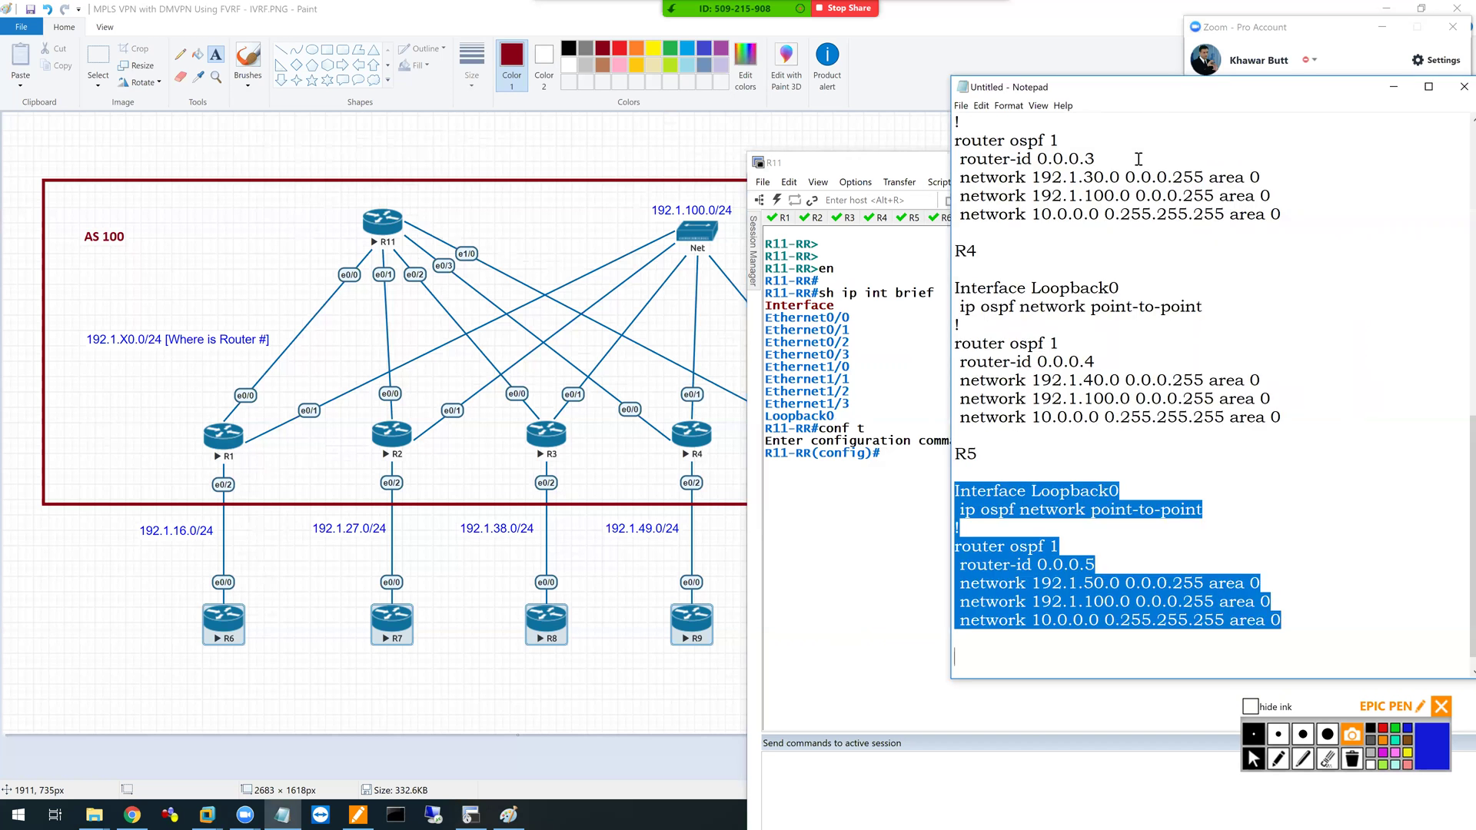
pyautogui.click(1307, 631)
pyautogui.press('Return')
pyautogui.write('R11')
pyautogui.press('Return')
pyautogui.press('Return')
pyautogui.hotkey('ctrl', 'v')
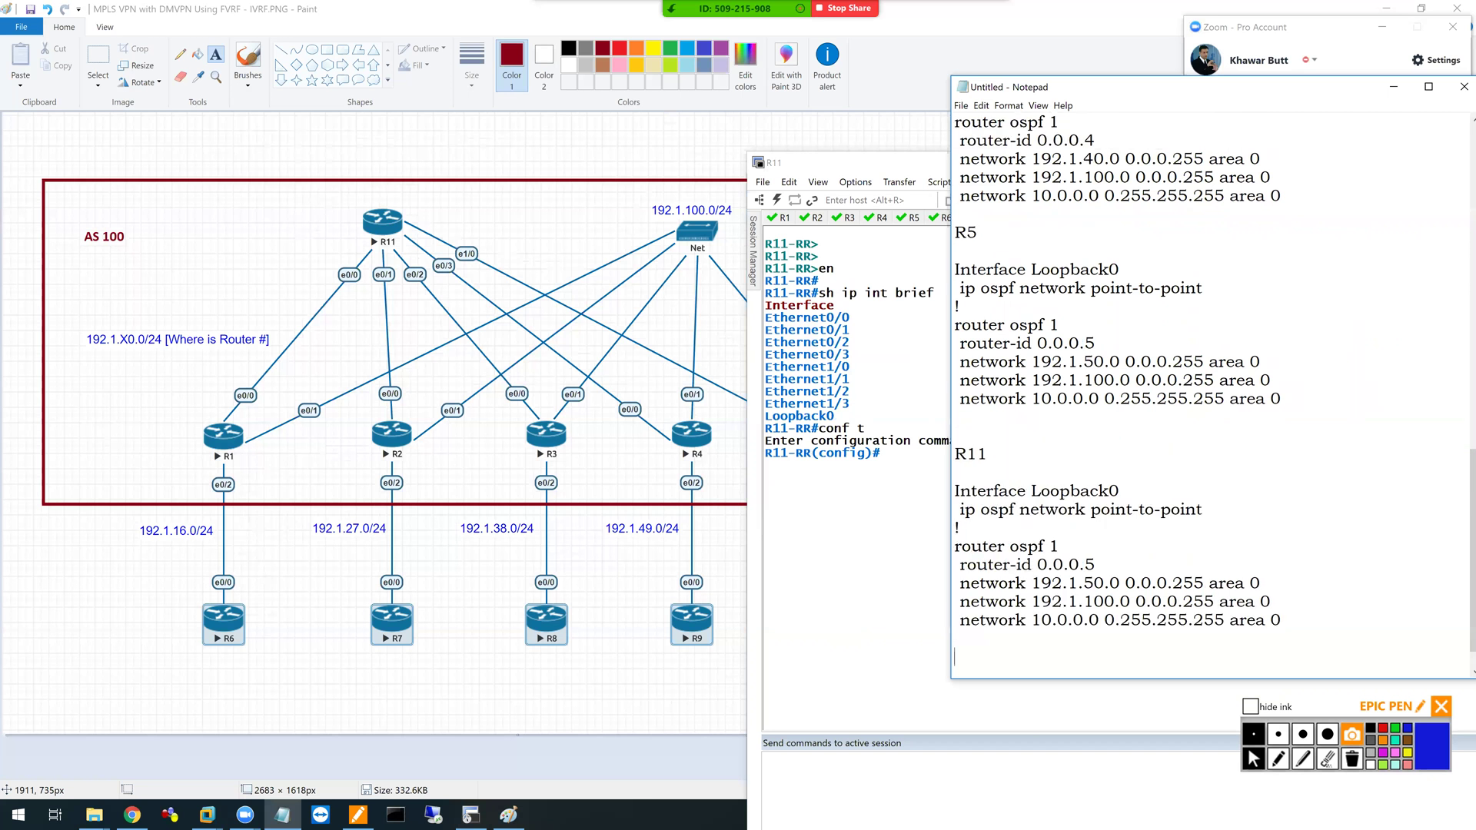
# - Set R11's router-id to 0.0.0.11 and its first networks to 192.1.10.0 and 192.1.20.0
pyautogui.click(1120, 566)
pyautogui.write('1')
pyautogui.press('BackSpace')
pyautogui.press('BackSpace')
pyautogui.write('11')
pyautogui.press('BackSpace')
pyautogui.write('1')
pyautogui.press('Down')
pyautogui.press('Delete')
pyautogui.press('BackSpace')
pyautogui.write('2')
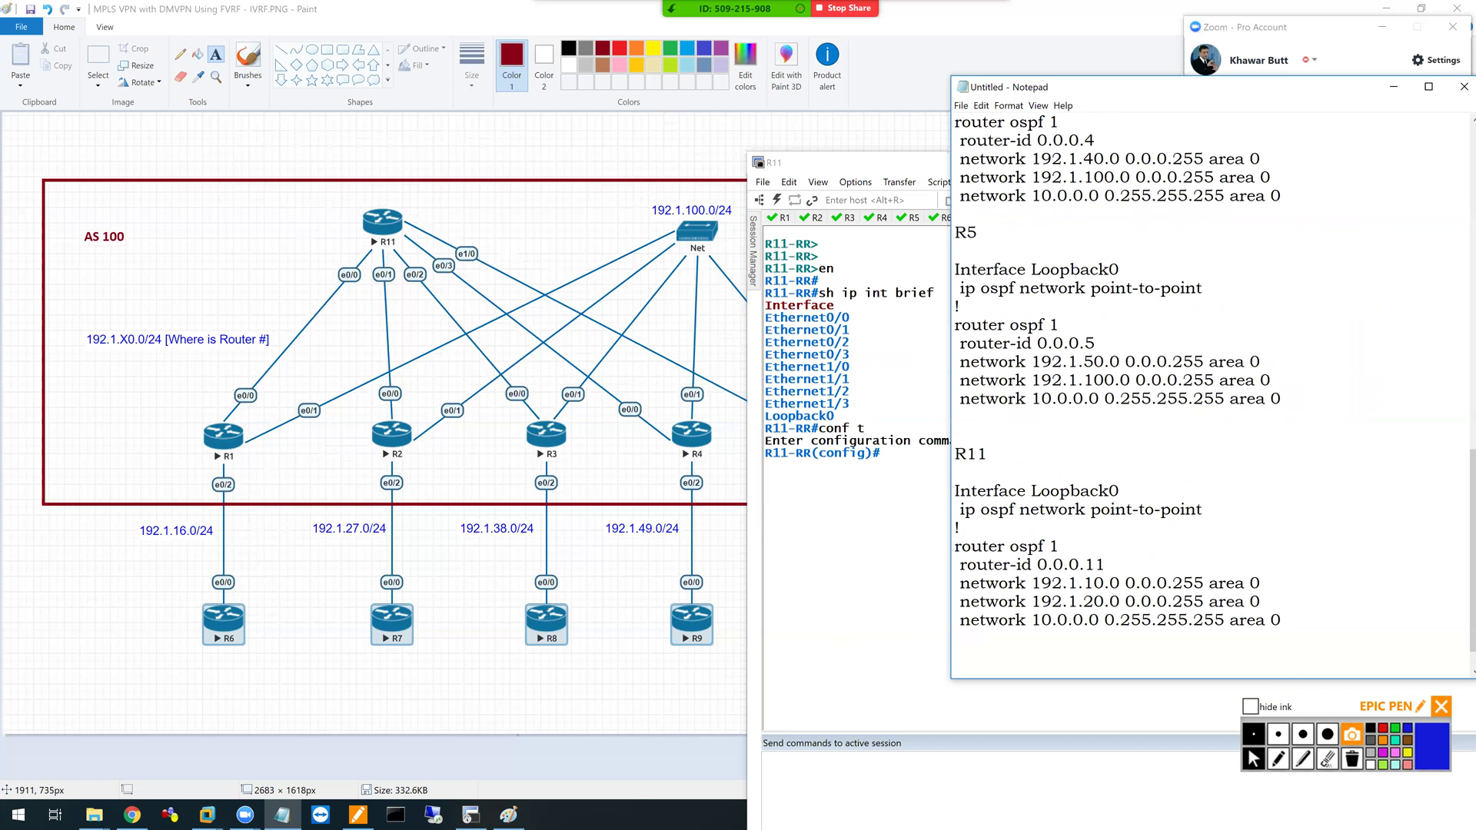
# - Duplicate the network lines and edit them to add 192.1.30.0 and 192.1.40.0 in area 0
pyautogui.hotkey('shift', 'Down')
pyautogui.hotkey('shift', 'Down')
pyautogui.hotkey('ctrl', 'c')
pyautogui.press('Right')
pyautogui.press('Return')
pyautogui.press('Up')
pyautogui.hotkey('ctrl', 'v')
pyautogui.press('Down')
pyautogui.press('Down')
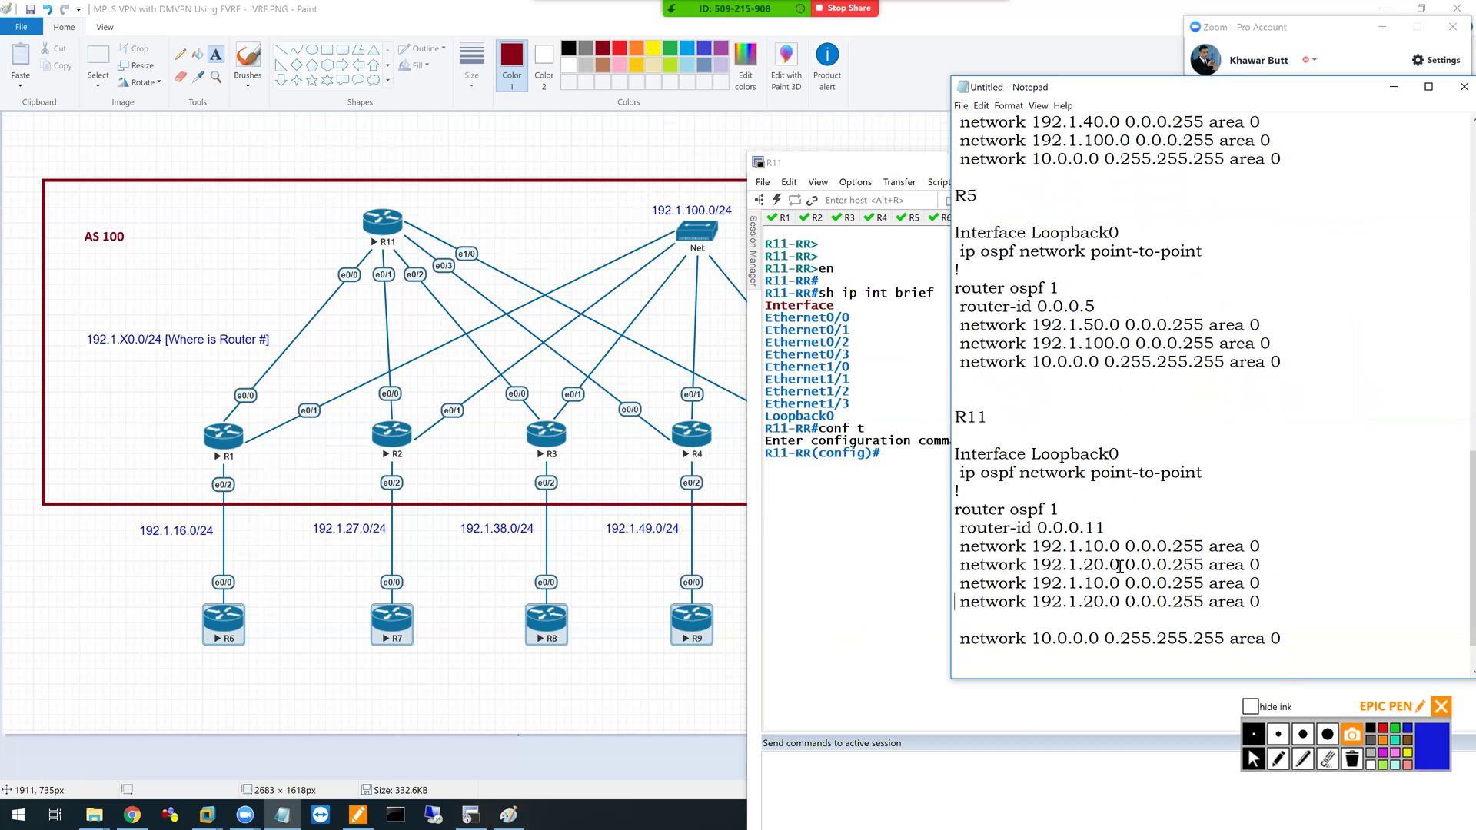
pyautogui.hotkey('shift', 'Up')
pyautogui.hotkey('ctrl', 'c')
pyautogui.press('Right')
pyautogui.hotkey('ctrl', 'v')
pyautogui.press('Delete')
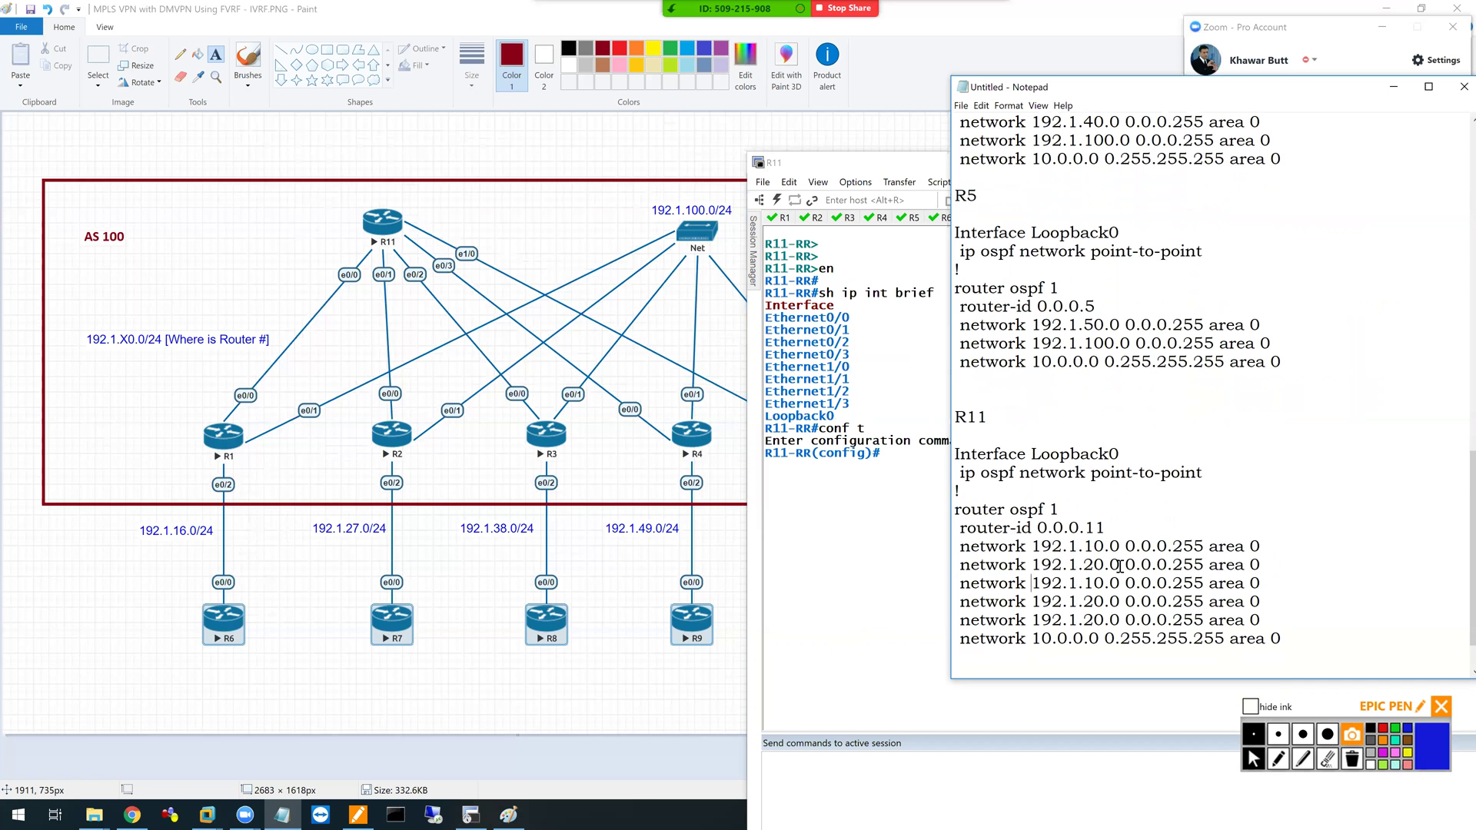
pyautogui.press('BackSpace')
pyautogui.write('3')
pyautogui.press('Down')
pyautogui.press('BackSpace')
pyautogui.write('4')
# - Paste the full R11 Loopback0 and OSPF config into R11 and exit with end
pyautogui.hotkey('shift', 'Up')
pyautogui.hotkey('shift', 'Up')
pyautogui.hotkey('shift', 'Up')
pyautogui.hotkey('shift', 'Up')
pyautogui.hotkey('shift', 'Up')
pyautogui.hotkey('shift', 'Up')
pyautogui.hotkey('shift', 'Up')
pyautogui.hotkey('shift', 'Up')
pyautogui.hotkey('shift', 'Up')
pyautogui.hotkey('shift', 'Up')
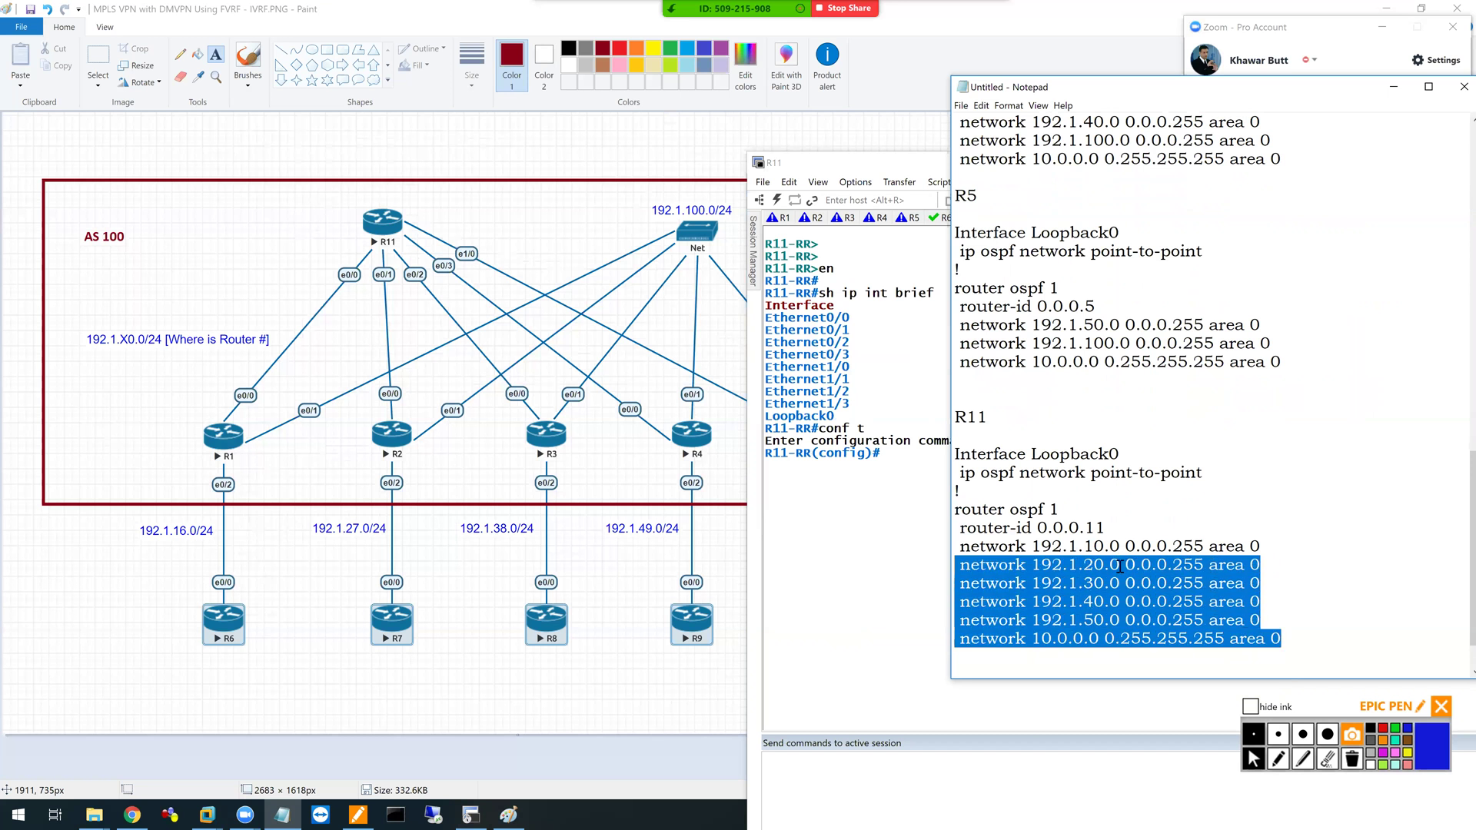
pyautogui.hotkey('shift', 'Up')
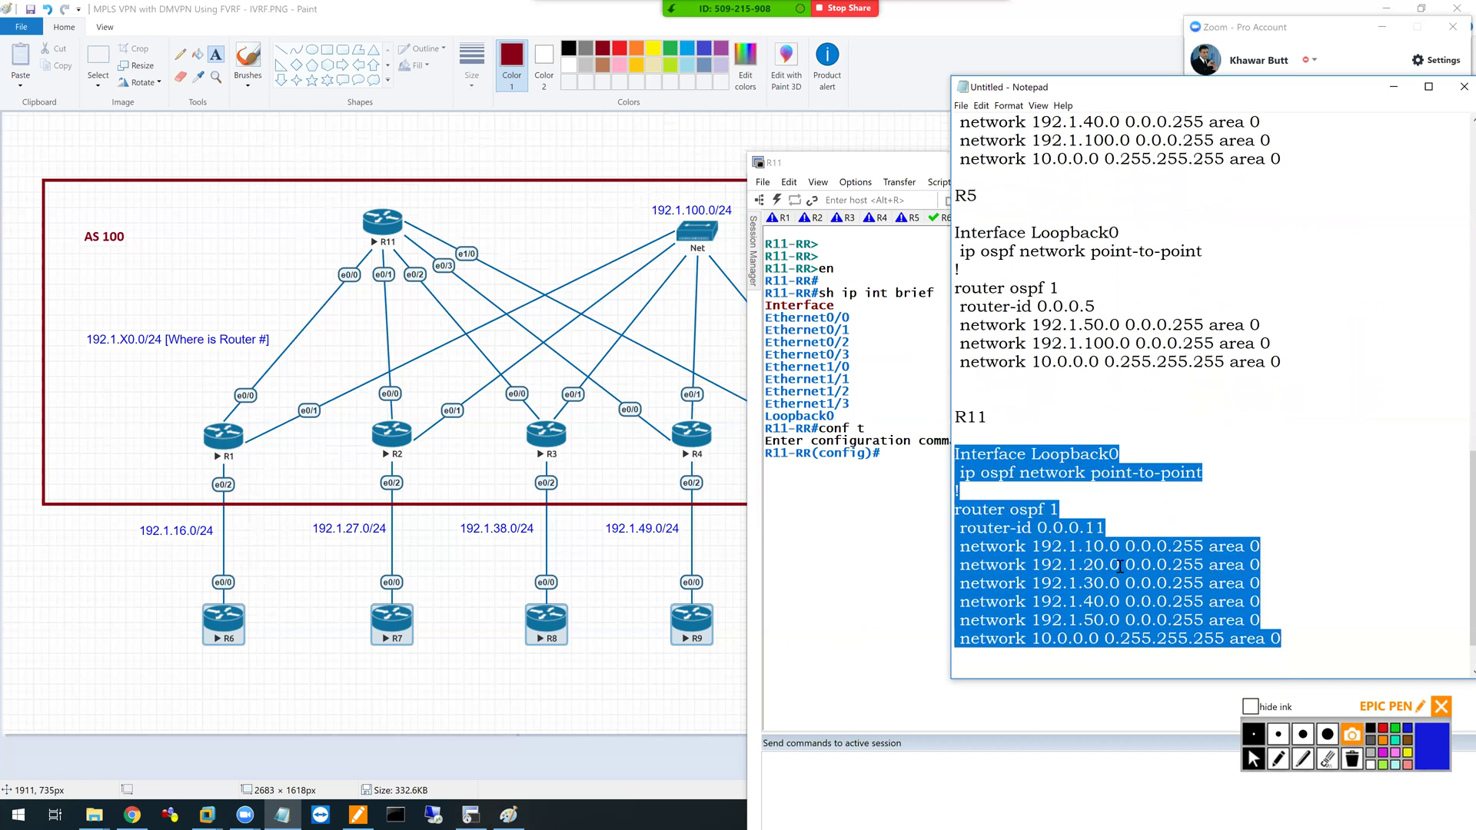
pyautogui.hotkey('ctrl', 'c')
pyautogui.click(883, 528)
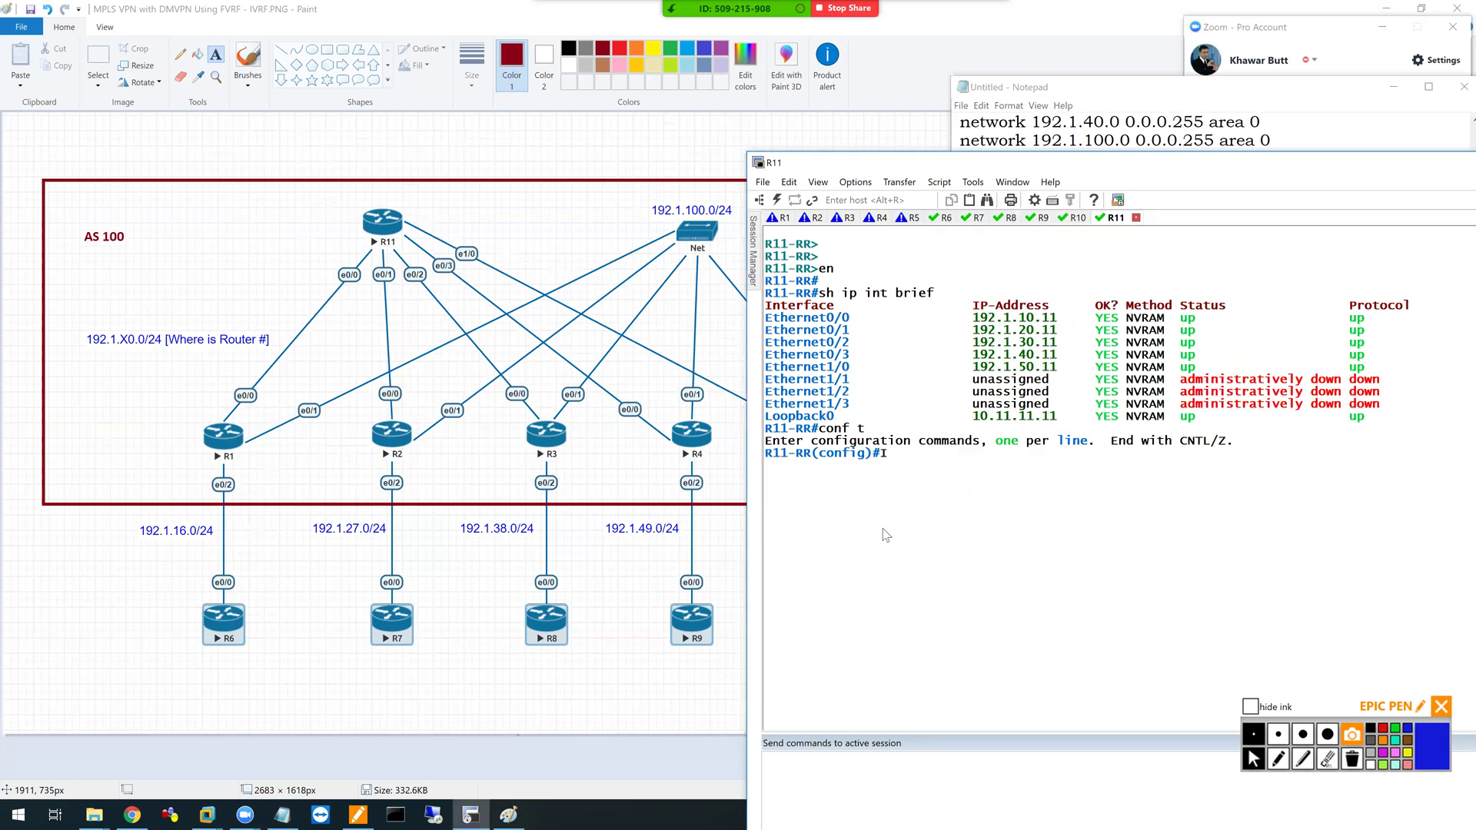
pyautogui.rightClick(882, 528)
pyautogui.press('Return')
pyautogui.press('Return')
pyautogui.press('Return')
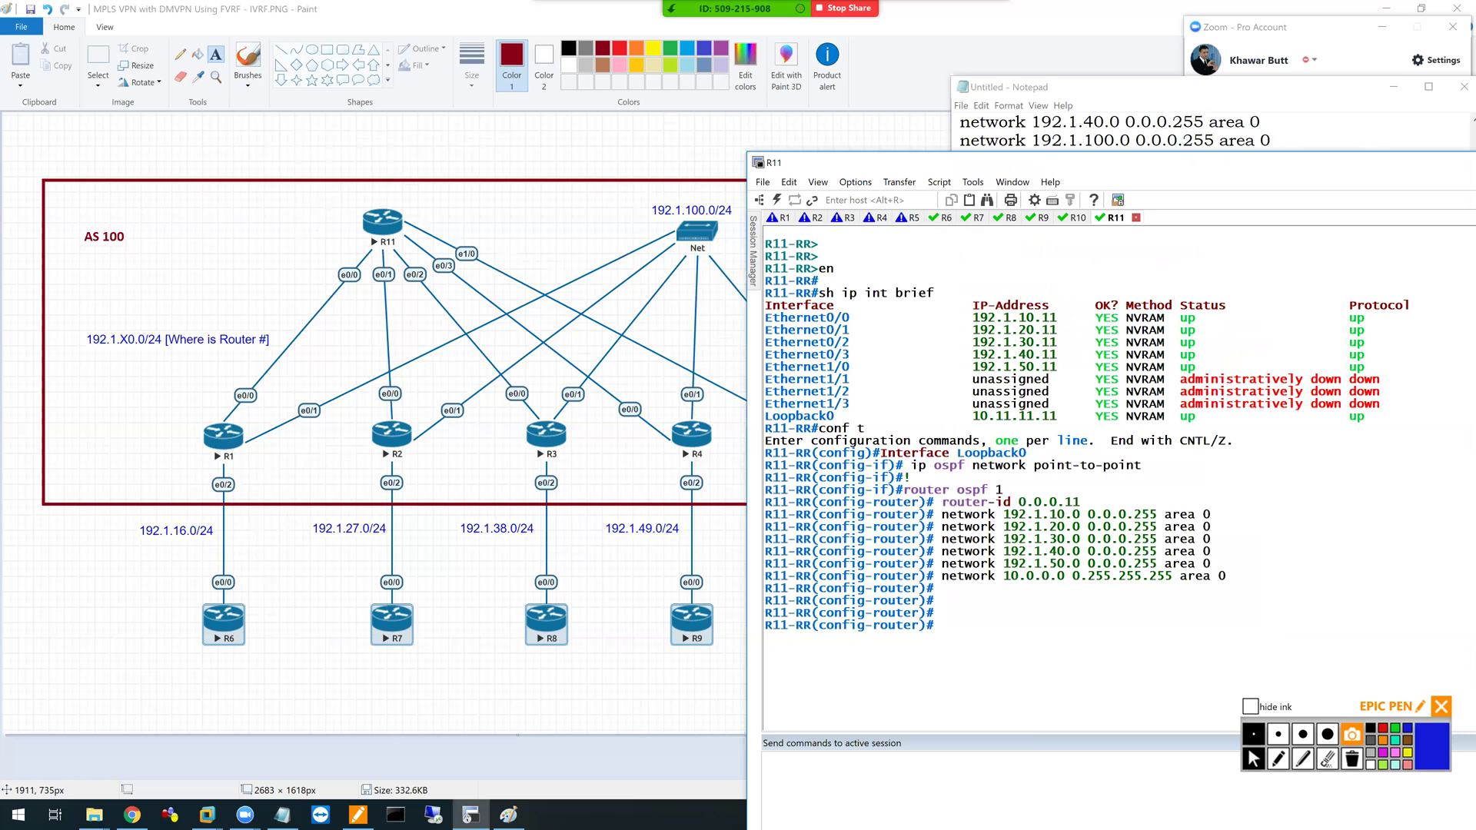
pyautogui.write('end')
pyautogui.press('Return')
pyautogui.press('Return')
pyautogui.press('Return')
pyautogui.press('Return')
pyautogui.press('Return')
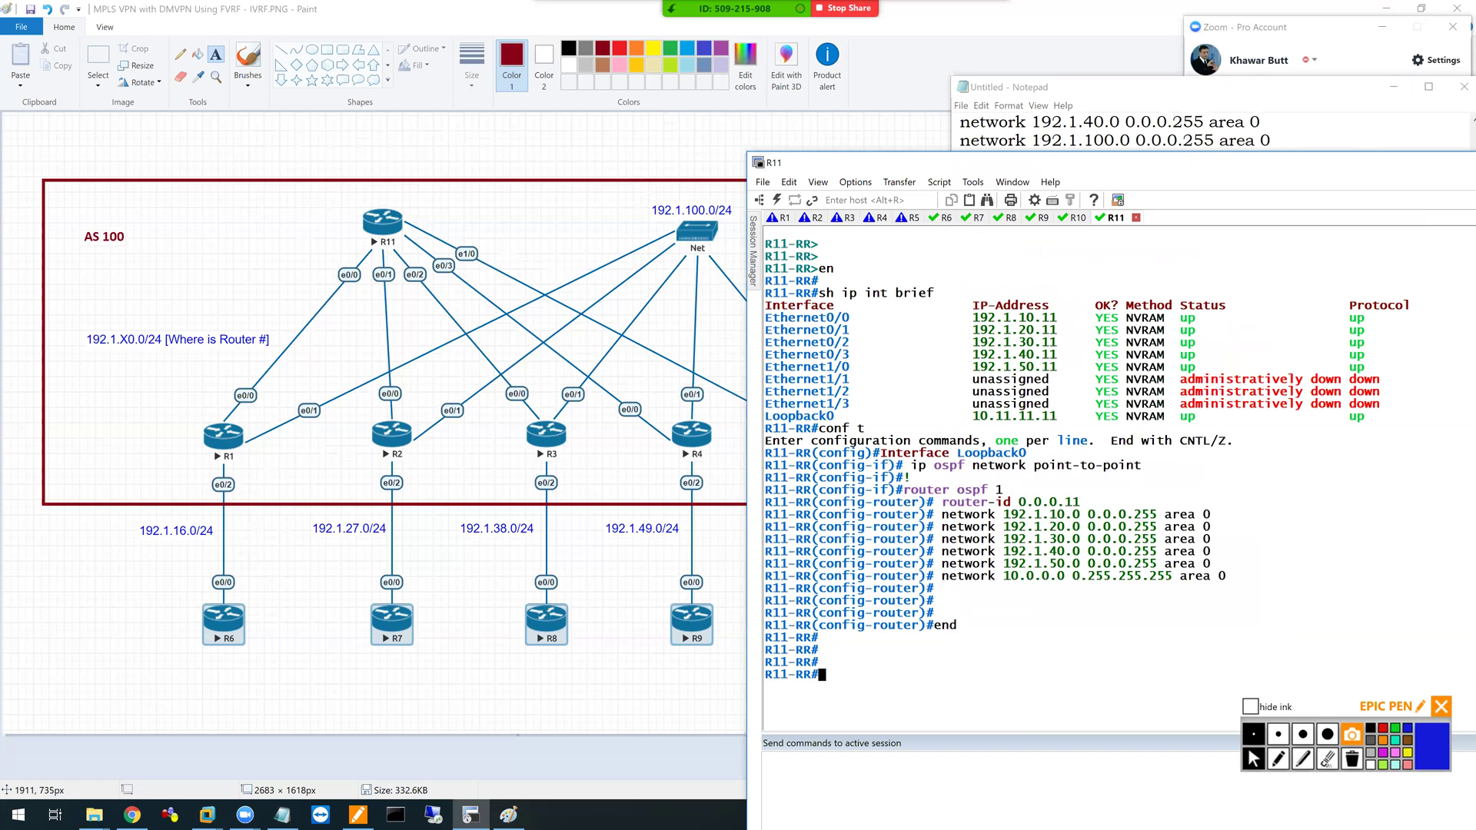
# - List R11's OSPF neighbors with sh ip ospf neigh to confirm FULL adjacencies
pyautogui.write('sh ip ospf neigh')
pyautogui.press('Return')
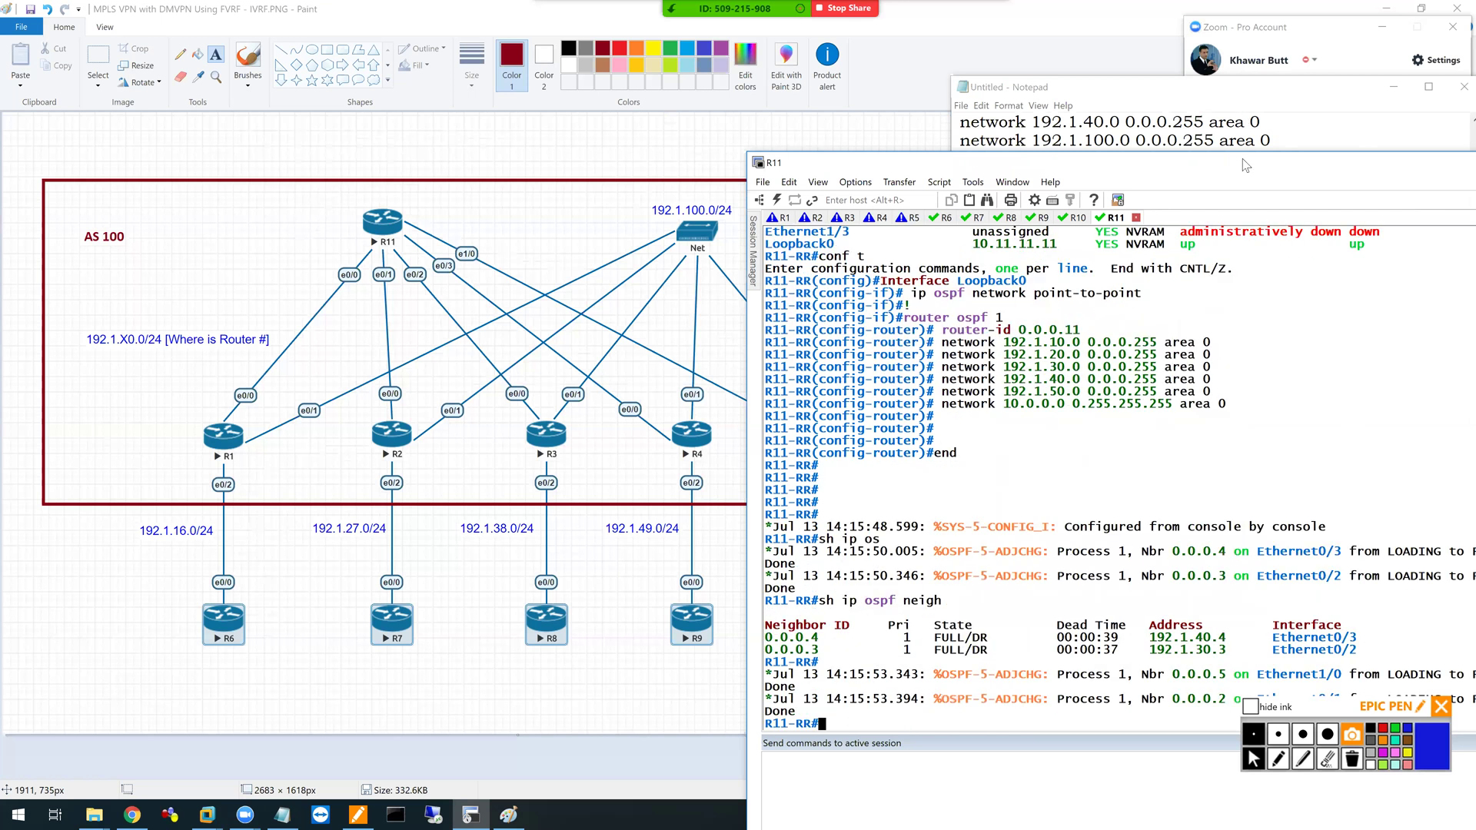
pyautogui.moveTo(1232, 160); pyautogui.dragTo(1152, 69)
pyautogui.press('Up')
pyautogui.press('Return')
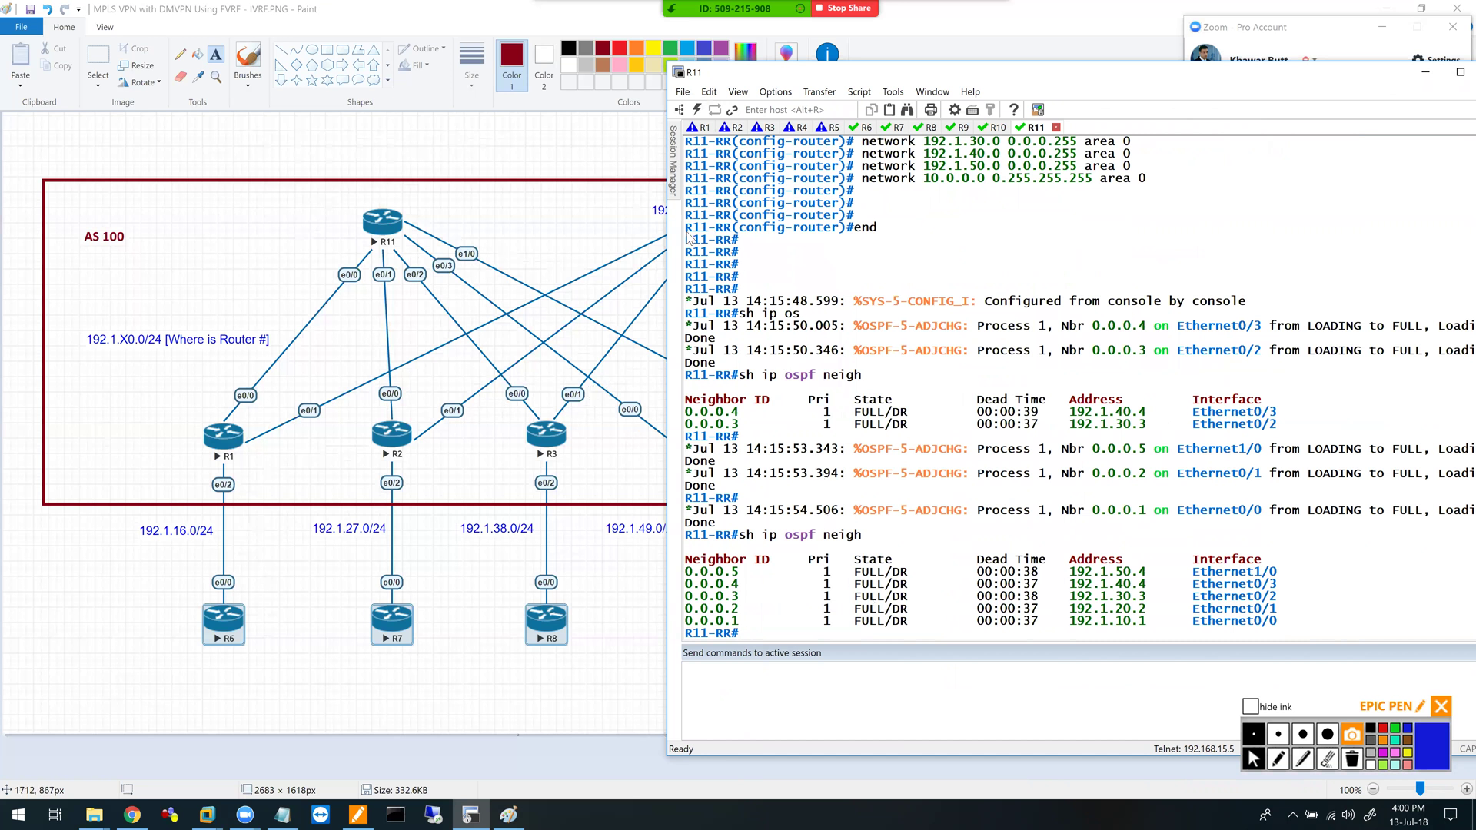
# - On R1, display the OSPF-learned routes with do sh ip route ospf
pyautogui.click(700, 128)
pyautogui.write('do sh ip route ospf')
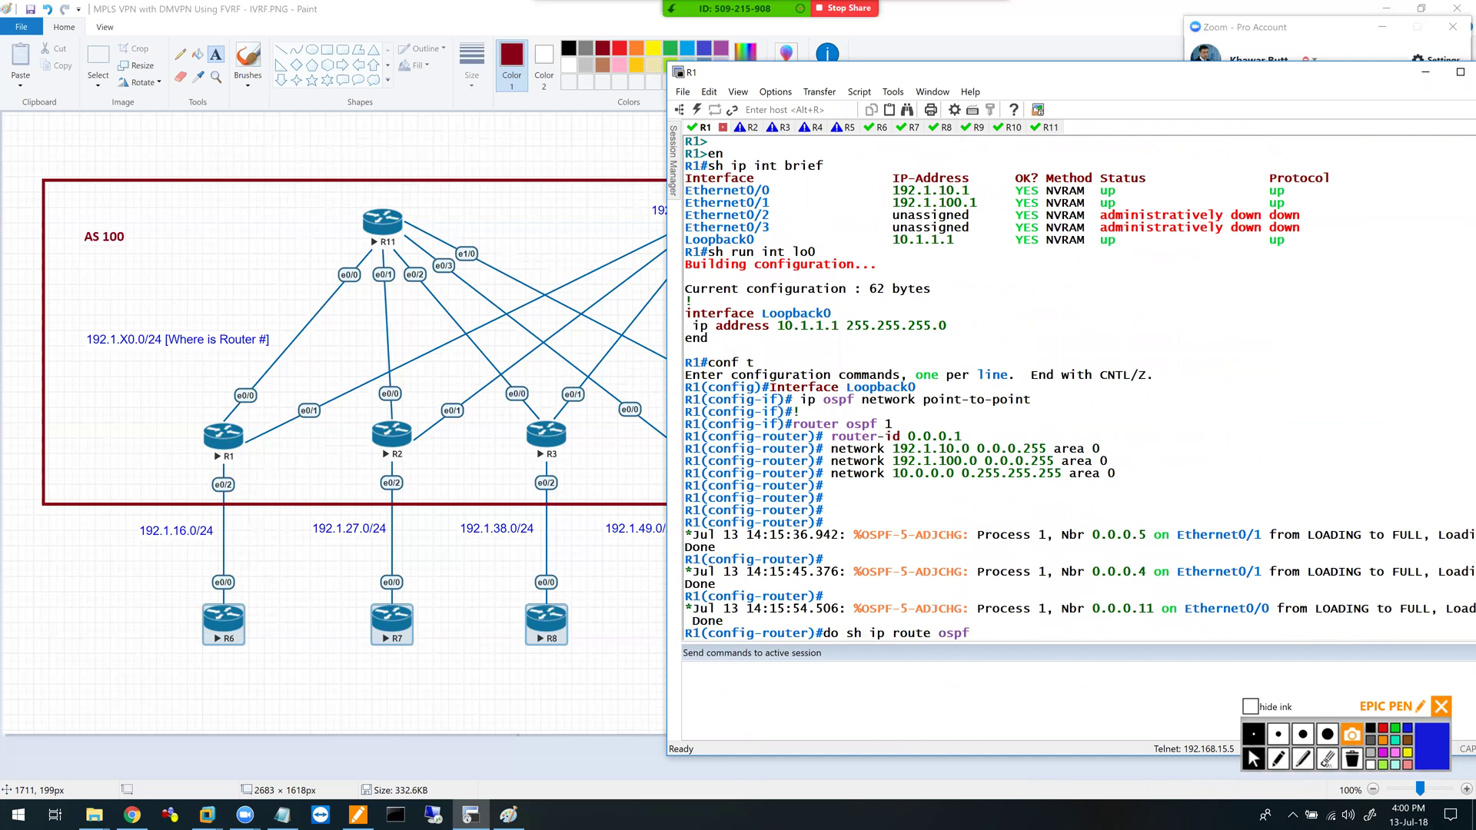
pyautogui.press('Return')
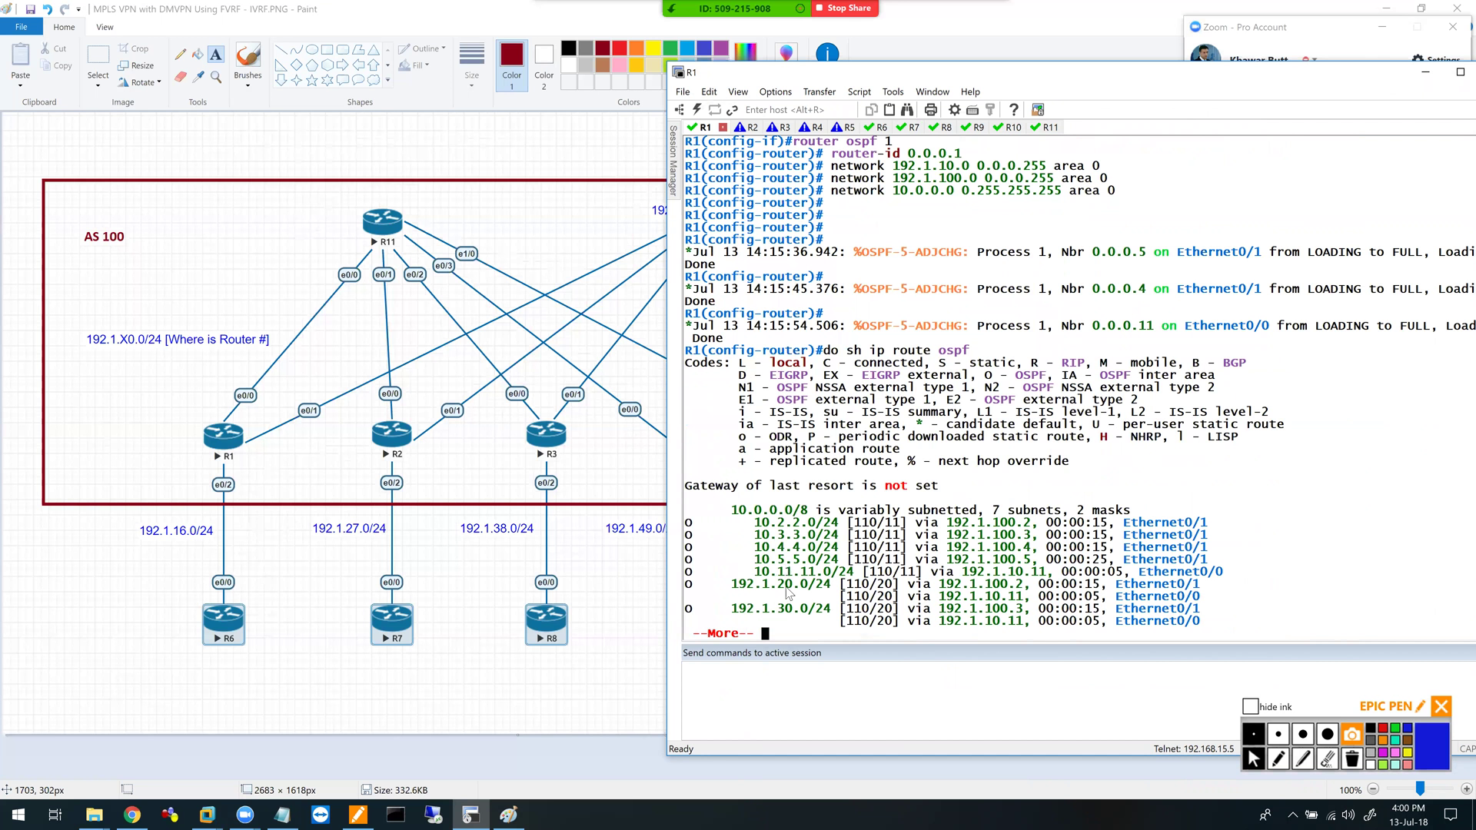
pyautogui.press('space')
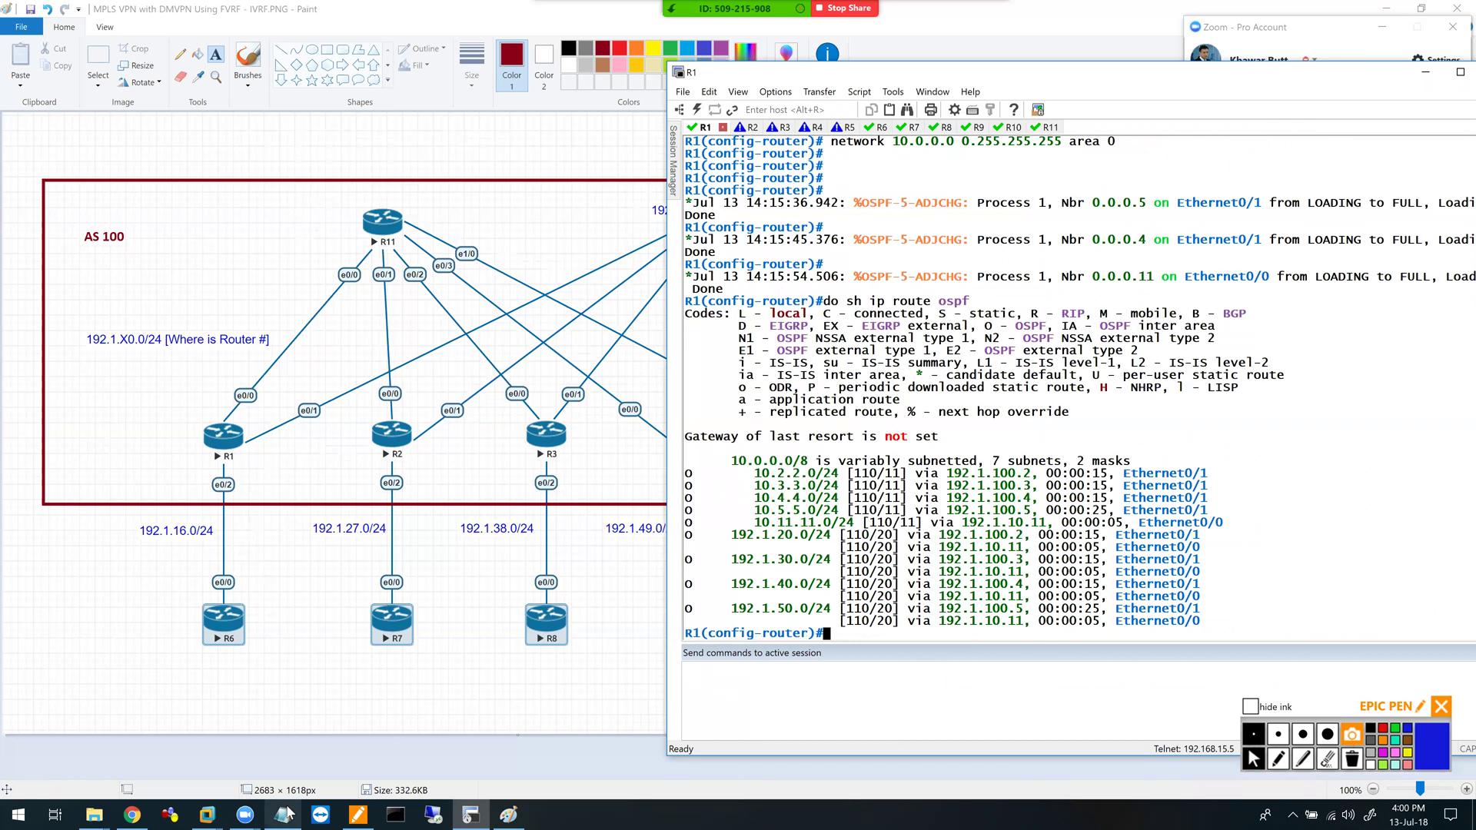
# - Mark the Interface IP's and IGP [OSPF] items in the MPLS task notes
pyautogui.click(286, 813)
pyautogui.scroll(15, 1255, 397)
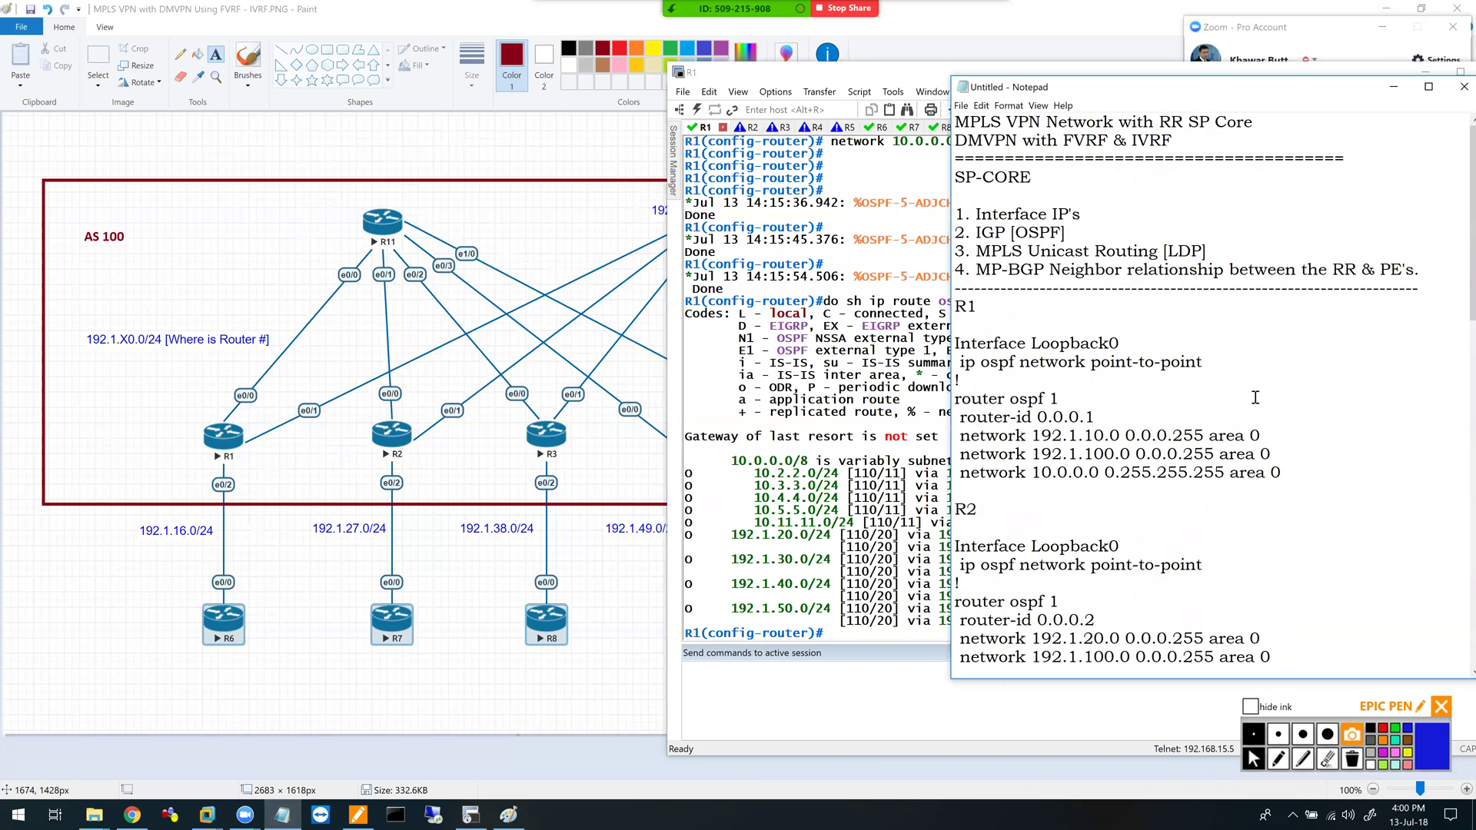
pyautogui.moveTo(1065, 232); pyautogui.dragTo(954, 198)
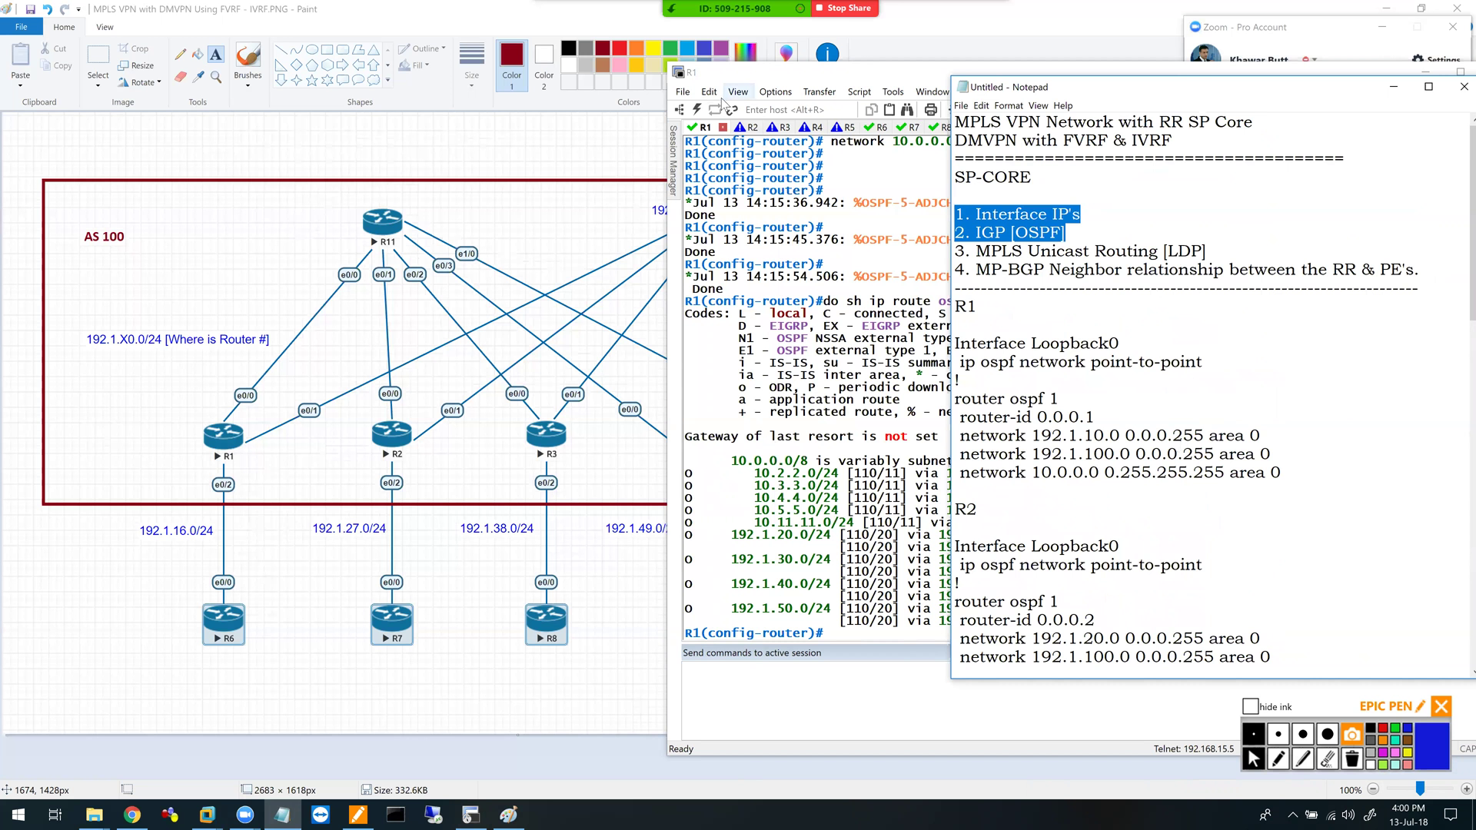
# - Show R1's interface summary with do sh ip int brief
pyautogui.click(716, 127)
pyautogui.press('Return')
pyautogui.press('Return')
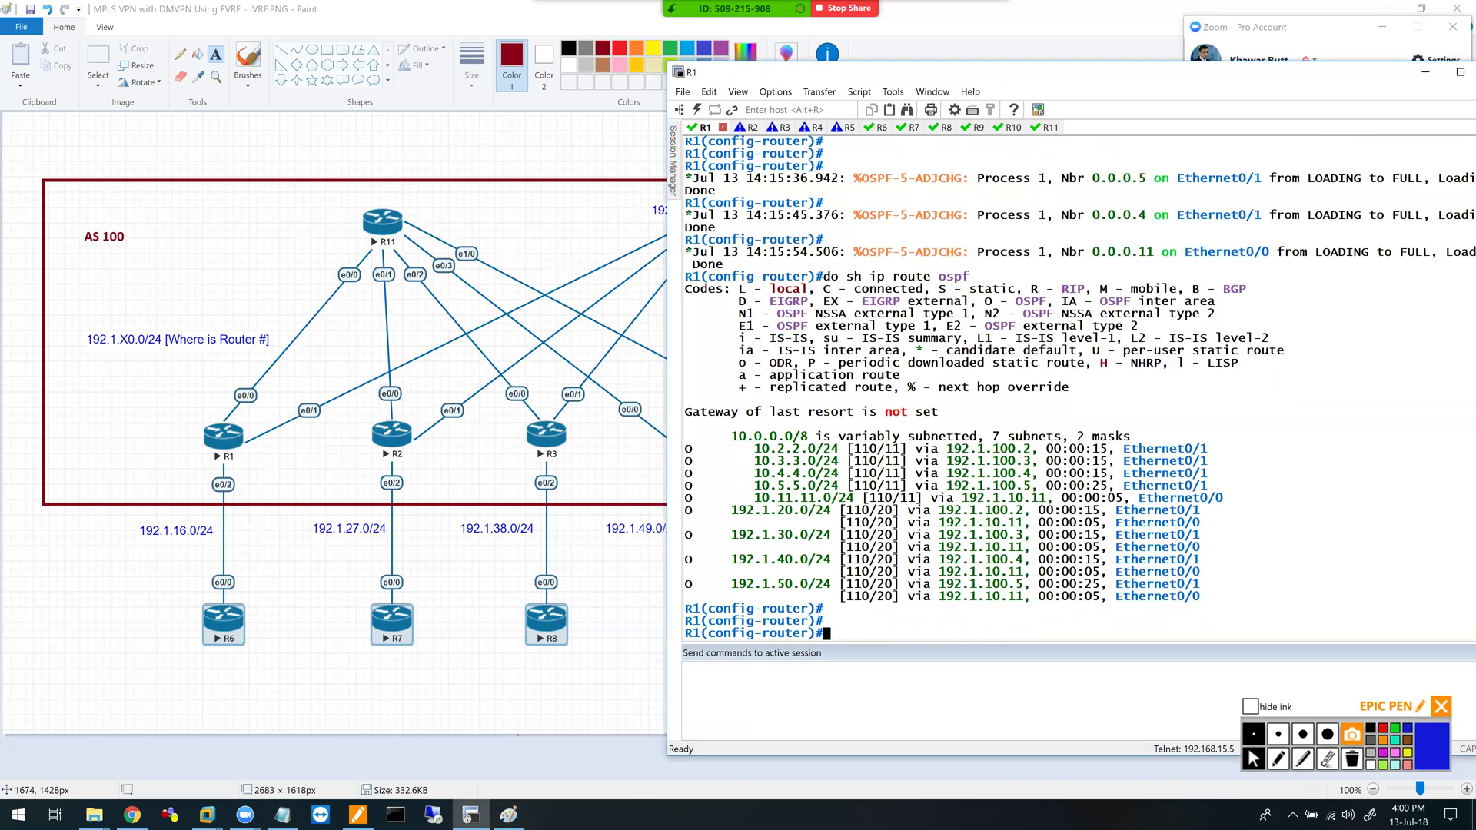
pyautogui.write('do sh p i')
pyautogui.press('BackSpace')
pyautogui.press('BackSpace')
pyautogui.press('BackSpace')
pyautogui.write('iop')
pyautogui.press('BackSpace')
pyautogui.write('p int brief')
pyautogui.press('Return')
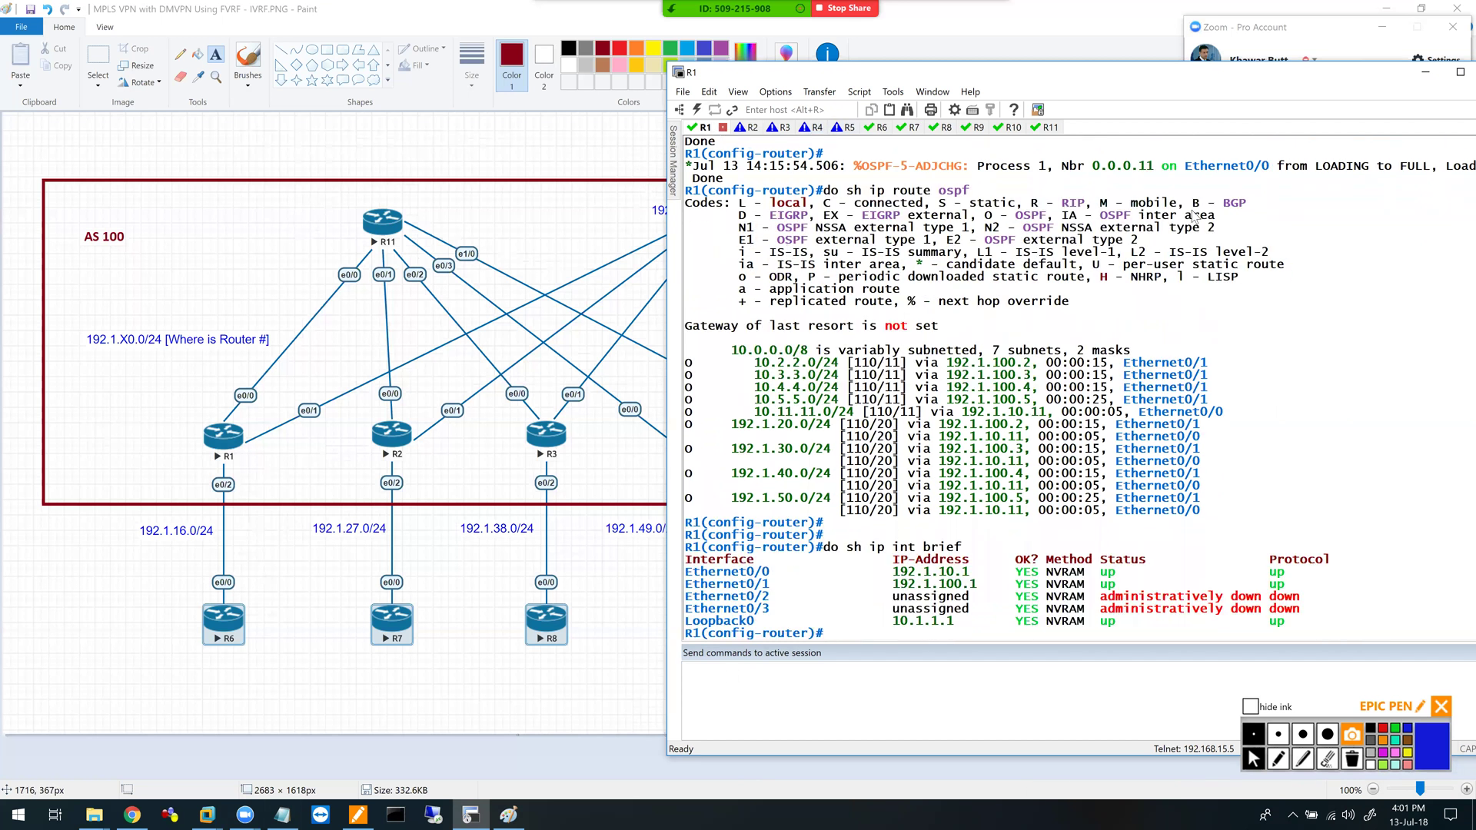
# - In the notes, paste a dashed separator line below the R11 block
pyautogui.click(283, 815)
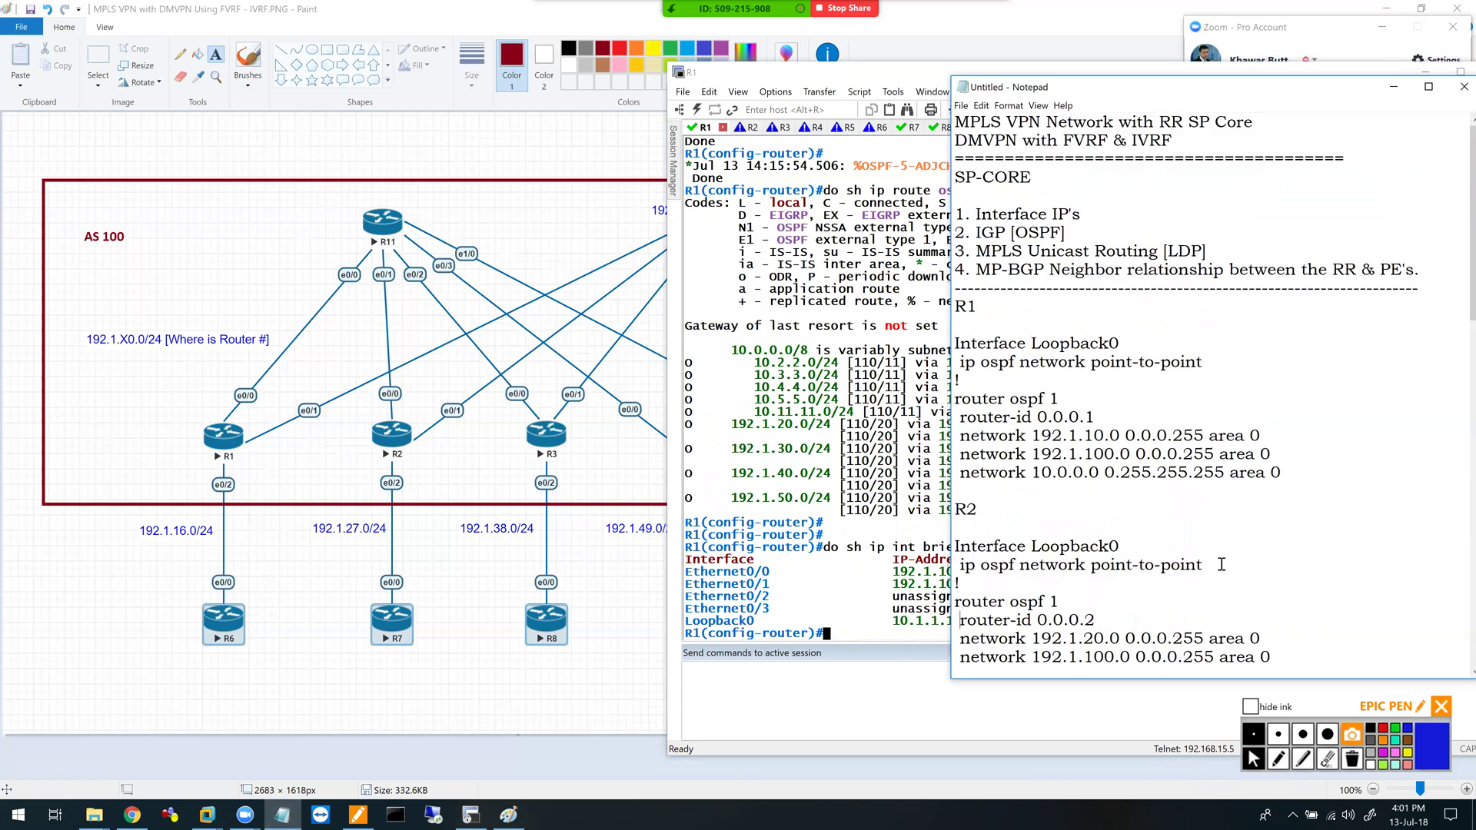
pyautogui.moveTo(1360, 159); pyautogui.dragTo(896, 165)
pyautogui.click(1206, 290)
pyautogui.moveTo(1419, 289); pyautogui.dragTo(937, 289)
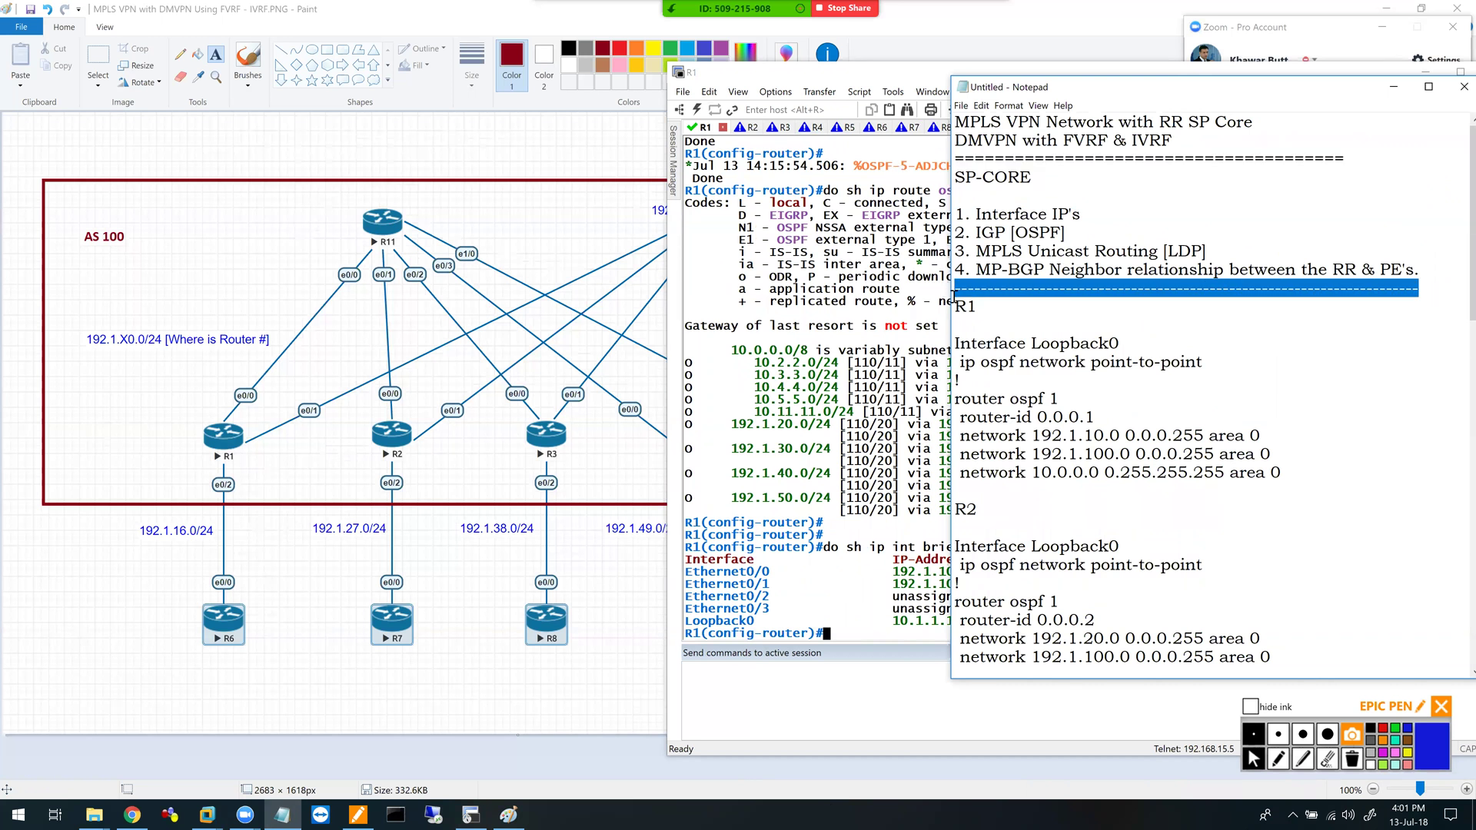
pyautogui.scroll(-18, 1049, 473)
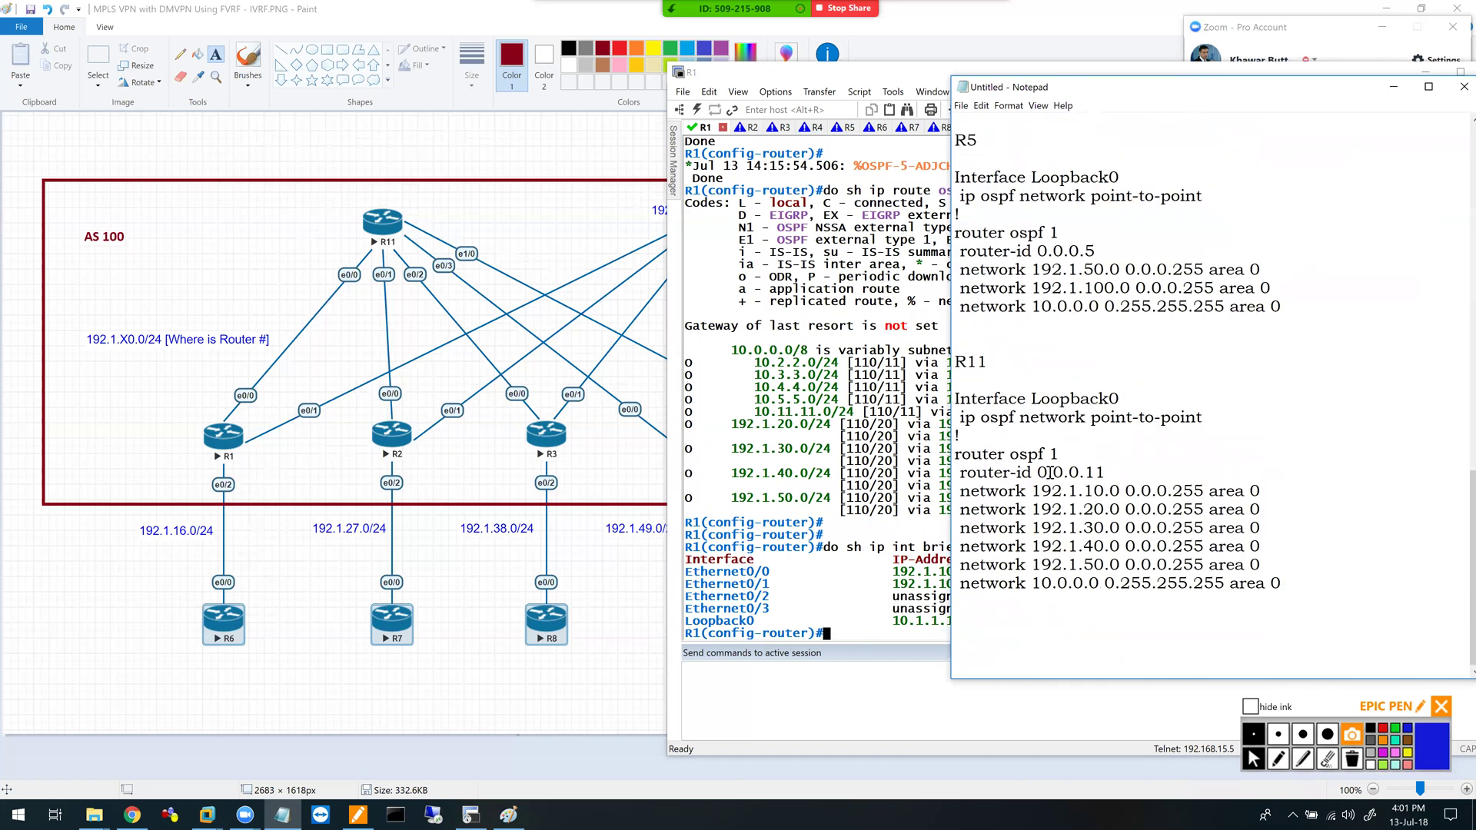
pyautogui.click(1031, 625)
pyautogui.write('---------------------------------------------------------------------------')
pyautogui.press('BackSpace')
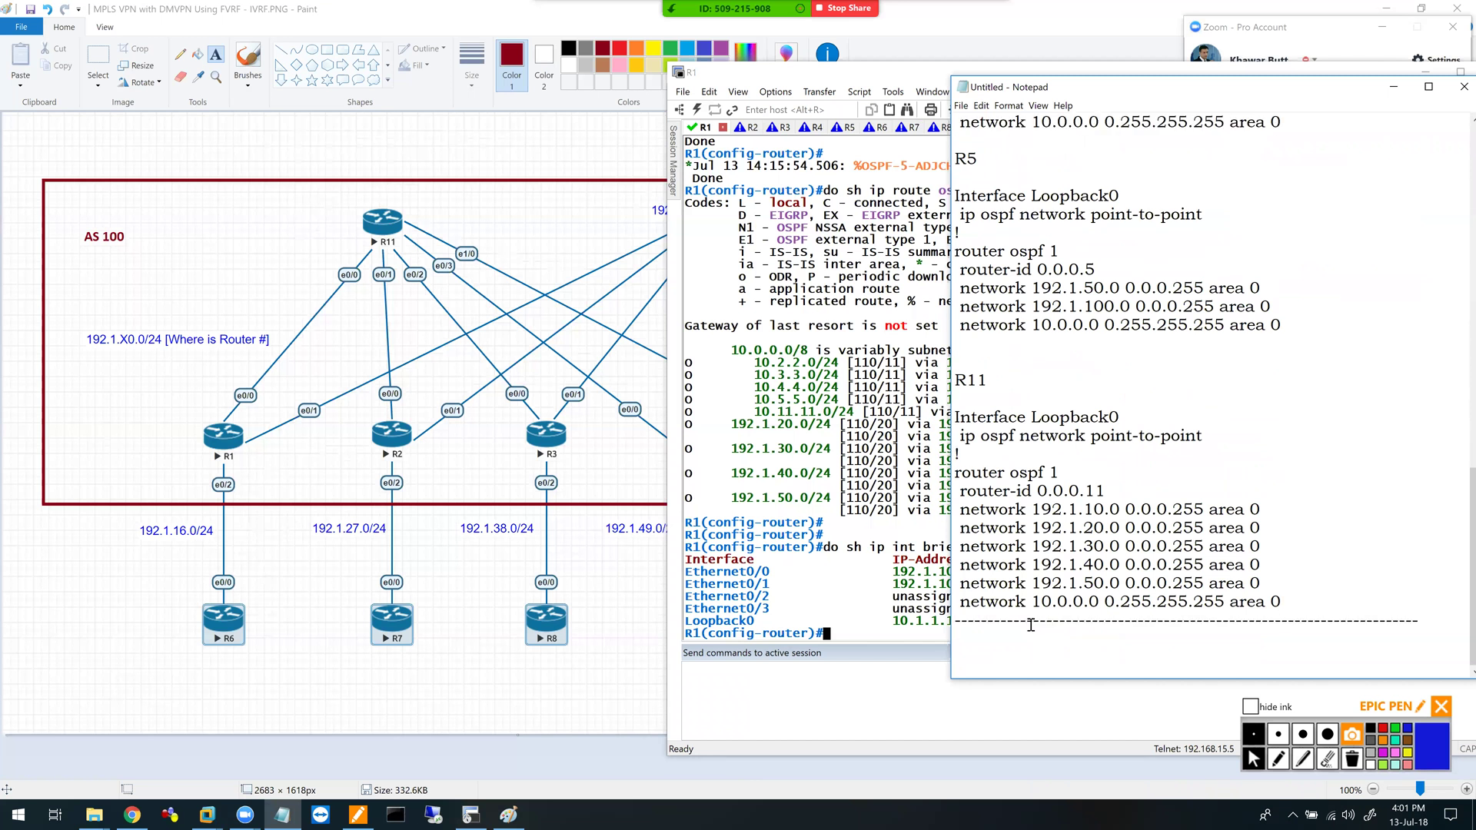
pyautogui.press('Return')
# - Add the heading '2. MPLS Unicast Routing within the SP Core' with a dashed separator and an 'R1 - R5' label
pyautogui.write('2')
pyautogui.write('. MPLS Unicas')
pyautogui.write('t Routing ')
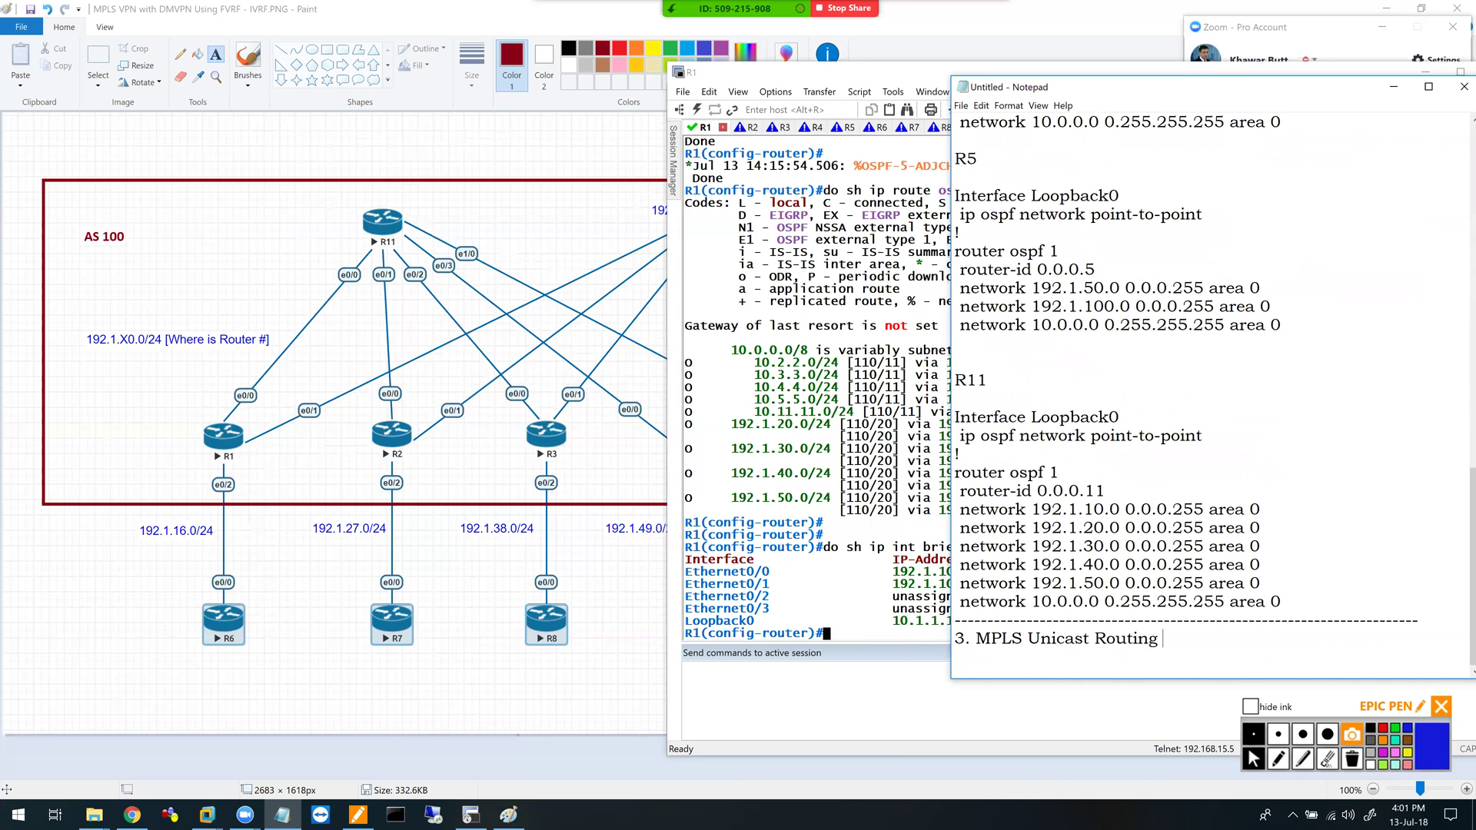
pyautogui.write('within the SP Core')
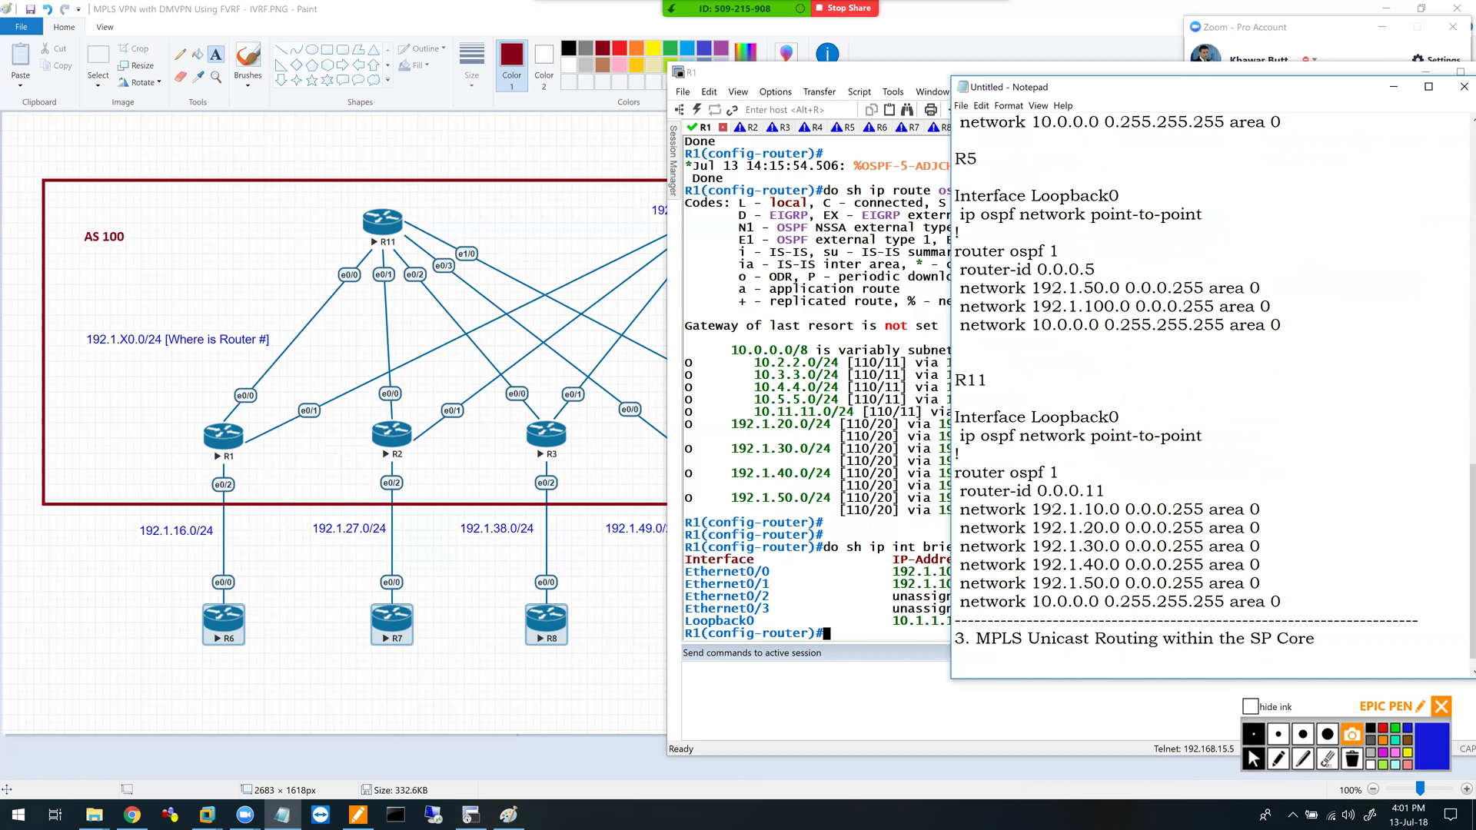
pyautogui.press('Return')
pyautogui.hotkey('ctrl', 'v')
pyautogui.press('Return')
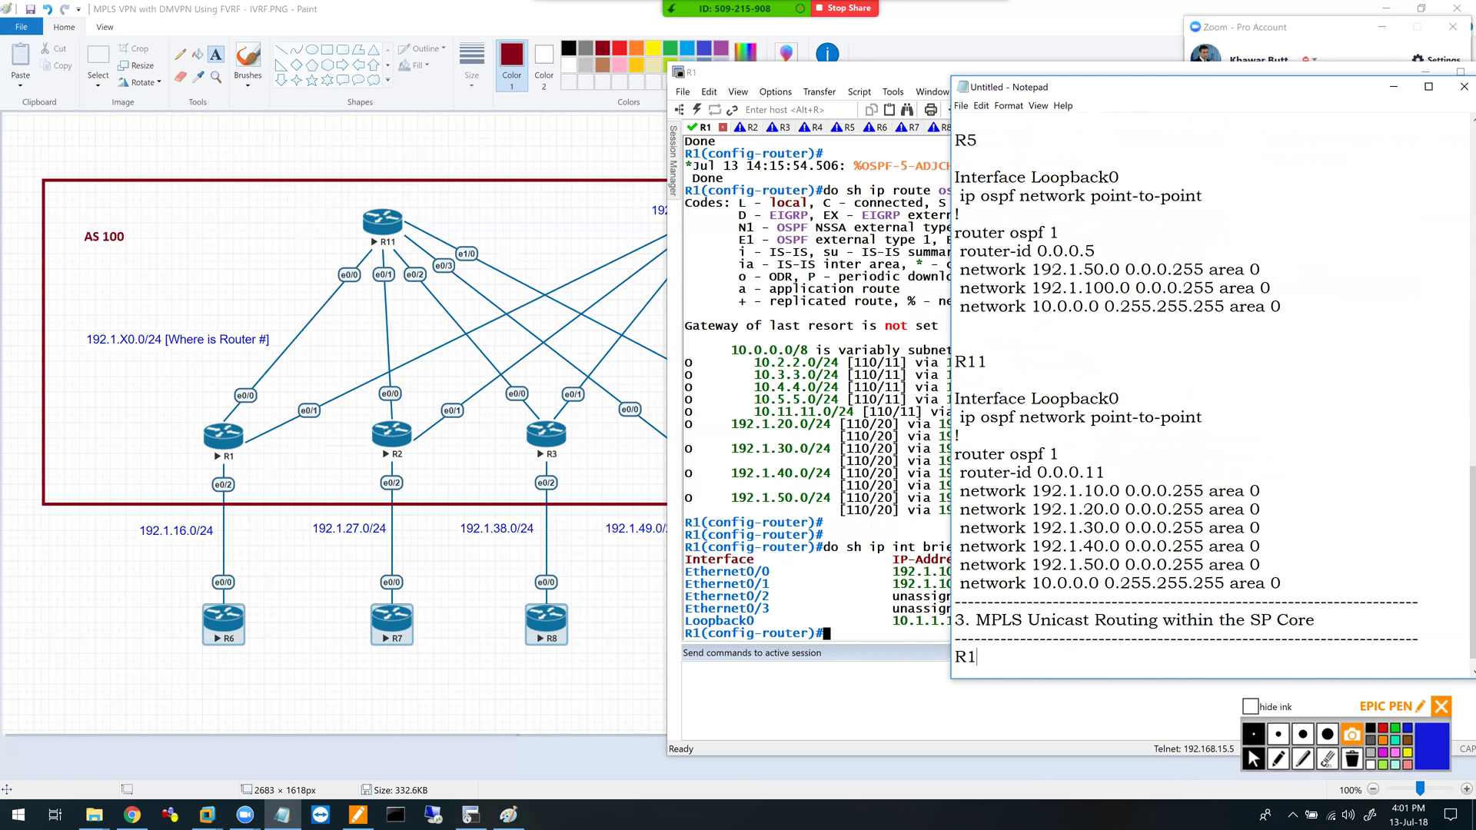
pyautogui.write('R1 - R5')
pyautogui.press('Return')
pyautogui.press('Return')
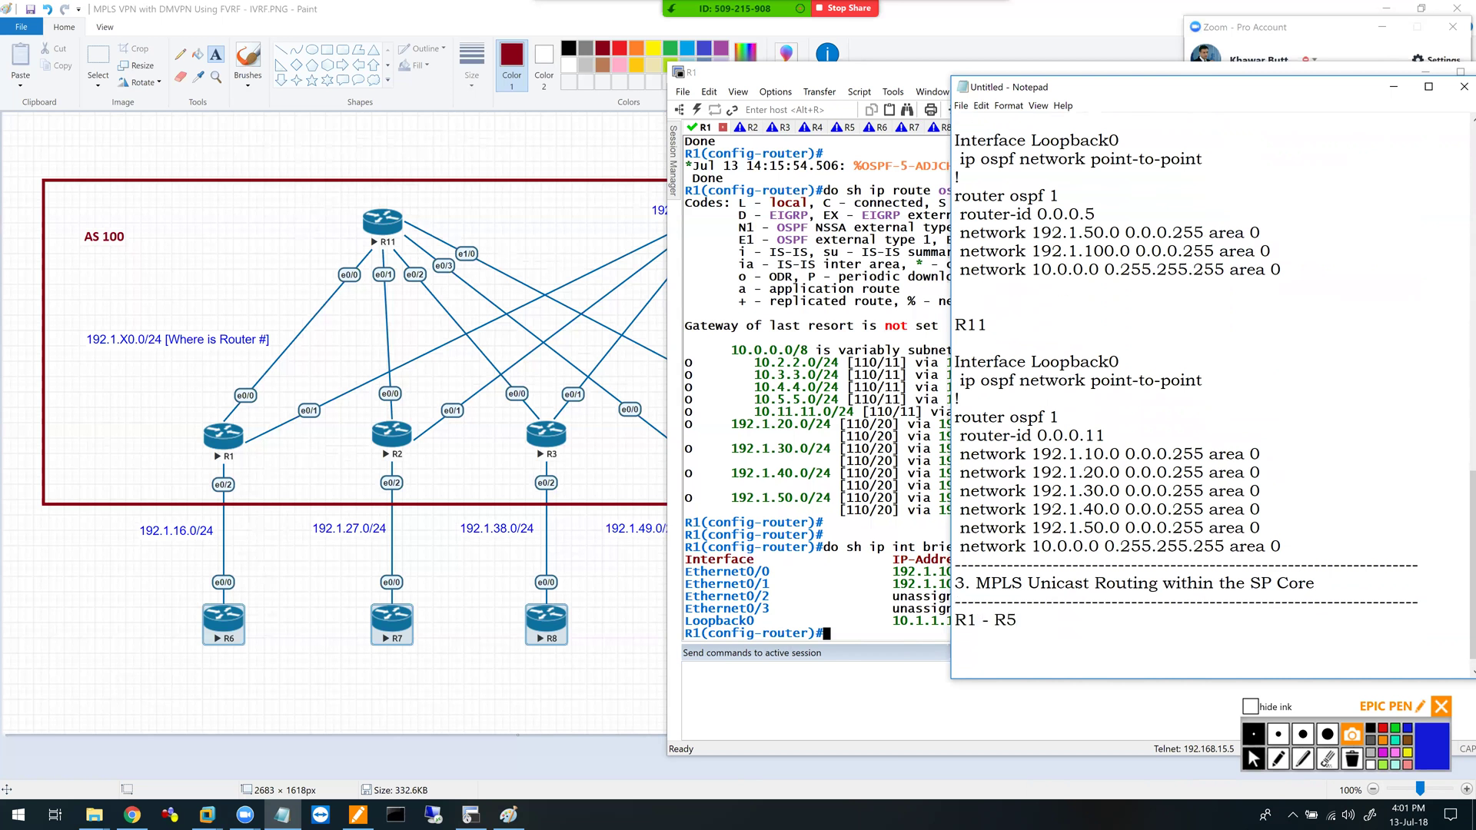
# - Write 'Mpls ldp router-id loopback0' plus mpls ip on Interface E 0/0 and E 0/1, then copy the block
pyautogui.write('Mpls ldp router-id lo')
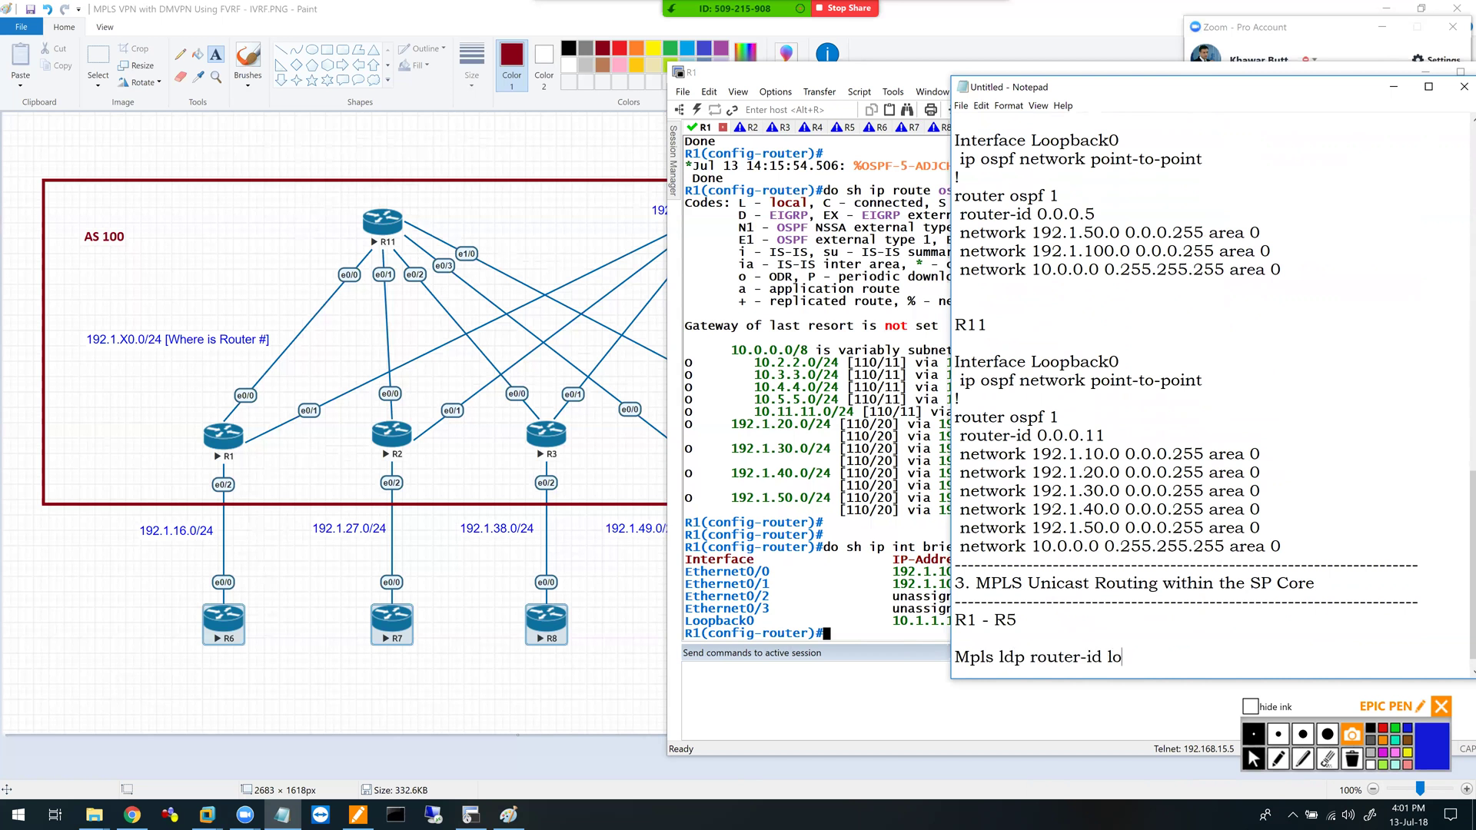
pyautogui.write('opback0')
pyautogui.press('Return')
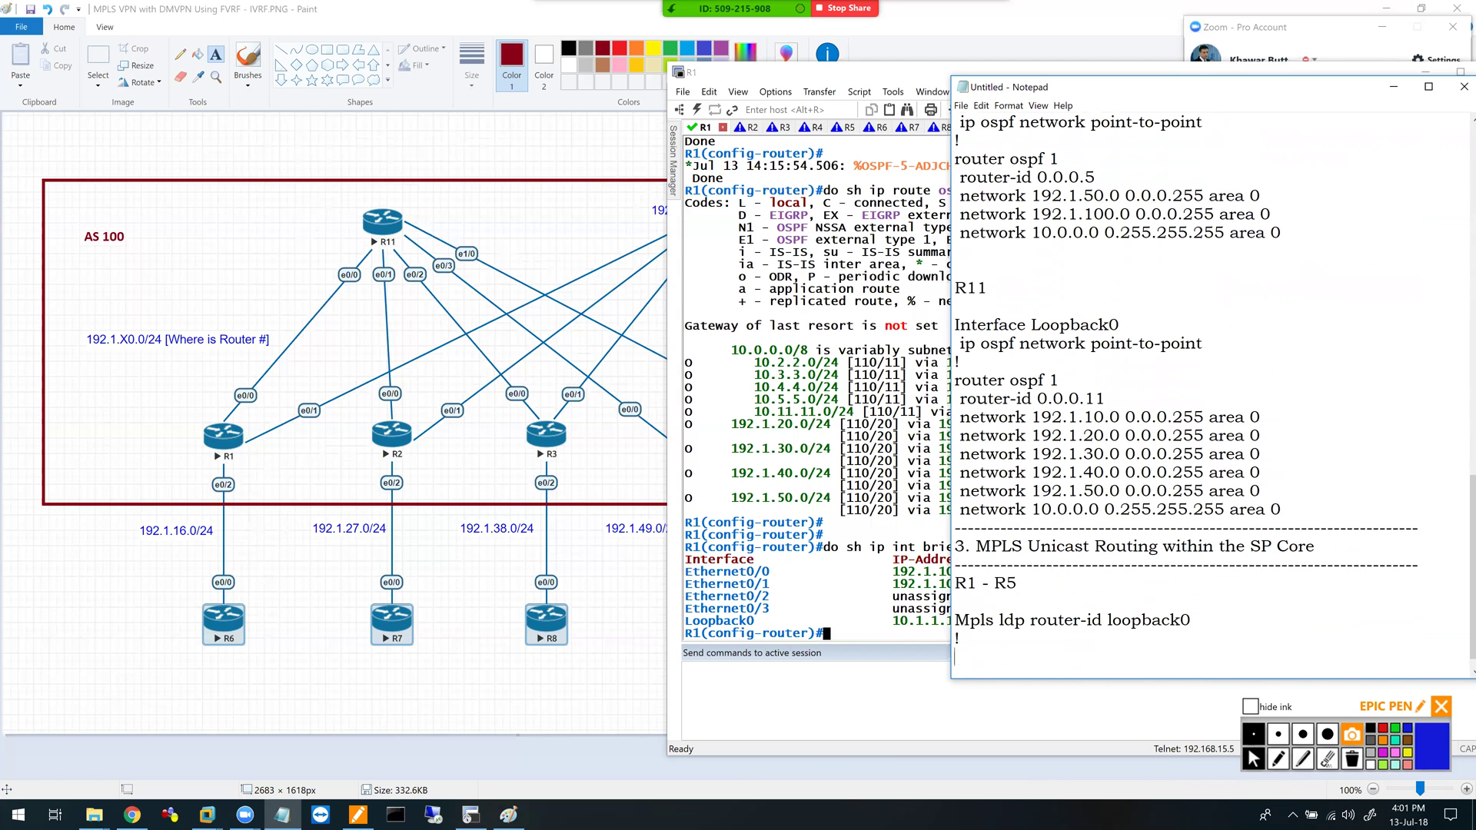
pyautogui.write('Interface E 0/0')
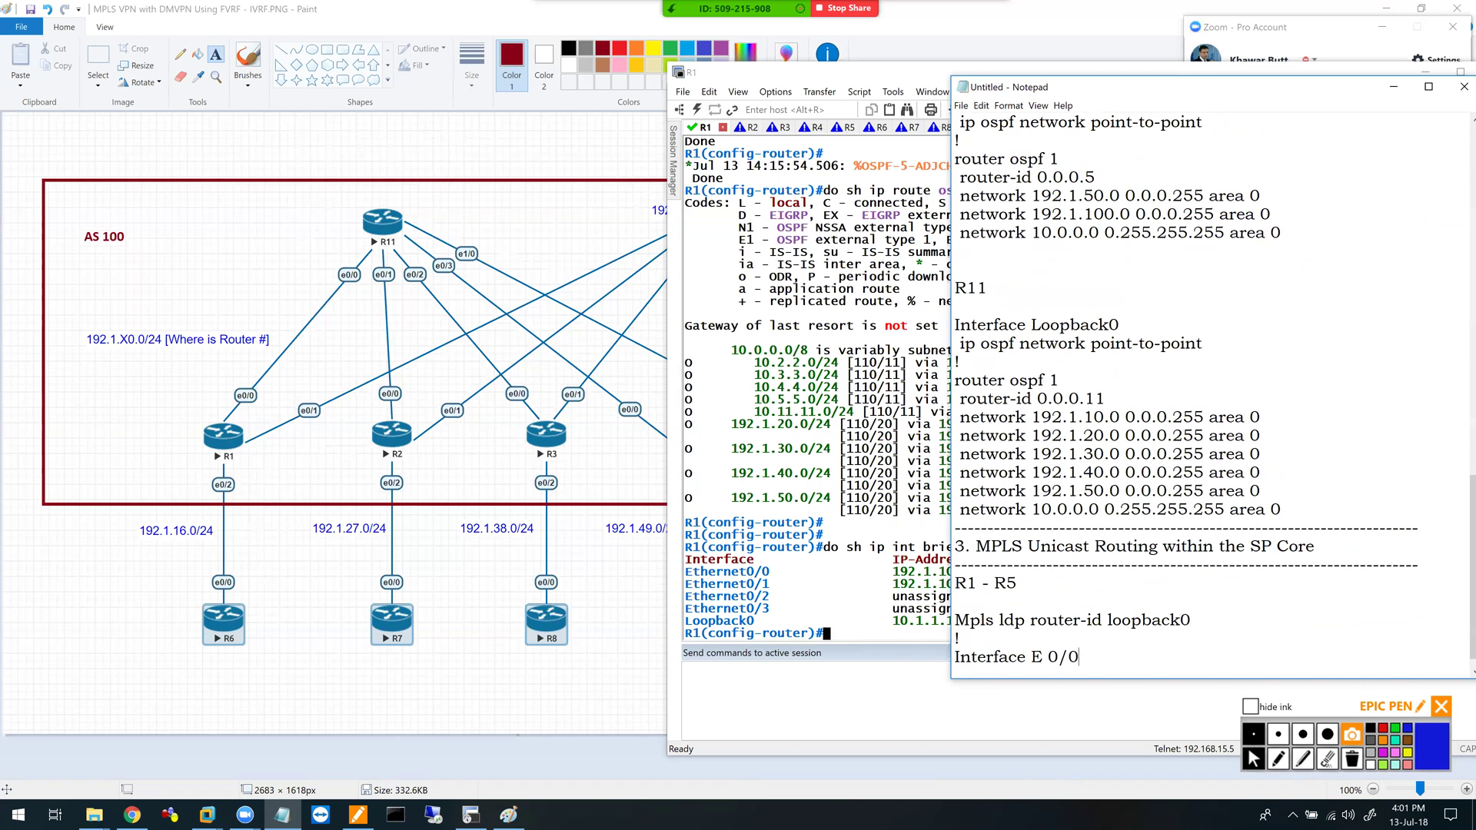
pyautogui.press('Return')
pyautogui.write('mpls ip')
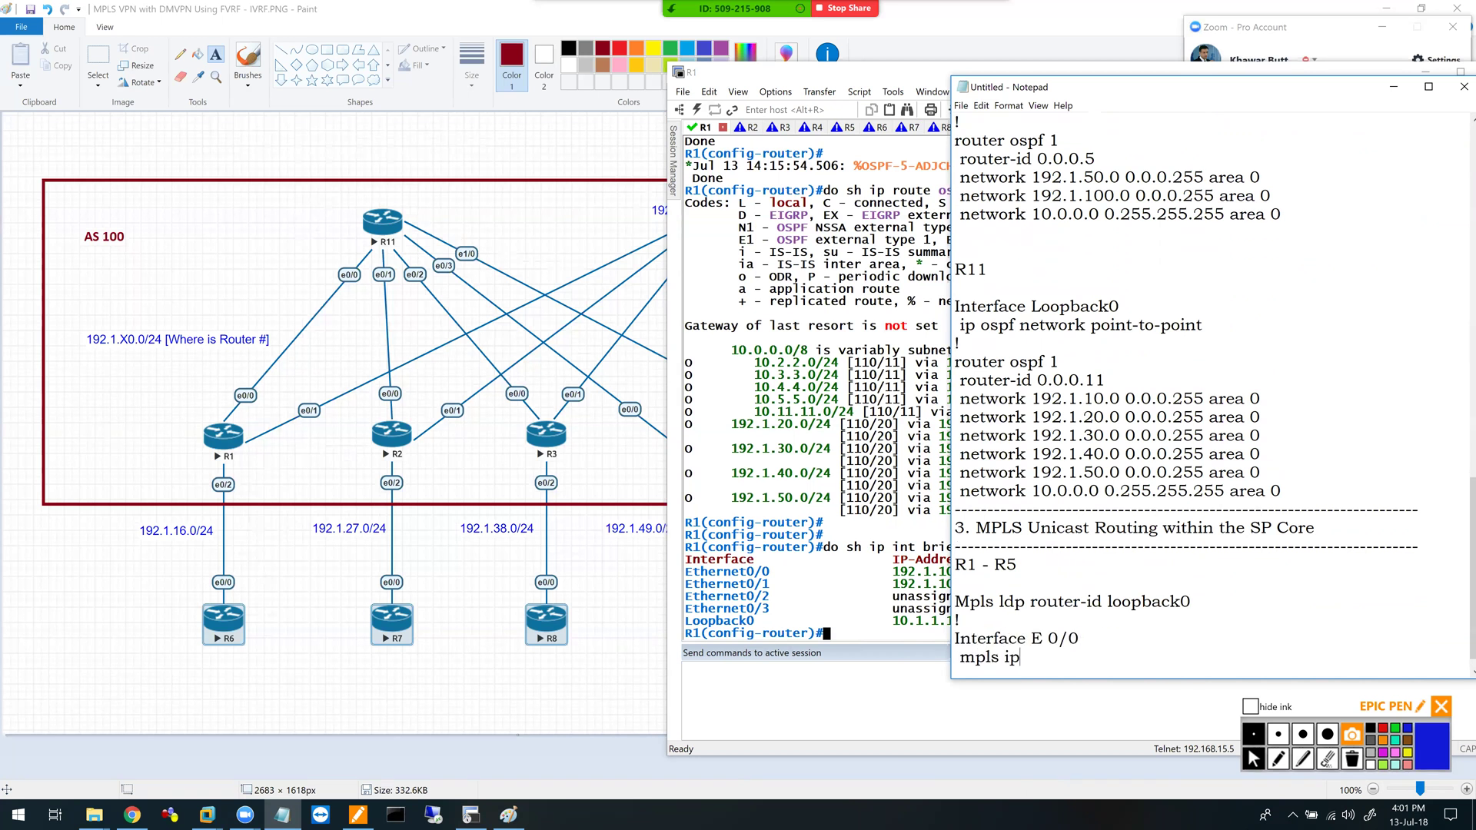
pyautogui.press('Return')
pyautogui.write('Interface')
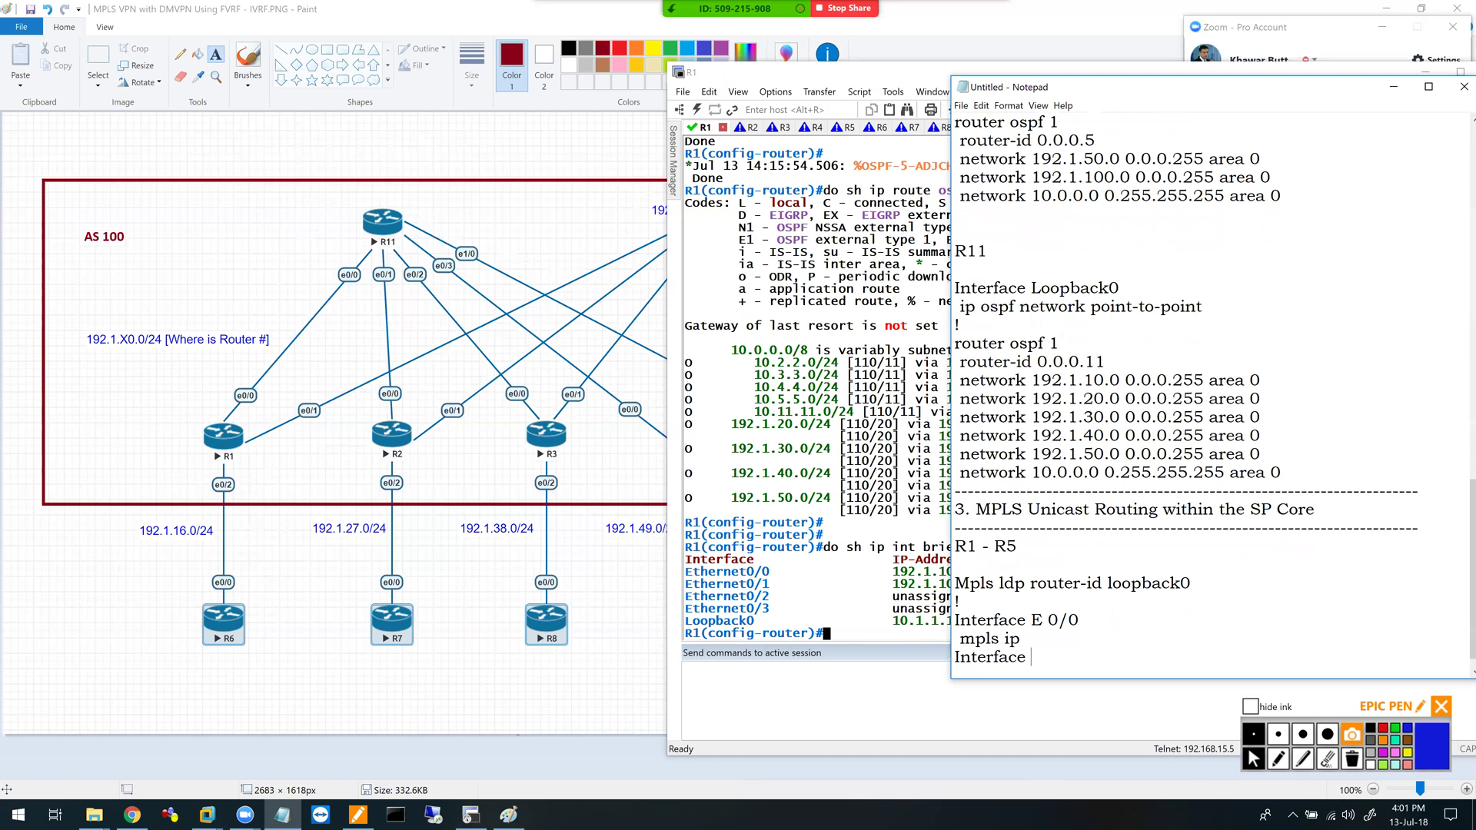
pyautogui.write(' E 0/1')
pyautogui.press('Return')
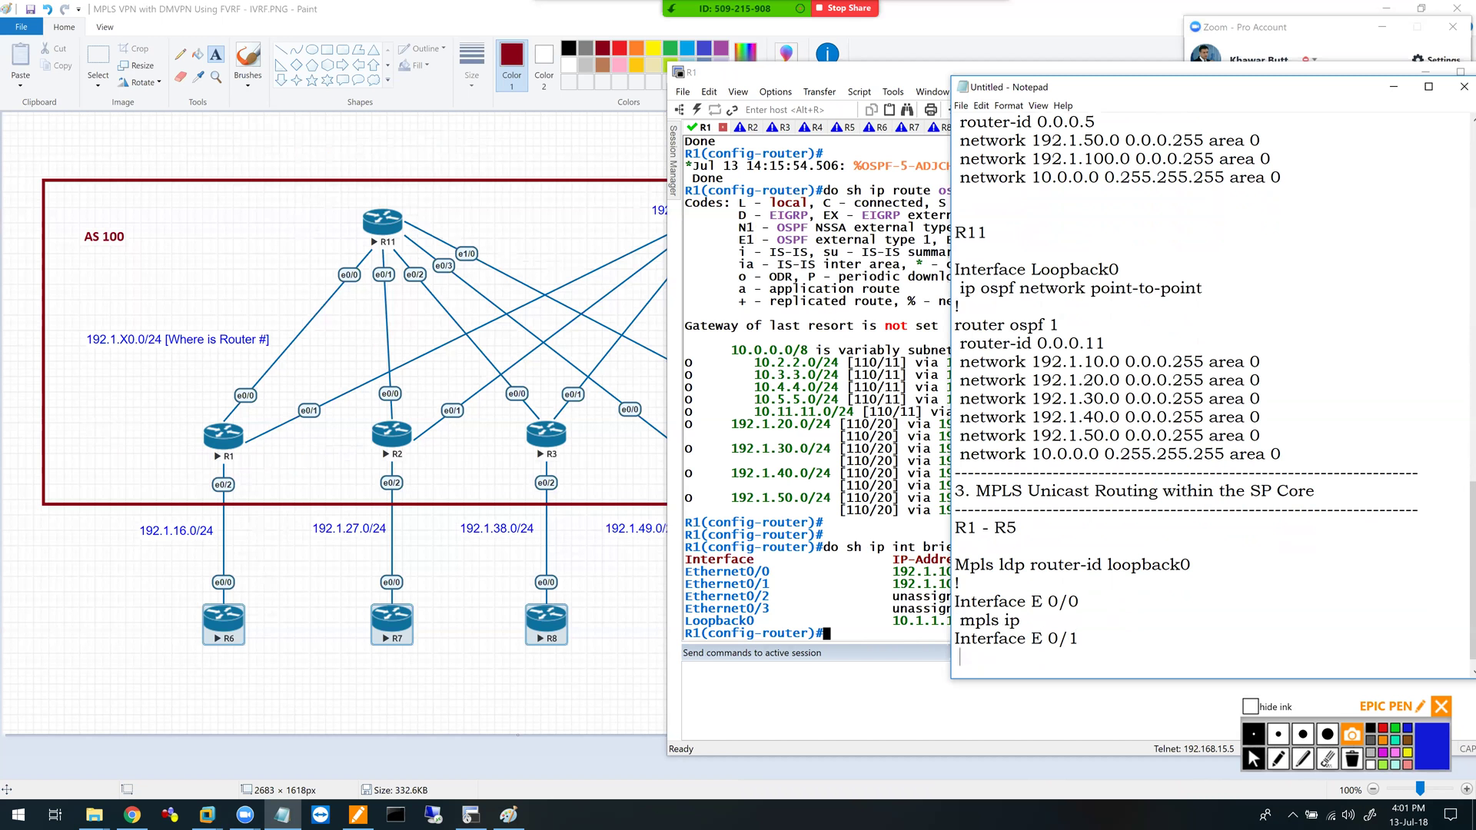
pyautogui.write('mpls ip')
pyautogui.press('Return')
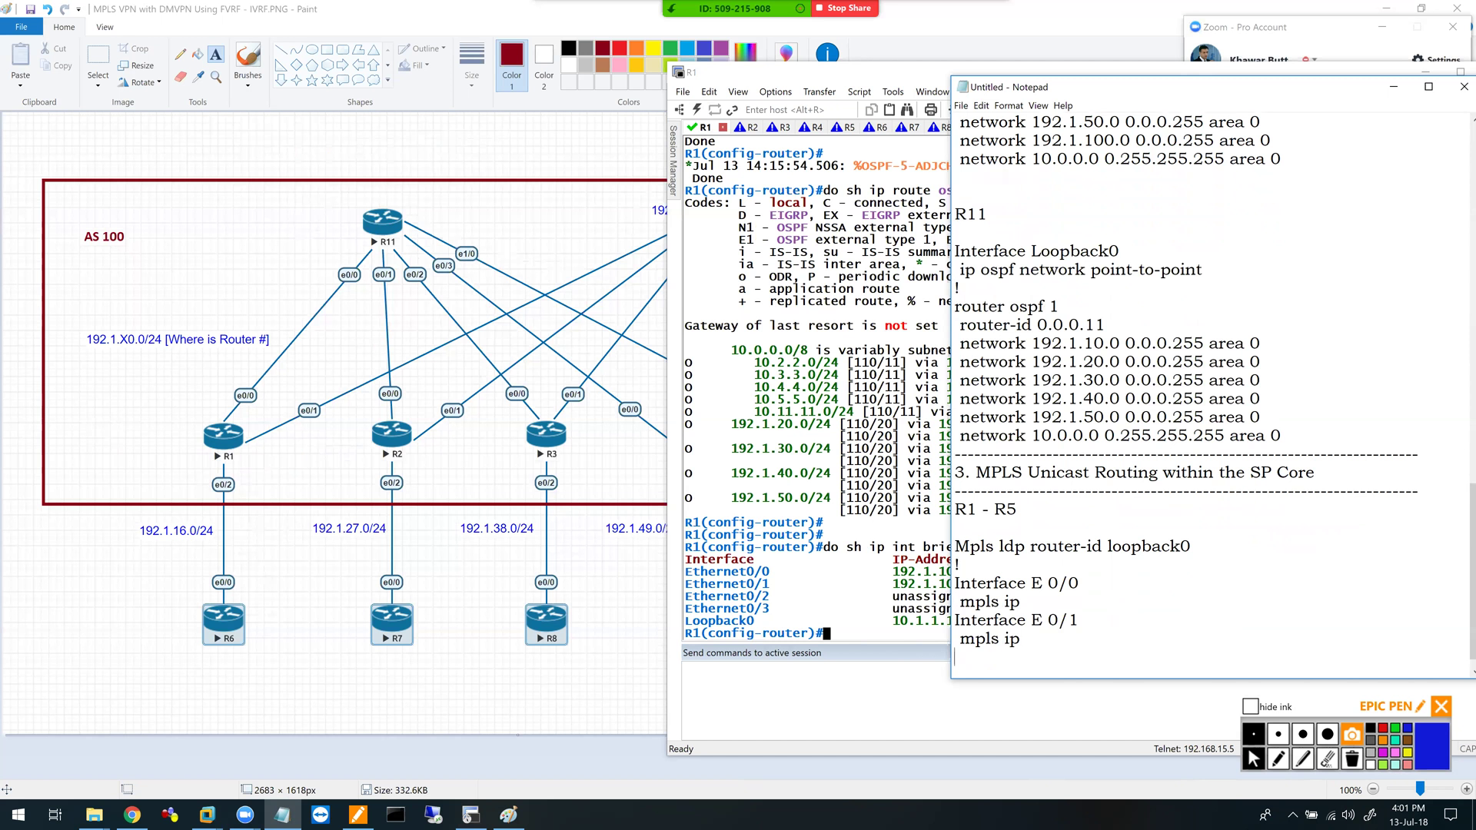
pyautogui.hotkey('shift', 'Up')
pyautogui.hotkey('shift', 'Up')
pyautogui.hotkey('shift', 'Up')
pyautogui.hotkey('shift', 'Up')
pyautogui.hotkey('shift', 'Up')
pyautogui.hotkey('shift', 'Up')
pyautogui.hotkey('ctrl', 'c')
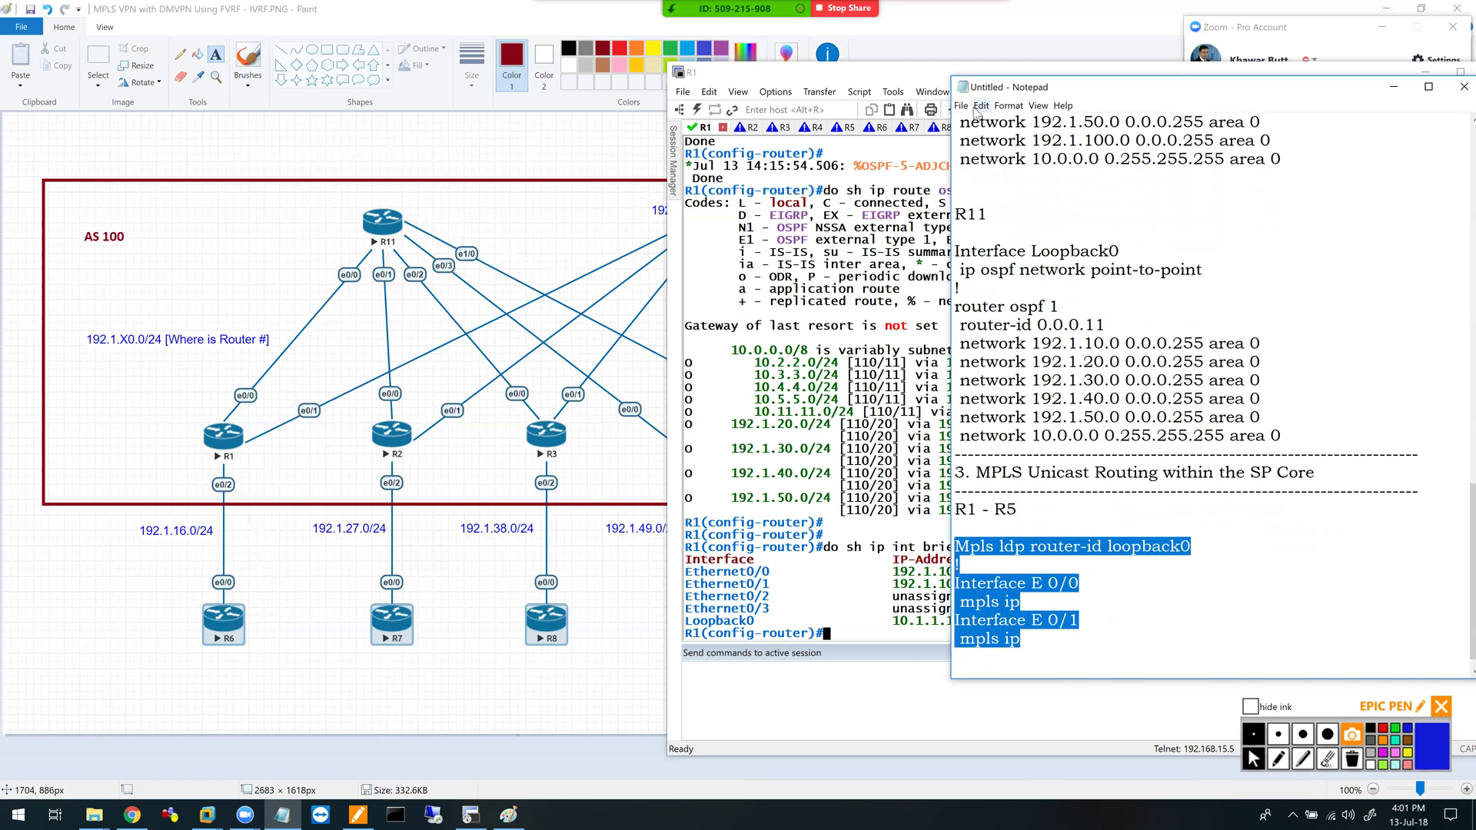
pyautogui.click(707, 129)
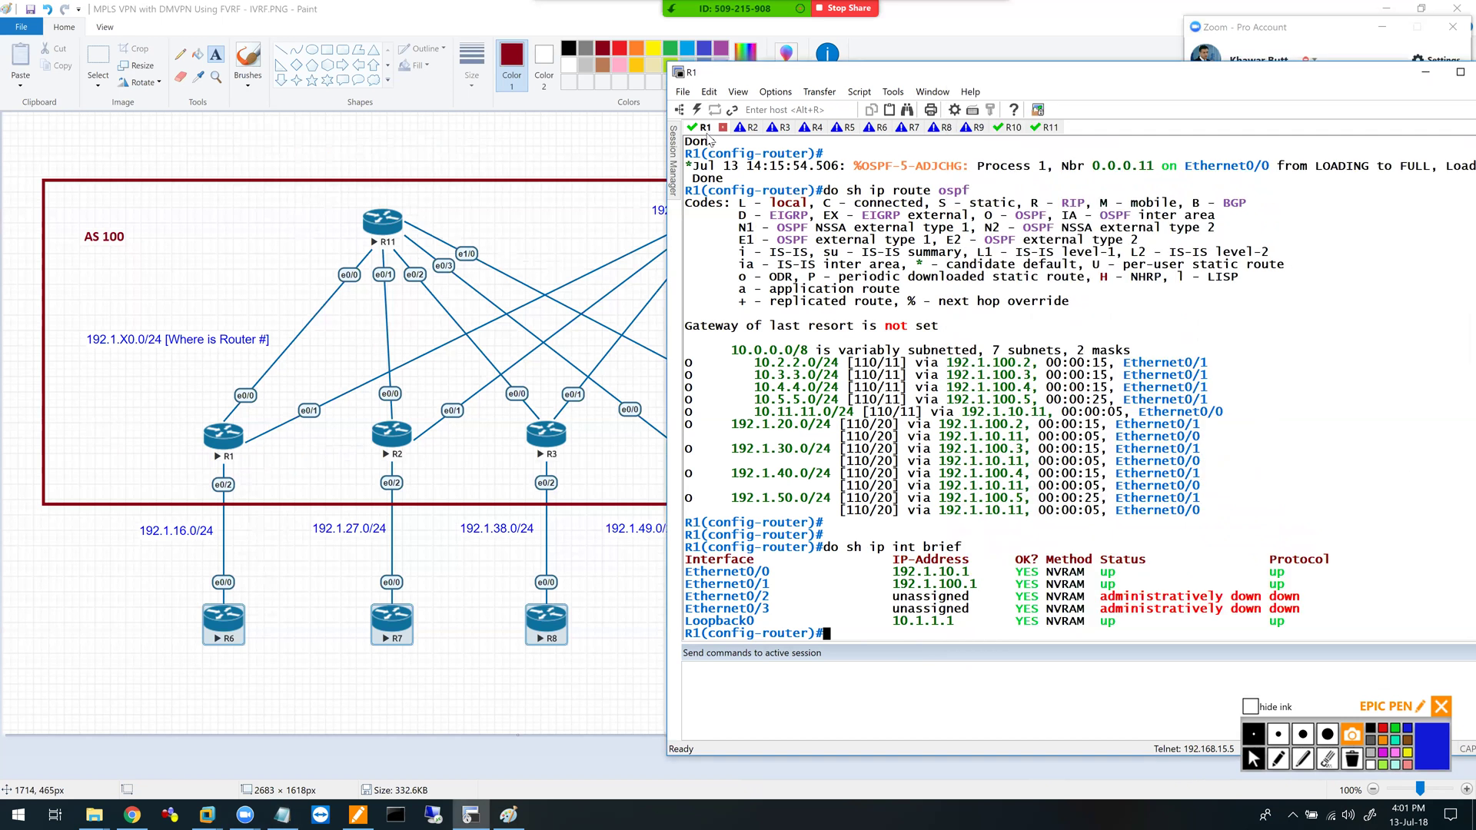
# - Paste the MPLS LDP config into the R1, R2, R3, R4 and R5 sessions
pyautogui.rightClick(967, 631)
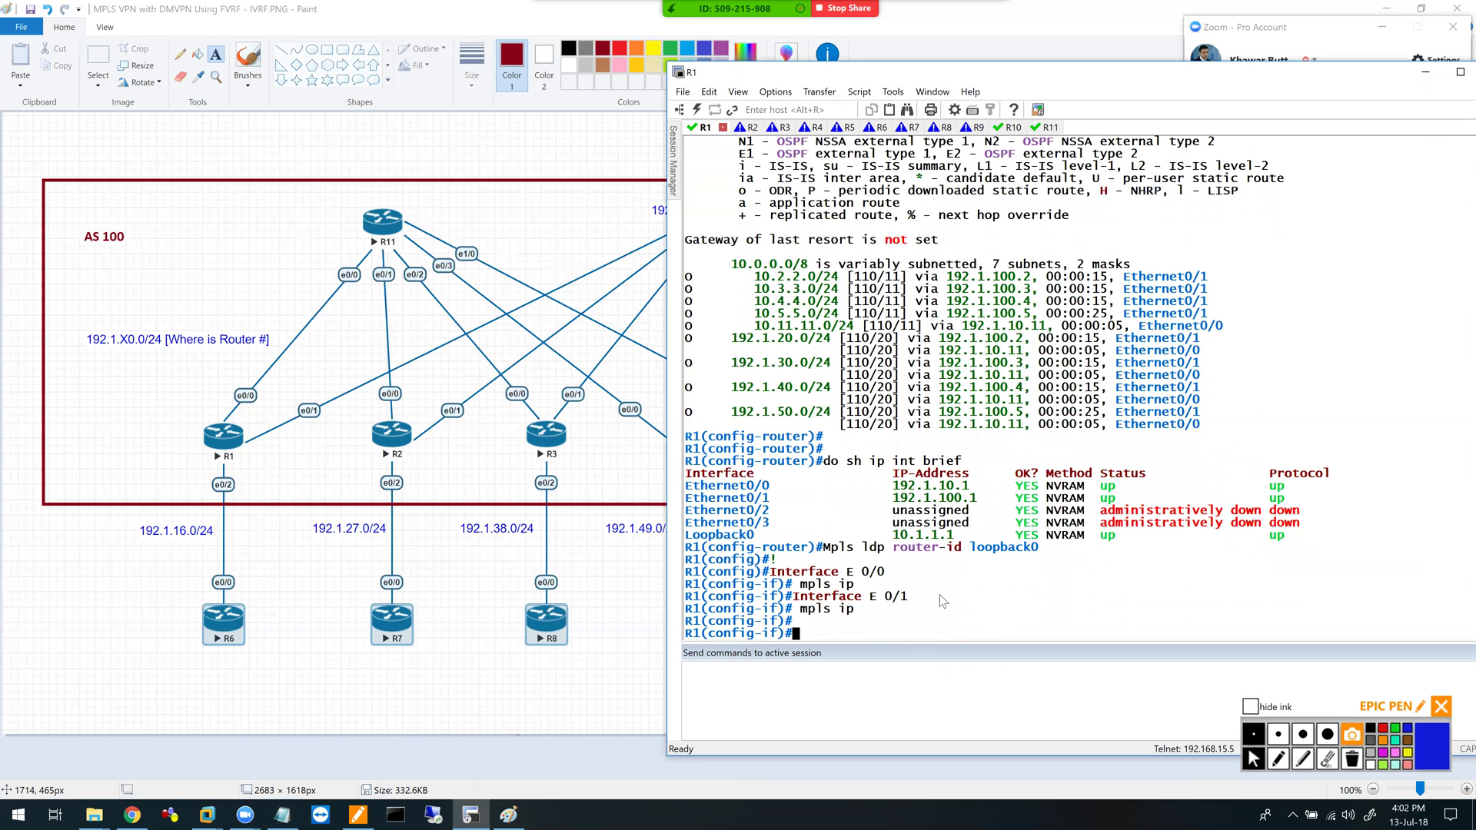
pyautogui.click(737, 127)
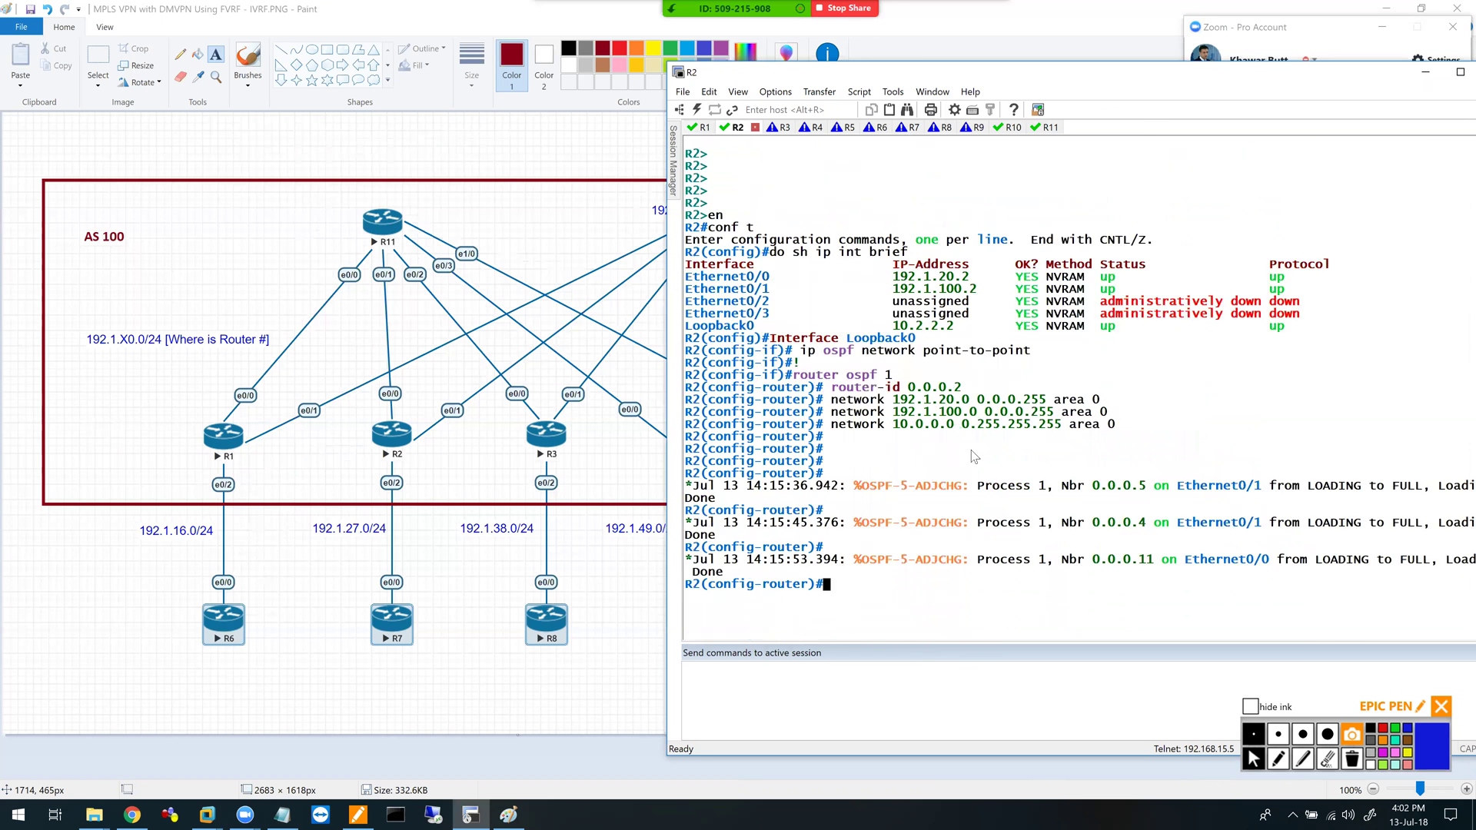
pyautogui.rightClick(975, 456)
pyautogui.click(775, 127)
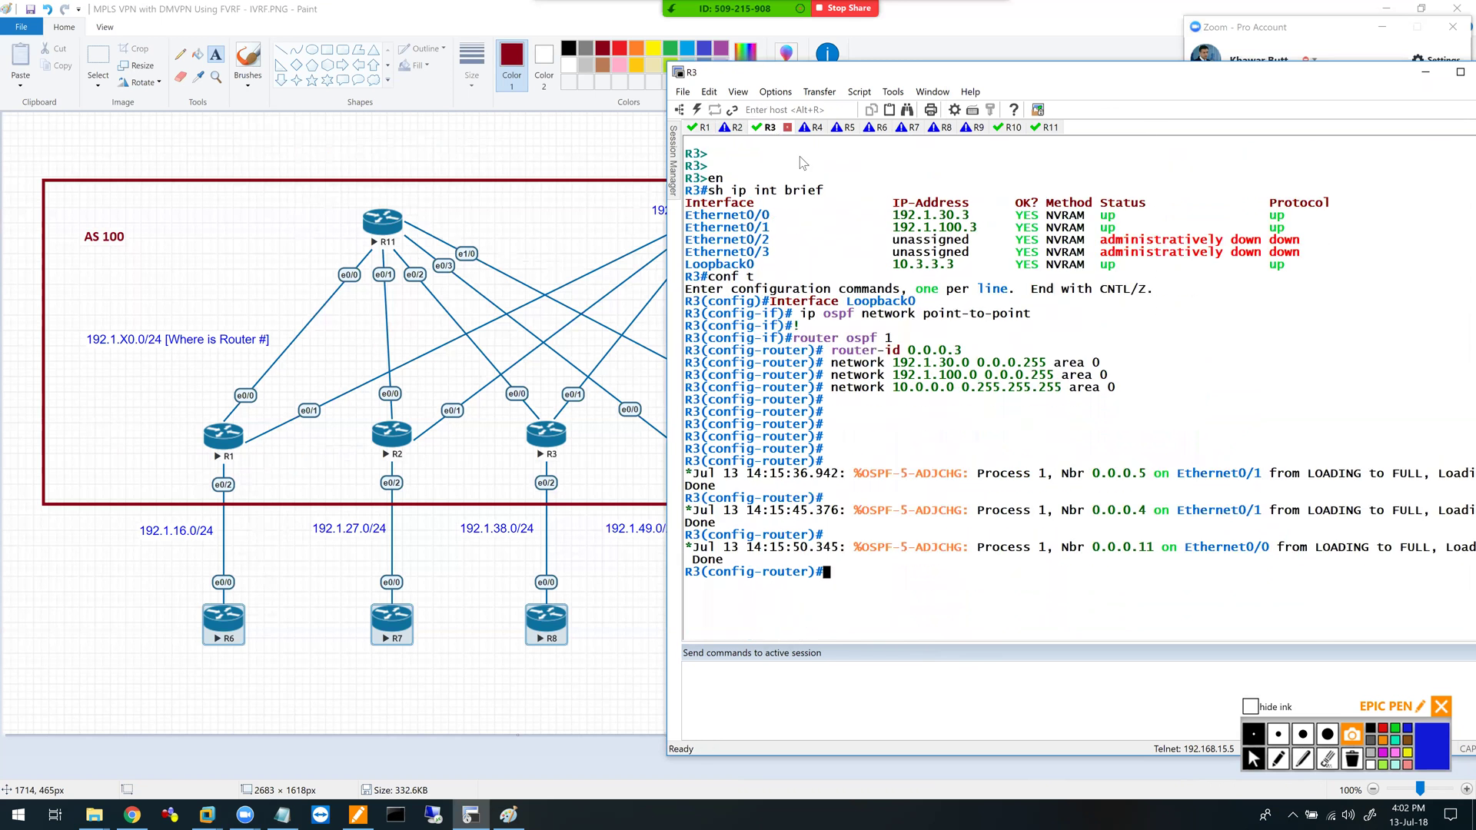
pyautogui.rightClick(983, 389)
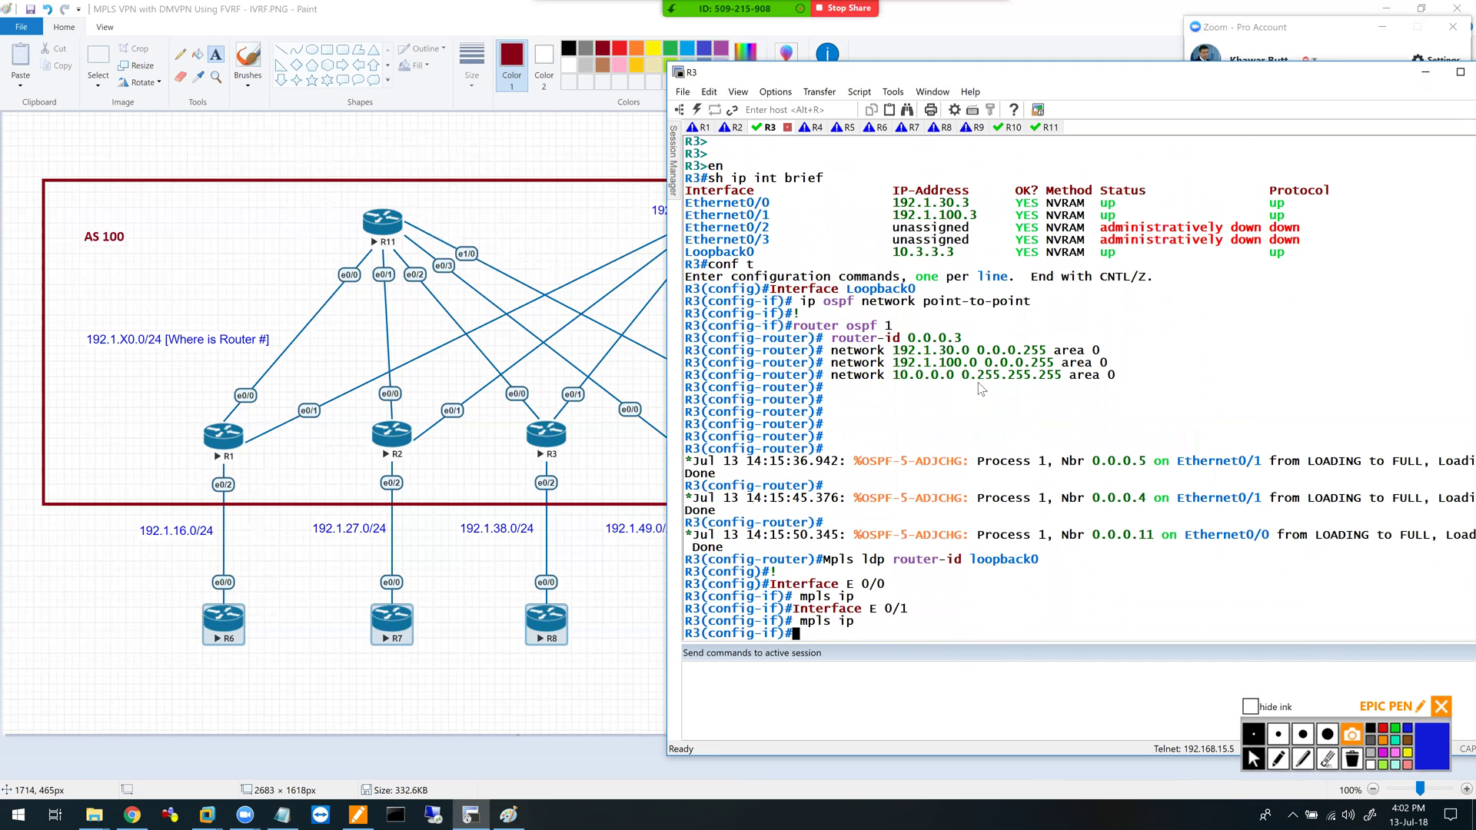
pyautogui.click(808, 128)
pyautogui.rightClick(980, 422)
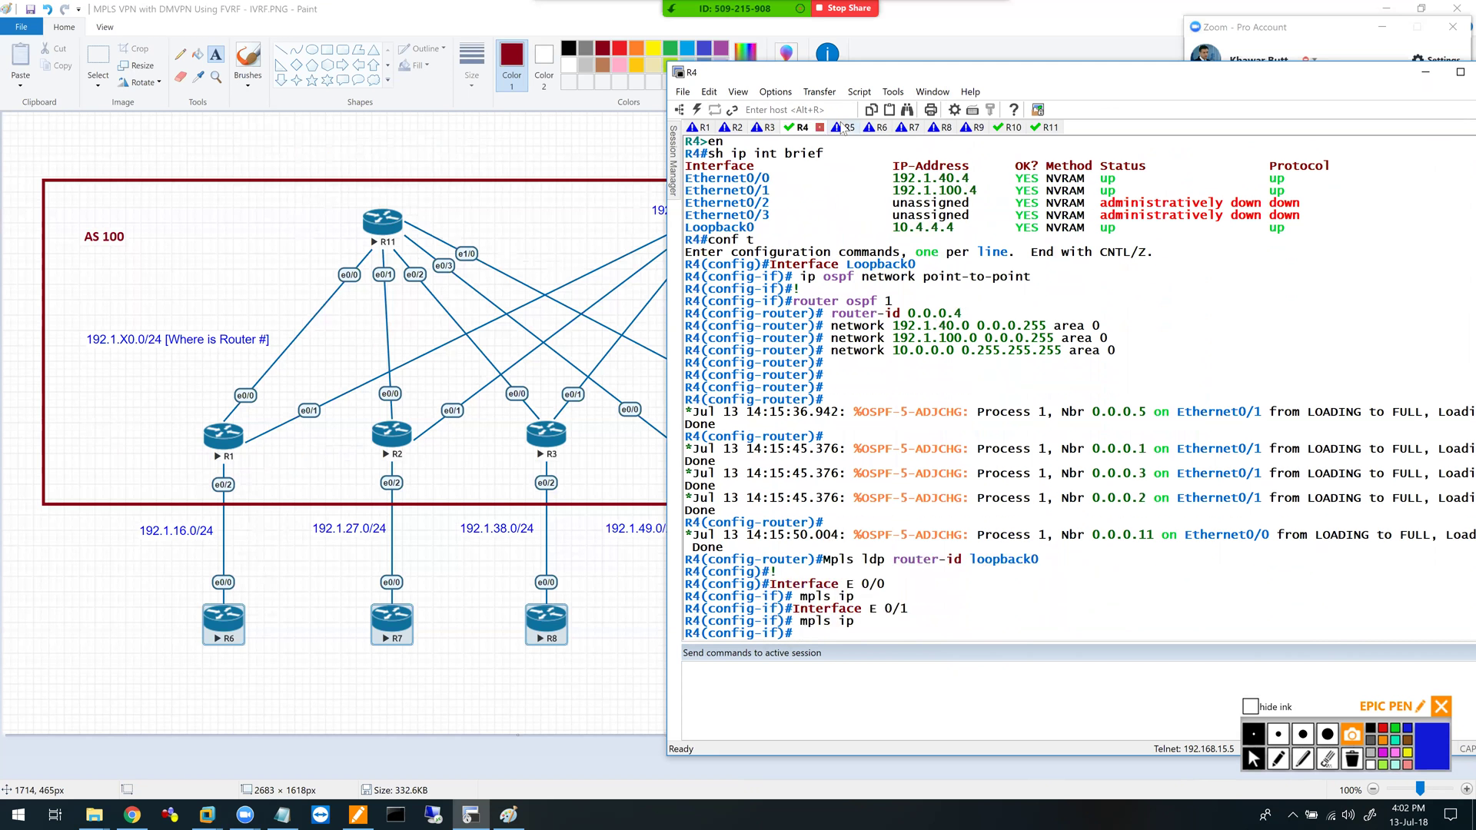
pyautogui.click(843, 128)
pyautogui.rightClick(925, 318)
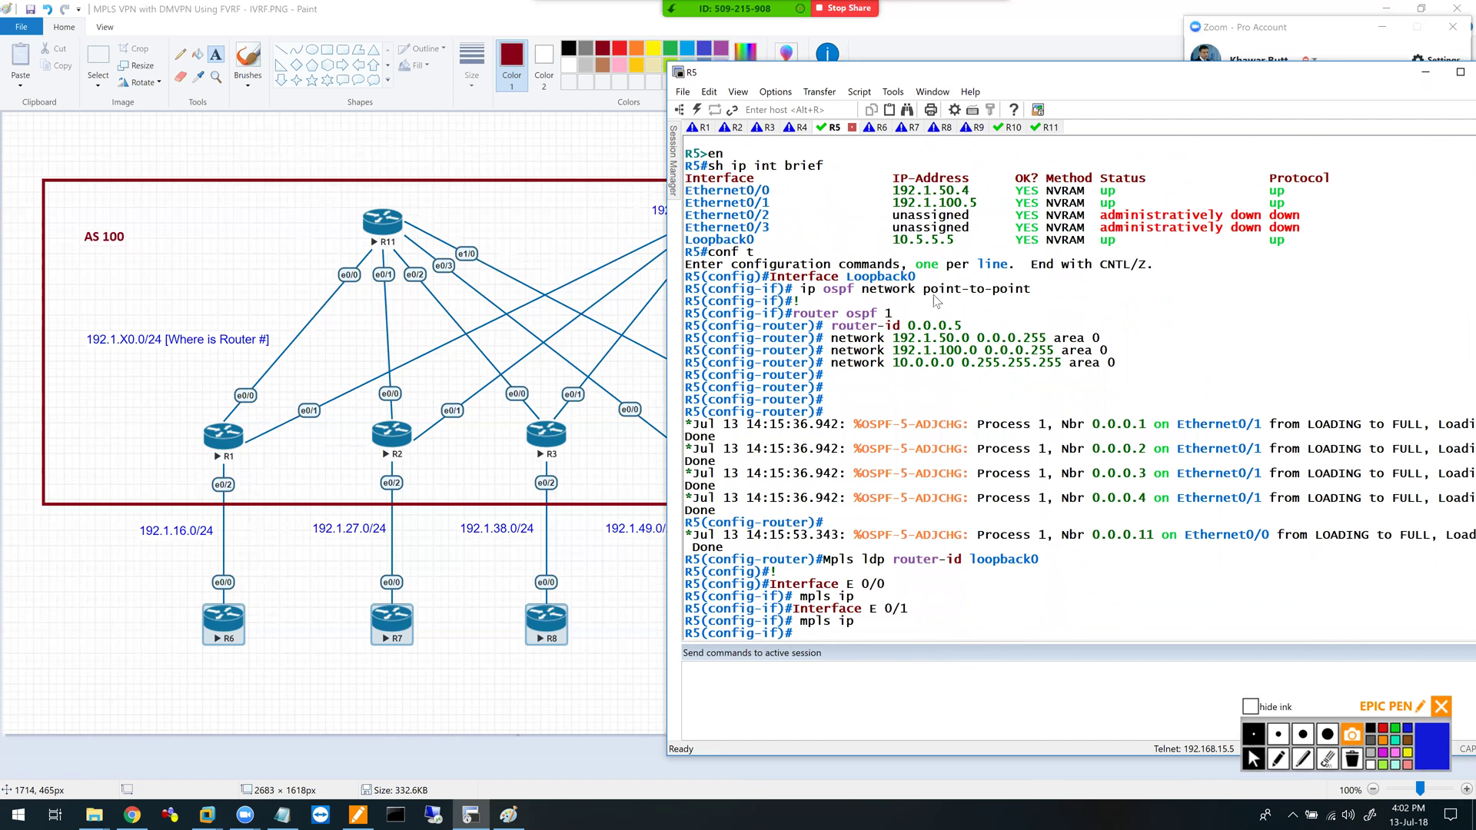
# - On R11, check 'sh ip int brief', enter conf t and paste the MPLS LDP config
pyautogui.click(1046, 127)
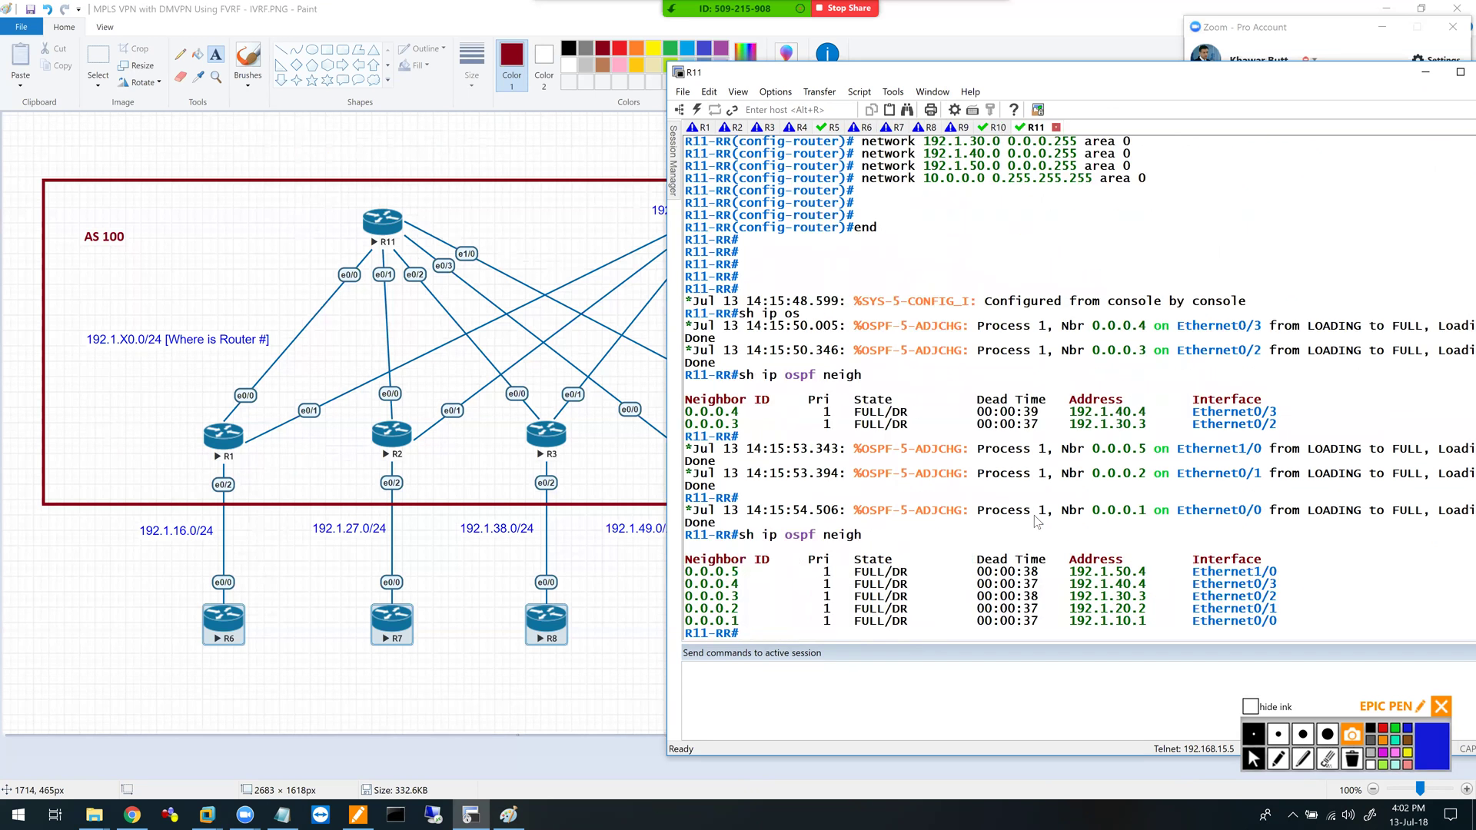
pyautogui.write('c')
pyautogui.press('BackSpace')
pyautogui.write('sh ip int brief')
pyautogui.press('Return')
pyautogui.write('conf')
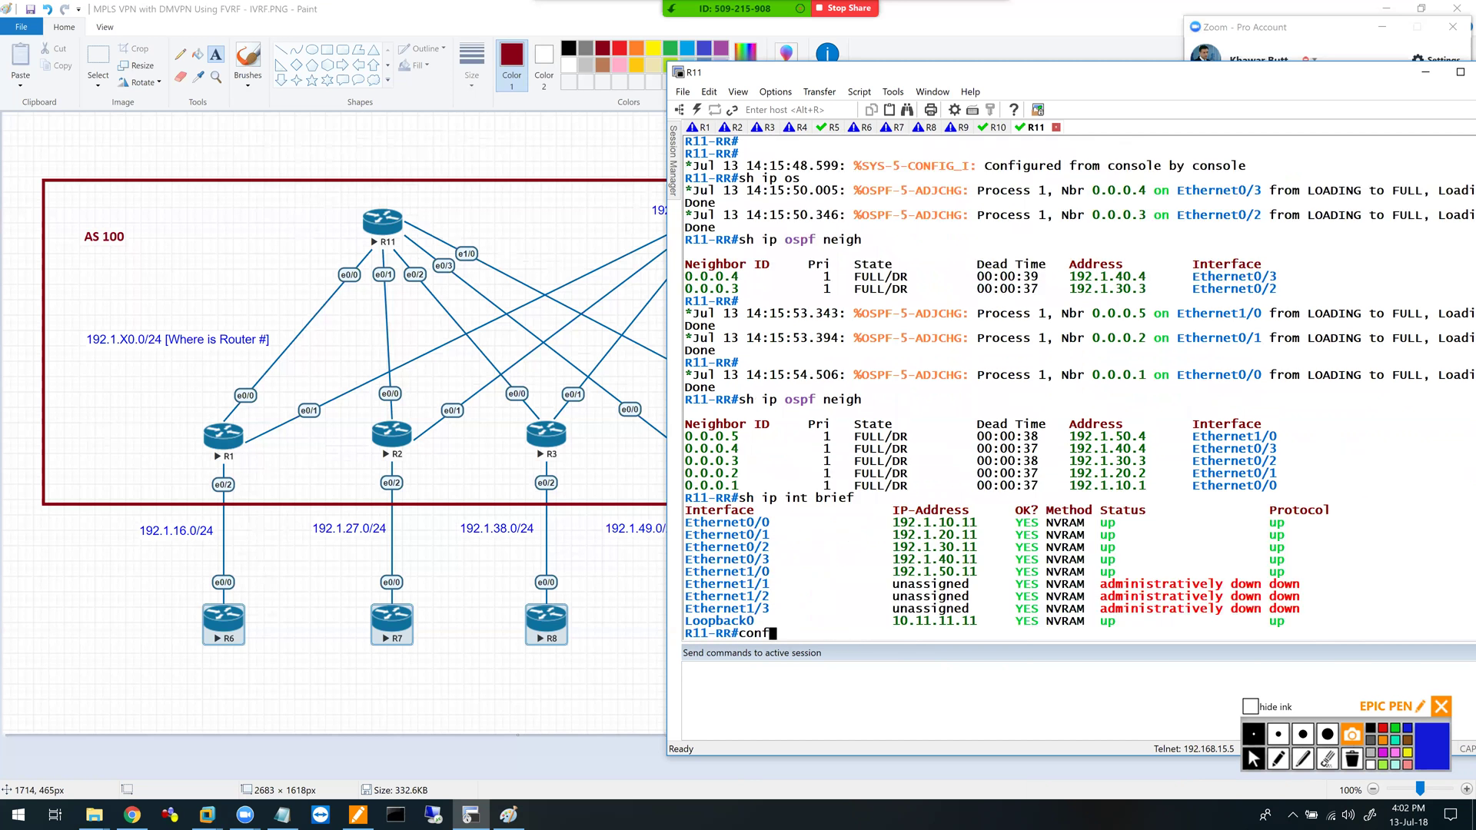
pyautogui.write(' t')
pyautogui.press('Return')
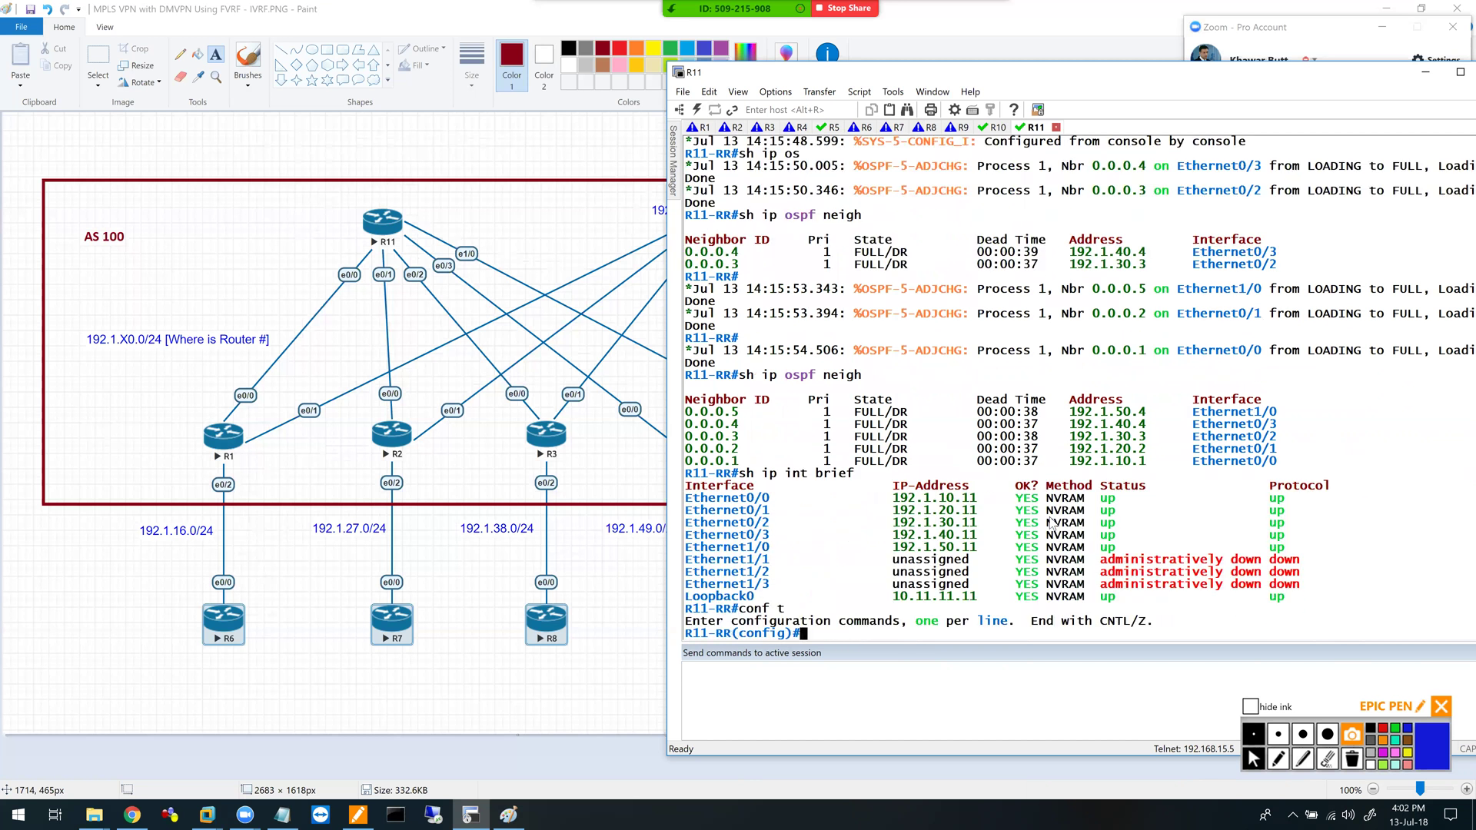
pyautogui.rightClick(1230, 570)
# - Enable mpls ip on R11 interface E 0/2
pyautogui.write('Interface E 0/1')
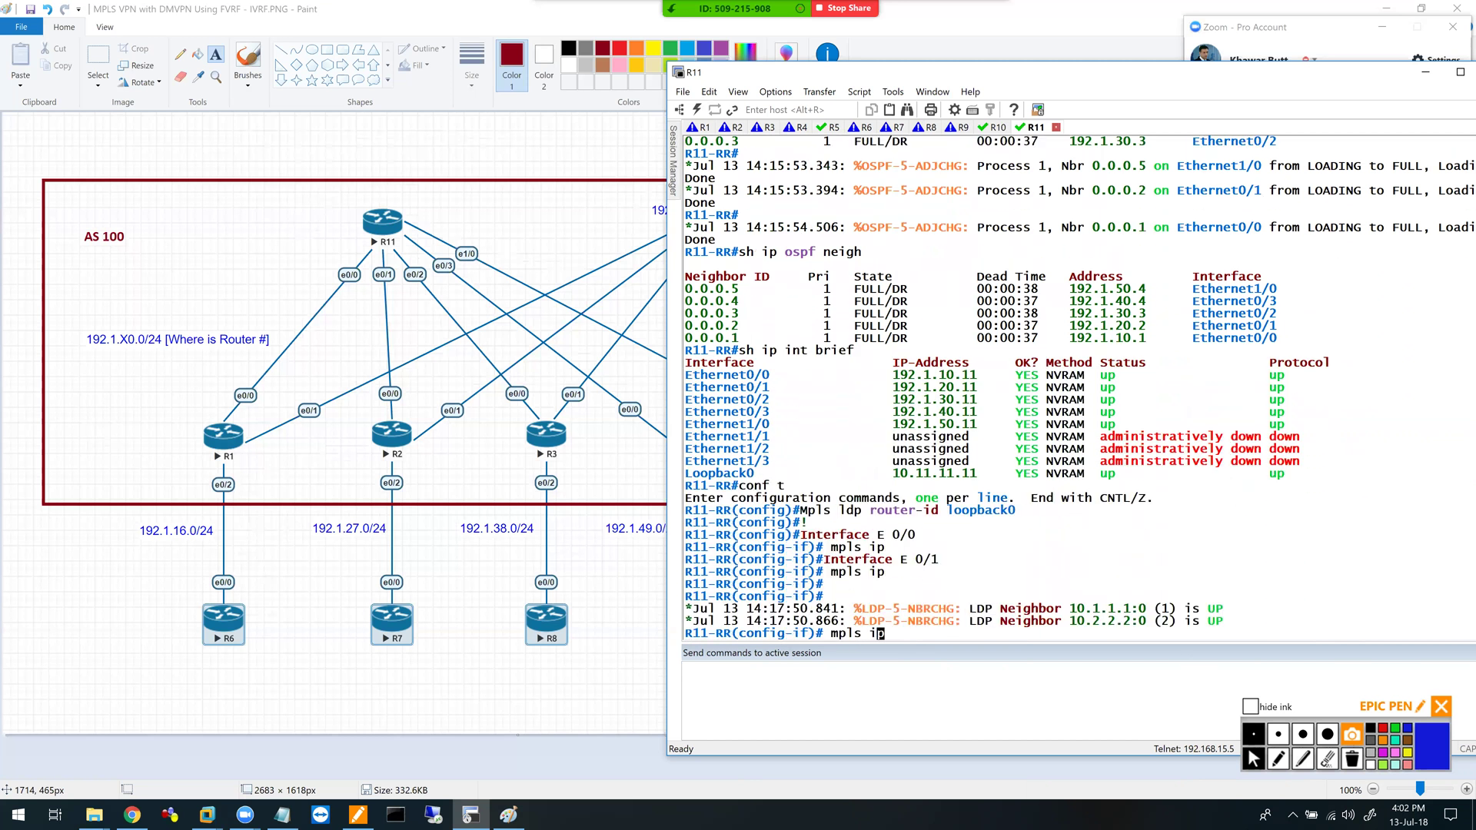
pyautogui.press('BackSpace')
pyautogui.write('2')
pyautogui.press('Return')
pyautogui.press('Up')
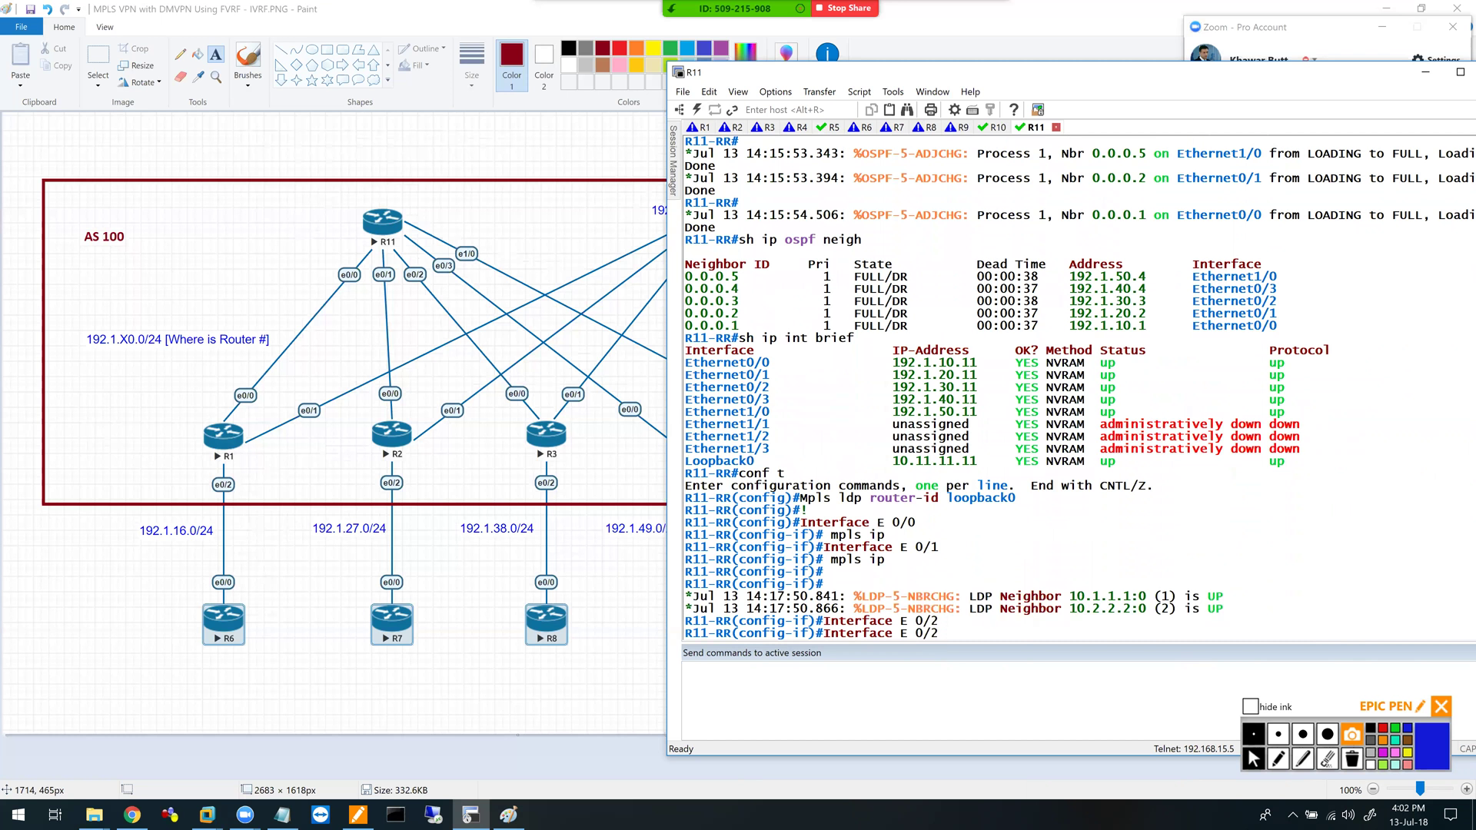
pyautogui.press('Up')
pyautogui.press('Down')
pyautogui.press('Up')
pyautogui.press('Return')
# - Enable mpls ip on R11 interface E 0/3
pyautogui.press('Up')
pyautogui.press('Up')
pyautogui.press('BackSpace')
pyautogui.write('3')
pyautogui.press('Return')
pyautogui.press('Up')
pyautogui.press('Up')
pyautogui.press('Return')
pyautogui.press('Up')
pyautogui.press('Return')
# - Enable mpls ip on R11 interface E 1/0
pyautogui.press('Up')
pyautogui.press('Up')
pyautogui.press('BackSpace')
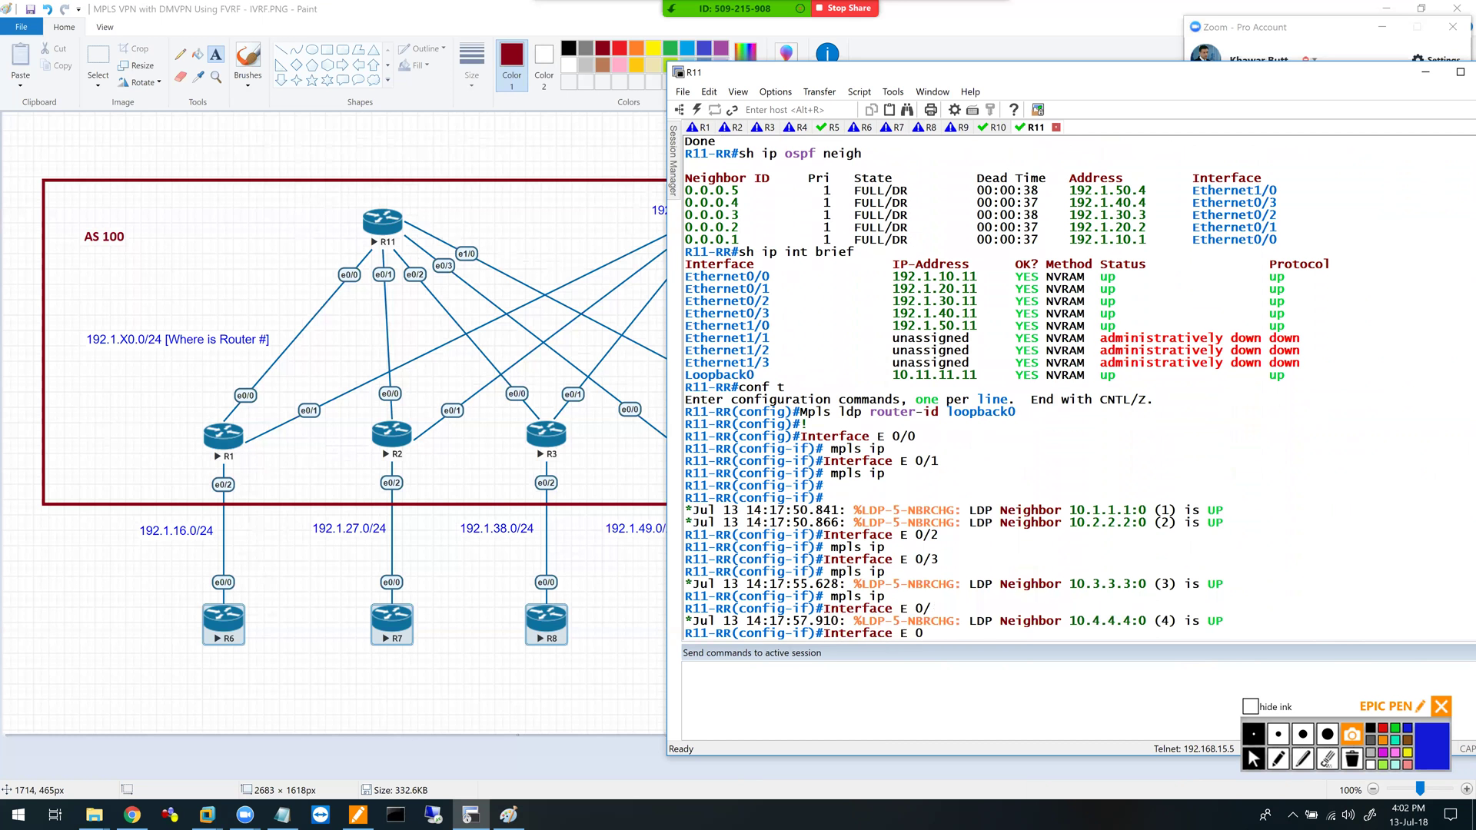
pyautogui.press('BackSpace')
pyautogui.write('1/')
pyautogui.press('Return')
pyautogui.press('Up')
pyautogui.press('Up')
pyautogui.press('Return')
pyautogui.press('Return')
pyautogui.press('Return')
pyautogui.write('do sh run')
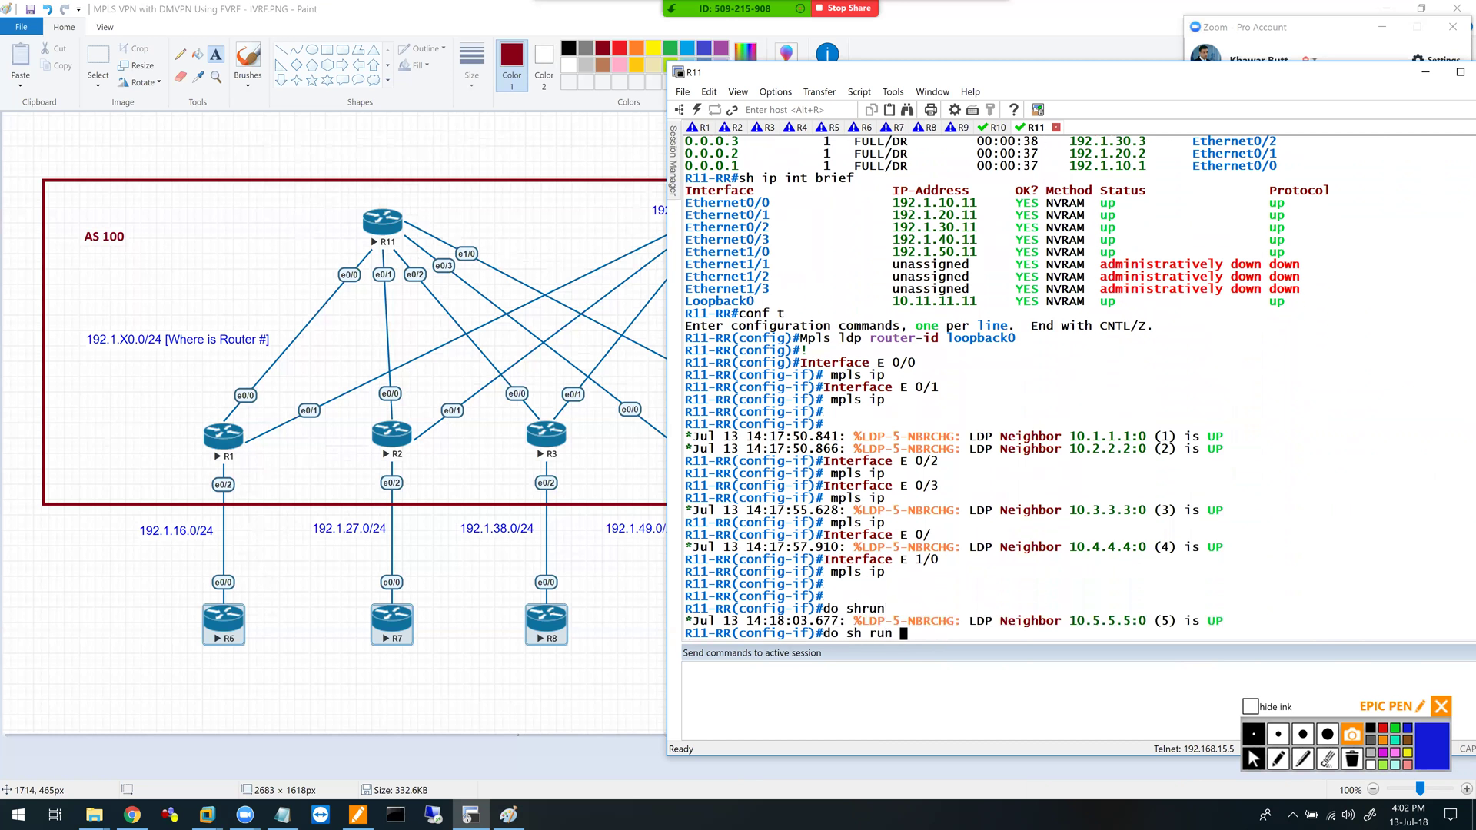
# - Page through R11's running configuration to review the MPLS interface settings
pyautogui.press('Return')
pyautogui.press('space')
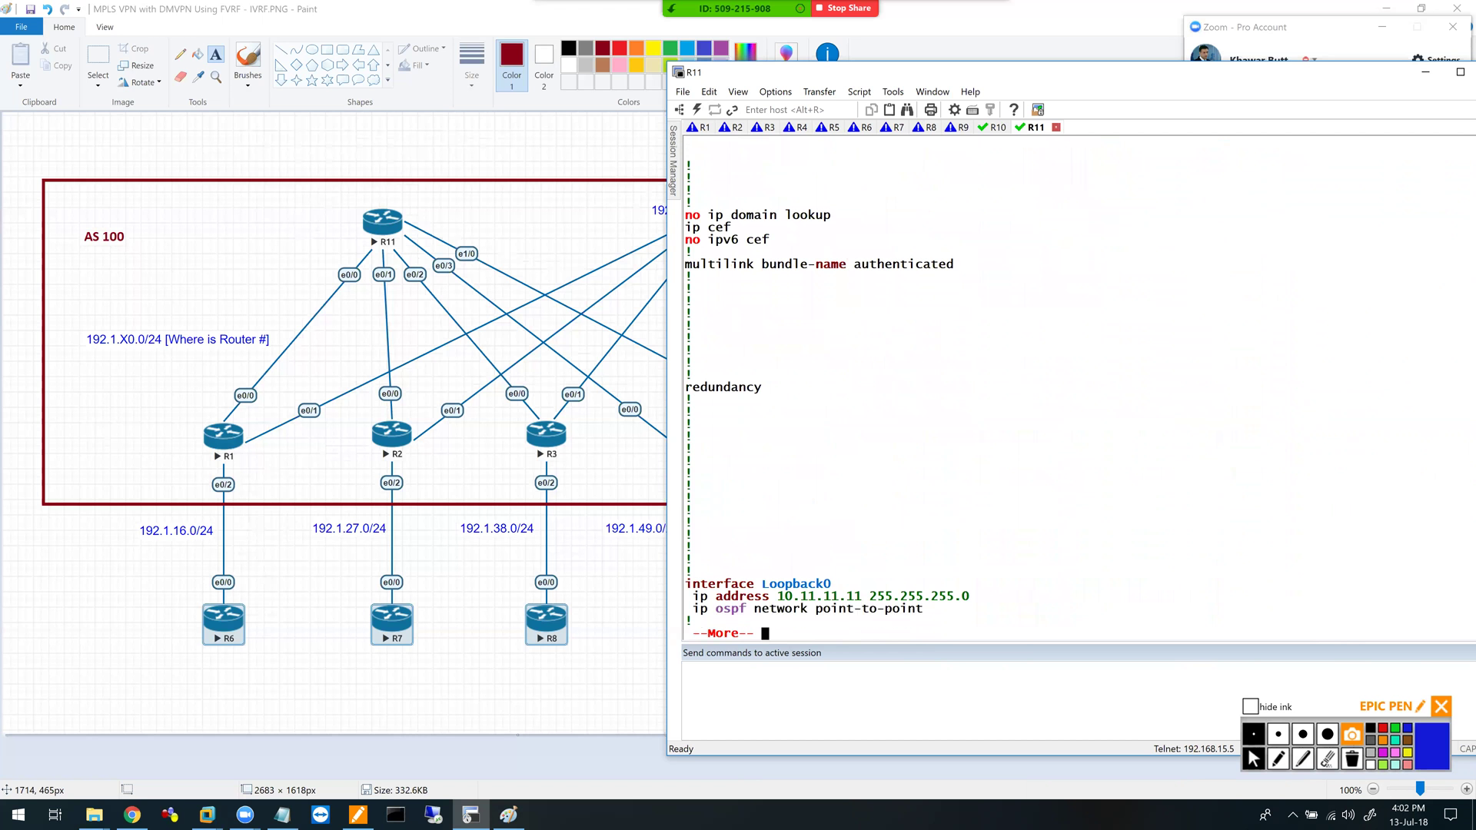
pyautogui.press('Return')
pyautogui.press('Return')
pyautogui.press('Return')
pyautogui.press('Return')
pyautogui.press('Return')
pyautogui.press('Return')
pyautogui.press('Return')
pyautogui.press('Return')
pyautogui.press('Return')
pyautogui.press('Return')
pyautogui.press('Return')
pyautogui.press('Return')
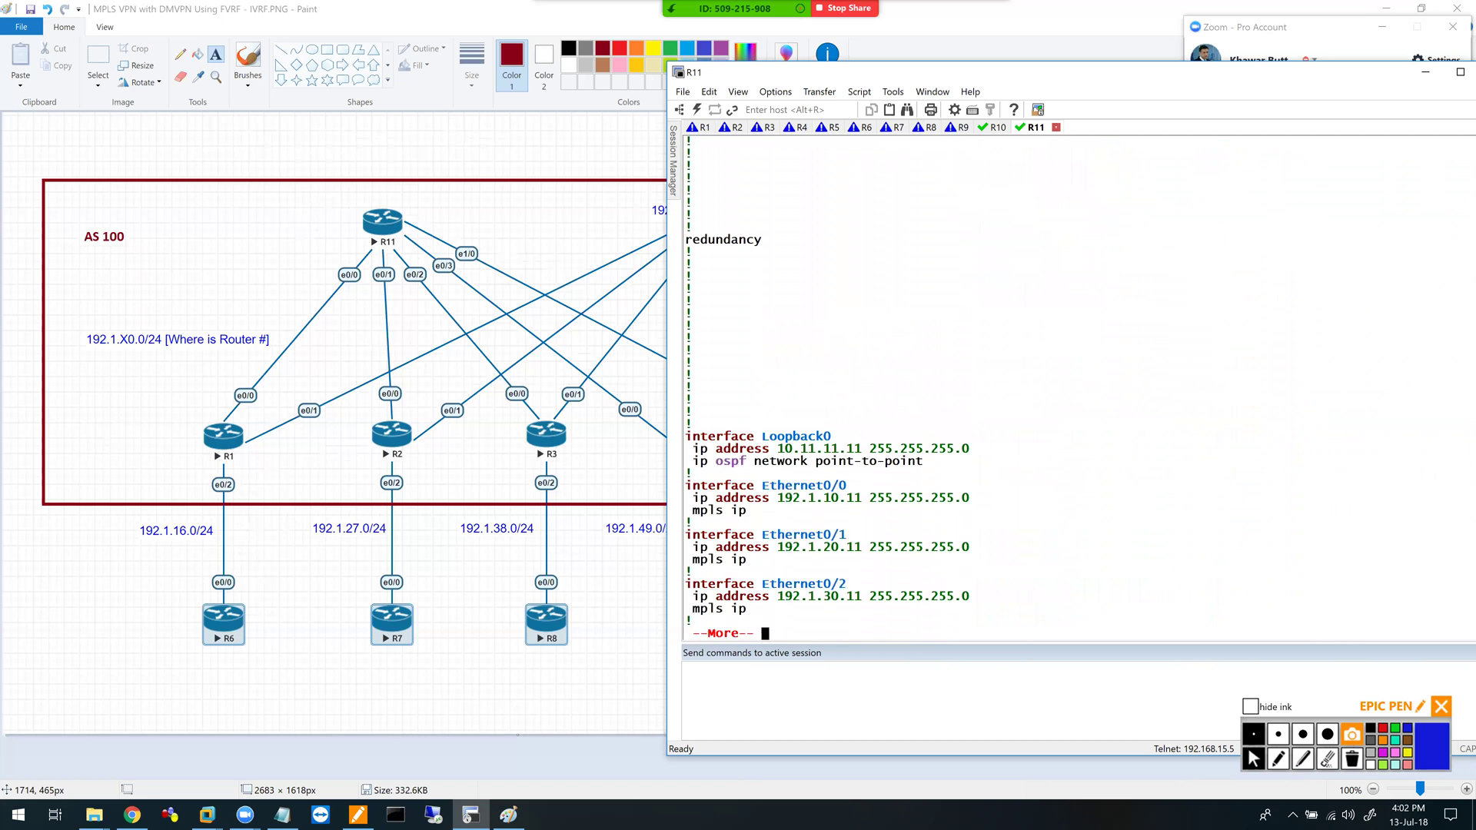
pyautogui.press('Return')
pyautogui.press('Return')
pyautogui.press('Return')
pyautogui.press('Return')
pyautogui.press('Return')
pyautogui.press('Return')
pyautogui.press('Return')
pyautogui.press('Return')
pyautogui.press('Return')
pyautogui.press('Return')
pyautogui.press('Return')
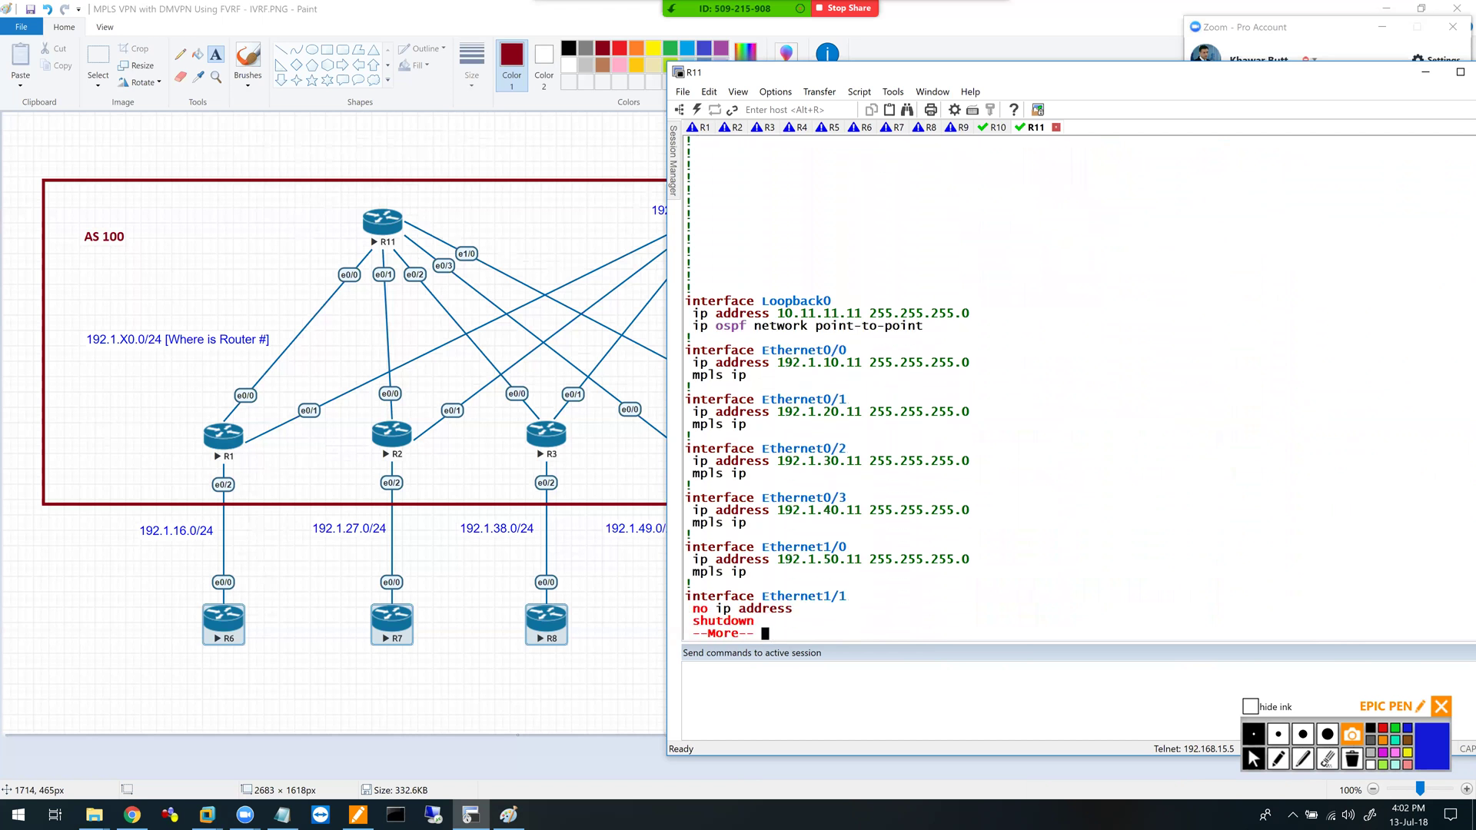
pyautogui.press('q')
pyautogui.press('Return')
pyautogui.press('Return')
pyautogui.press('Return')
# - Run 'do sh mpls ldp neigh' on R11, showing peers 10.1.1.1–10.5.5.5 operational
pyautogui.write('do s ')
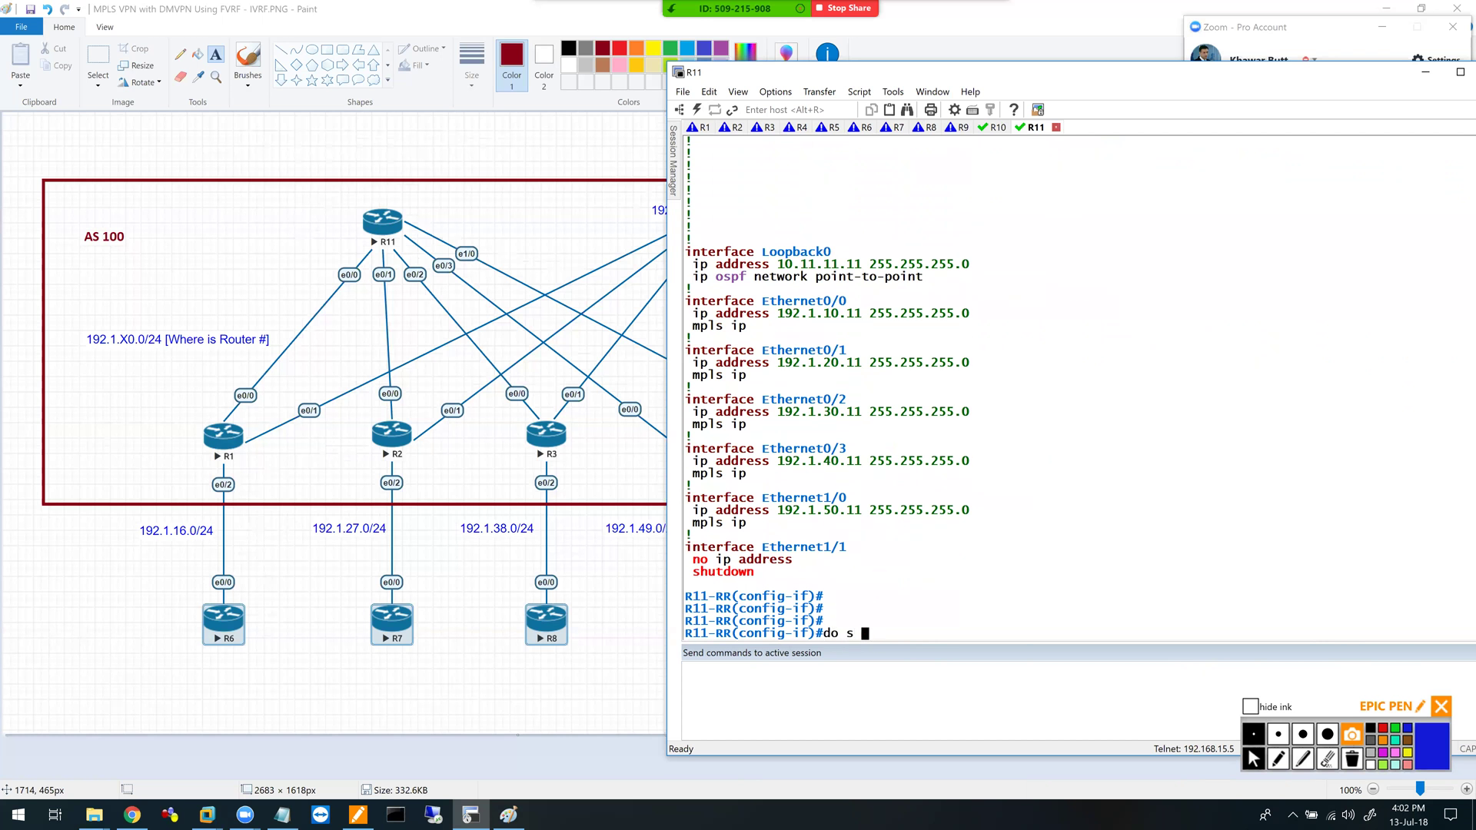
pyautogui.write('h mpls ldp neigh')
pyautogui.press('Return')
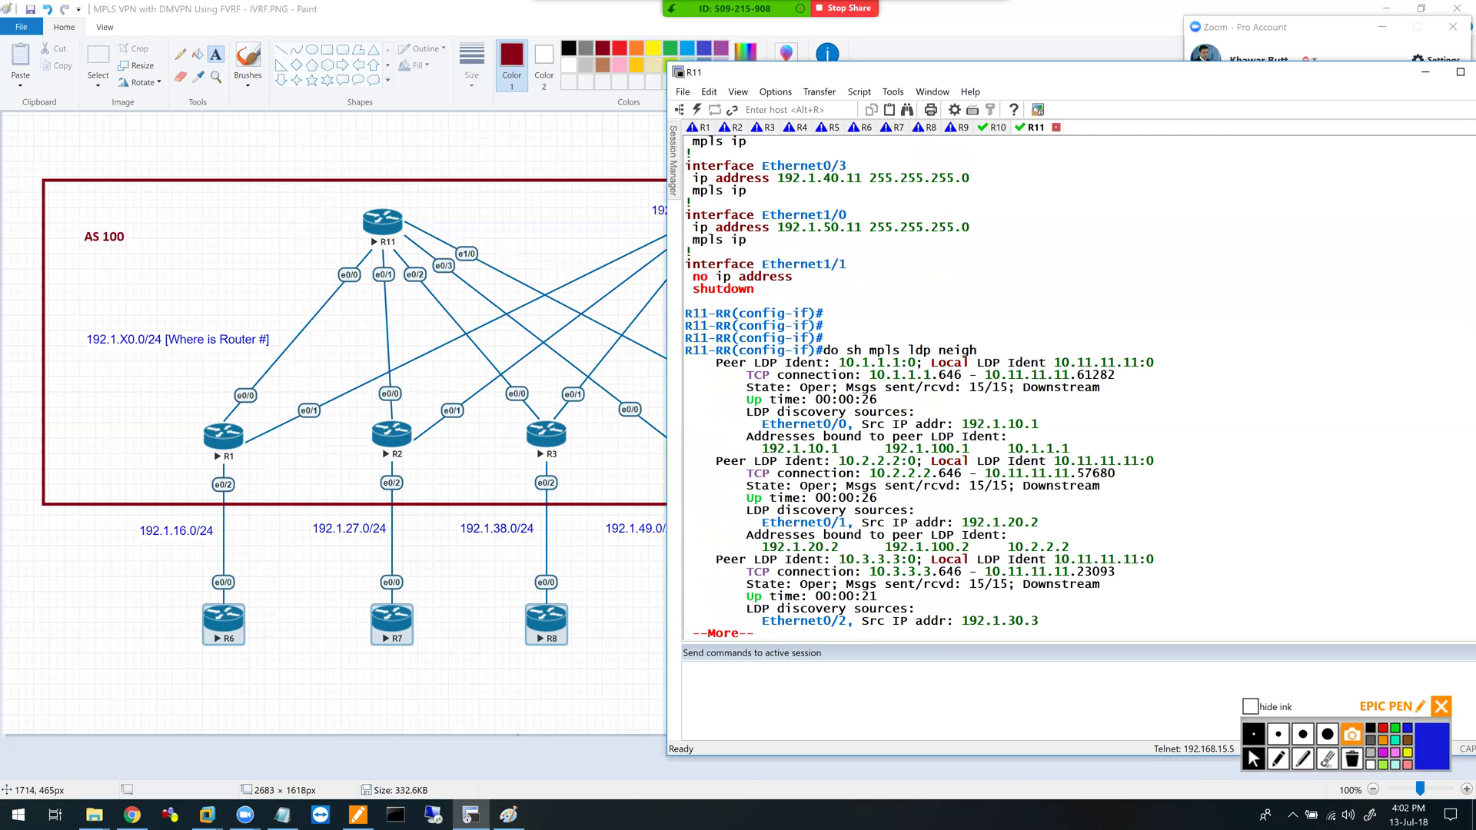
pyautogui.press('Return')
pyautogui.press('Return')
pyautogui.press('Return')
pyautogui.press('Return')
pyautogui.press('Return')
pyautogui.press('Return')
pyautogui.press('Return')
pyautogui.press('Return')
pyautogui.press('Return')
pyautogui.press('Return')
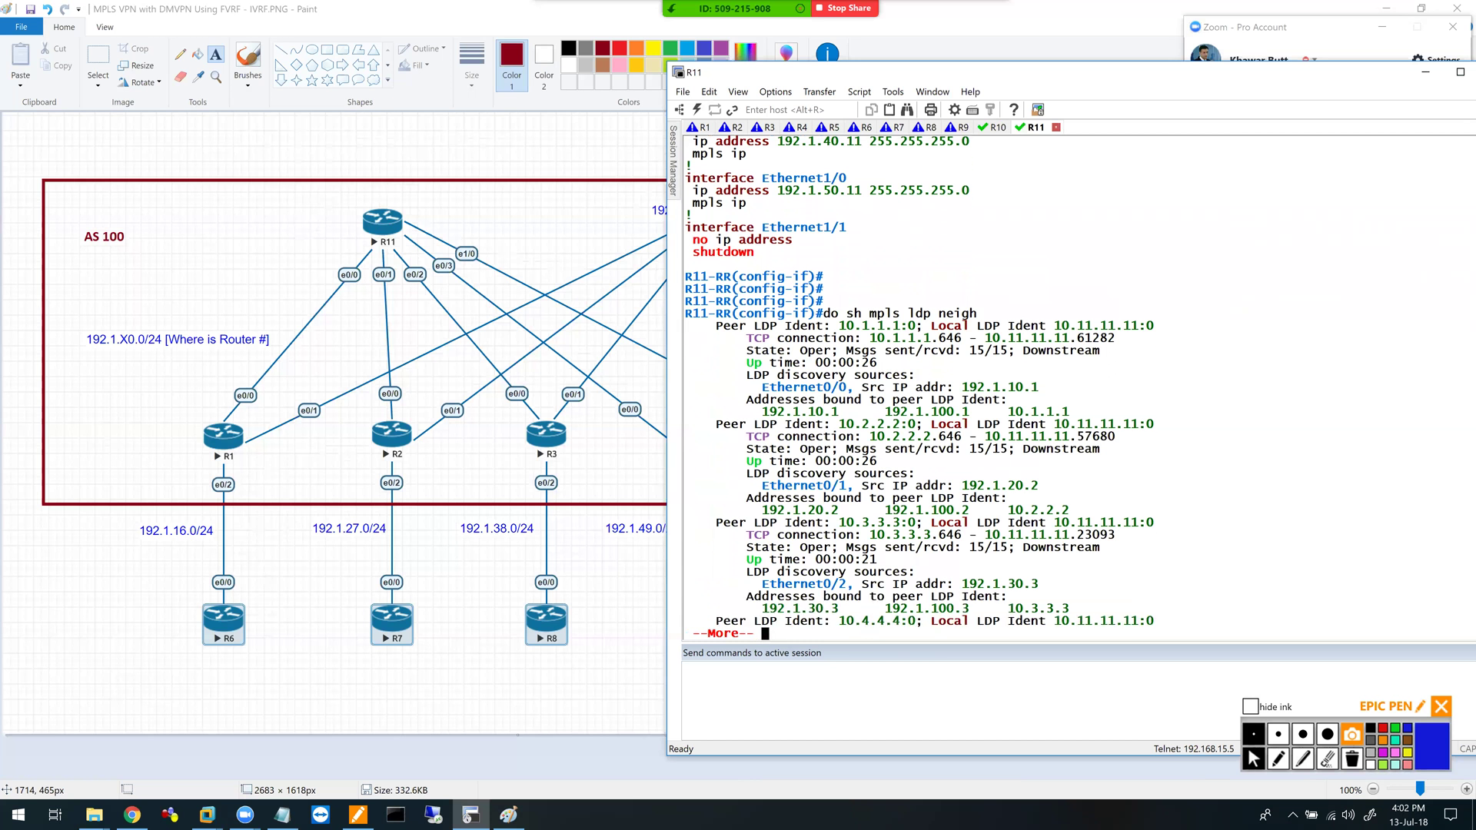
pyautogui.press('Return')
pyautogui.press('Return')
pyautogui.press('Return')
pyautogui.press('Return')
pyautogui.press('Return')
pyautogui.press('Return')
pyautogui.press('Return')
pyautogui.press('Return')
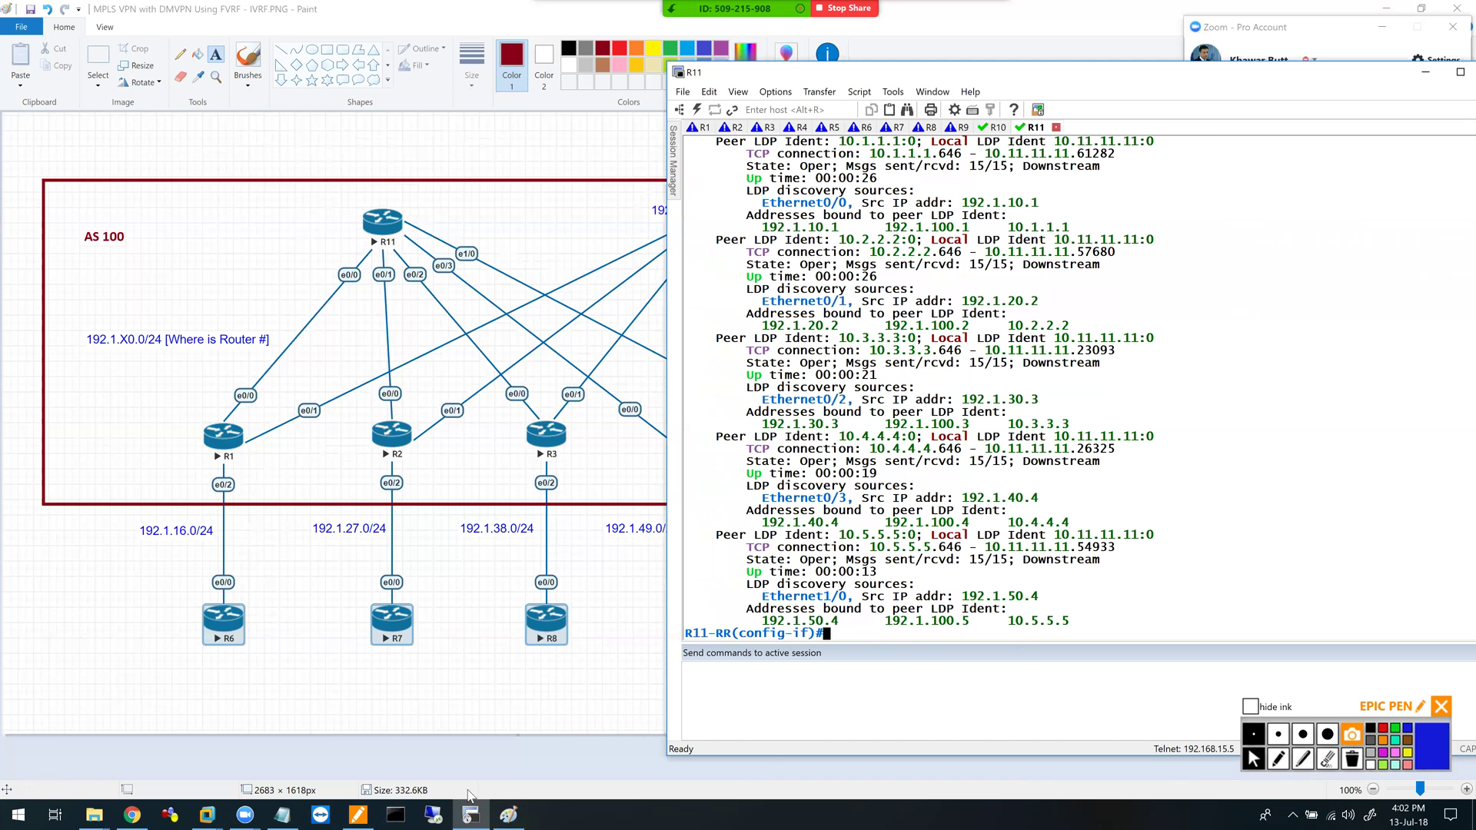
# - Copy the item 4 MP-BGP heading with its dashed line to the end of the notes
pyautogui.click(281, 814)
pyautogui.scroll(15, 1156, 304)
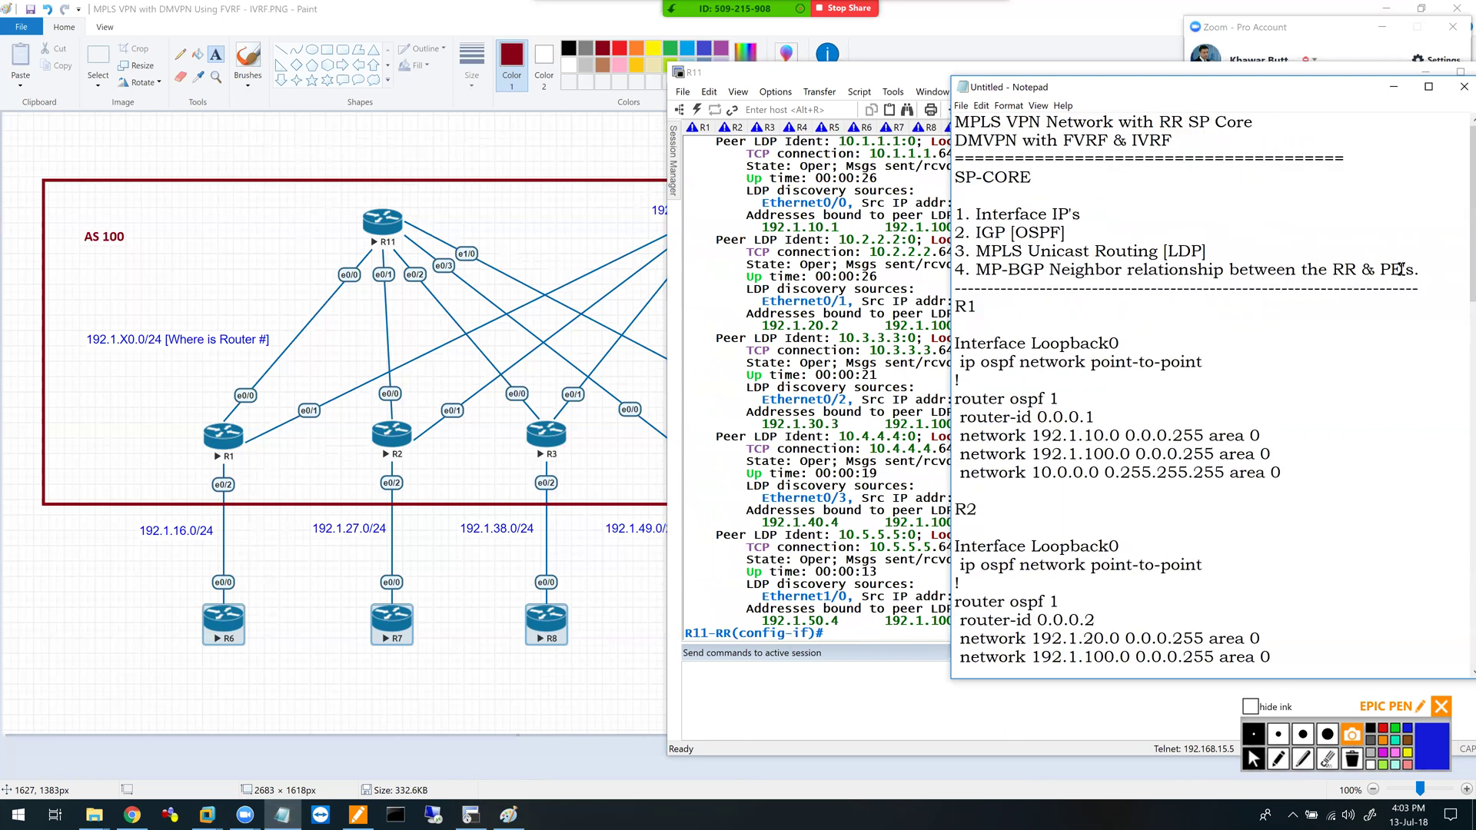
pyautogui.moveTo(1419, 269); pyautogui.dragTo(1087, 281)
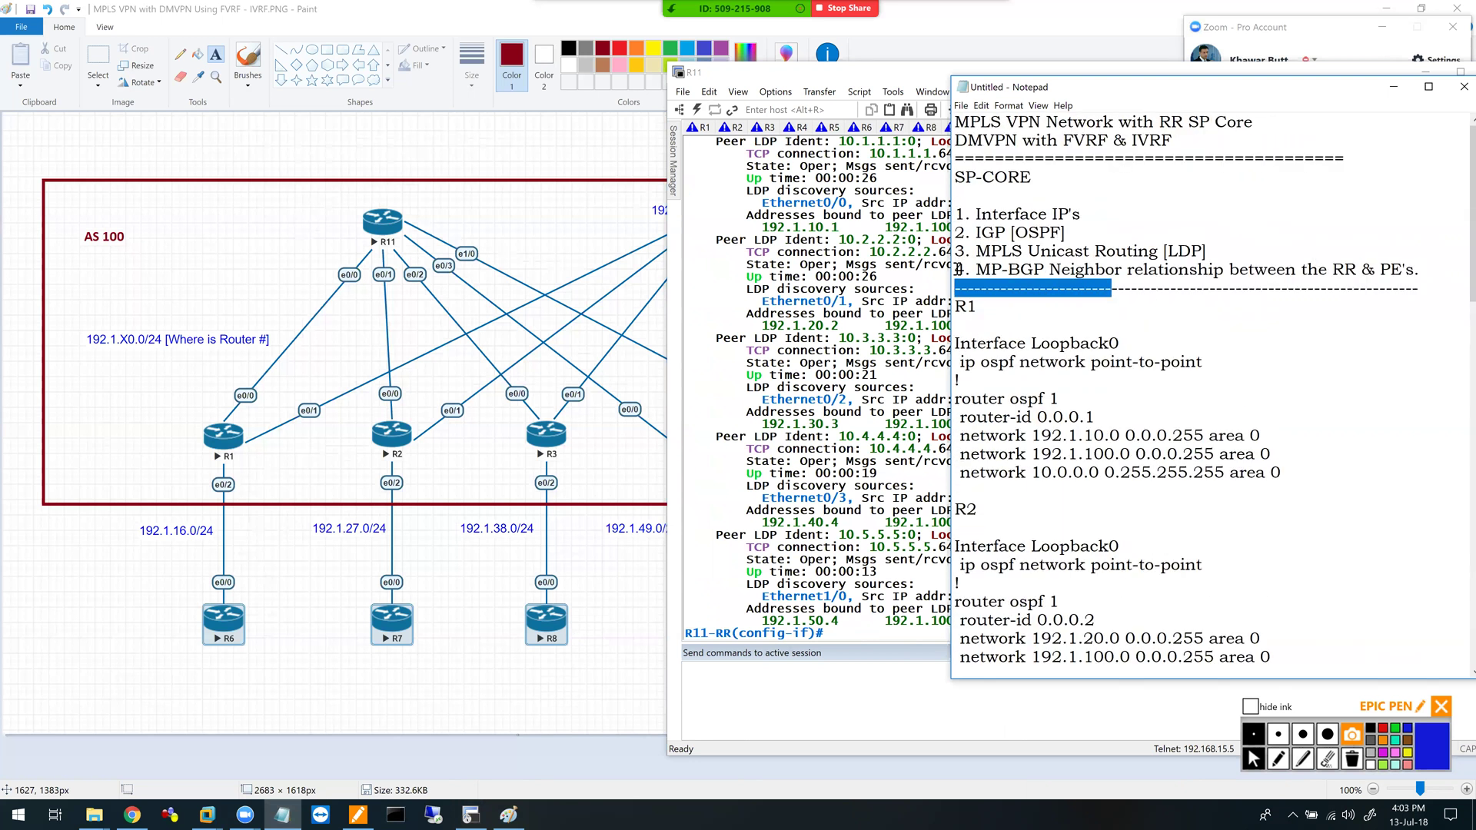
pyautogui.moveTo(959, 269); pyautogui.dragTo(1434, 281)
pyautogui.hotkey('ctrl', 'c')
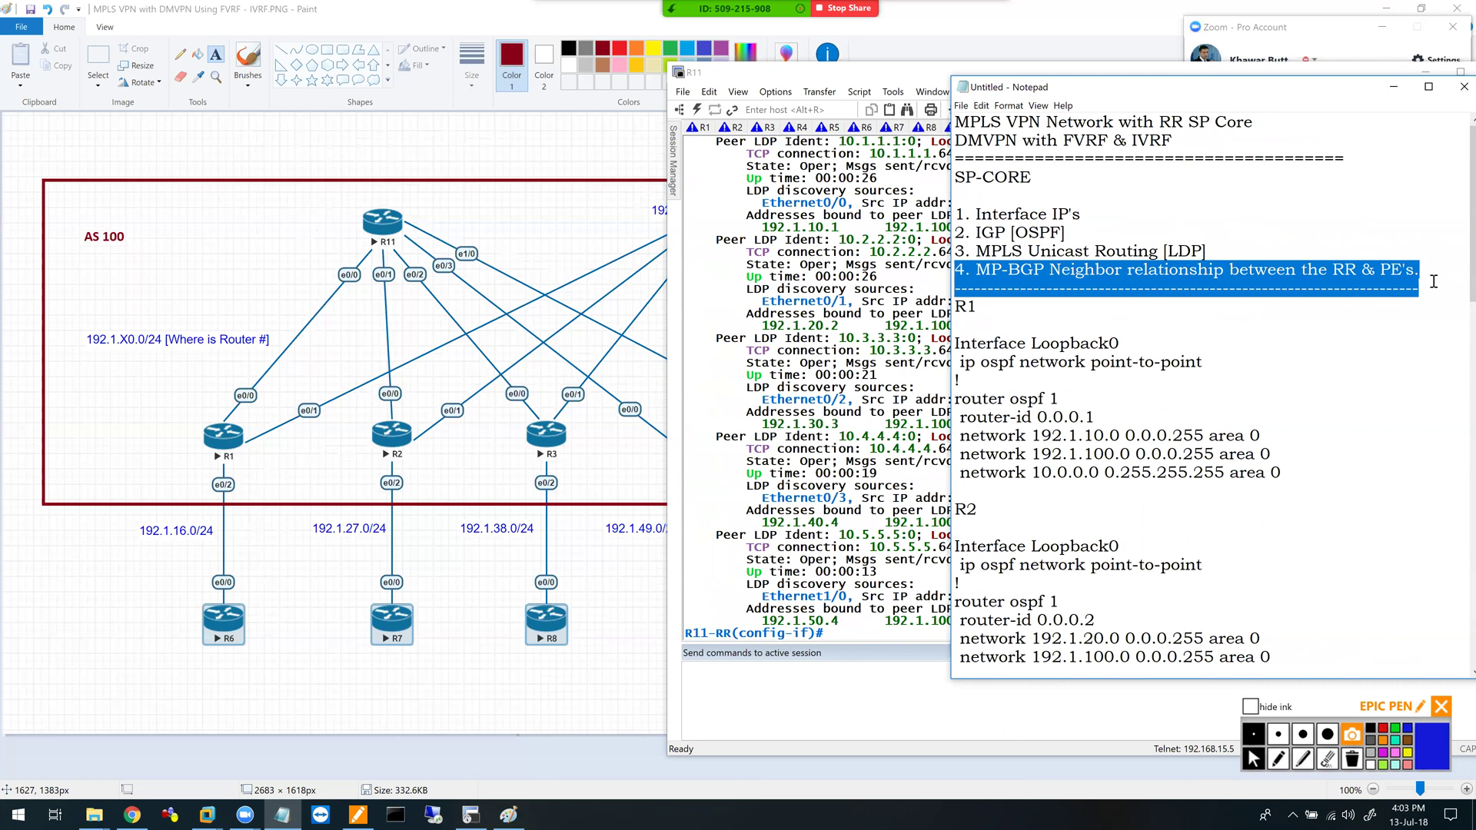
pyautogui.hotkey('ctrl', 'End')
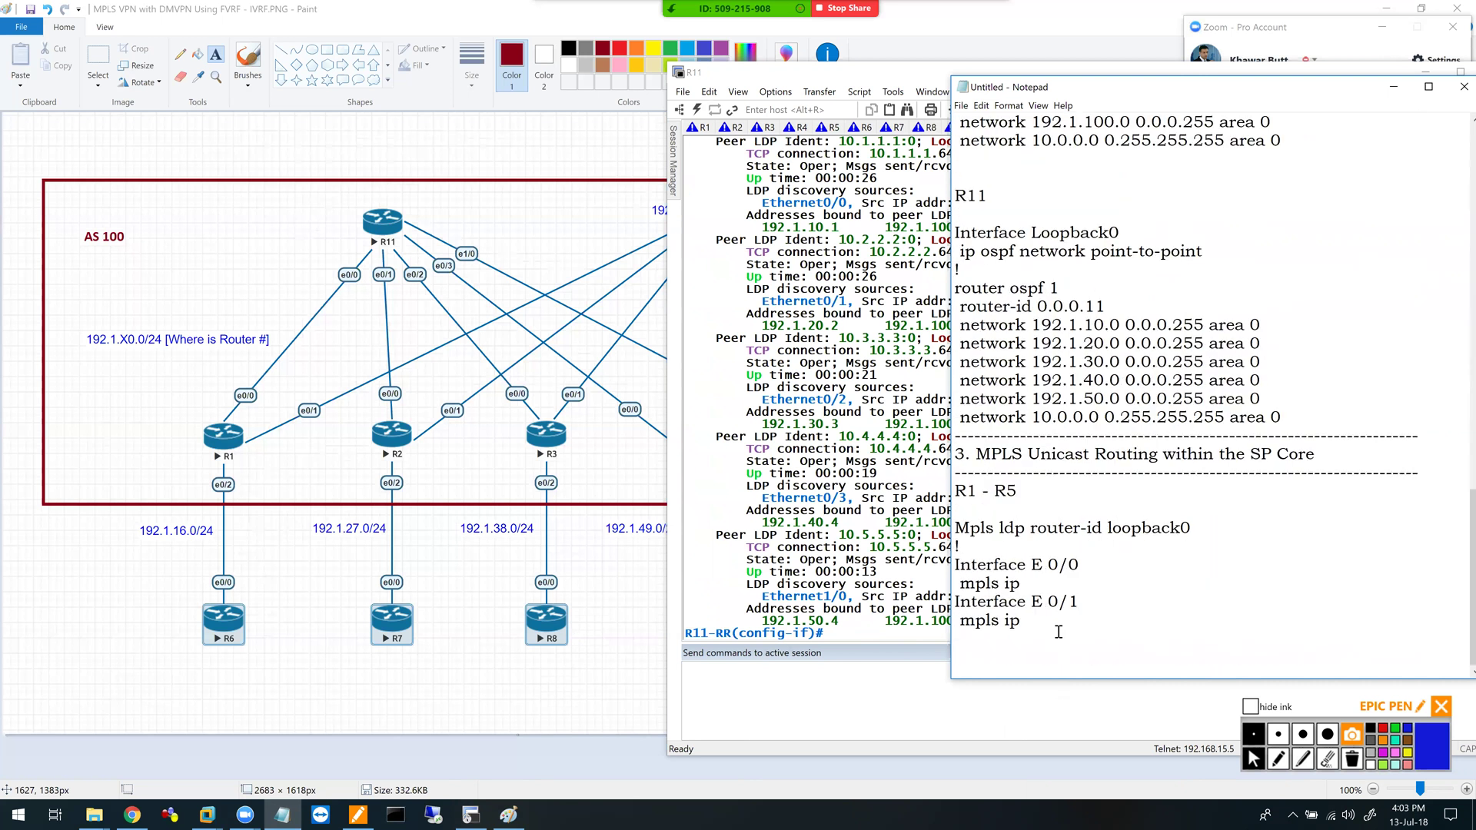
pyautogui.hotkey('ctrl', 'v')
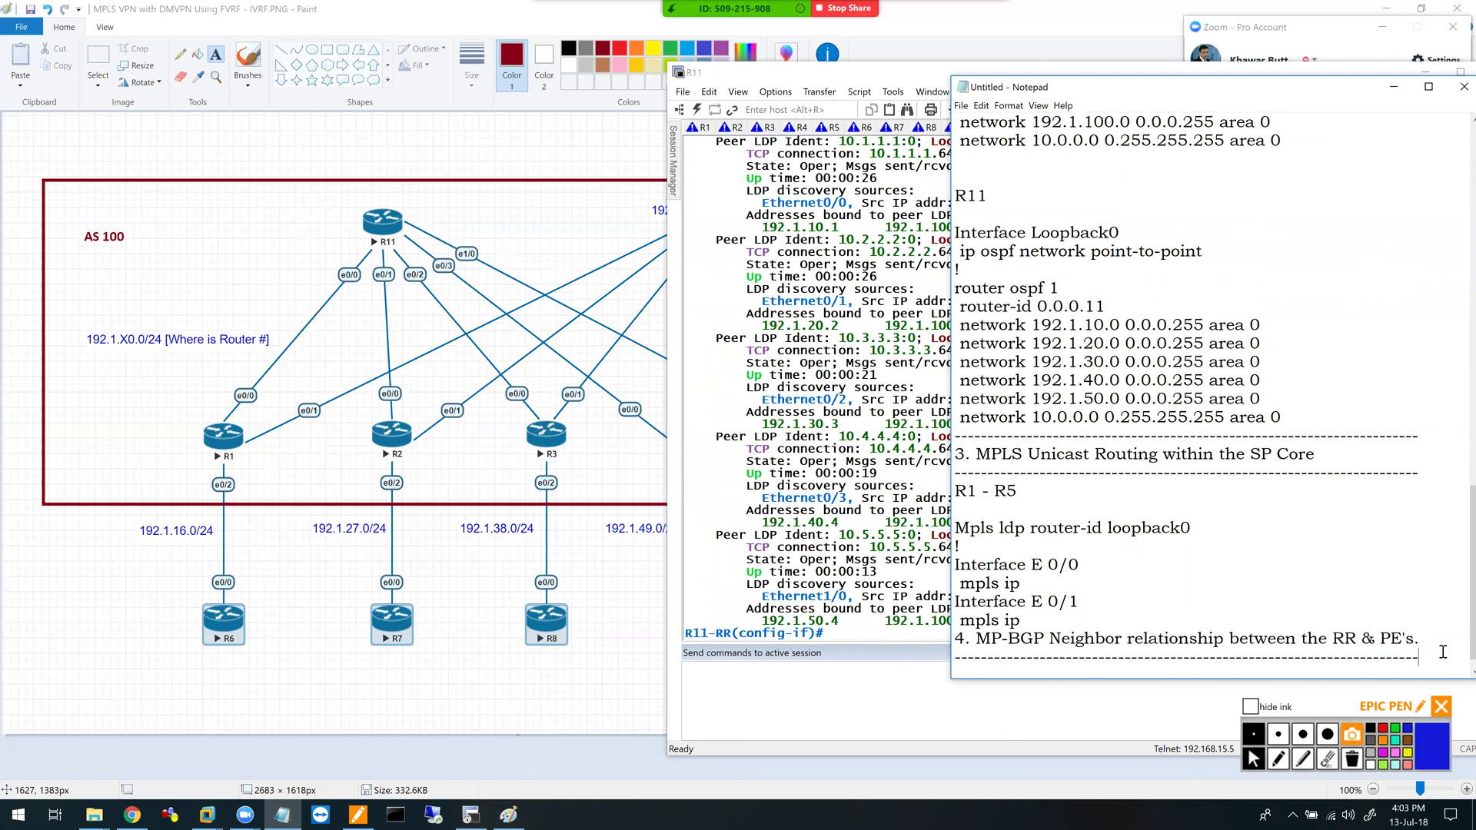
# - Add a dashed separator line above the section 4 heading
pyautogui.moveTo(1433, 659); pyautogui.dragTo(927, 650)
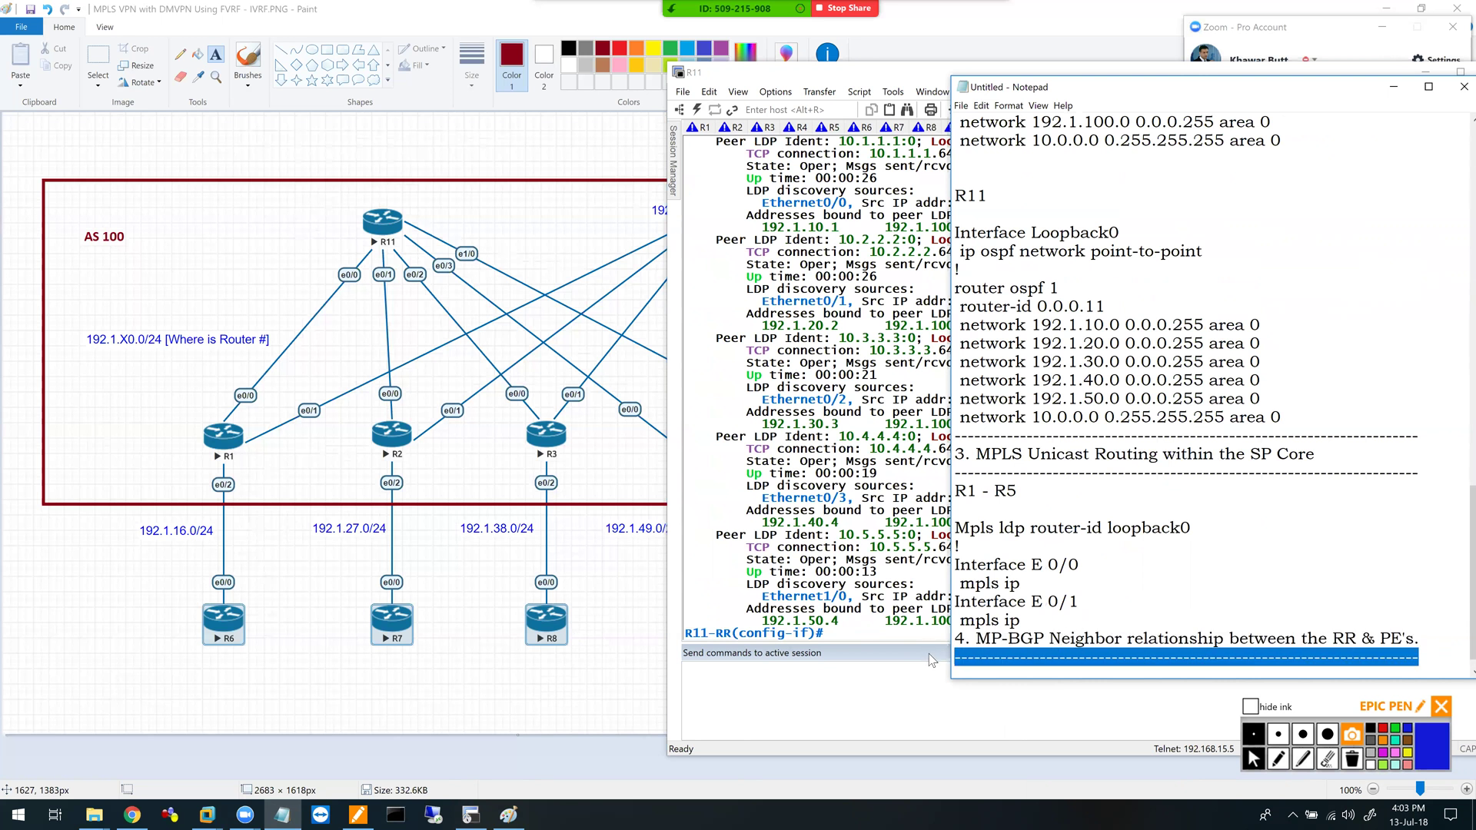
pyautogui.click(1052, 621)
pyautogui.press('Return')
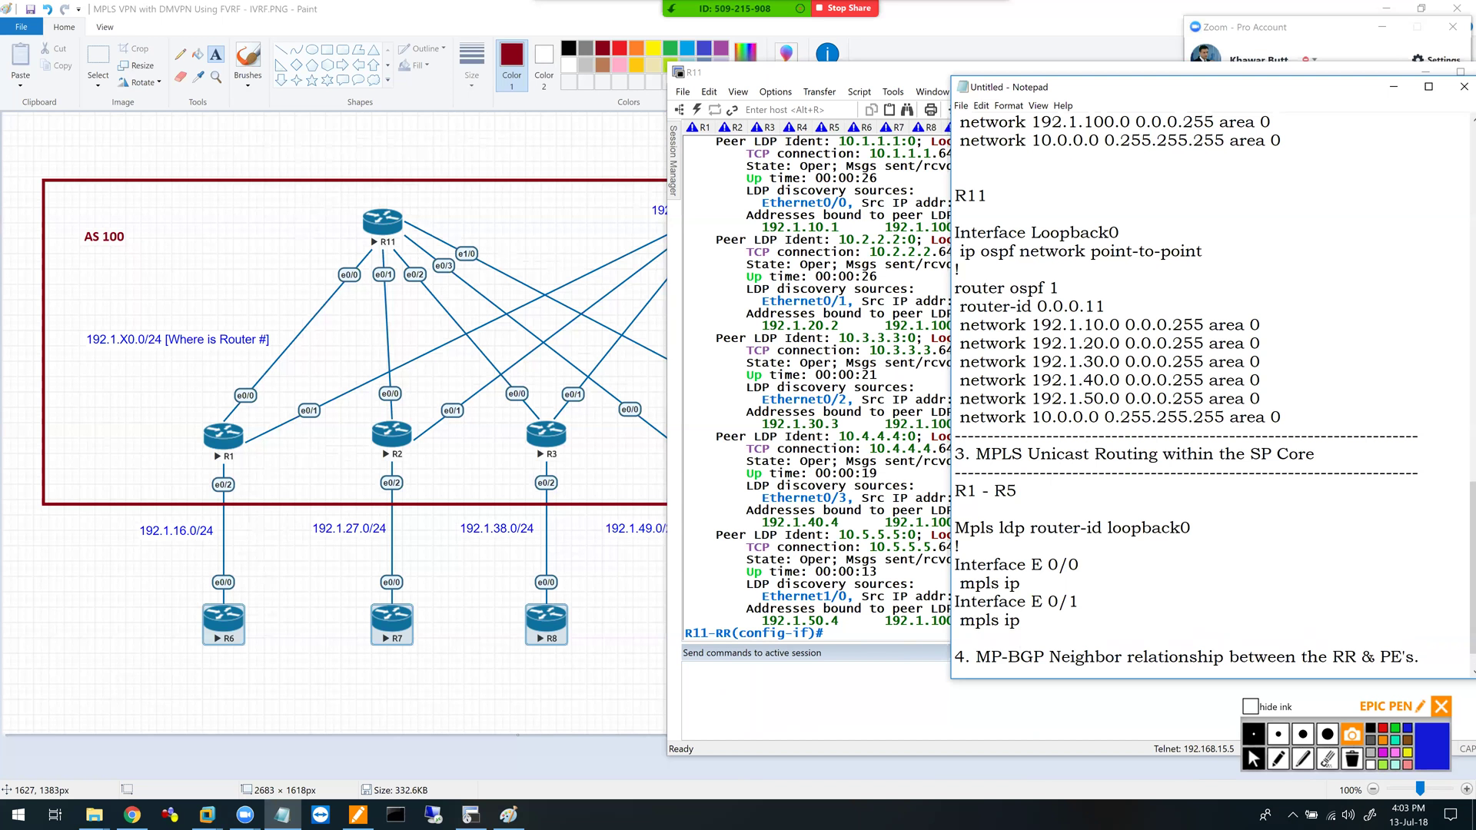
pyautogui.write('--------------------------------------------------------------------')
pyautogui.scroll(-1, 1289, 610)
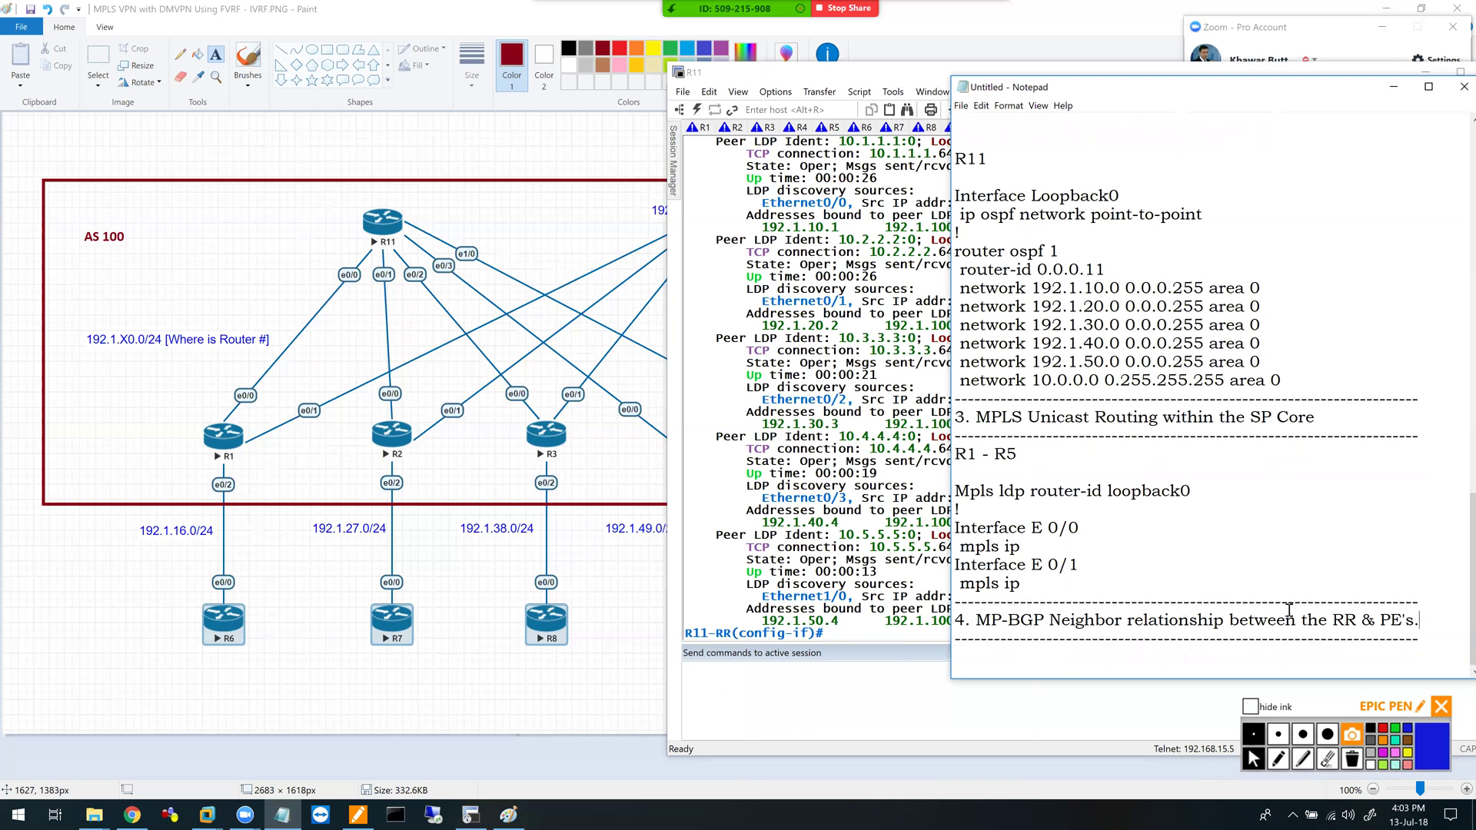
pyautogui.click(1439, 639)
# - Write 'R1 - R5' with router bgp 100, neighbor 10.11.11.11 remote-as 100 and update-source lo0
pyautogui.press('Return')
pyautogui.write('R1')
pyautogui.scroll(-1, 1186, 400)
pyautogui.write('- R5')
pyautogui.press('Return')
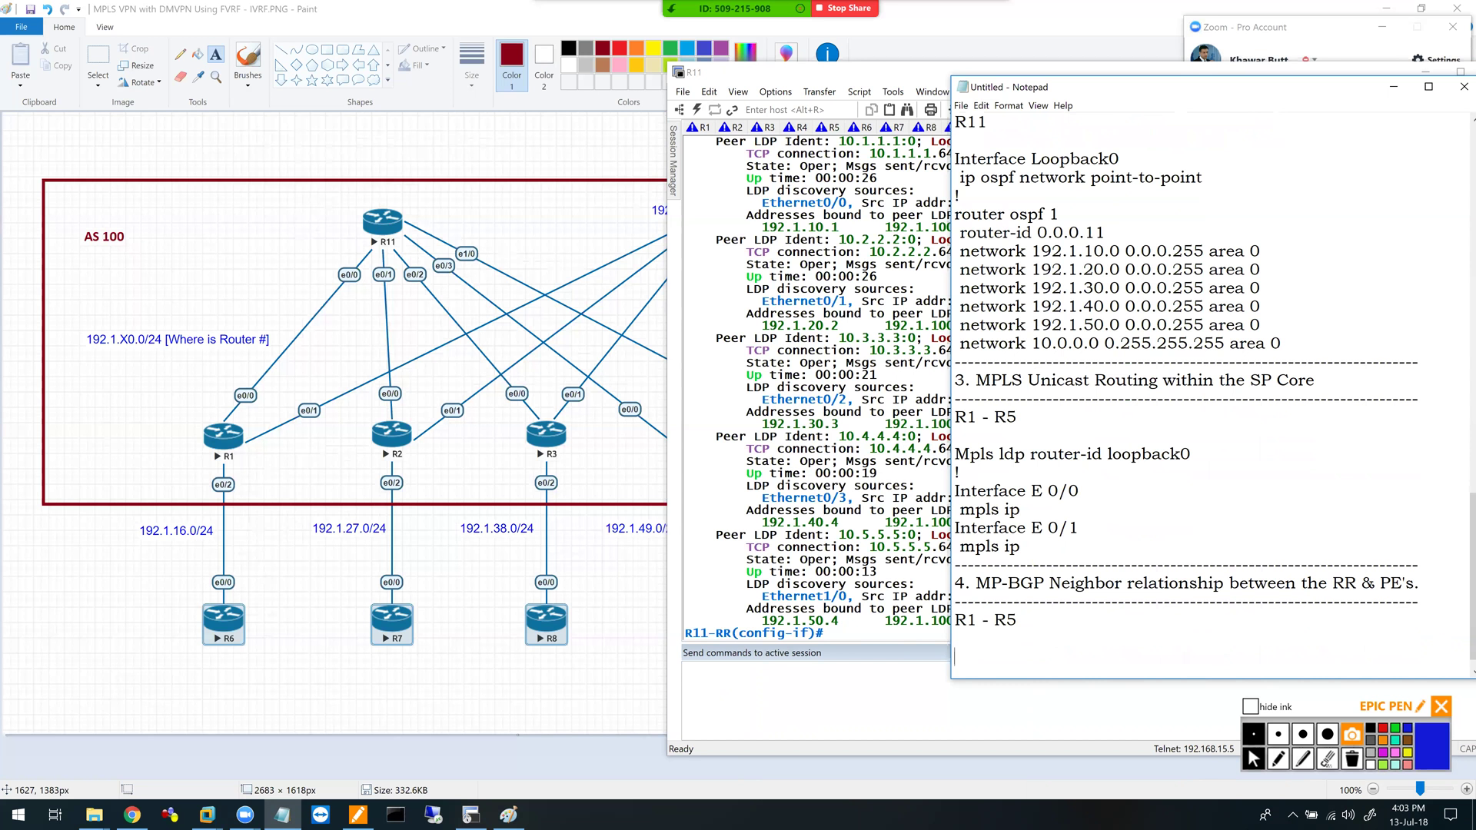
pyautogui.write('router bgp 100')
pyautogui.press('Return')
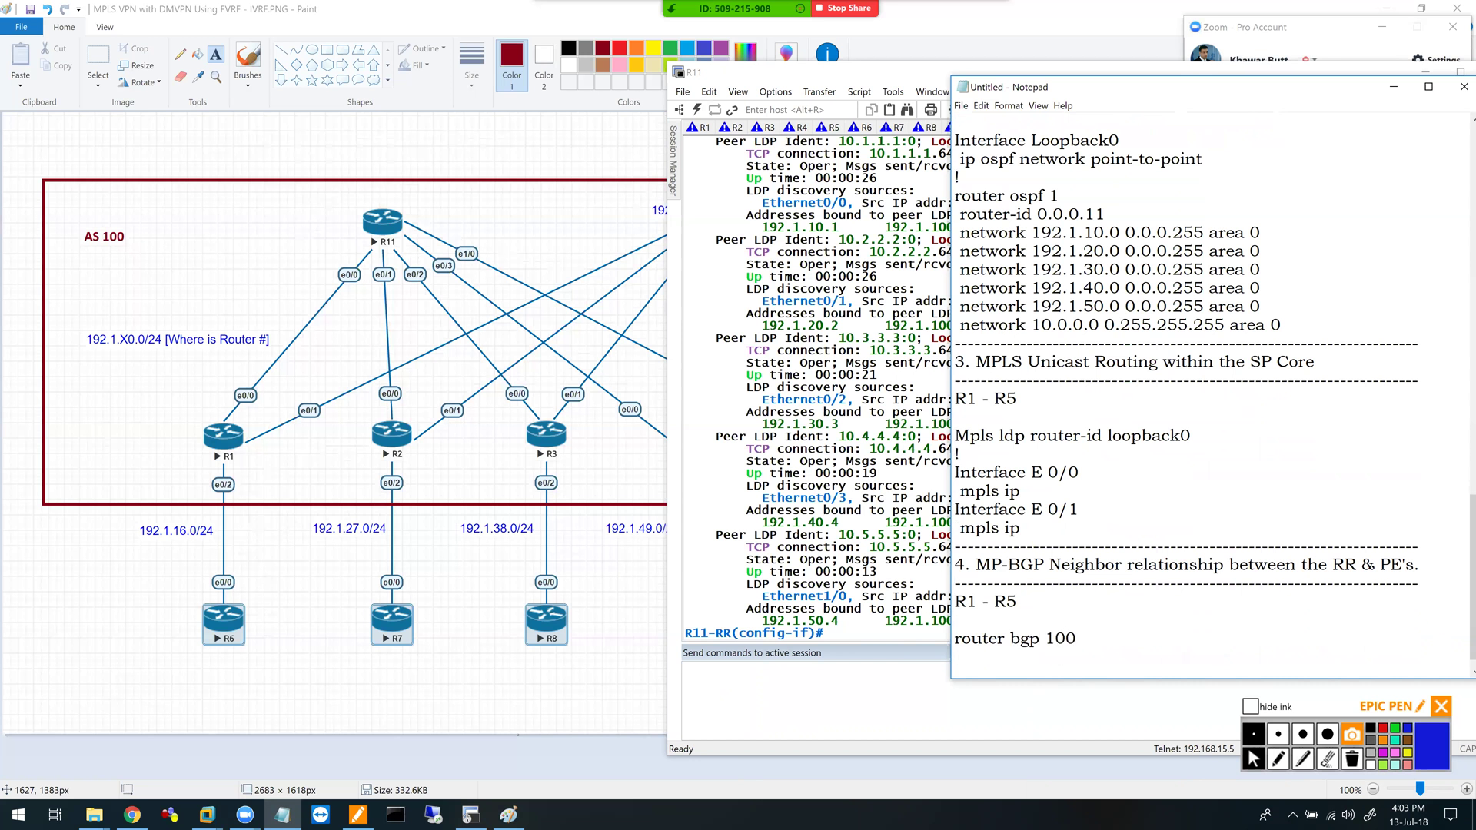
pyautogui.write('neighbor 10.11.11.11 ')
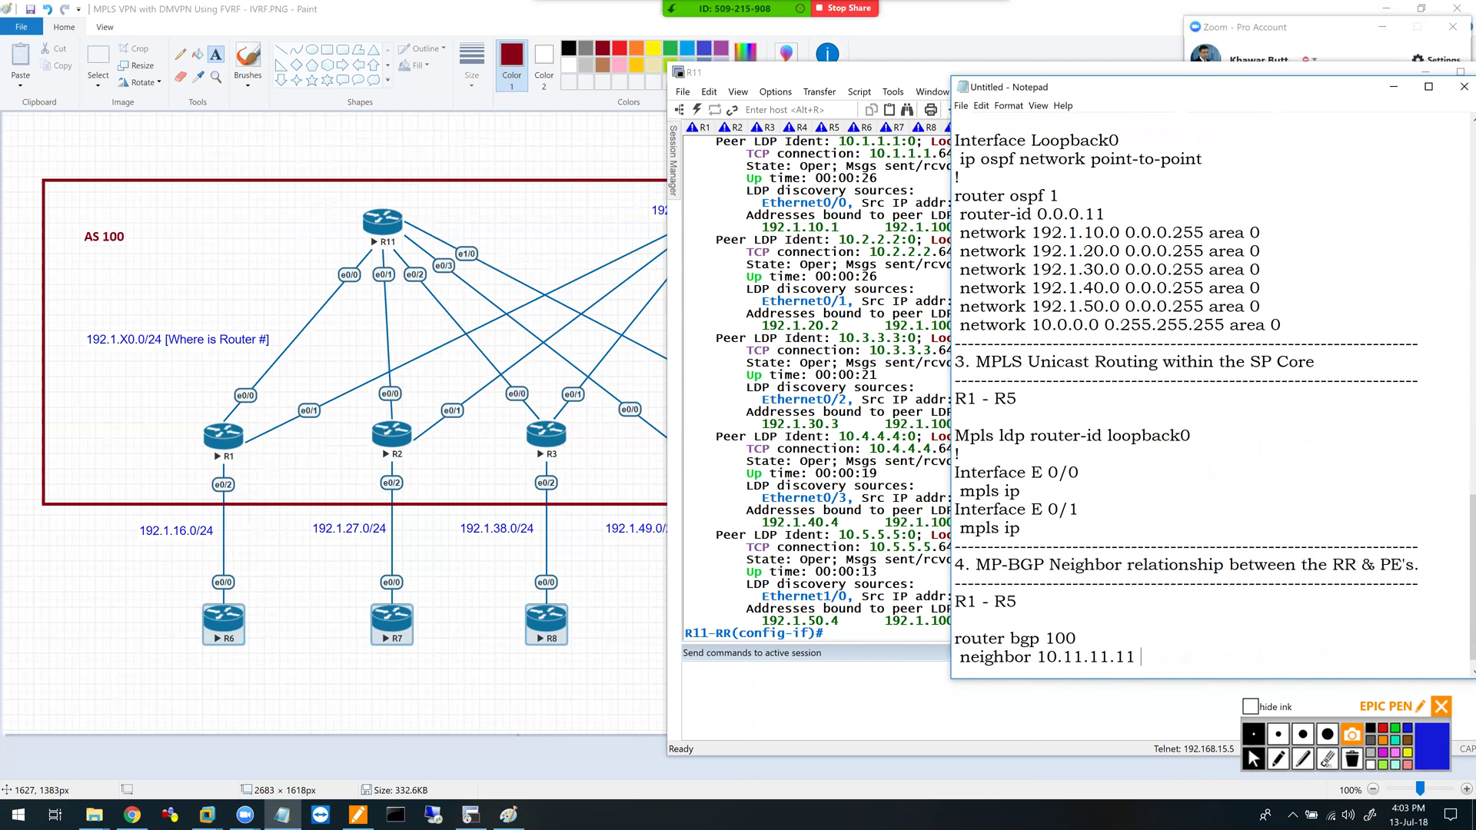
pyautogui.write('remote-as 100')
pyautogui.press('Return')
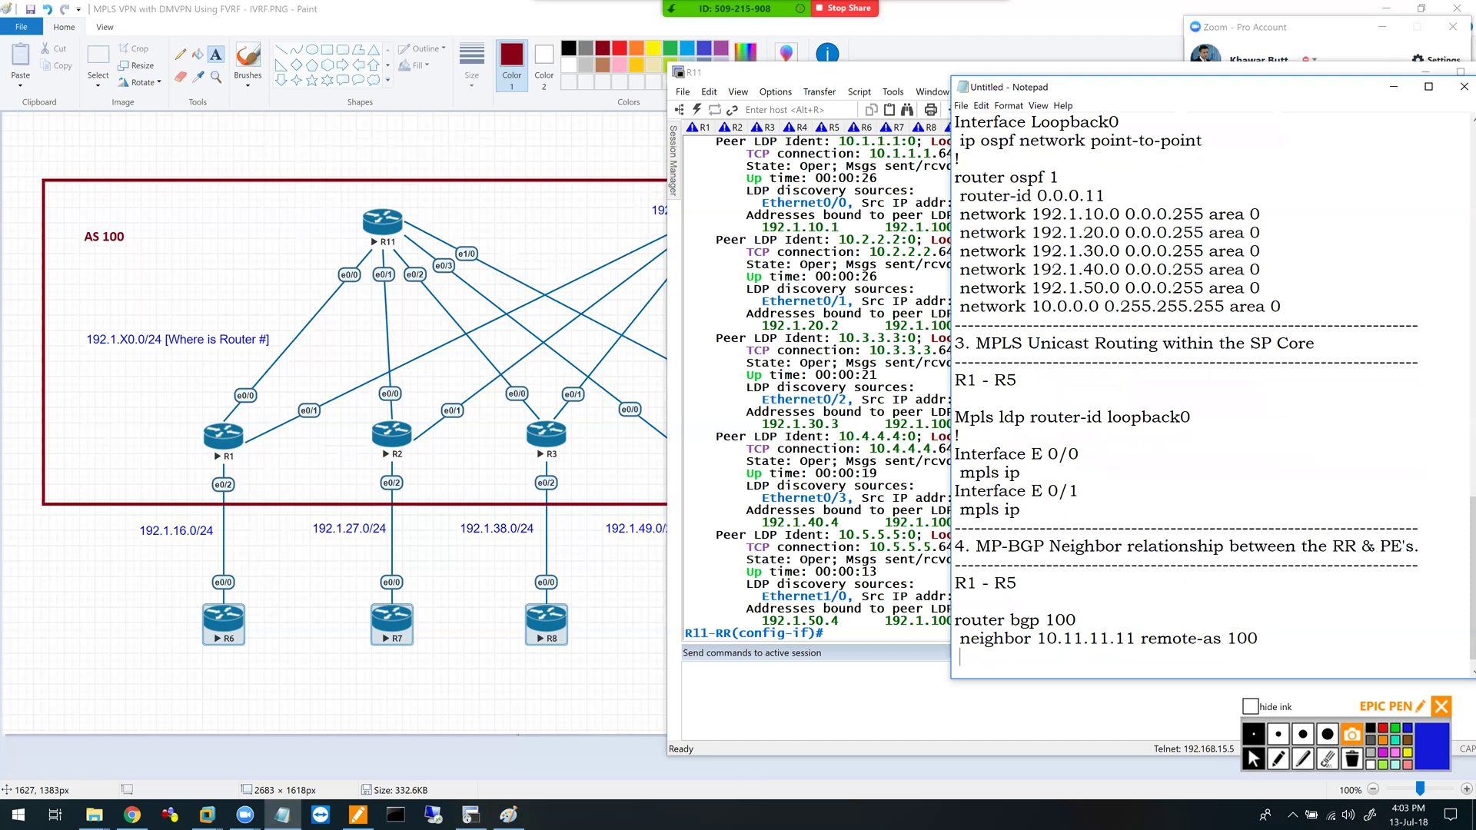
pyautogui.write('neighbor 10.11.11.11 update-sour')
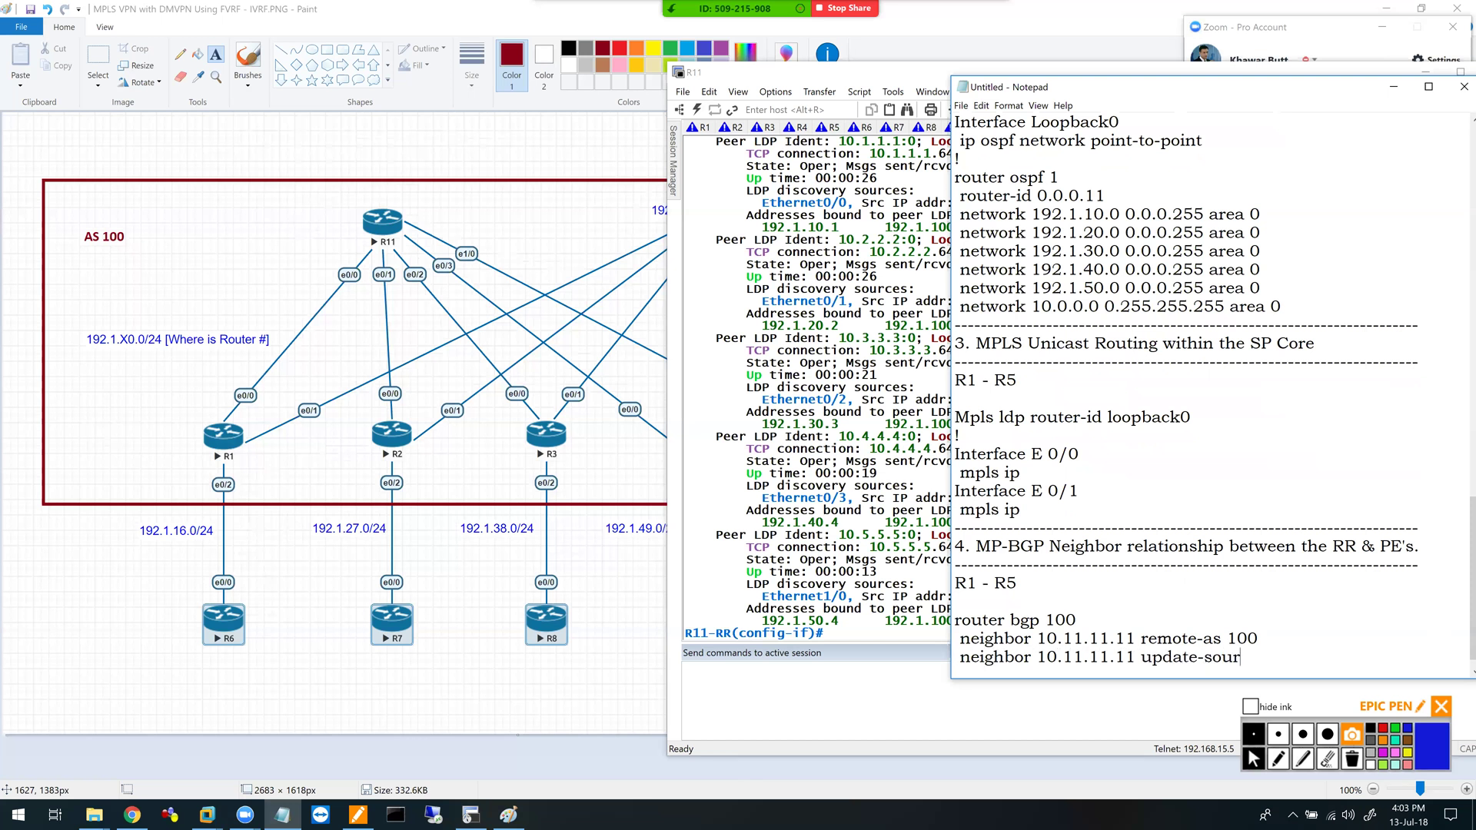
pyautogui.write('ce lo0')
pyautogui.press('Return')
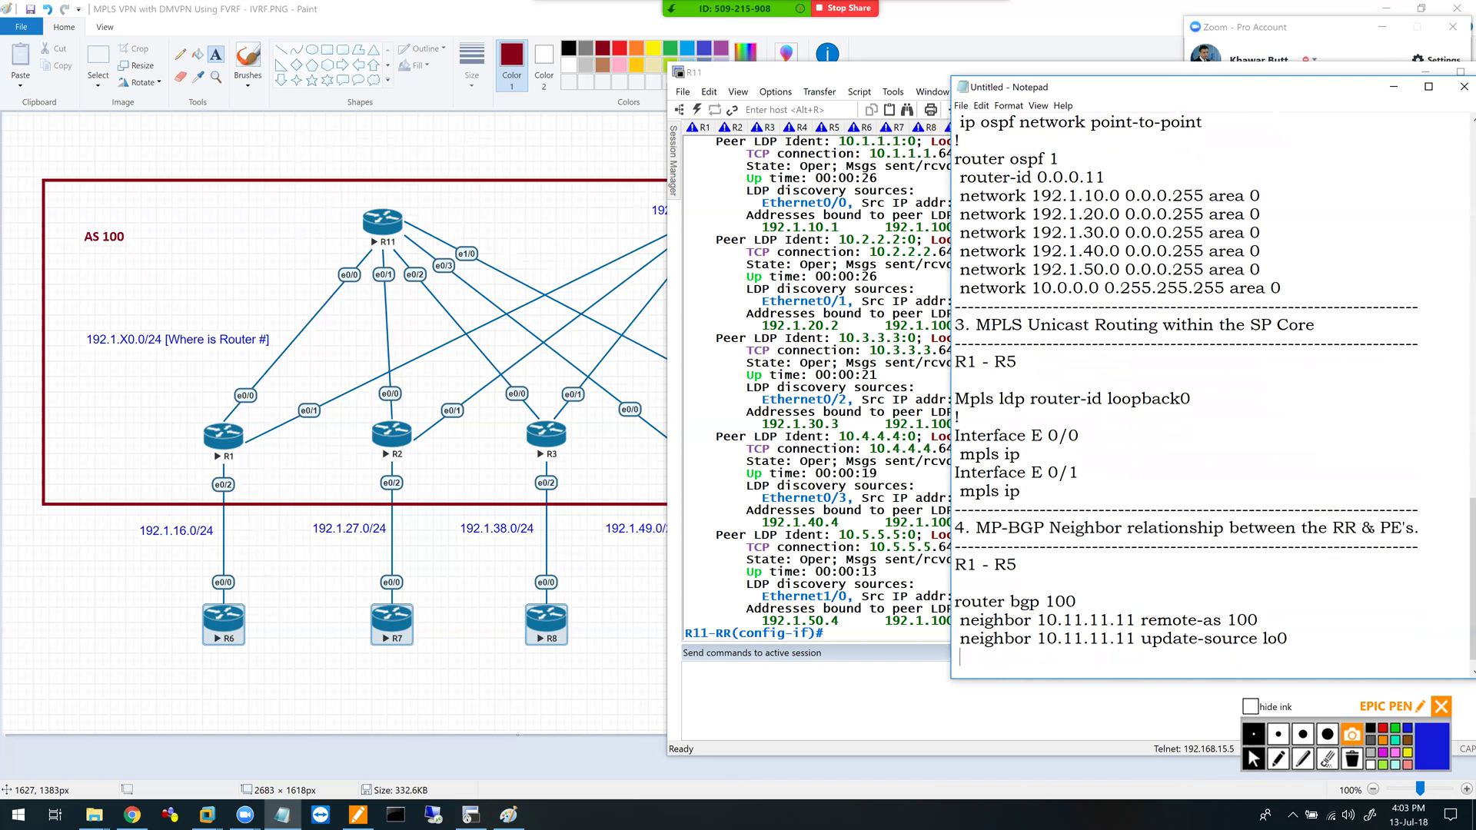
# - Add address-family vpnv4 activating 10.11.11.11 with send-community extended, then select the block
pyautogui.press('BackSpace')
pyautogui.press('Return')
pyautogui.write('addres-fa')
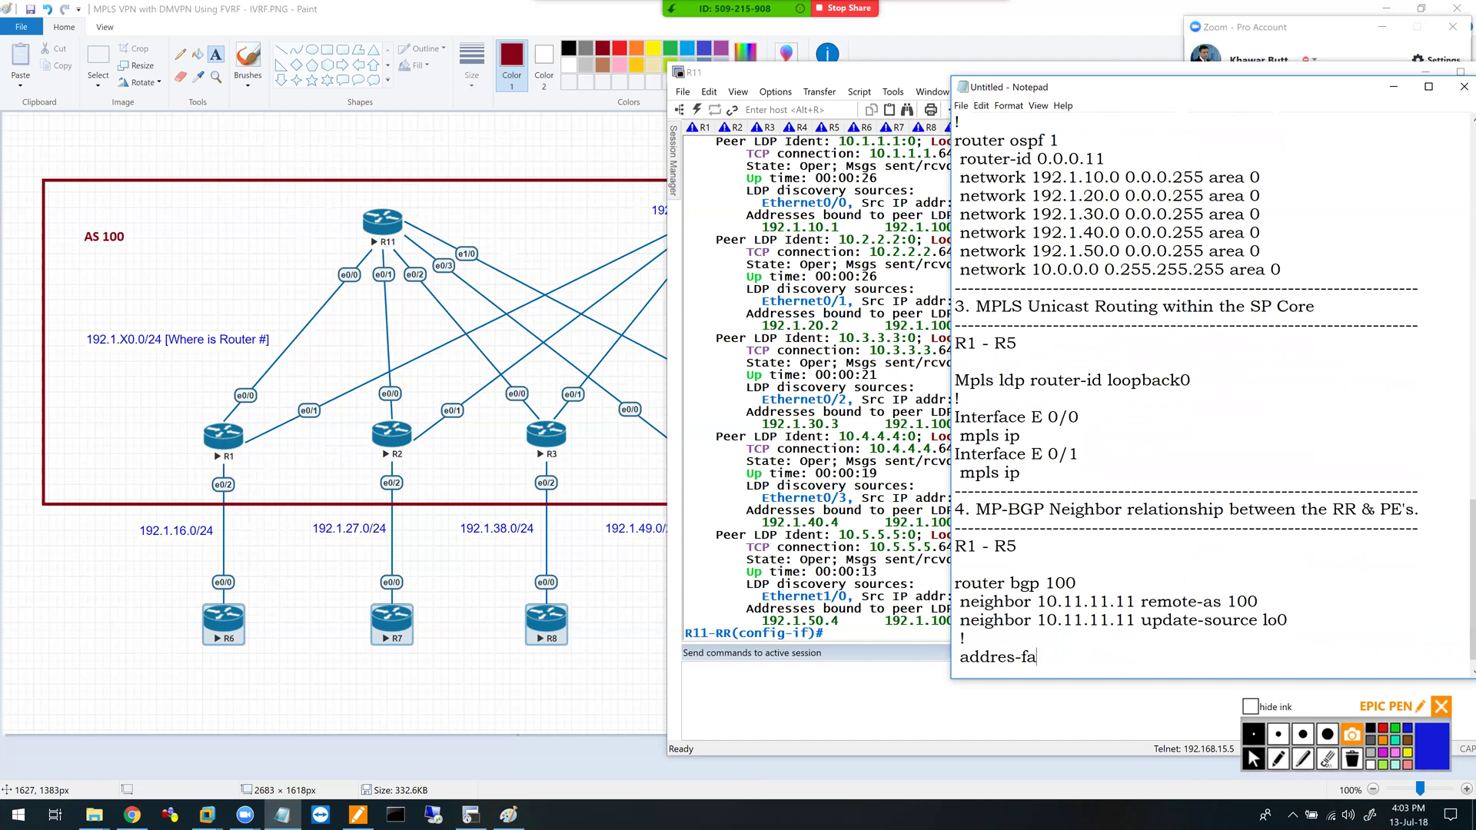
pyautogui.write('mily vpnv4')
pyautogui.press('Return')
pyautogui.write('neighbor 10.11.11.11 ')
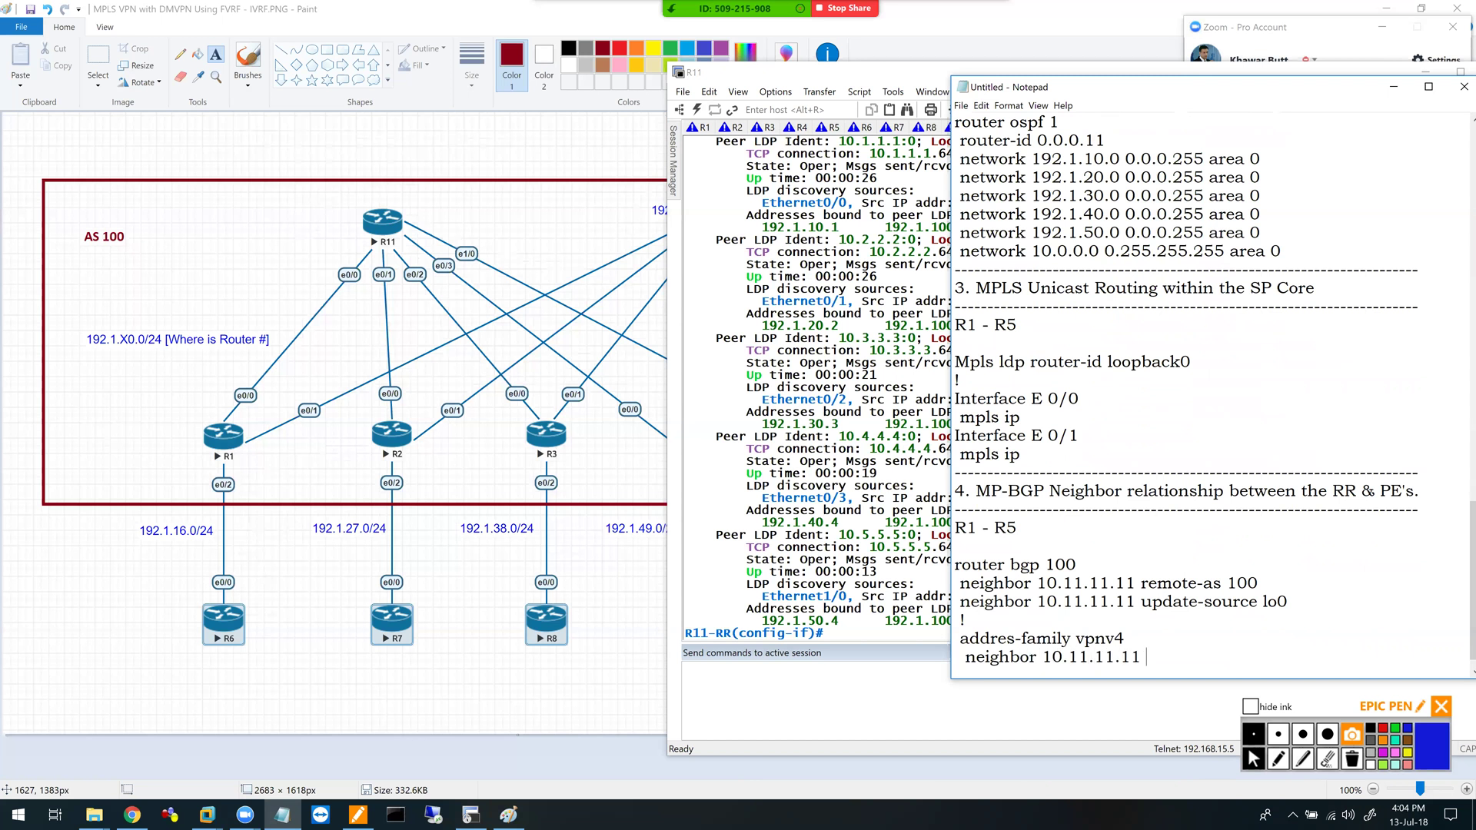
pyautogui.write('activate')
pyautogui.press('Return')
pyautogui.write('neig')
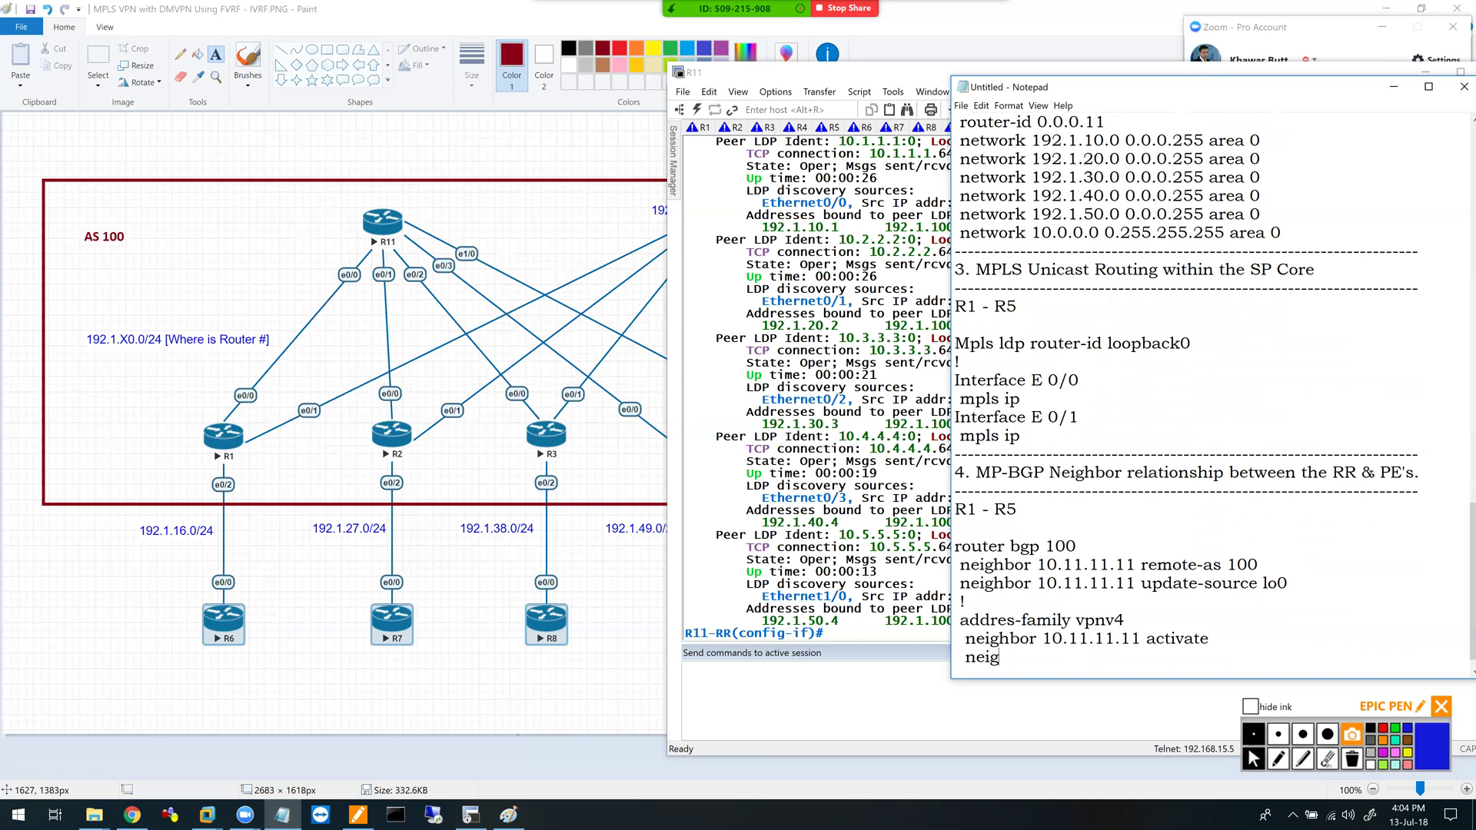
pyautogui.write('hbor 10.11.11')
pyautogui.write('.11 send')
pyautogui.write('-co')
pyautogui.press('BackSpace')
pyautogui.write('-commun')
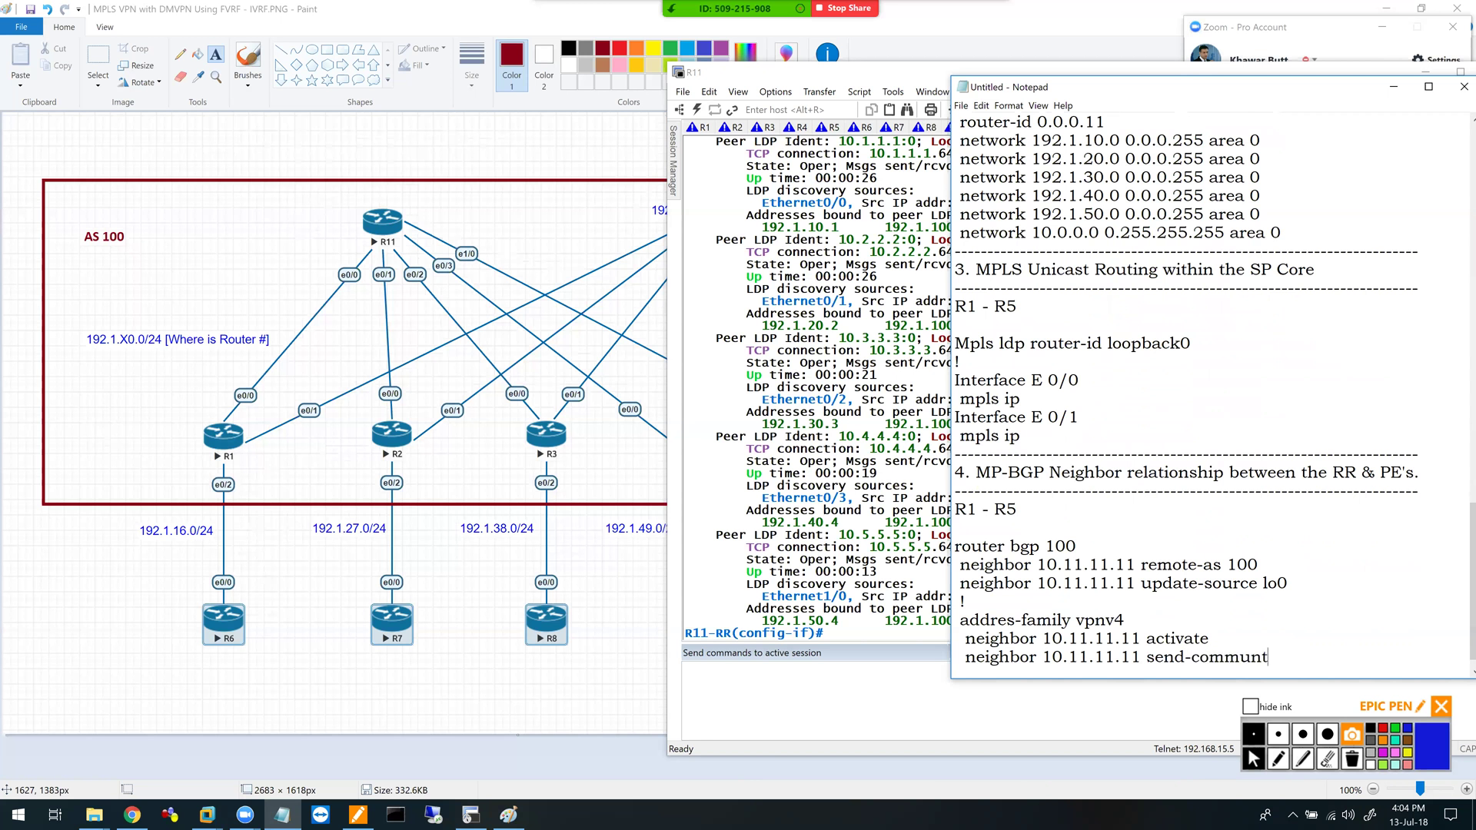
pyautogui.write('ity extended')
pyautogui.press('Return')
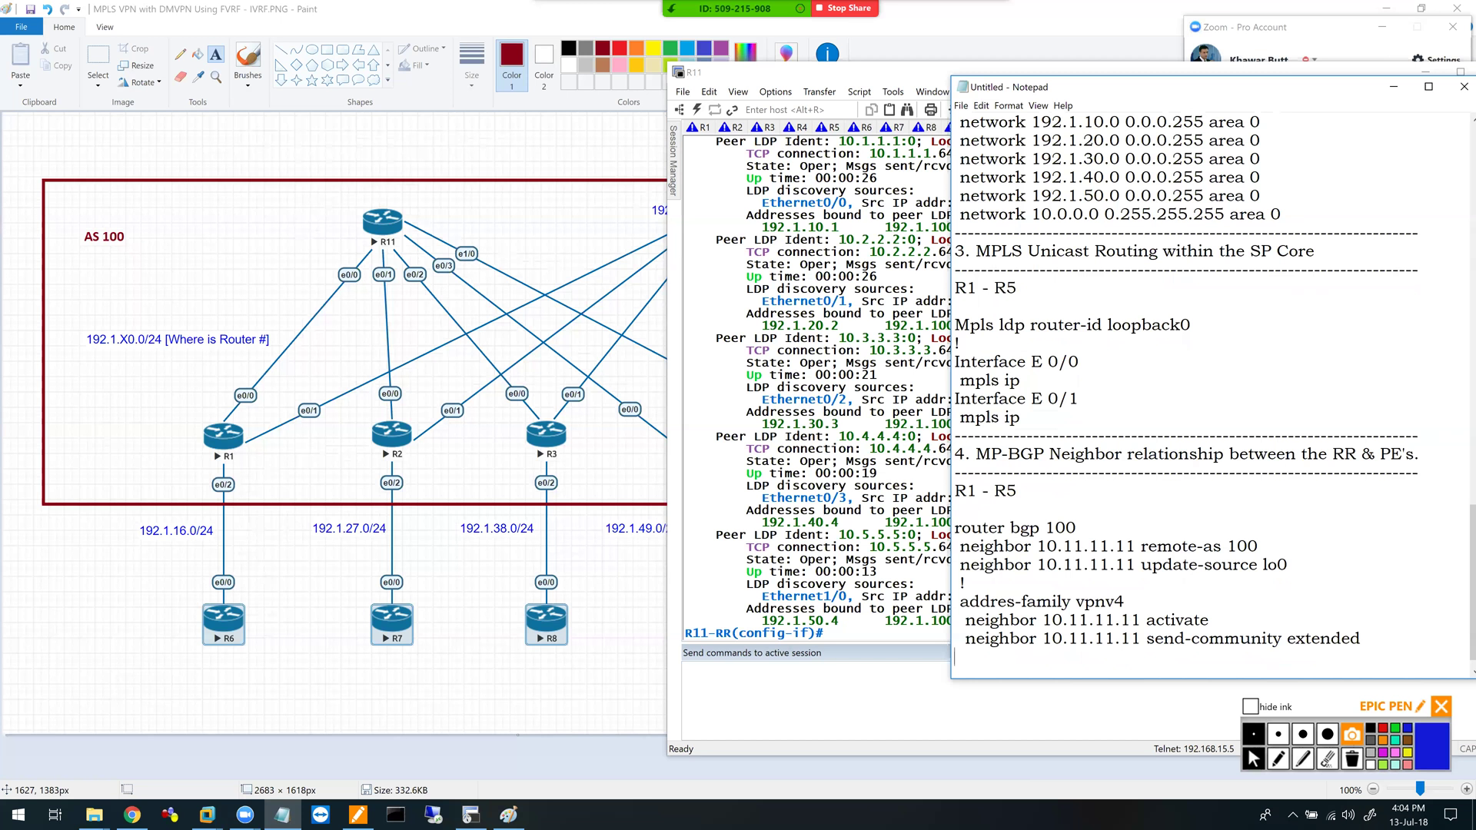
pyautogui.hotkey('shift', 'Up')
pyautogui.hotkey('shift', 'Up')
pyautogui.hotkey('shift', 'Up')
pyautogui.hotkey('shift', 'Up')
pyautogui.hotkey('shift', 'Up')
pyautogui.hotkey('shift', 'Up')
pyautogui.hotkey('shift', 'Up')
pyautogui.hotkey('ctrl', 'c')
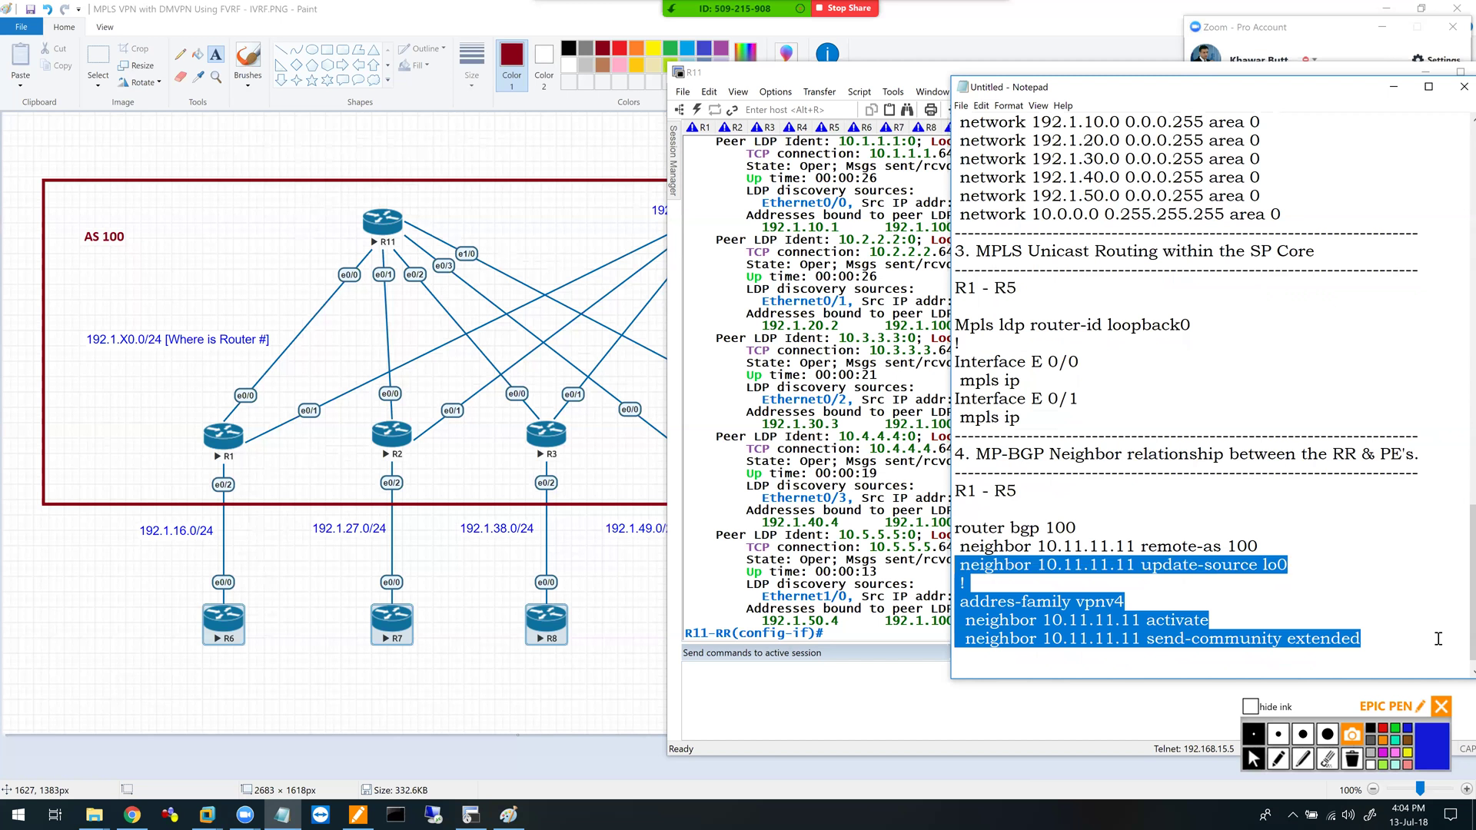
# - Paste the BGP block into R1, then fix 'addres-family' to 'address-family' in the notes and recopy
pyautogui.click(703, 129)
pyautogui.rightClick(1305, 577)
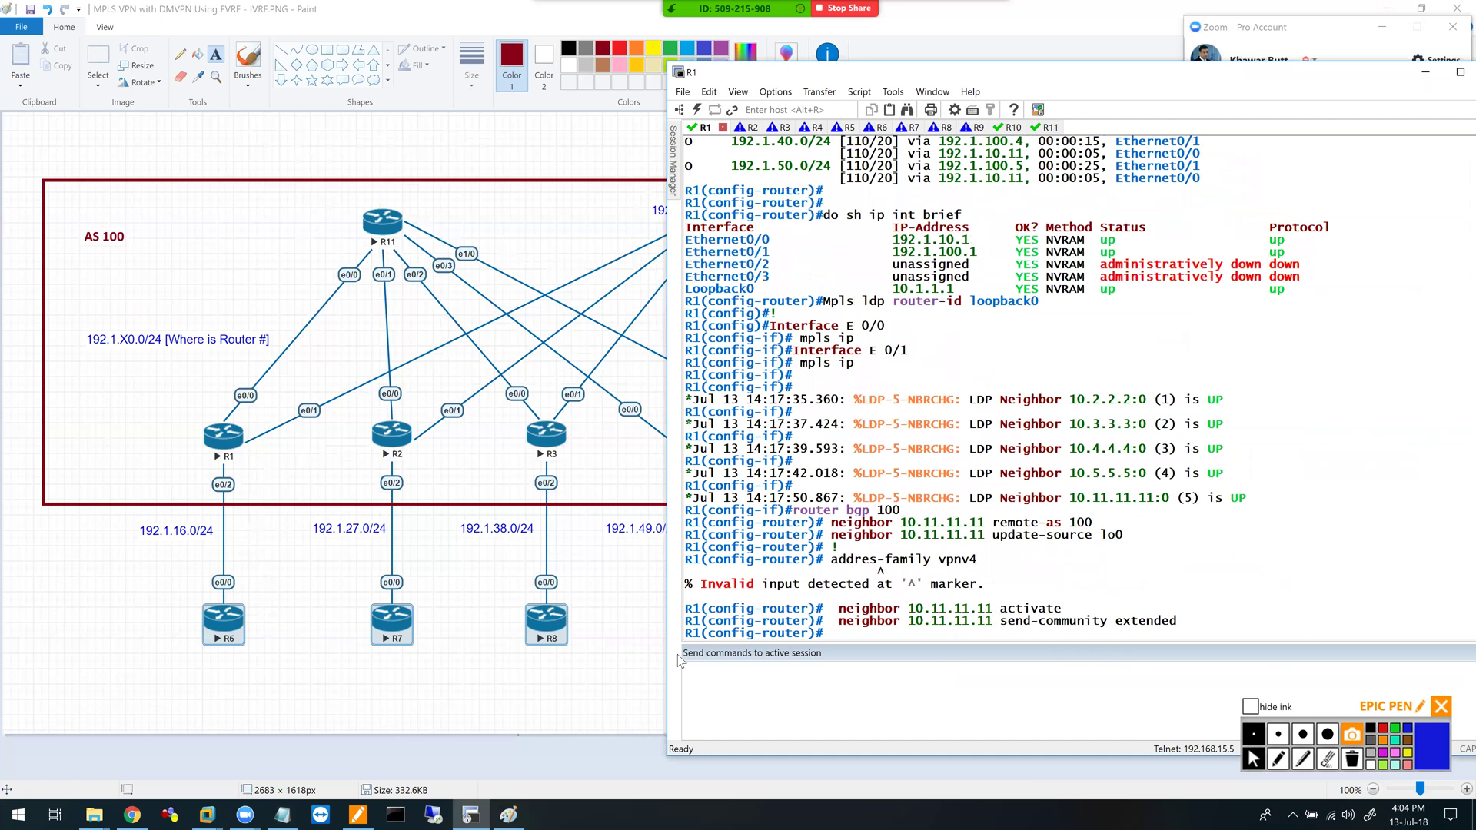
pyautogui.click(286, 814)
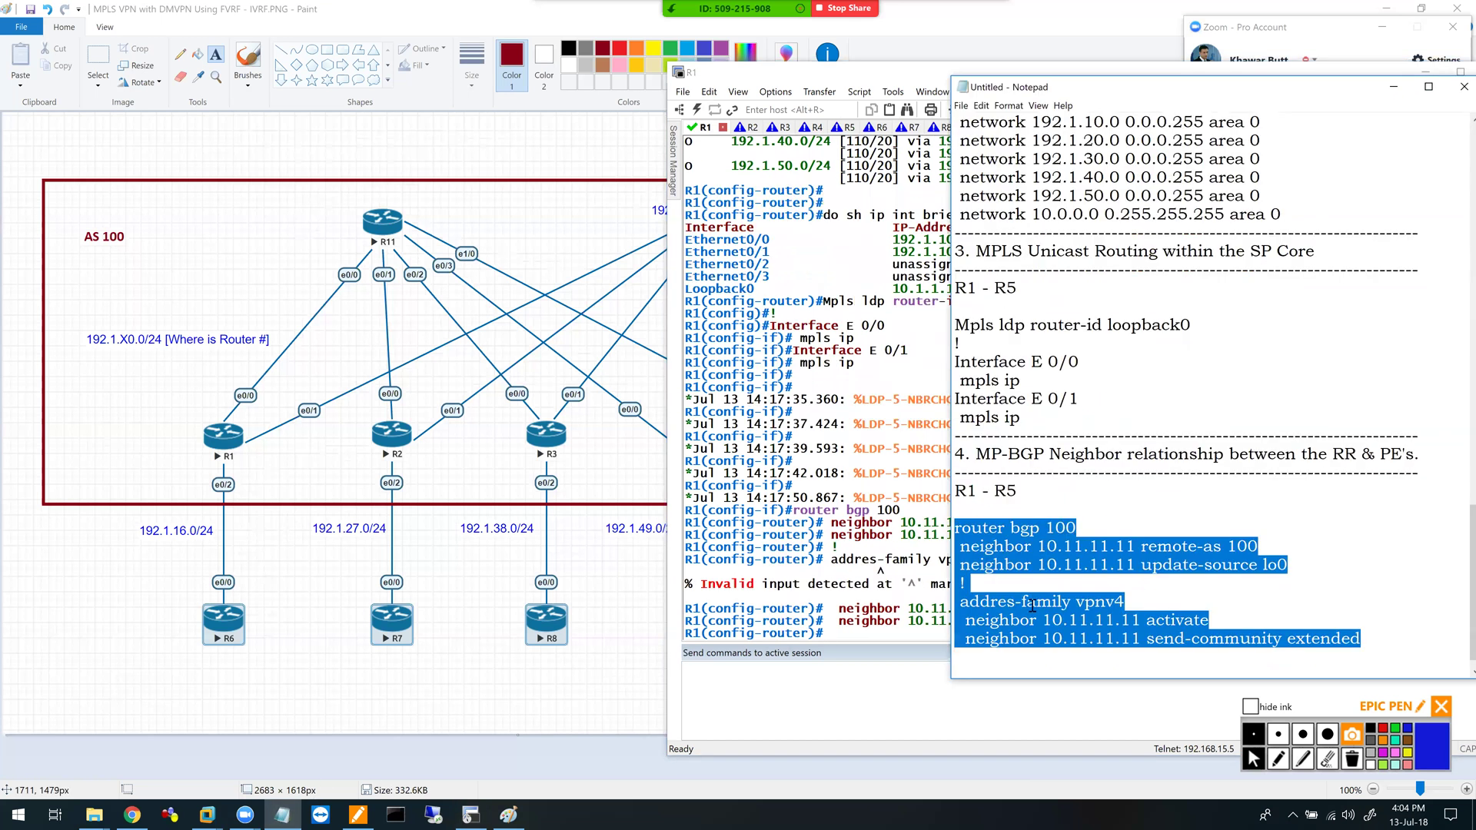
pyautogui.click(1007, 602)
pyautogui.write('s')
pyautogui.moveTo(1361, 639); pyautogui.dragTo(953, 529)
pyautogui.hotkey('ctrl', 'c')
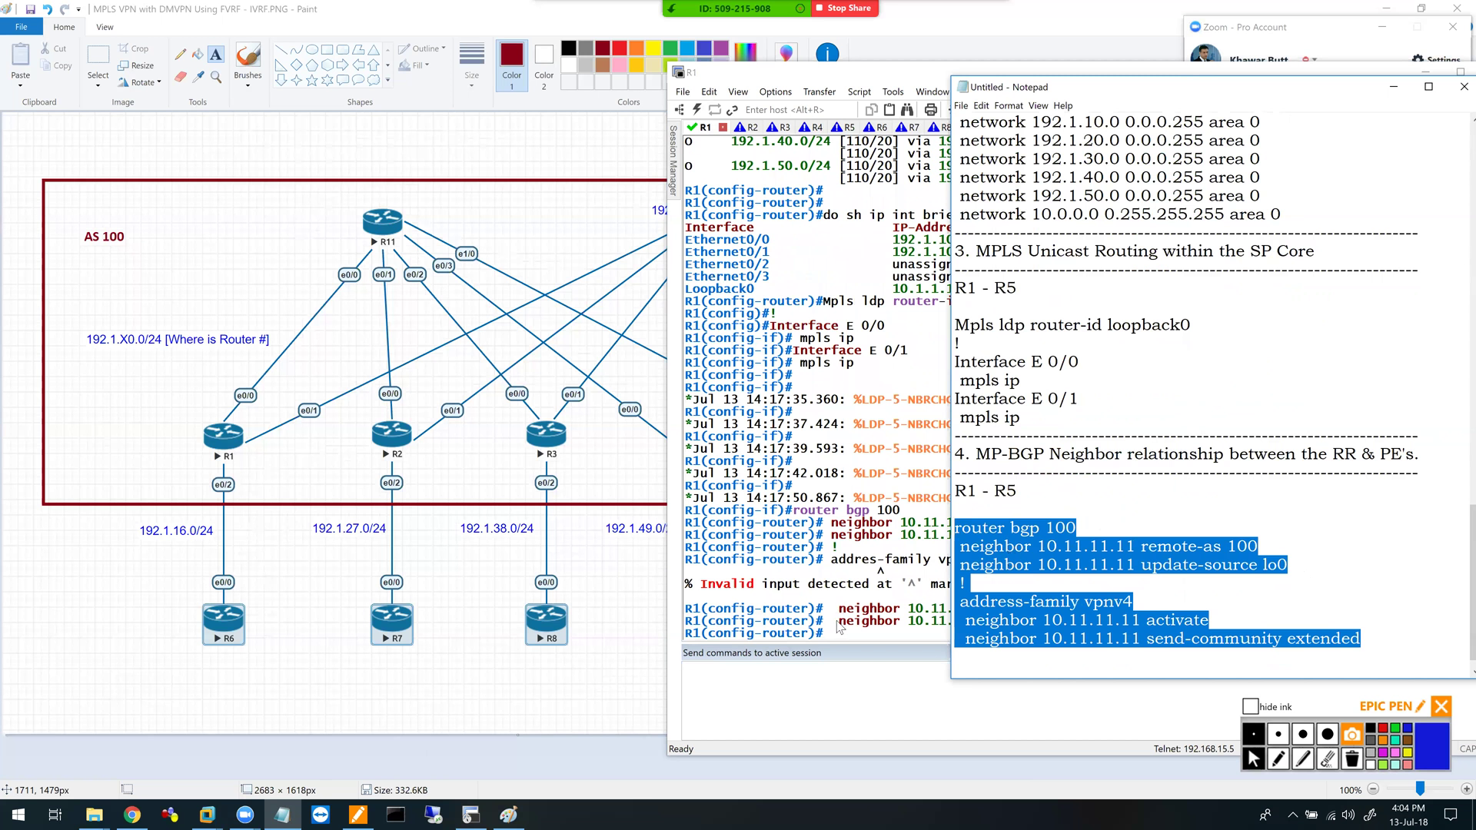
# - Remove R1's BGP with 'no router bgp 100' and paste the corrected block
pyautogui.click(847, 631)
pyautogui.write('no route')
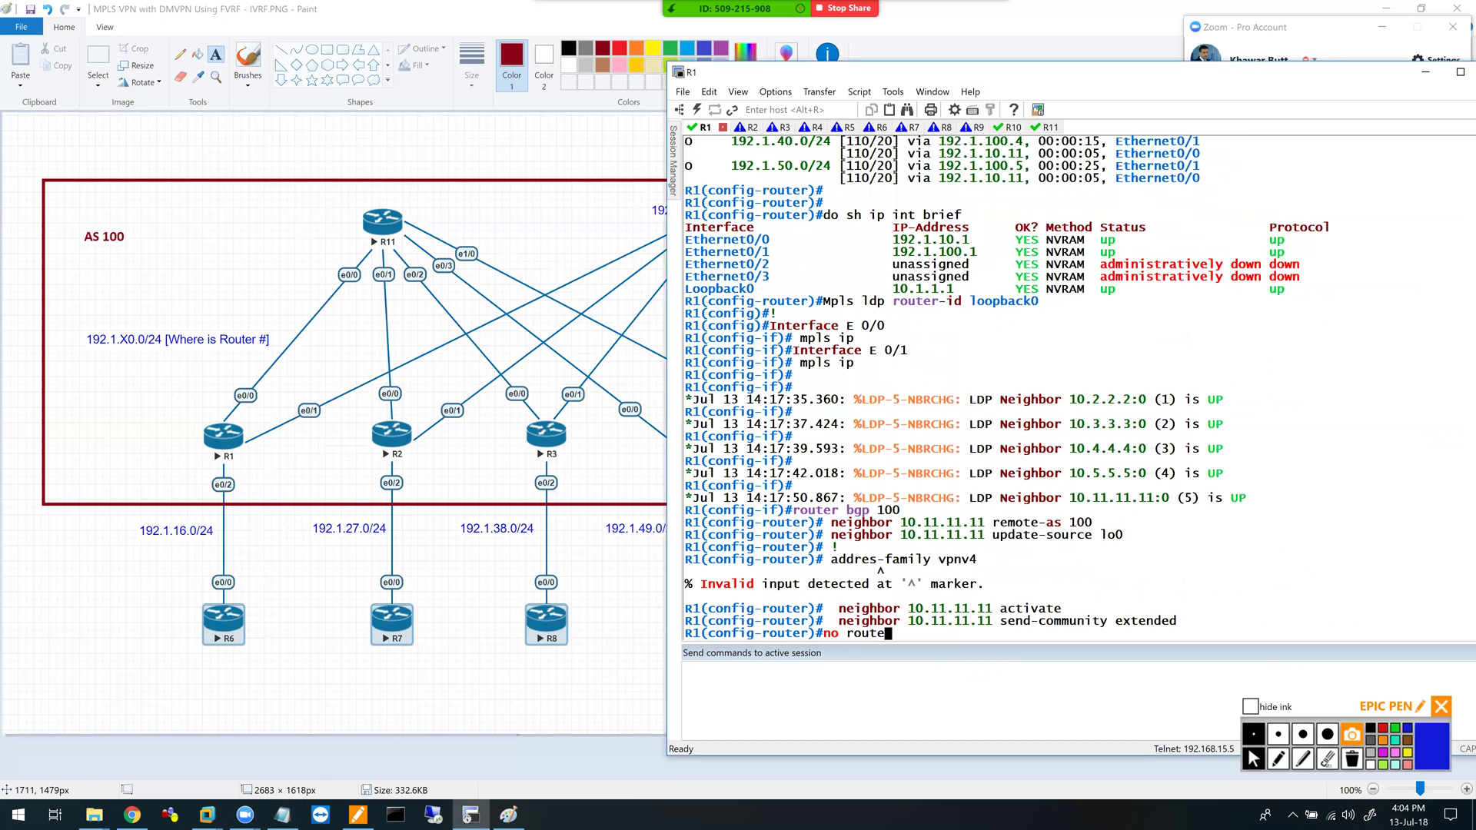
pyautogui.write('r bgp 100')
pyautogui.press('Return')
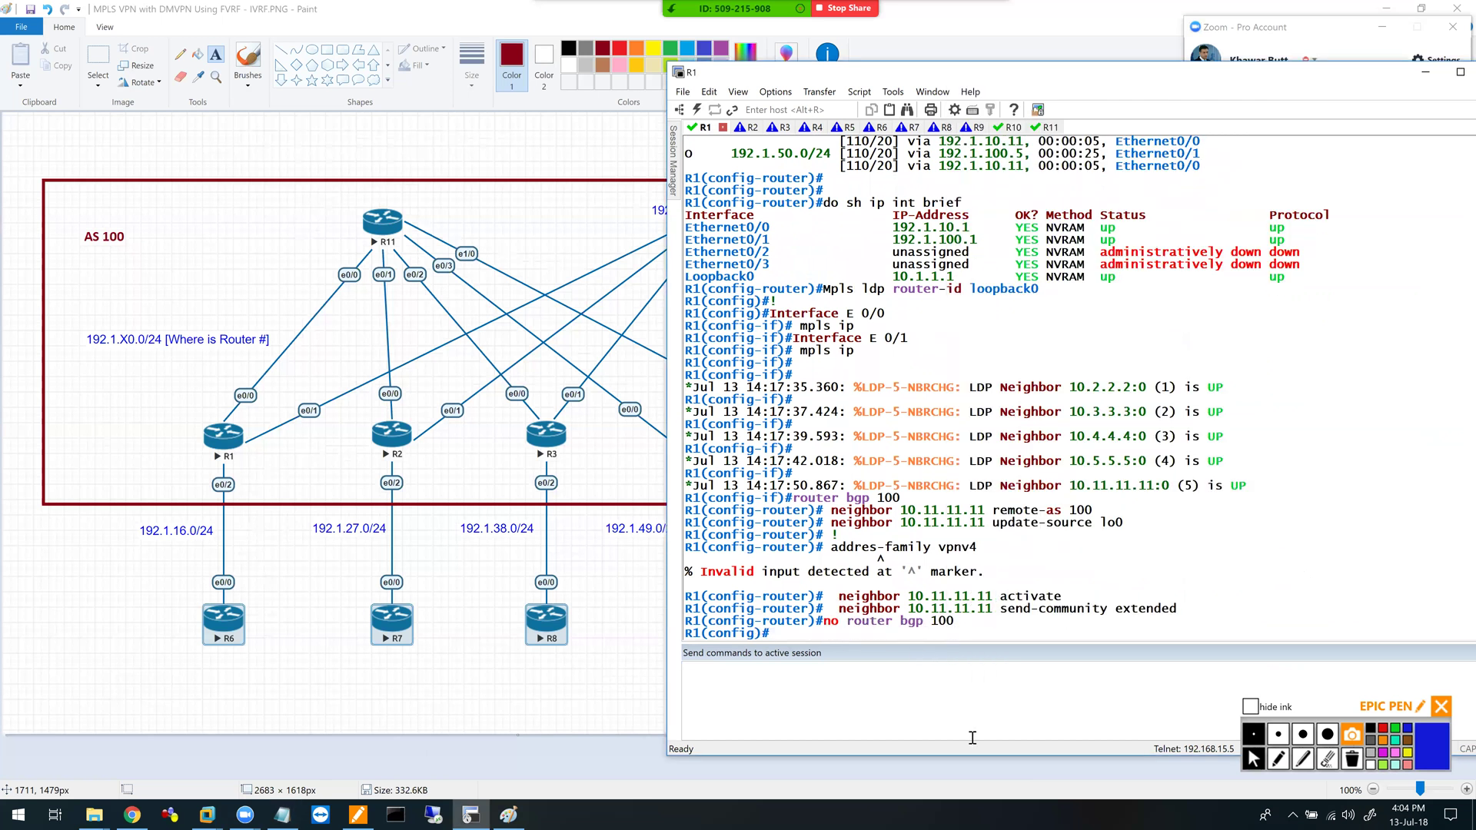
pyautogui.rightClick(1131, 544)
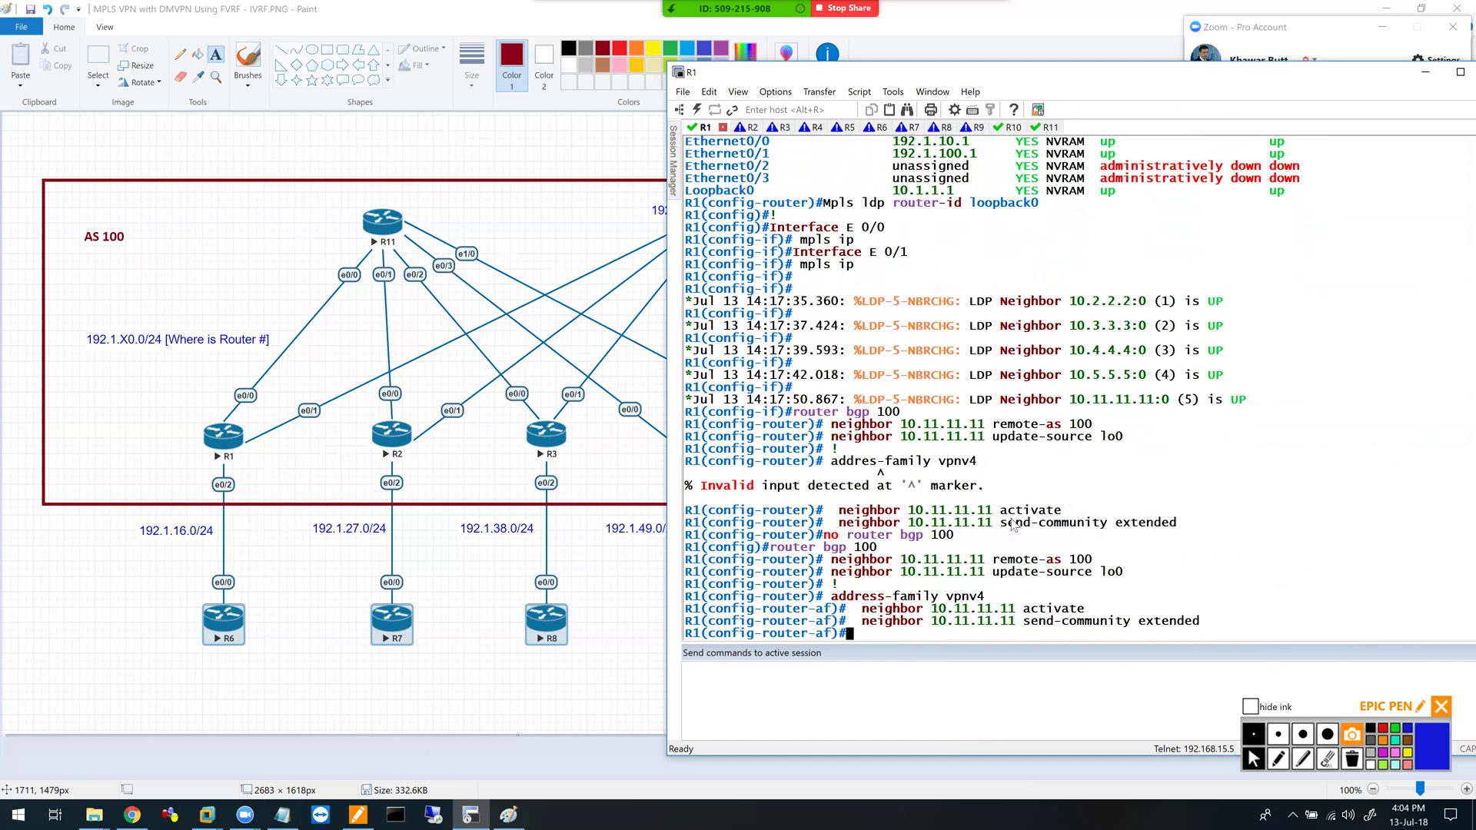
# - Paste the BGP 100 VPNv4 peering block into the R2 and R3 sessions
pyautogui.click(737, 127)
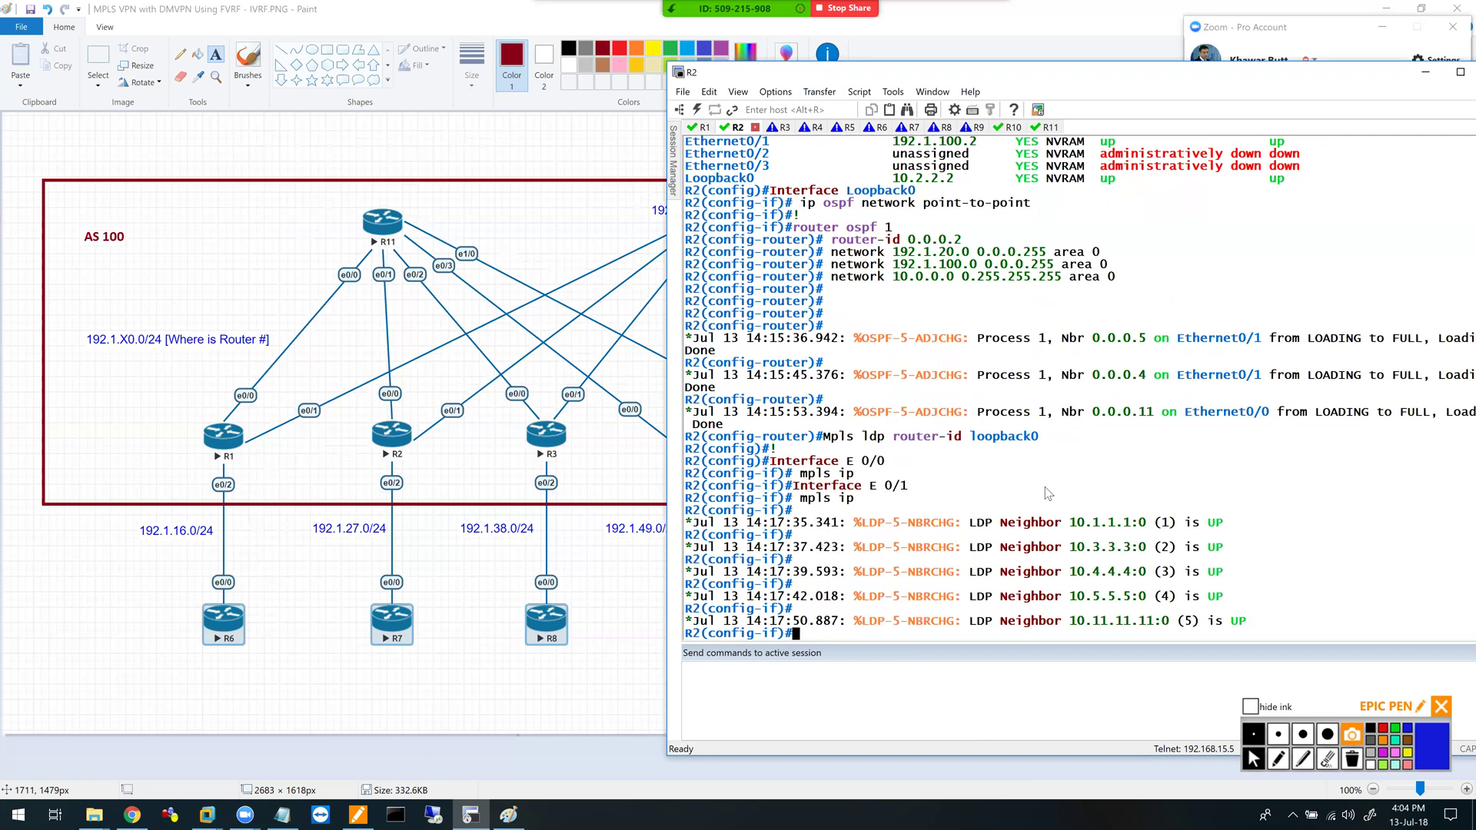
pyautogui.rightClick(1047, 492)
pyautogui.press('Return')
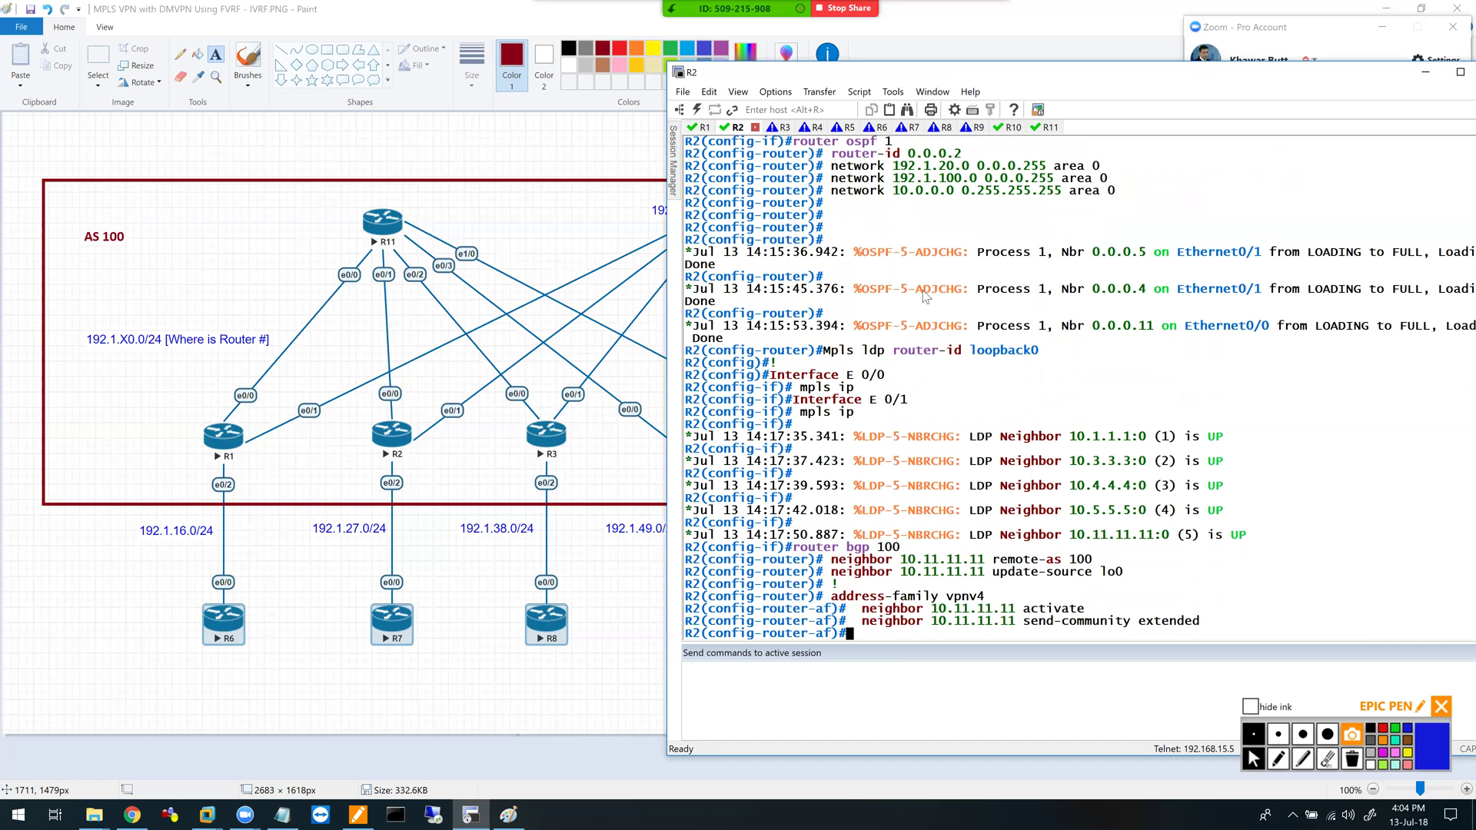
pyautogui.click(784, 127)
pyautogui.rightClick(928, 185)
pyautogui.press('Return')
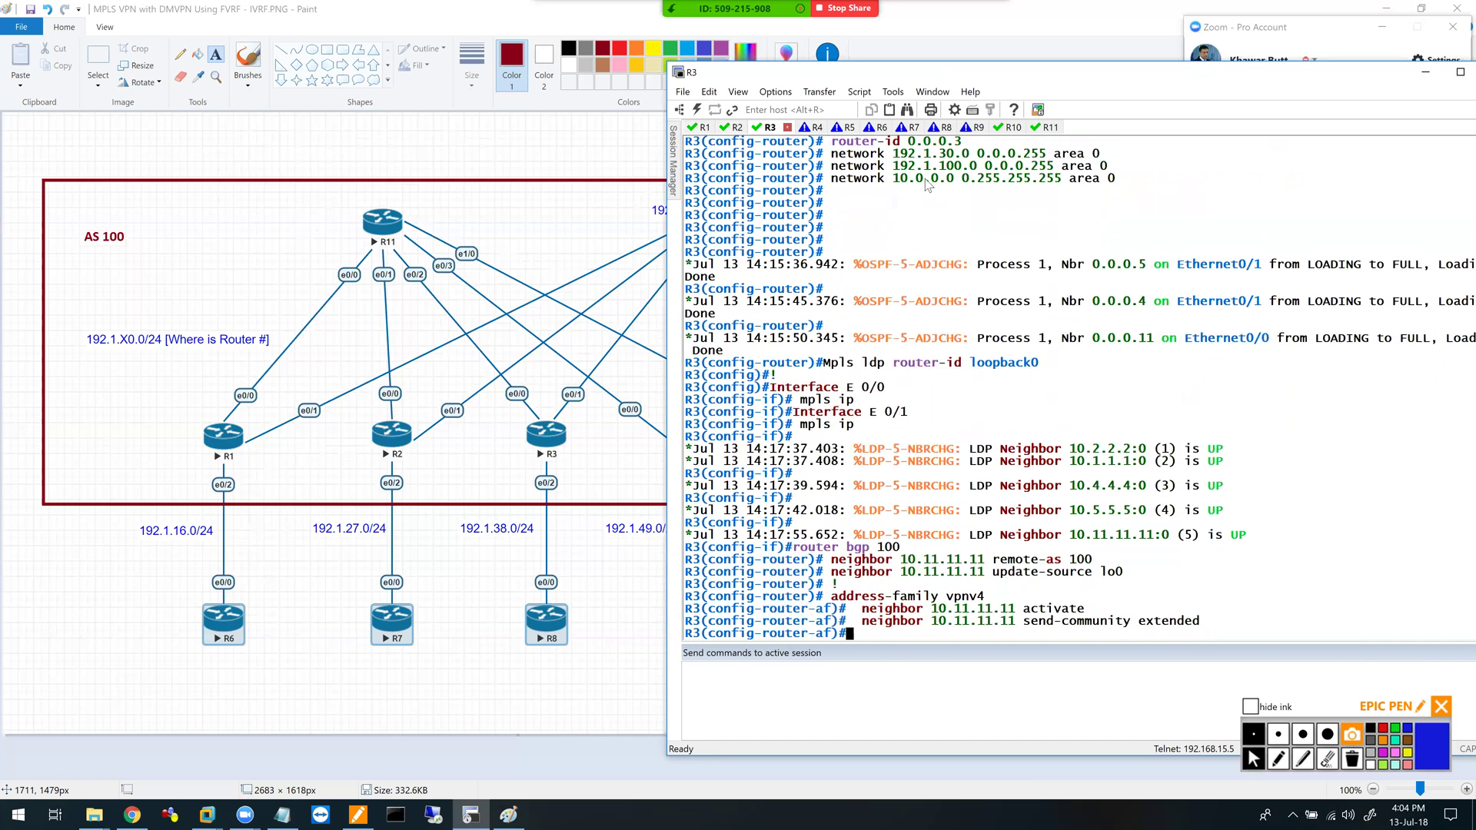
# - Paste the BGP 100 VPNv4 peering block into the R4 and R5 sessions
pyautogui.click(808, 126)
pyautogui.rightClick(881, 315)
pyautogui.press('Return')
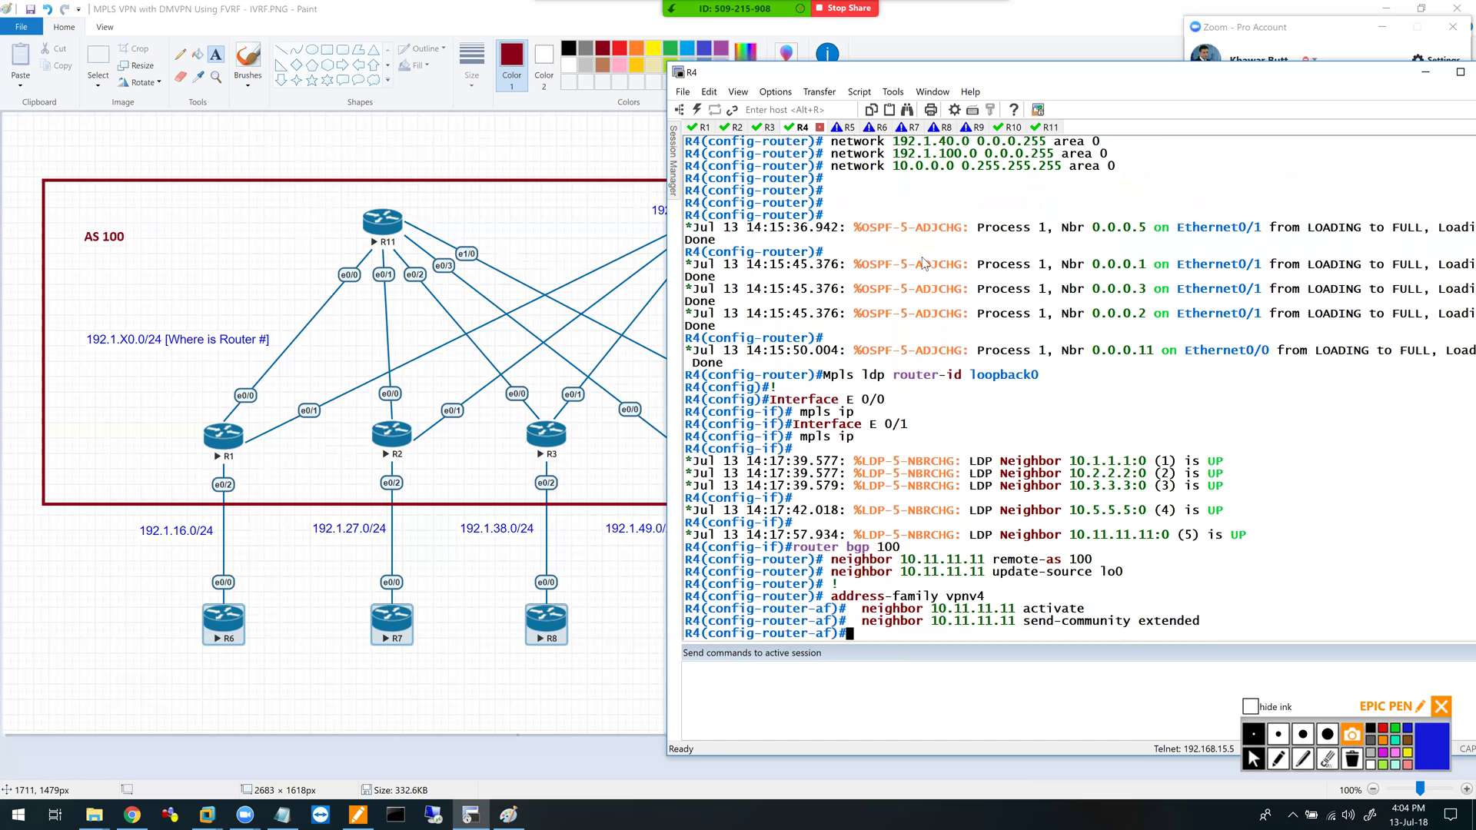
pyautogui.click(846, 128)
pyautogui.rightClick(884, 348)
pyautogui.press('Return')
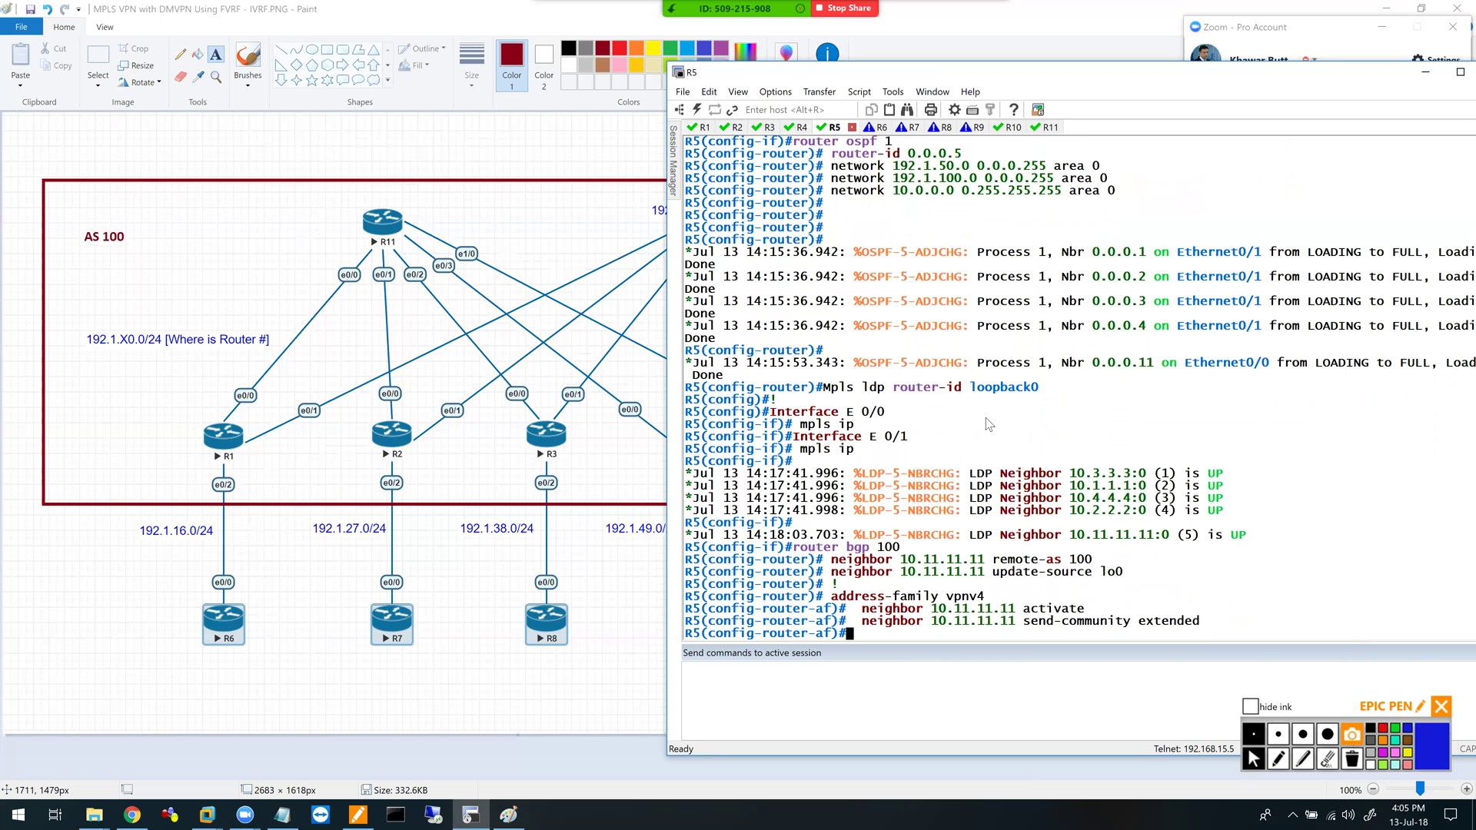
pyautogui.press('Return')
pyautogui.press('Return')
pyautogui.press('Return')
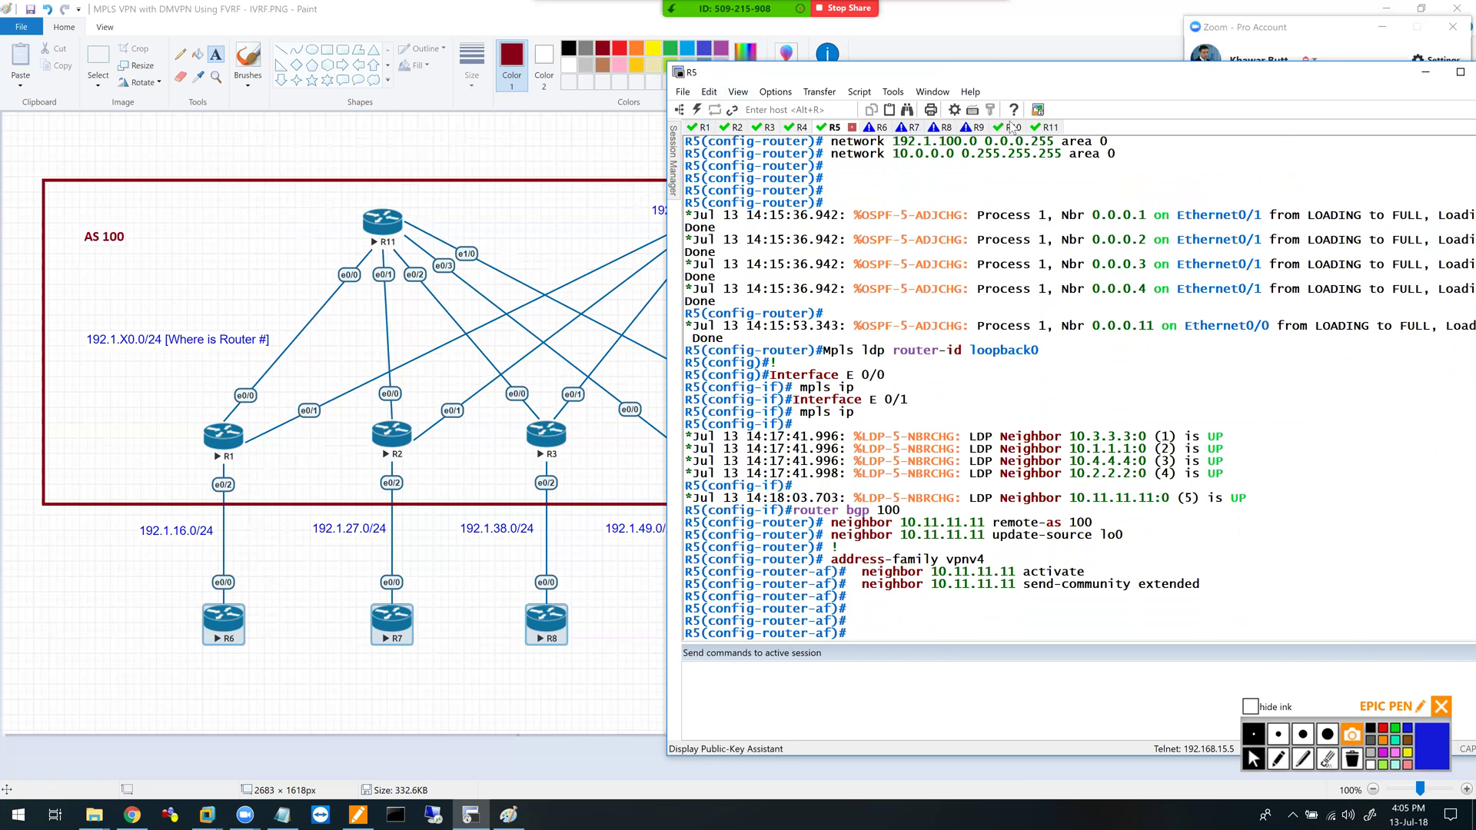
pyautogui.click(1047, 127)
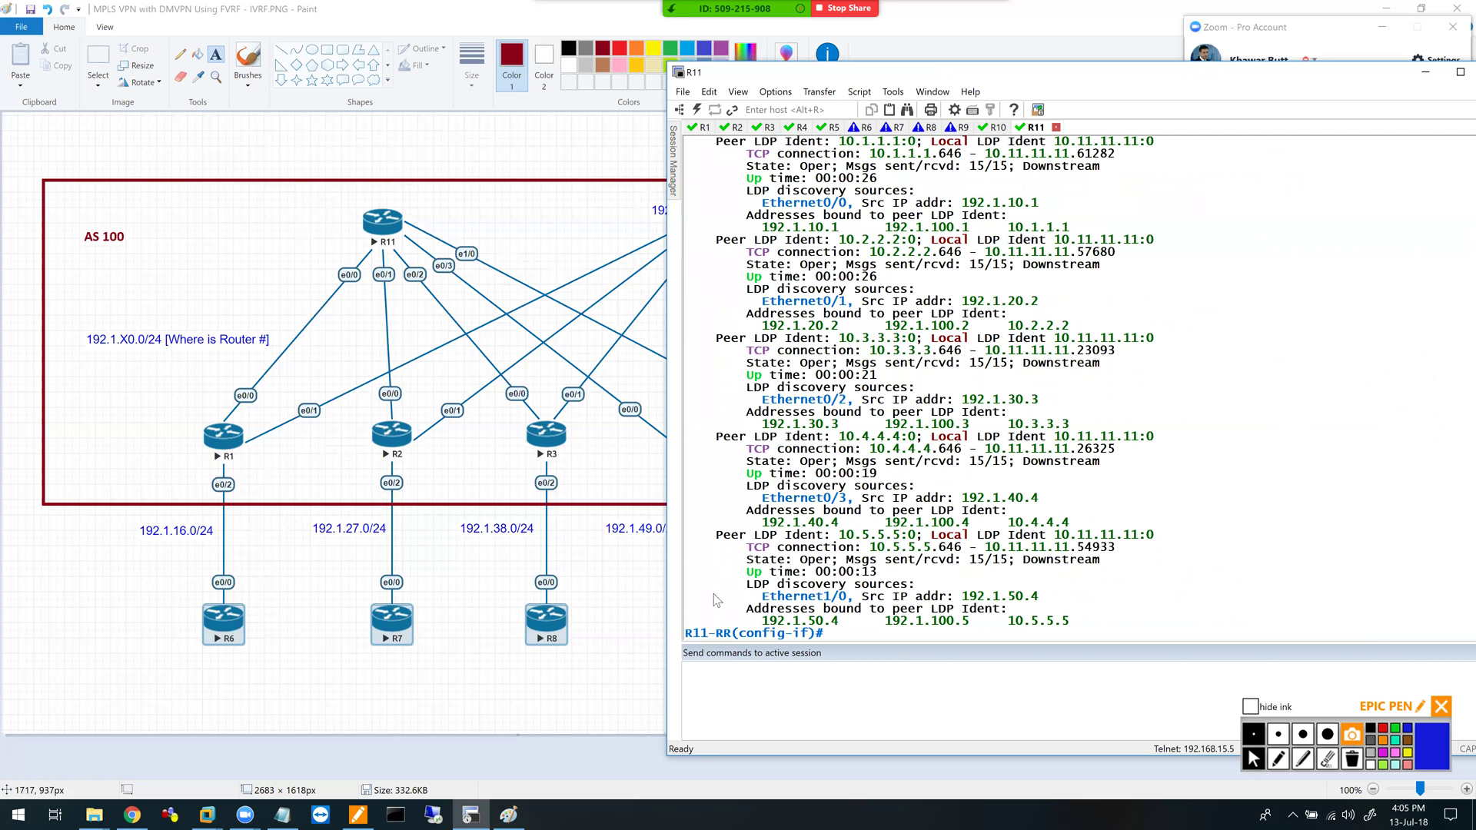
# - Add an RR heading in the notes and paste the router bgp 100 block under it
pyautogui.click(282, 815)
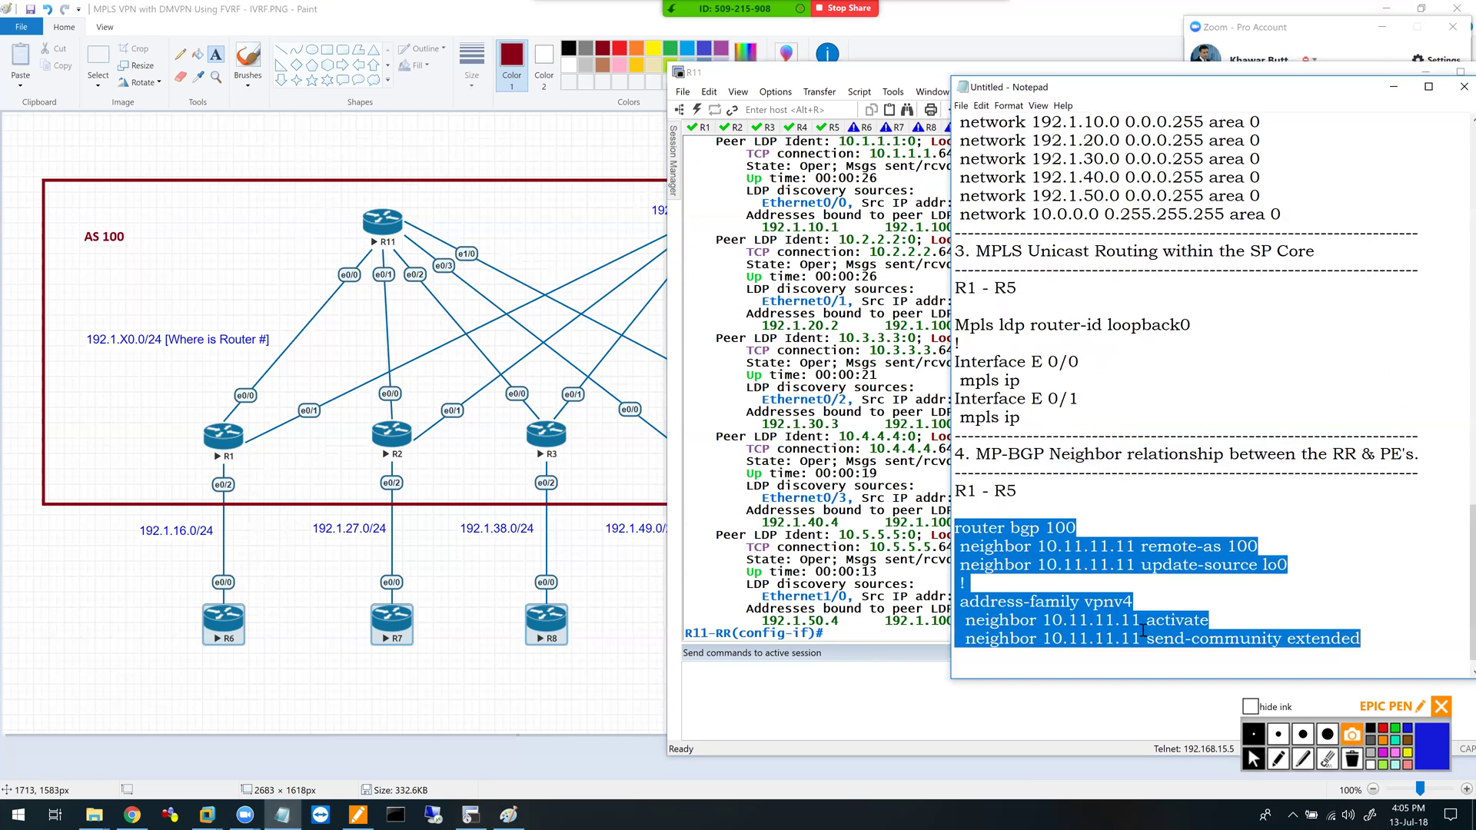
pyautogui.press('End')
pyautogui.press('Return')
pyautogui.press('Return')
pyautogui.write('RR')
pyautogui.press('Return')
pyautogui.press('Return')
pyautogui.write('router bgp 100  neighbor 10.11.11.11 remote-as 100  neighbor 10.11.11.11 update-source lo0  !  address-family vpnv4   neighbor 10.11.11.11 activate   neighbor 10.11.11.11 send-community extended')
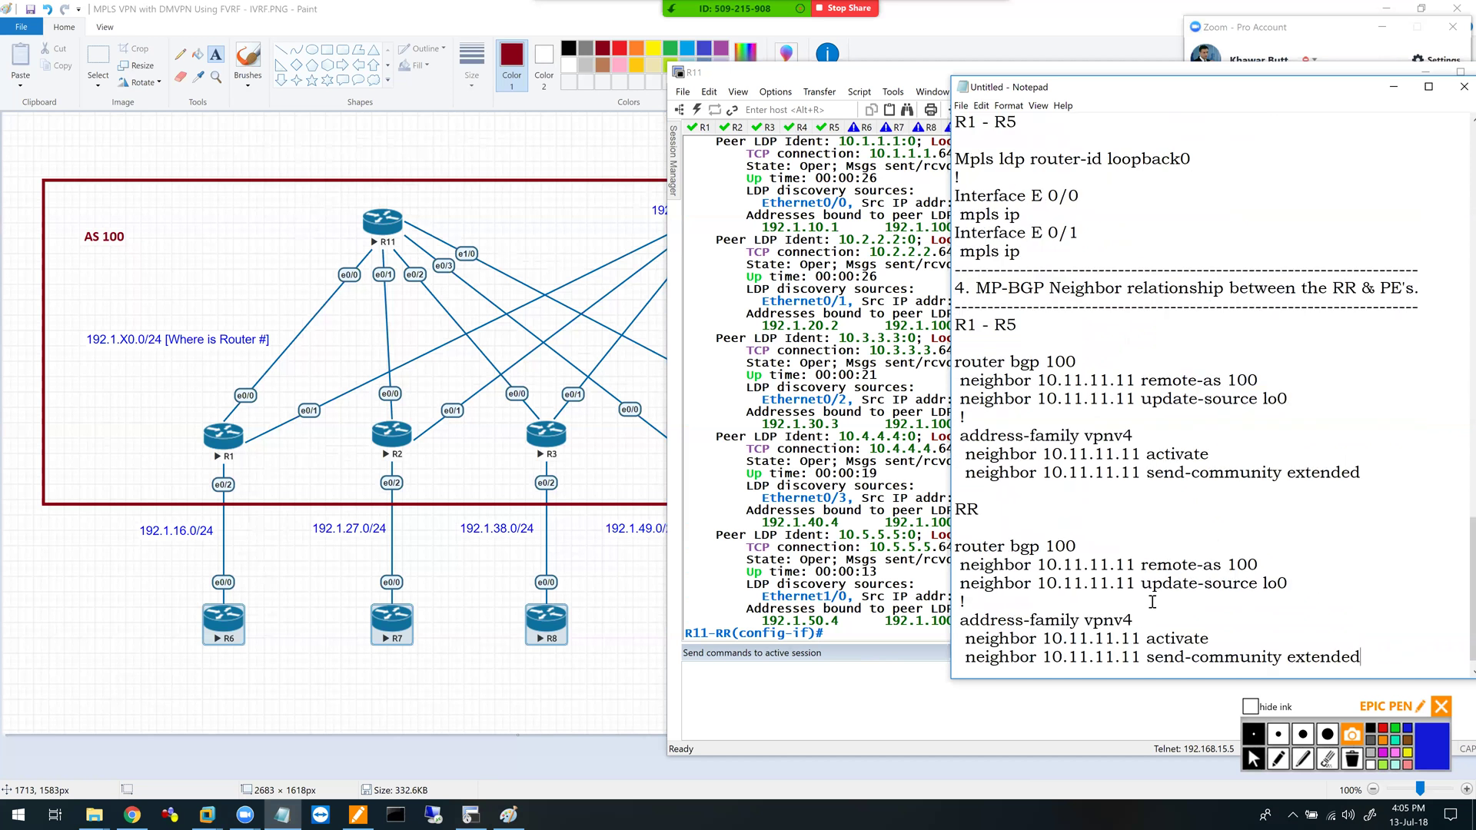
# - Add 'neighbor IBGP peer-group' and change 10.11.11.11 to IBGP on the remote-as and update-source lines
pyautogui.doubleClick(1235, 565)
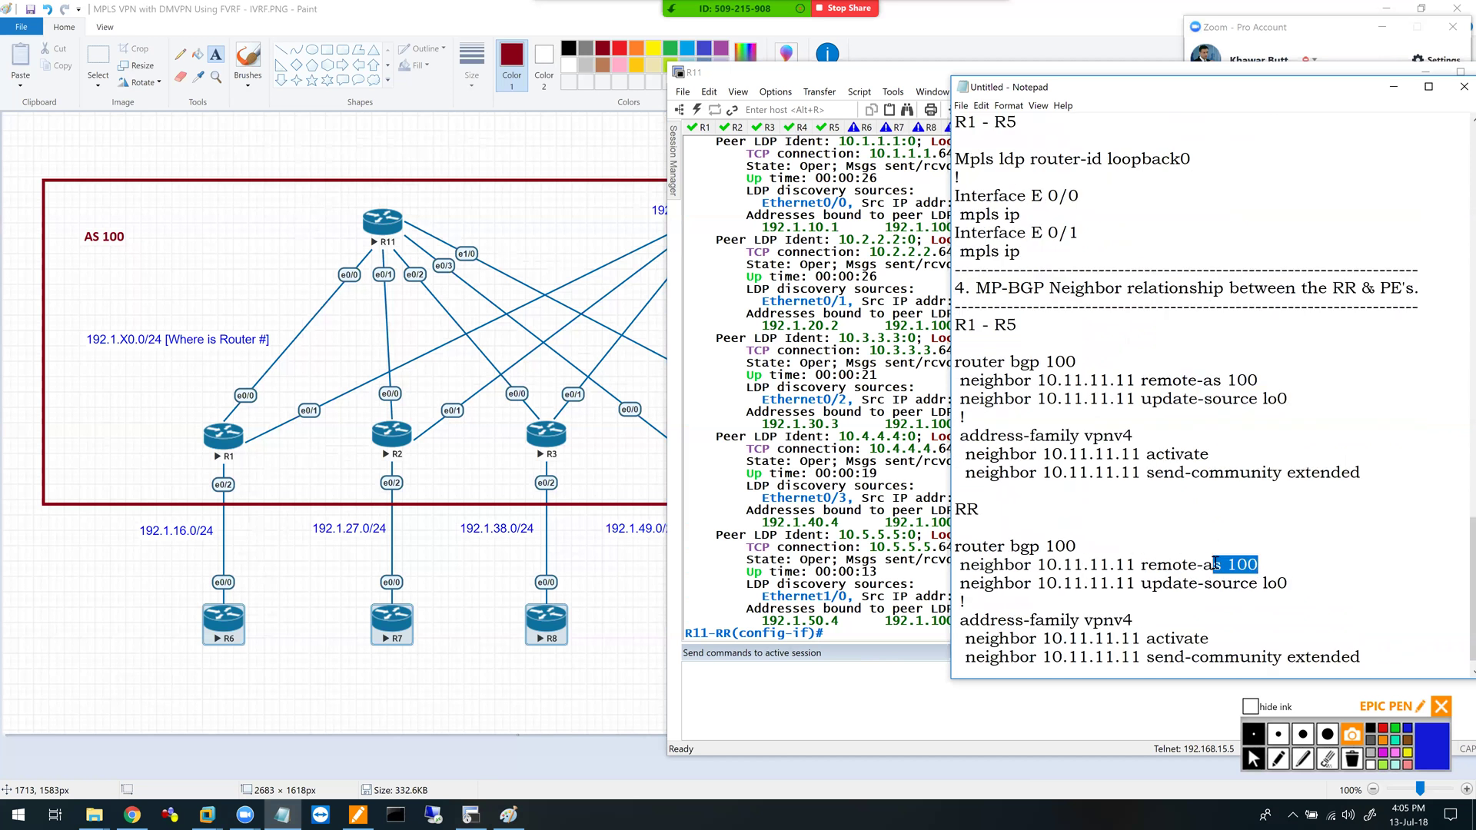
pyautogui.click(1095, 555)
pyautogui.moveTo(1137, 566); pyautogui.dragTo(1047, 565)
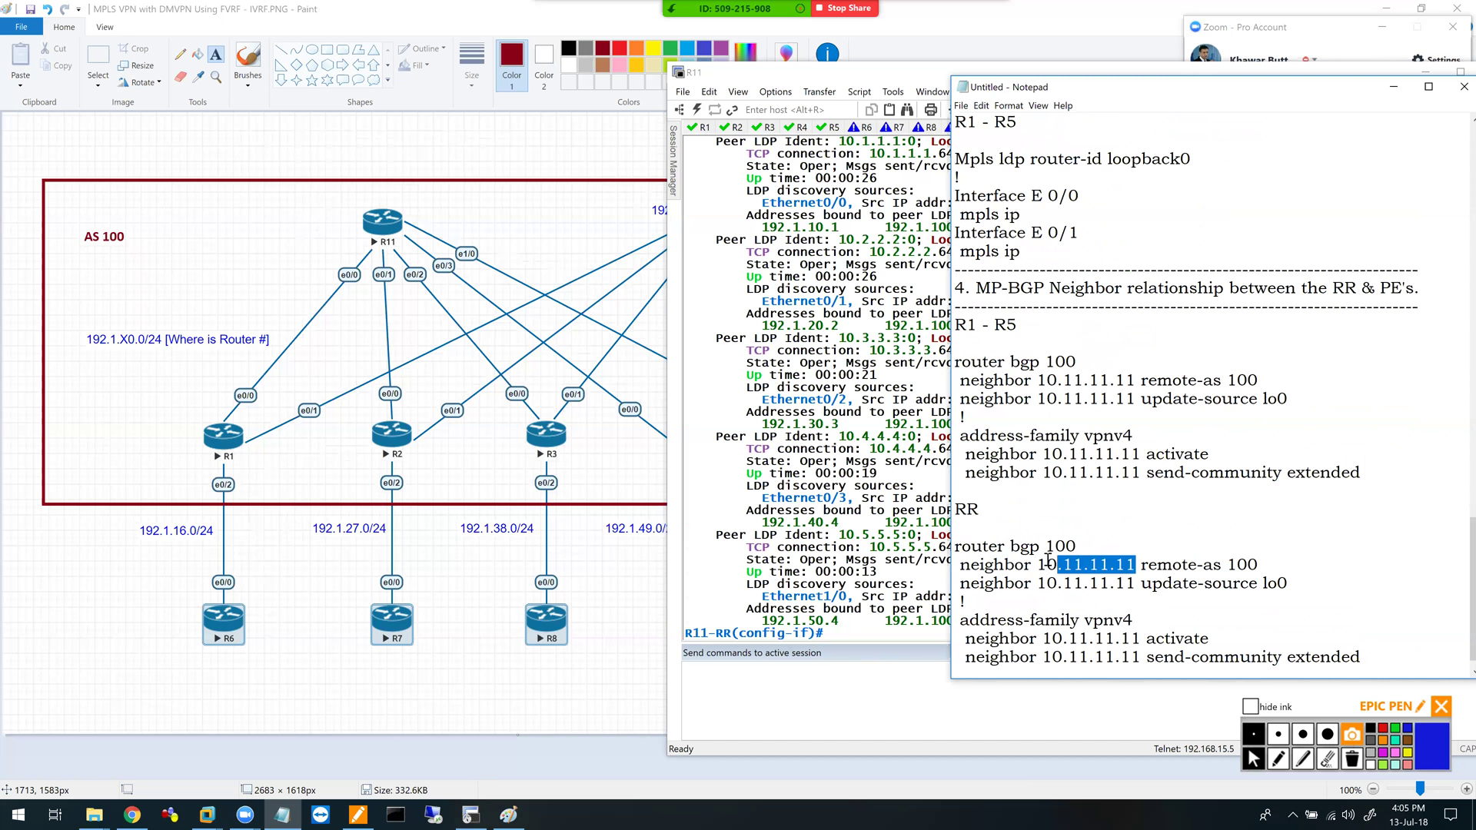
pyautogui.click(1096, 547)
pyautogui.press('Return')
pyautogui.write('neighbor ')
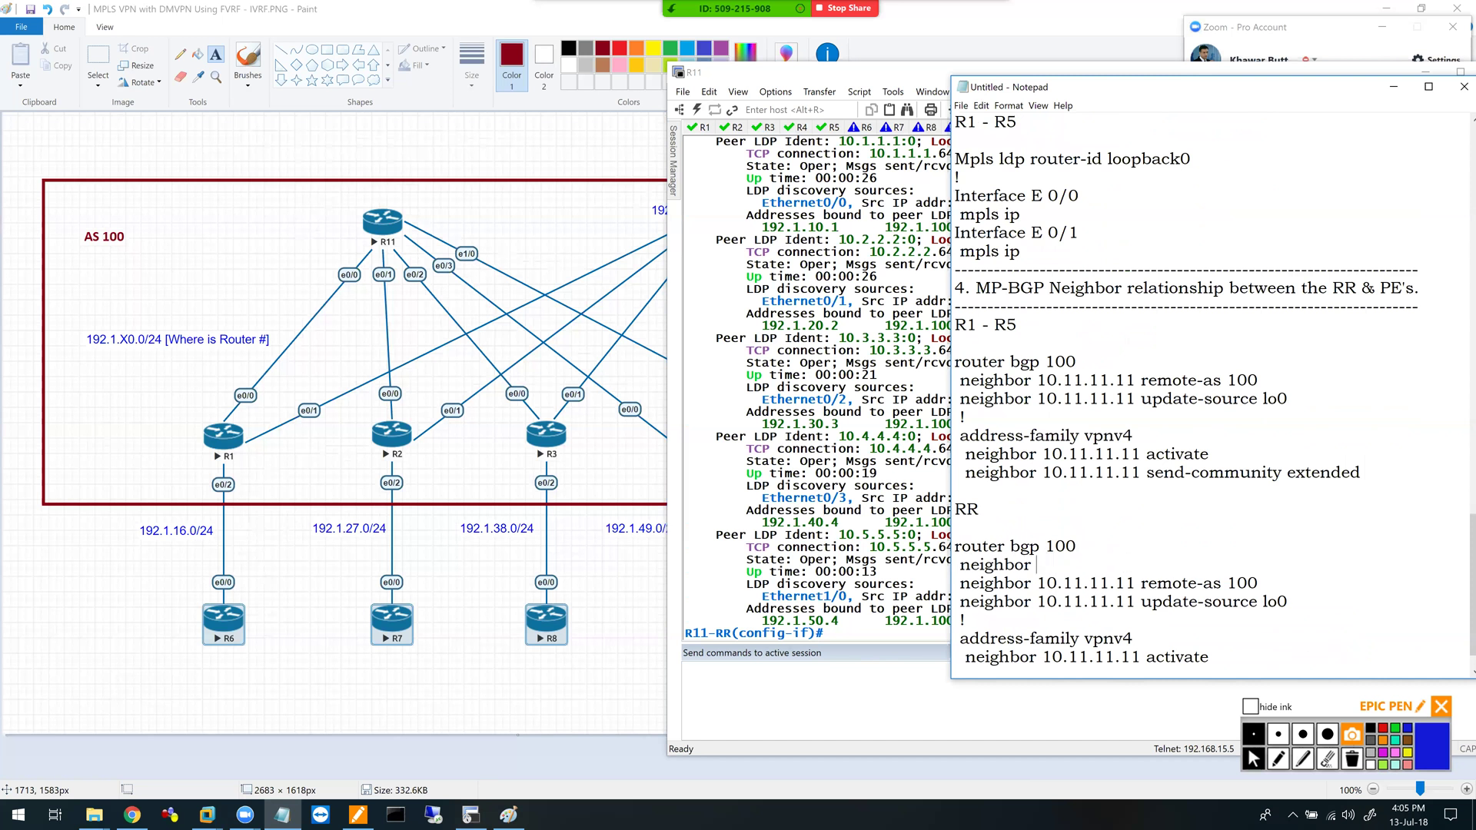
pyautogui.write('IBGP peer-group')
pyautogui.press('Down')
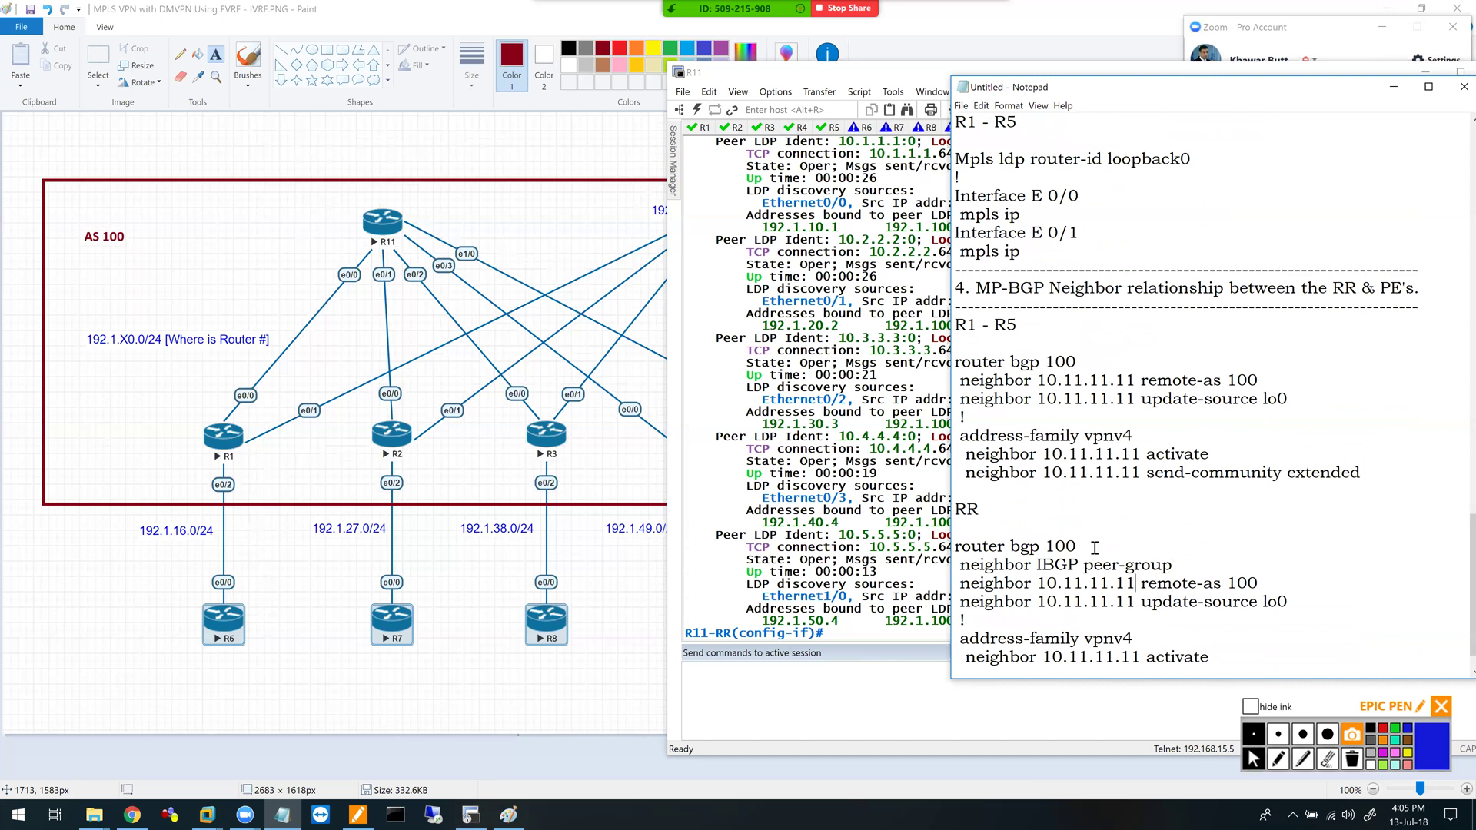
pyautogui.hotkey('shift', 'Left')
pyautogui.hotkey('shift', 'Left')
pyautogui.hotkey('shift', 'Left')
pyautogui.hotkey('shift', 'Left')
pyautogui.hotkey('shift', 'Left')
pyautogui.hotkey('shift', 'Left')
pyautogui.hotkey('shift', 'Left')
pyautogui.hotkey('shift', 'Left')
pyautogui.hotkey('shift', 'Left')
pyautogui.hotkey('shift', 'Left')
pyautogui.hotkey('shift', 'Left')
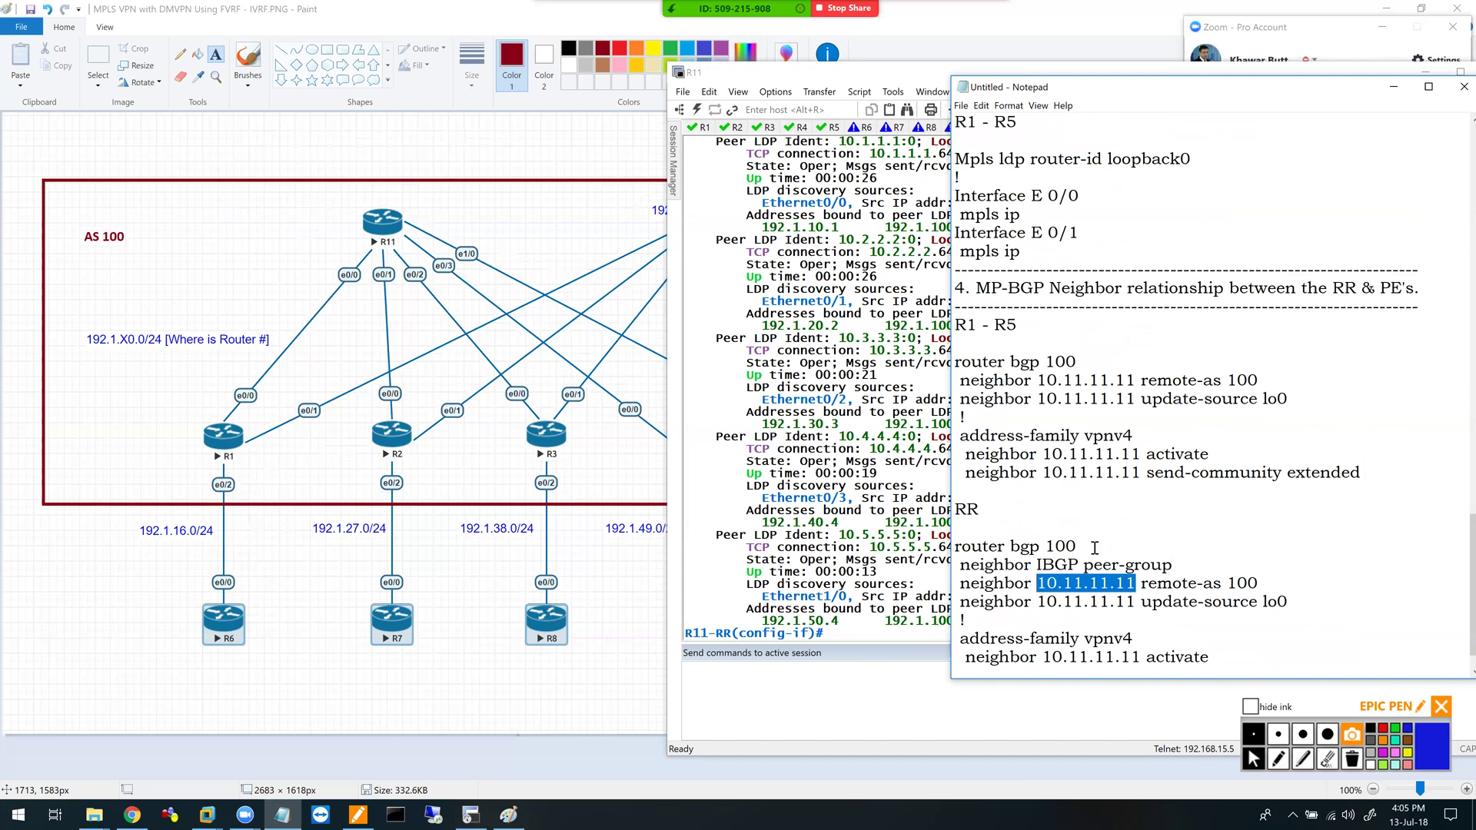
pyautogui.write('IBGP')
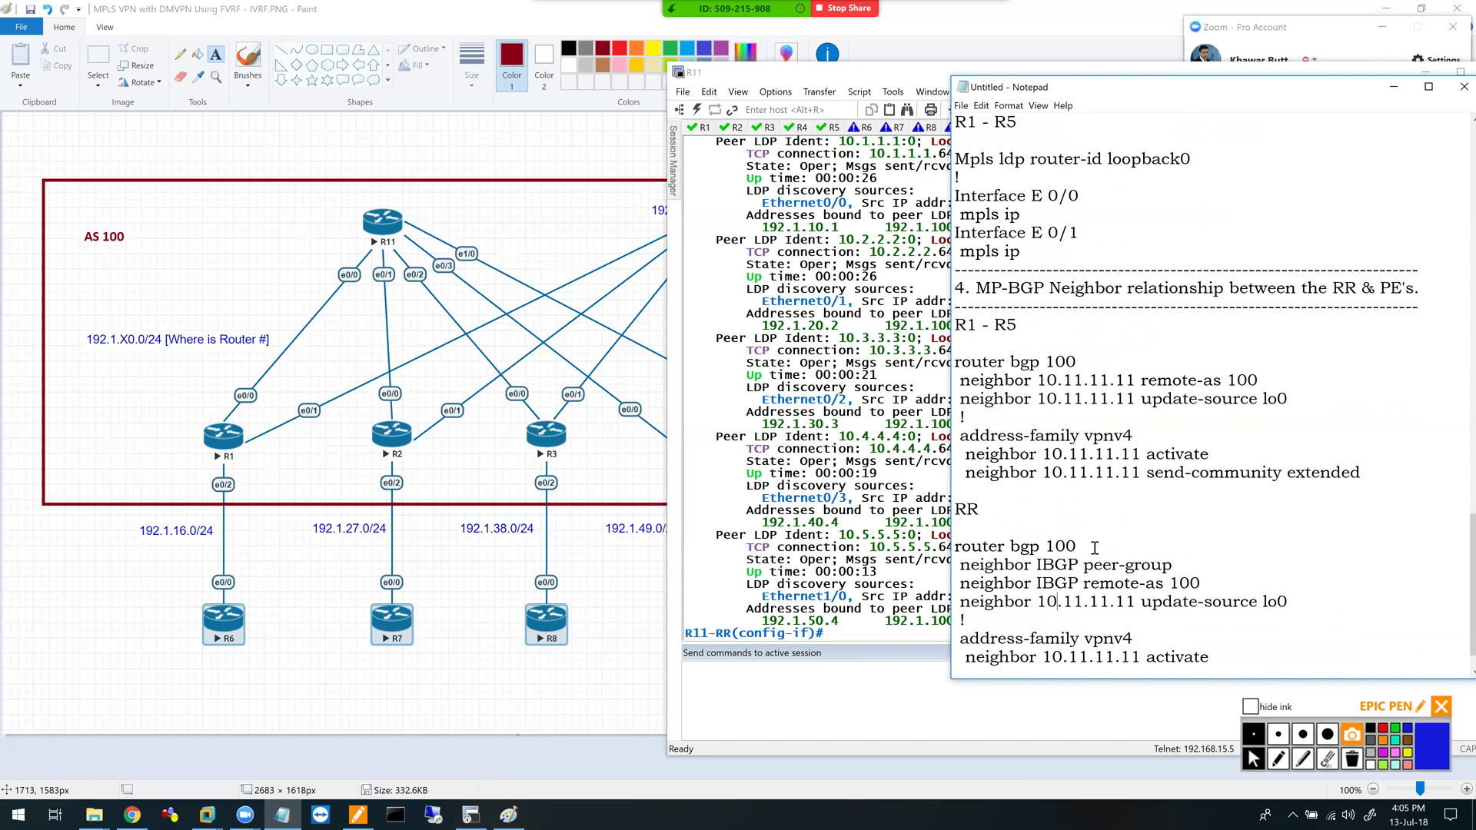
pyautogui.hotkey('shift', 'Right')
pyautogui.hotkey('shift', 'Right')
pyautogui.hotkey('shift', 'Right')
pyautogui.hotkey('shift', 'Right')
pyautogui.hotkey('shift', 'Right')
pyautogui.hotkey('shift', 'Right')
pyautogui.hotkey('shift', 'Right')
pyautogui.hotkey('shift', 'Right')
pyautogui.hotkey('shift', 'Right')
pyautogui.hotkey('shift', 'Right')
pyautogui.hotkey('shift', 'Right')
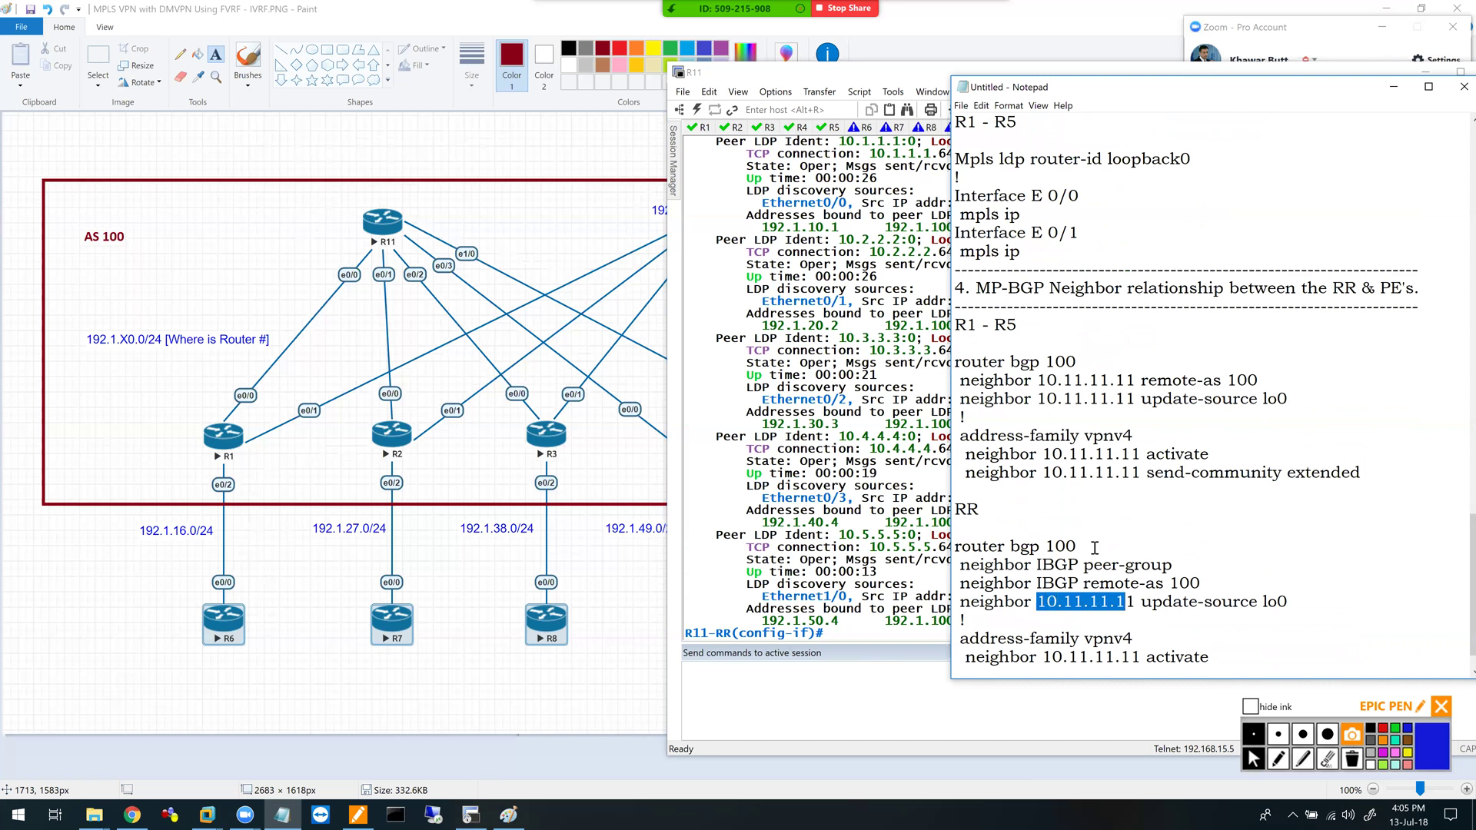
pyautogui.write('IBGP')
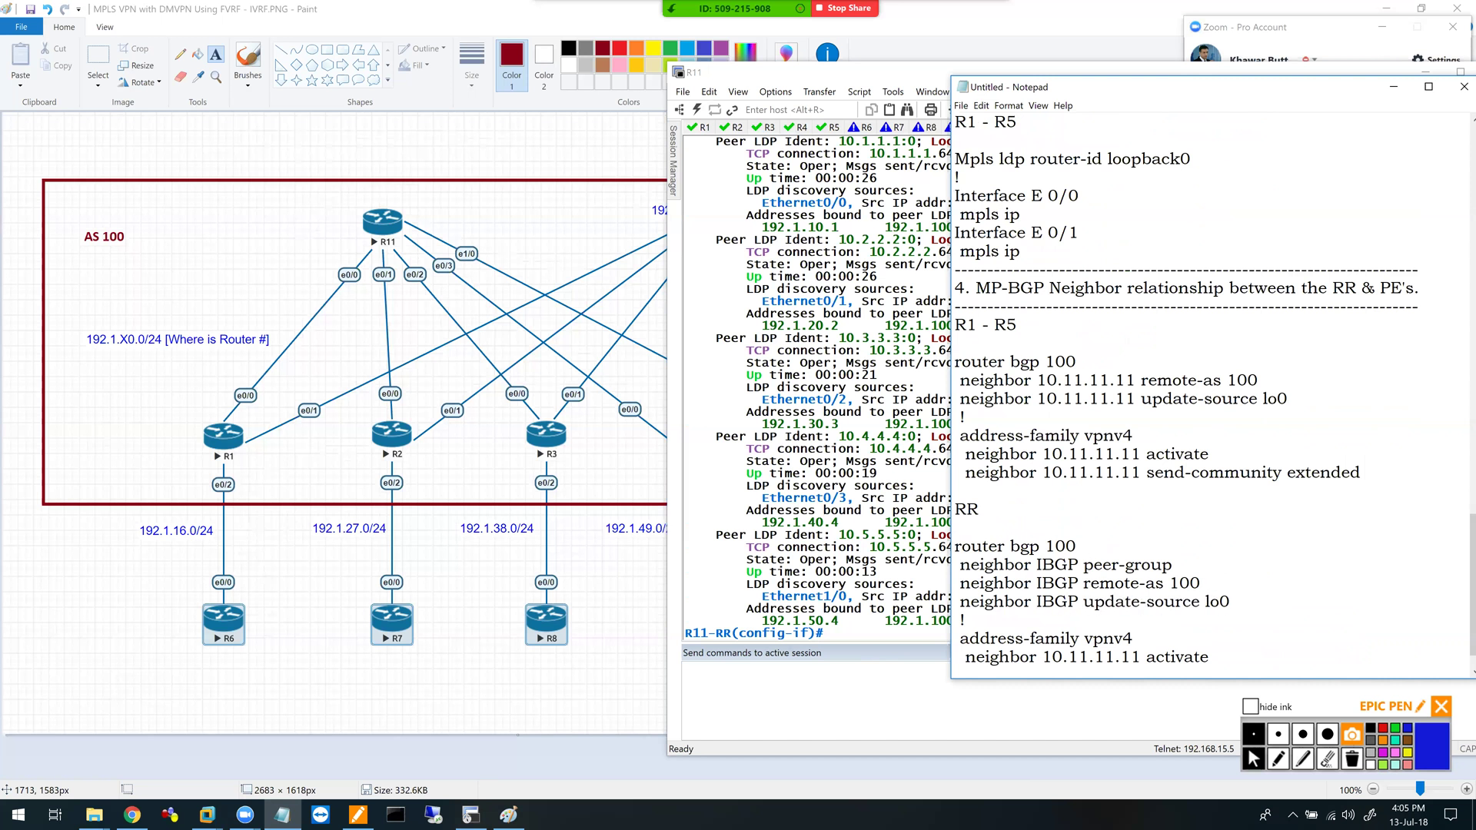
# - Add 'neighbor 10.1.1.1 peer-group IBGP' and paste several copies of it
pyautogui.press('Return')
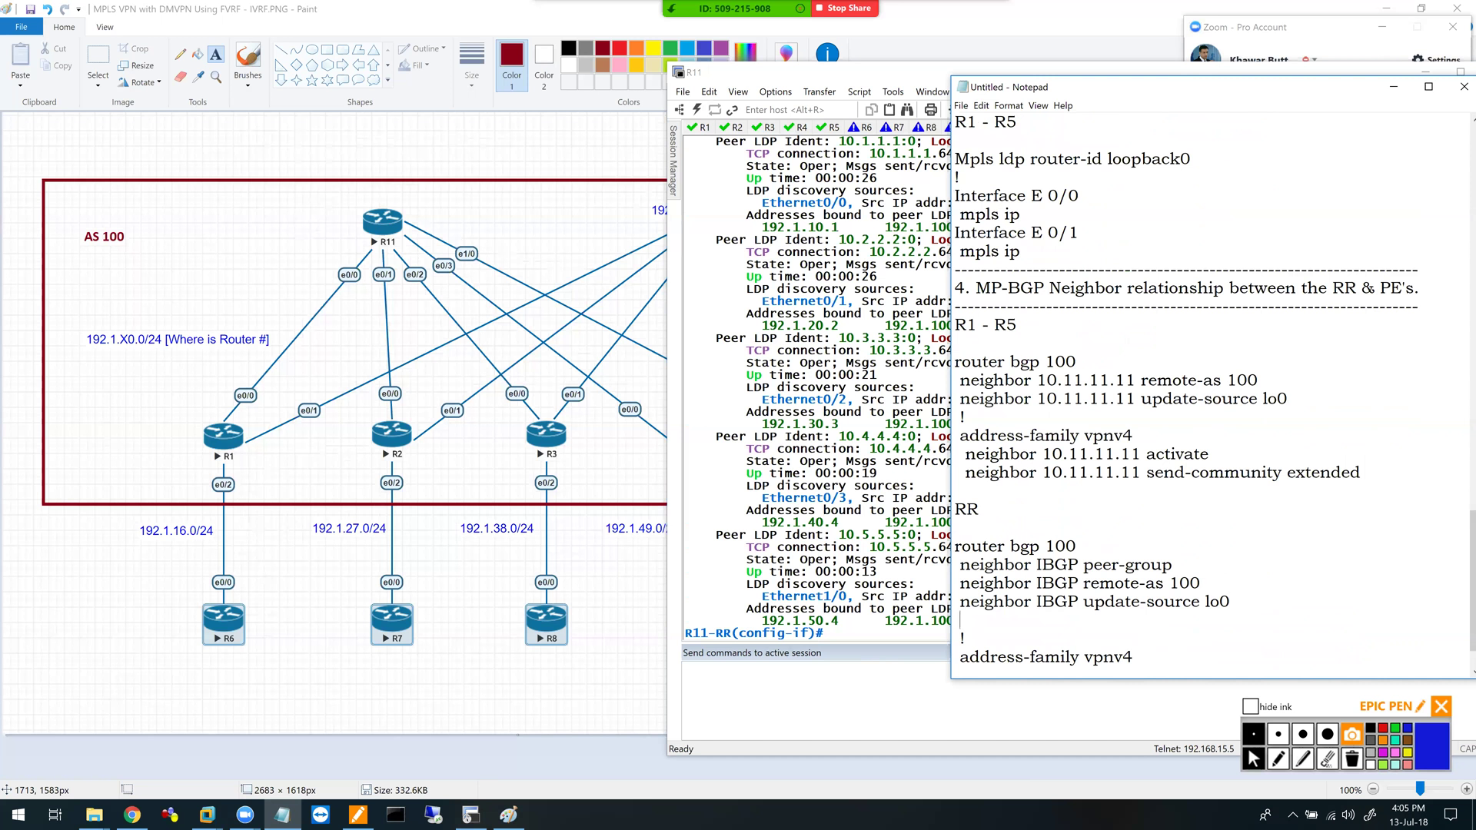
pyautogui.write('neighbor 10.1.1.1 peer-group ')
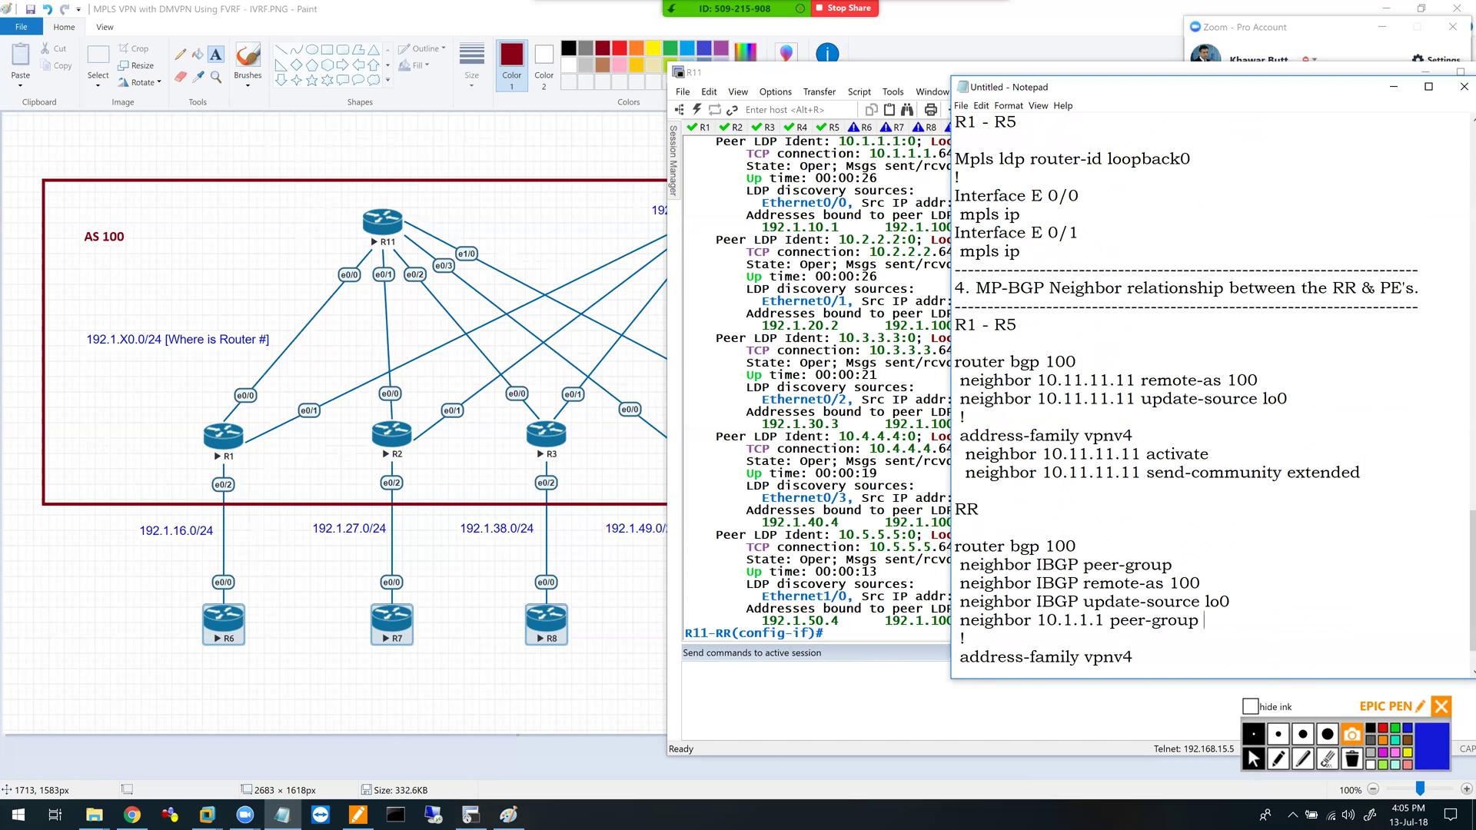
pyautogui.write('IBGP')
pyautogui.press('Return')
pyautogui.press('Up')
pyautogui.hotkey('shift', 'Down')
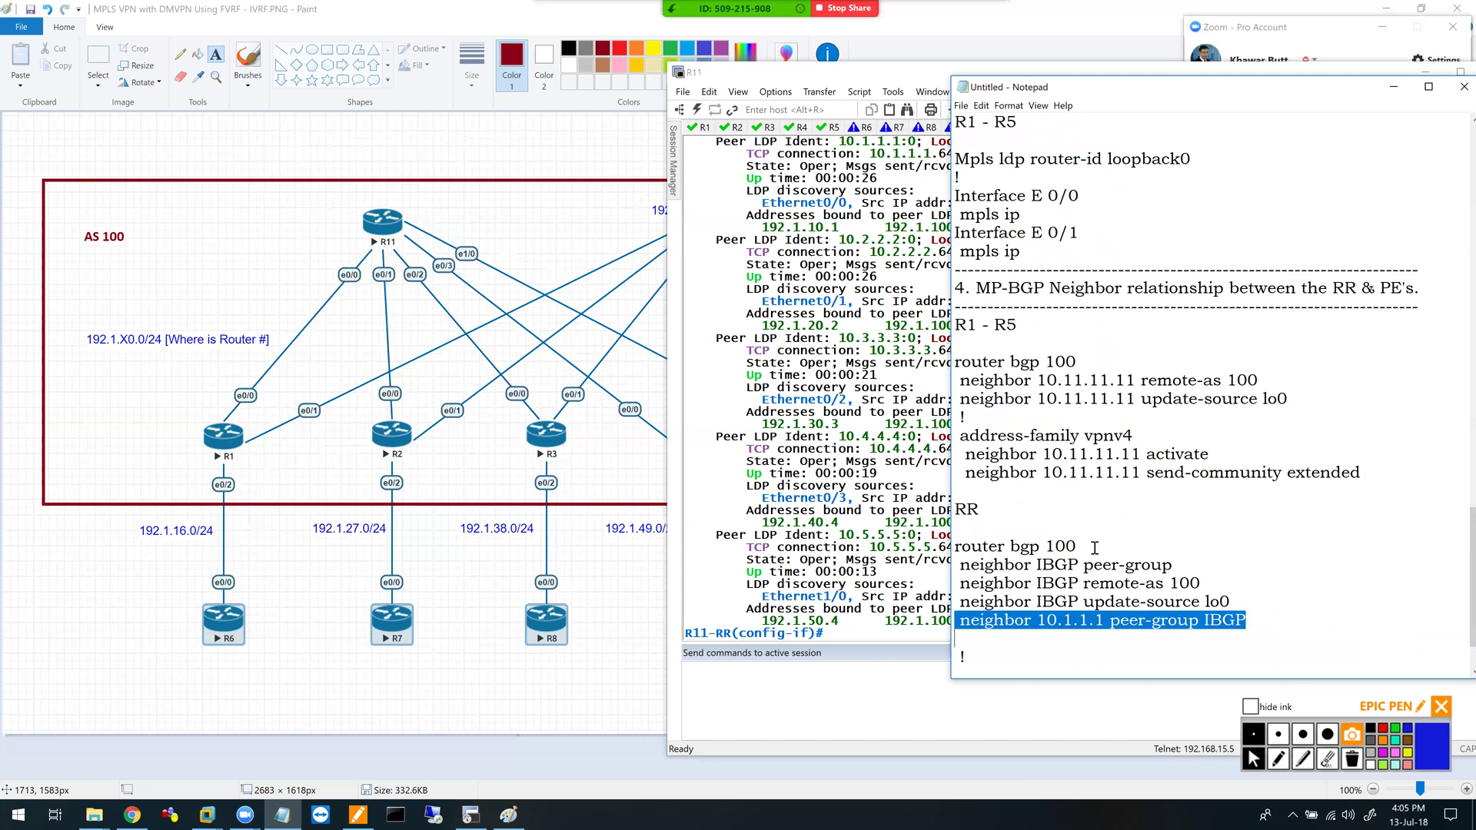
pyautogui.hotkey('ctrl', 'c')
pyautogui.hotkey('ctrl', 'v')
pyautogui.hotkey('ctrl', 'v')
pyautogui.hotkey('ctrl', 'v')
pyautogui.hotkey('ctrl', 'v')
pyautogui.hotkey('ctrl', 'v')
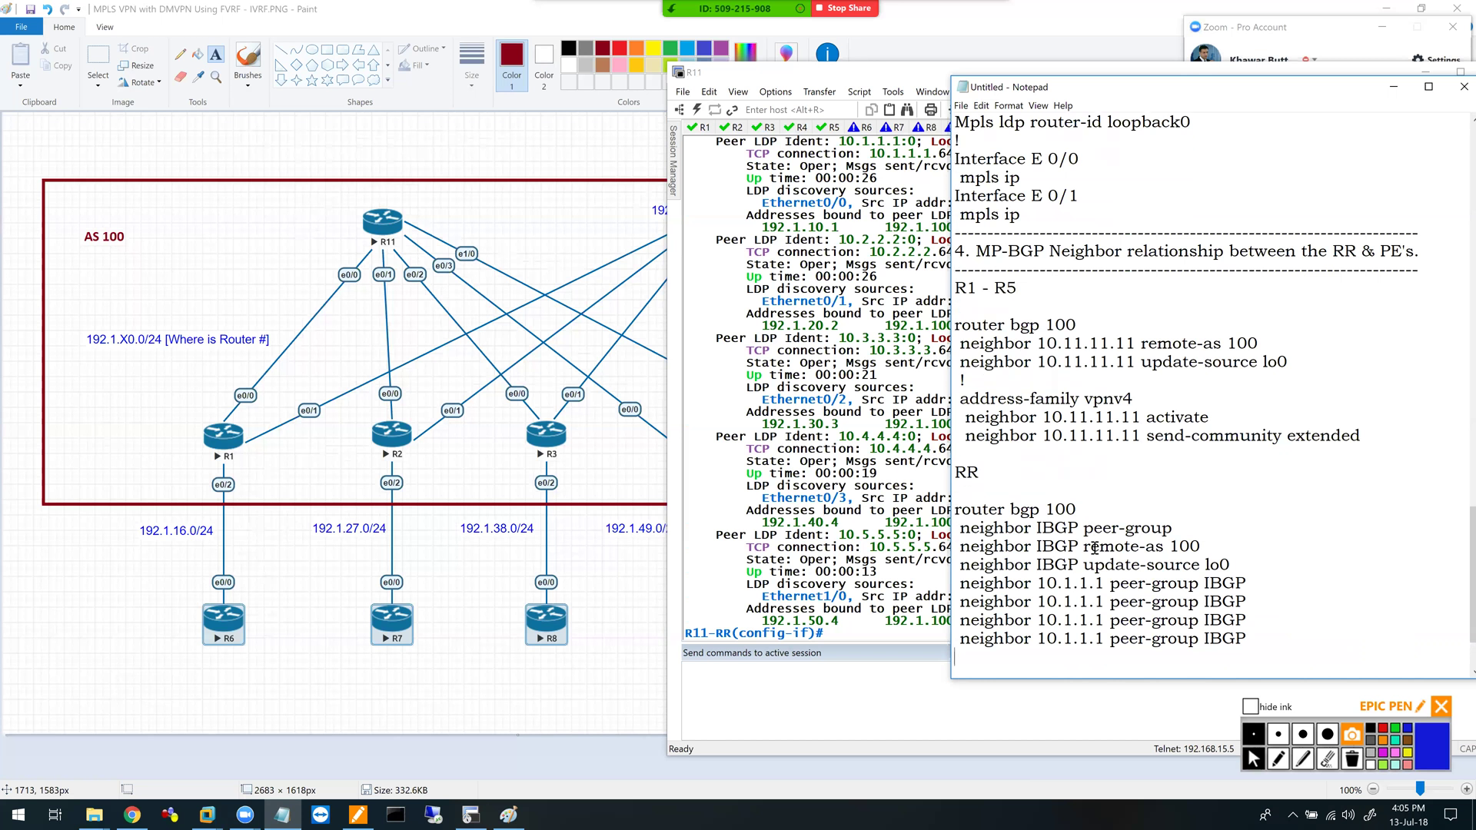
# - Change the copied peer-group lines to 10.2.2.2, 10.3.3.3, 10.4.4.4 and 10.5.5.5, ending with '!'
pyautogui.press('Up')
pyautogui.press('Up')
pyautogui.press('Up')
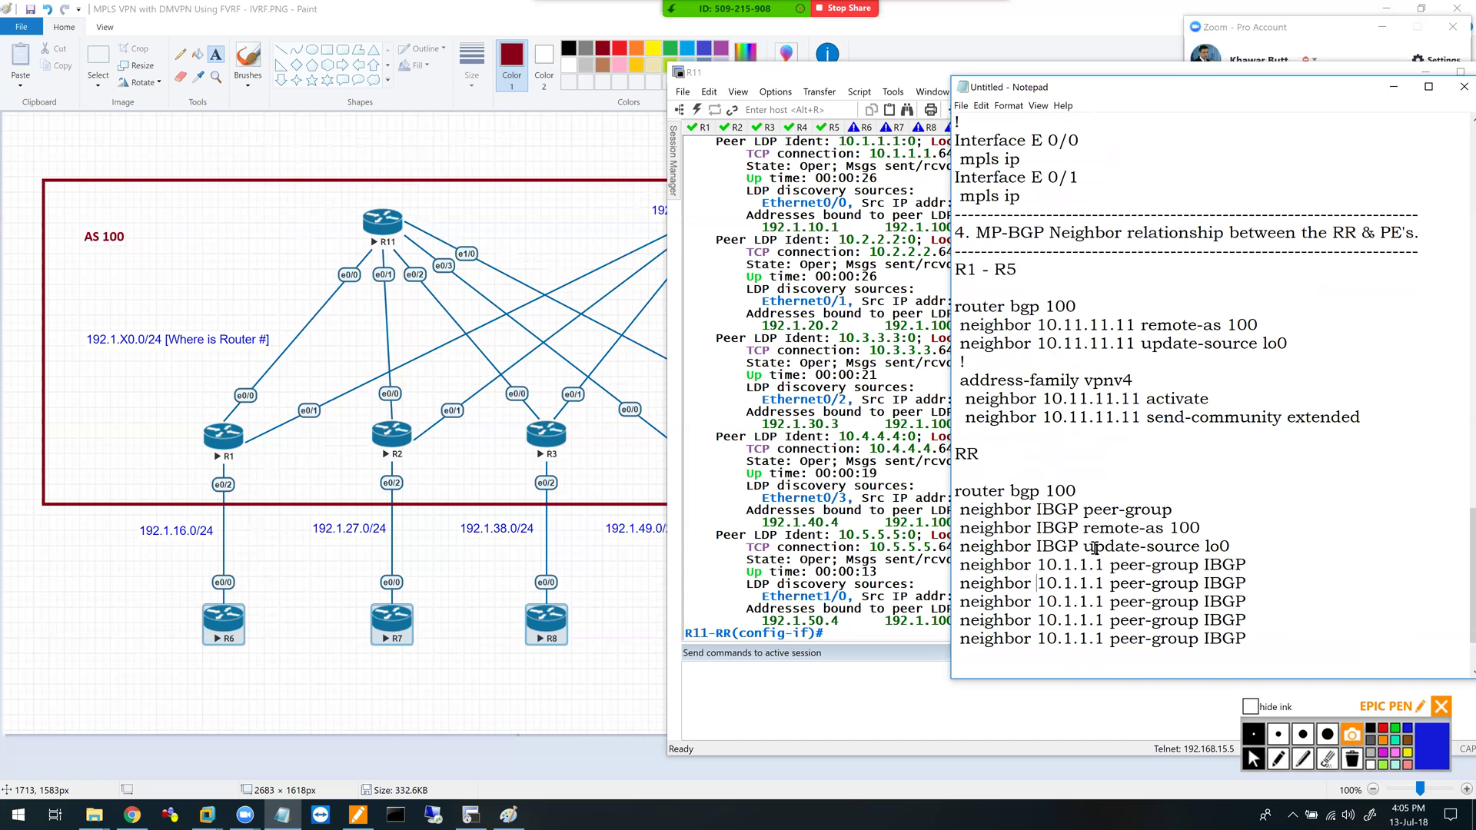
pyautogui.hotkey('shift', 'Right')
pyautogui.hotkey('shift', 'Right')
pyautogui.hotkey('shift', 'Right')
pyautogui.hotkey('shift', 'Right')
pyautogui.hotkey('shift', 'Right')
pyautogui.hotkey('shift', 'Right')
pyautogui.write('.2.2.2')
pyautogui.press('Down')
pyautogui.press('BackSpace')
pyautogui.press('BackSpace')
pyautogui.press('BackSpace')
pyautogui.press('BackSpace')
pyautogui.press('BackSpace')
pyautogui.write('3.3.3.')
pyautogui.press('BackSpace')
pyautogui.press('Down')
pyautogui.press('BackSpace')
pyautogui.press('BackSpace')
pyautogui.press('BackSpace')
pyautogui.press('BackSpace')
pyautogui.press('BackSpace')
pyautogui.write('44')
pyautogui.press('BackSpace')
pyautogui.press('BackSpace')
pyautogui.write('4.4.4')
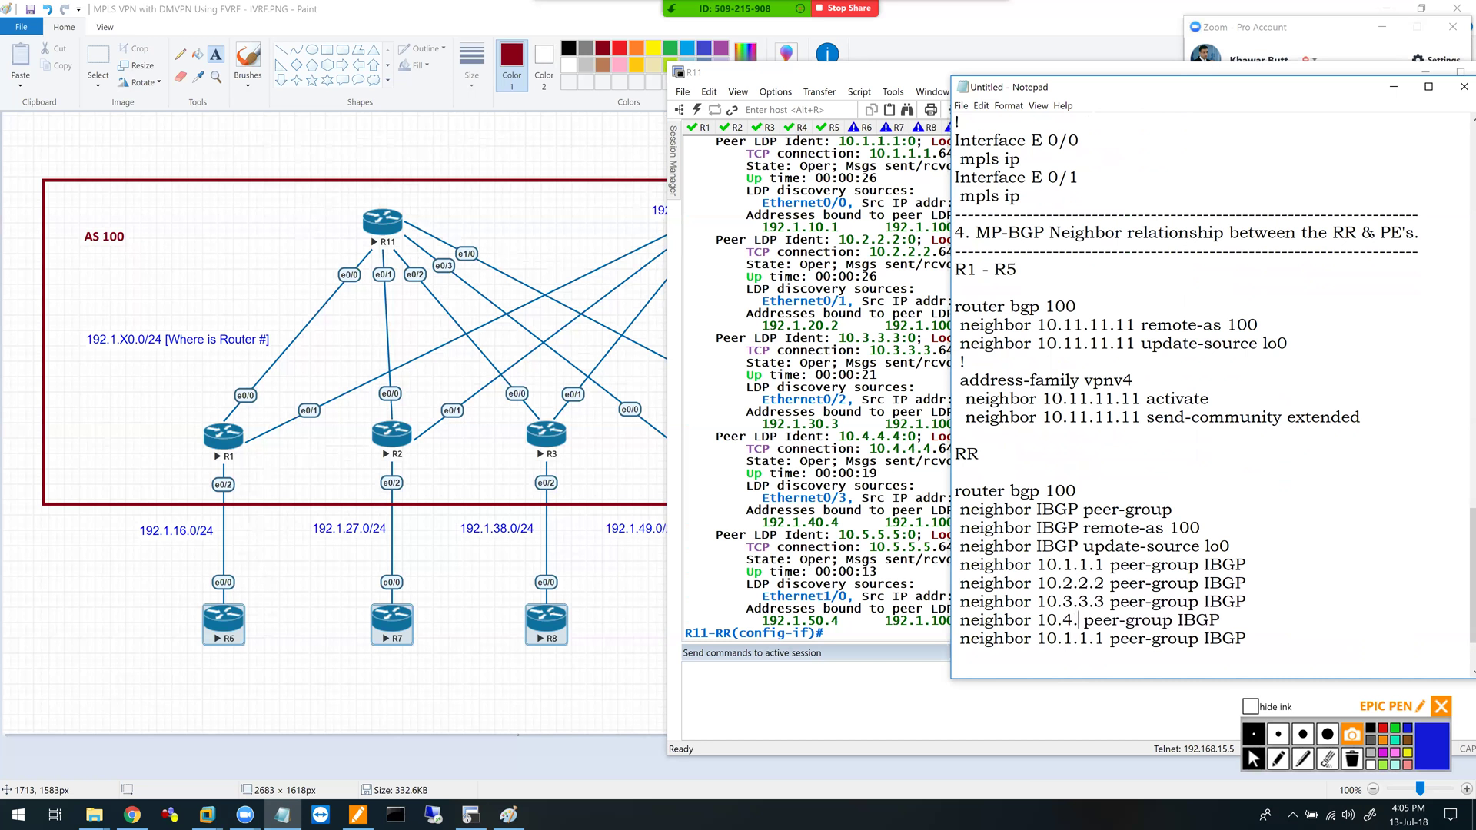
pyautogui.press('Down')
pyautogui.press('BackSpace')
pyautogui.press('BackSpace')
pyautogui.press('BackSpace')
pyautogui.press('BackSpace')
pyautogui.press('BackSpace')
pyautogui.write('5.5.5')
pyautogui.write('!')
# - Add 'address-family vpnv4' with 'neighbor IBGP route-reflector-client' beneath it
pyautogui.press('Return')
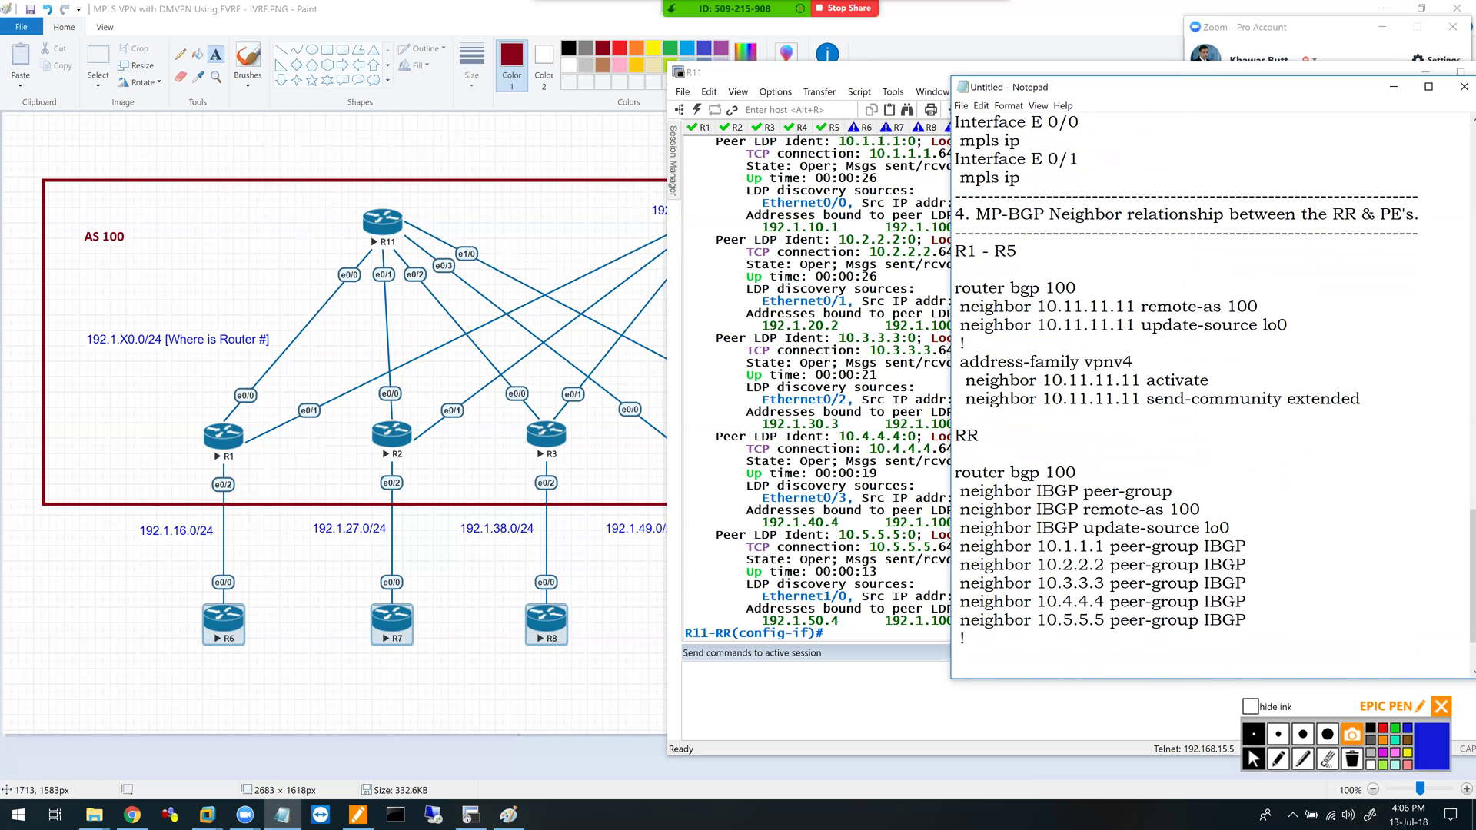
pyautogui.write('address-family vpnv')
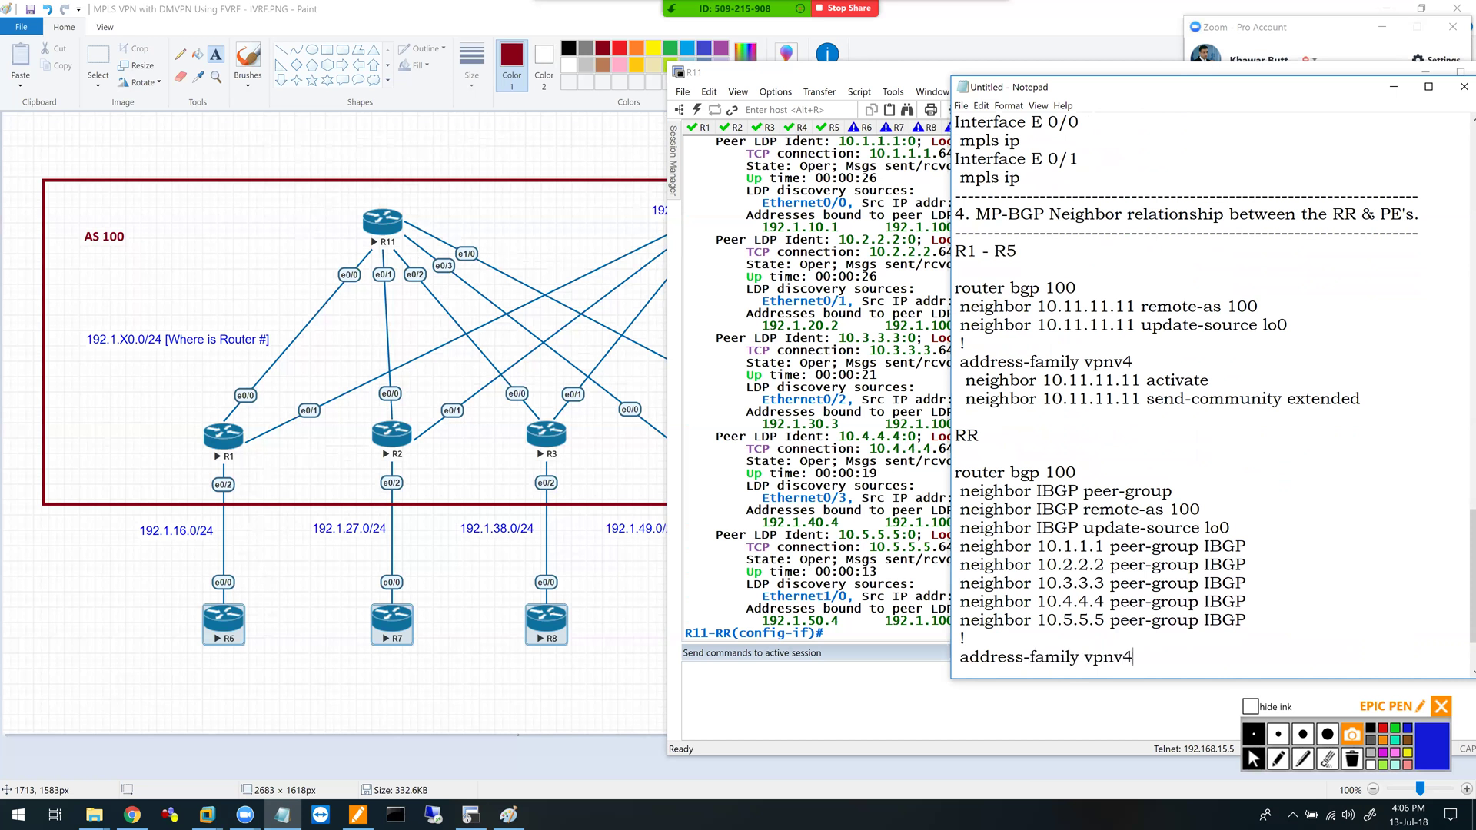
pyautogui.write('4')
pyautogui.press('Return')
pyautogui.write('neighbor ')
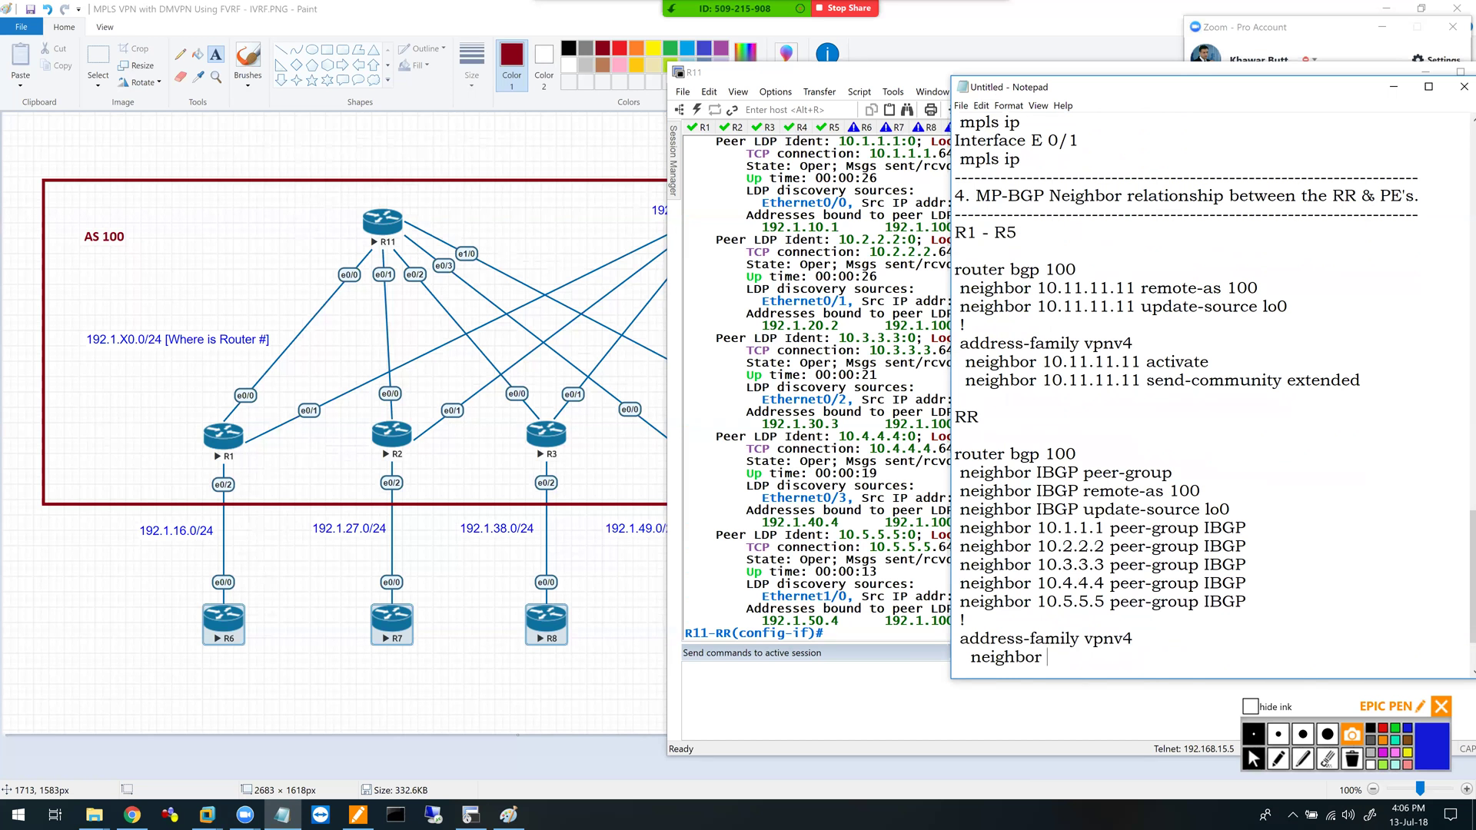
pyautogui.write('IBGP route-reflector-client')
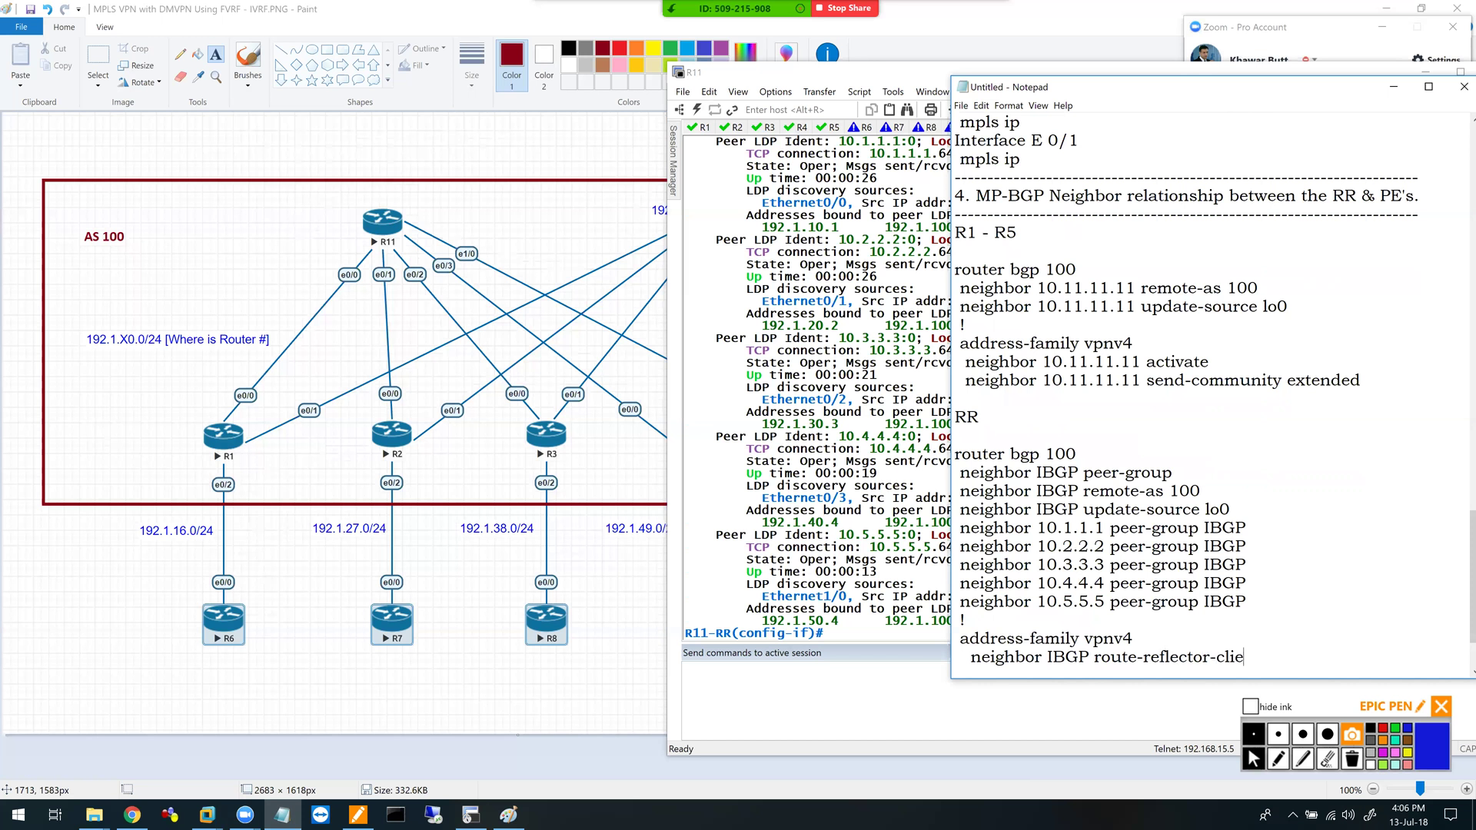
# - Duplicate the route-reflector-client line and change the copy to 'send-community extended'
pyautogui.press('Return')
pyautogui.press('Home')
pyautogui.hotkey('shift', 'Down')
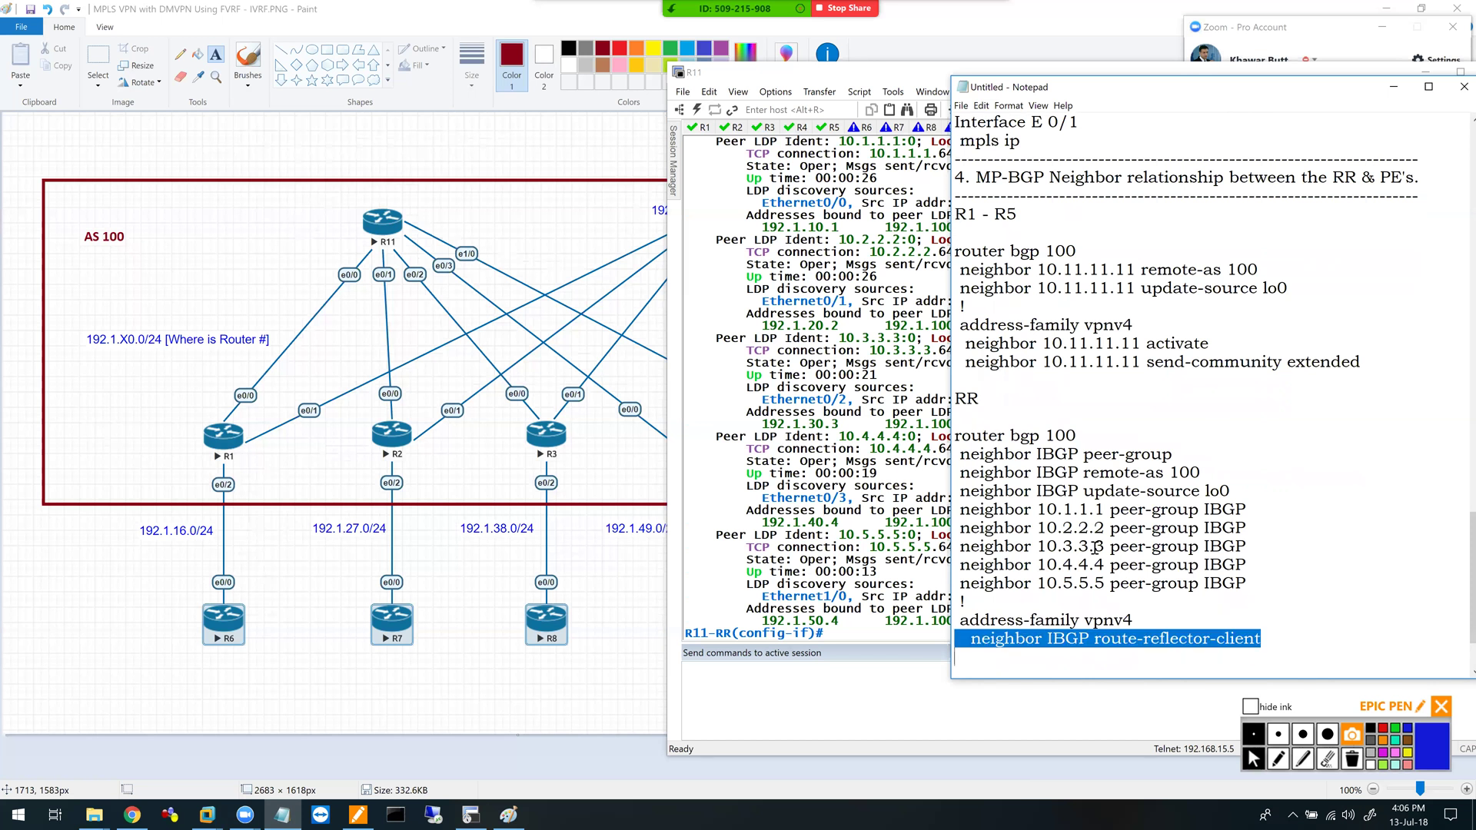
pyautogui.hotkey('ctrl', 'c')
pyautogui.press('Right')
pyautogui.hotkey('ctrl', 'v')
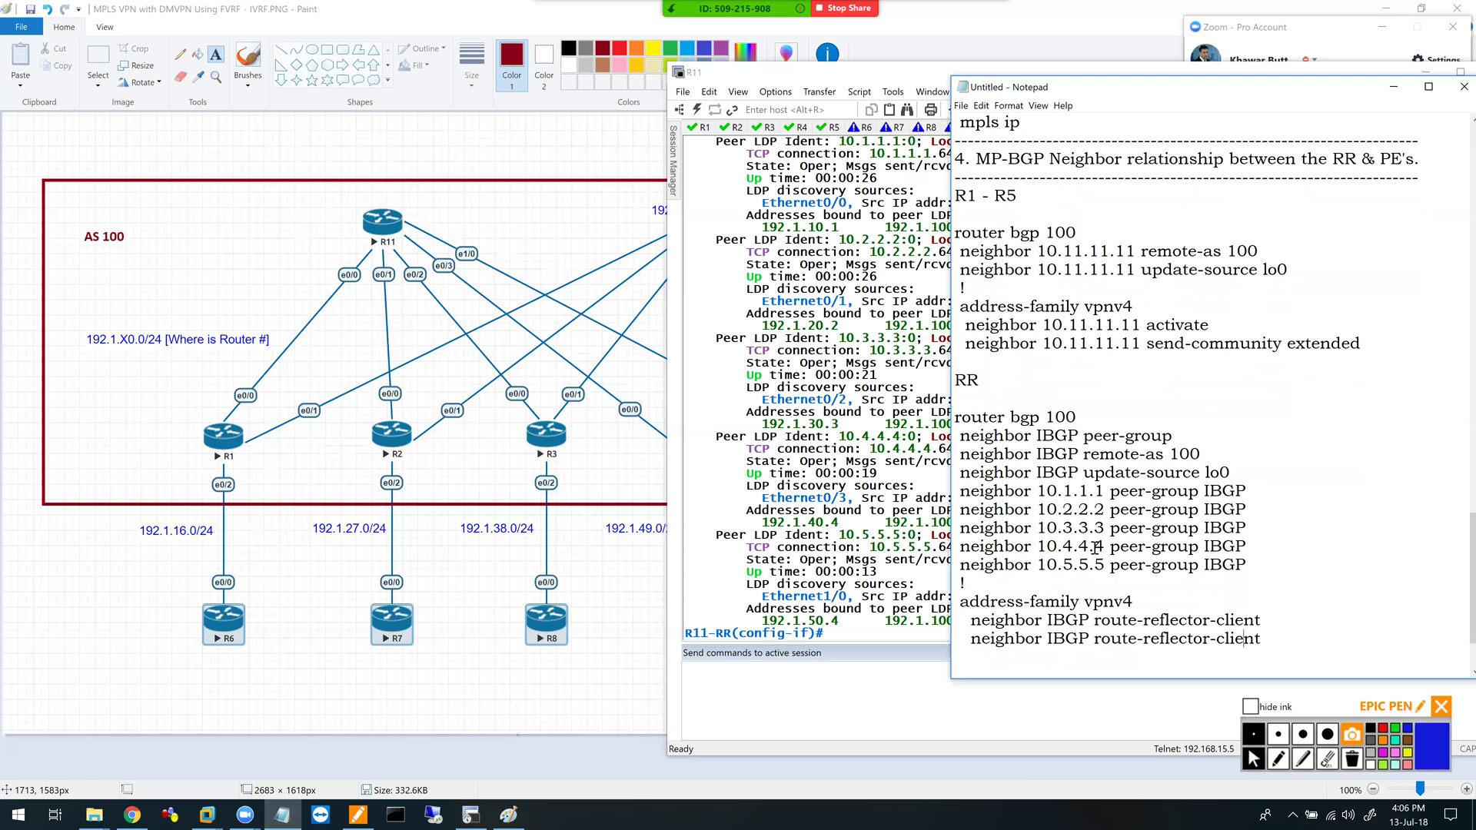
pyautogui.press('Left')
pyautogui.press('Left')
pyautogui.press('Left')
pyautogui.press('Left')
pyautogui.press('Left')
pyautogui.press('Left')
pyautogui.press('Left')
pyautogui.hotkey('shift', 'End')
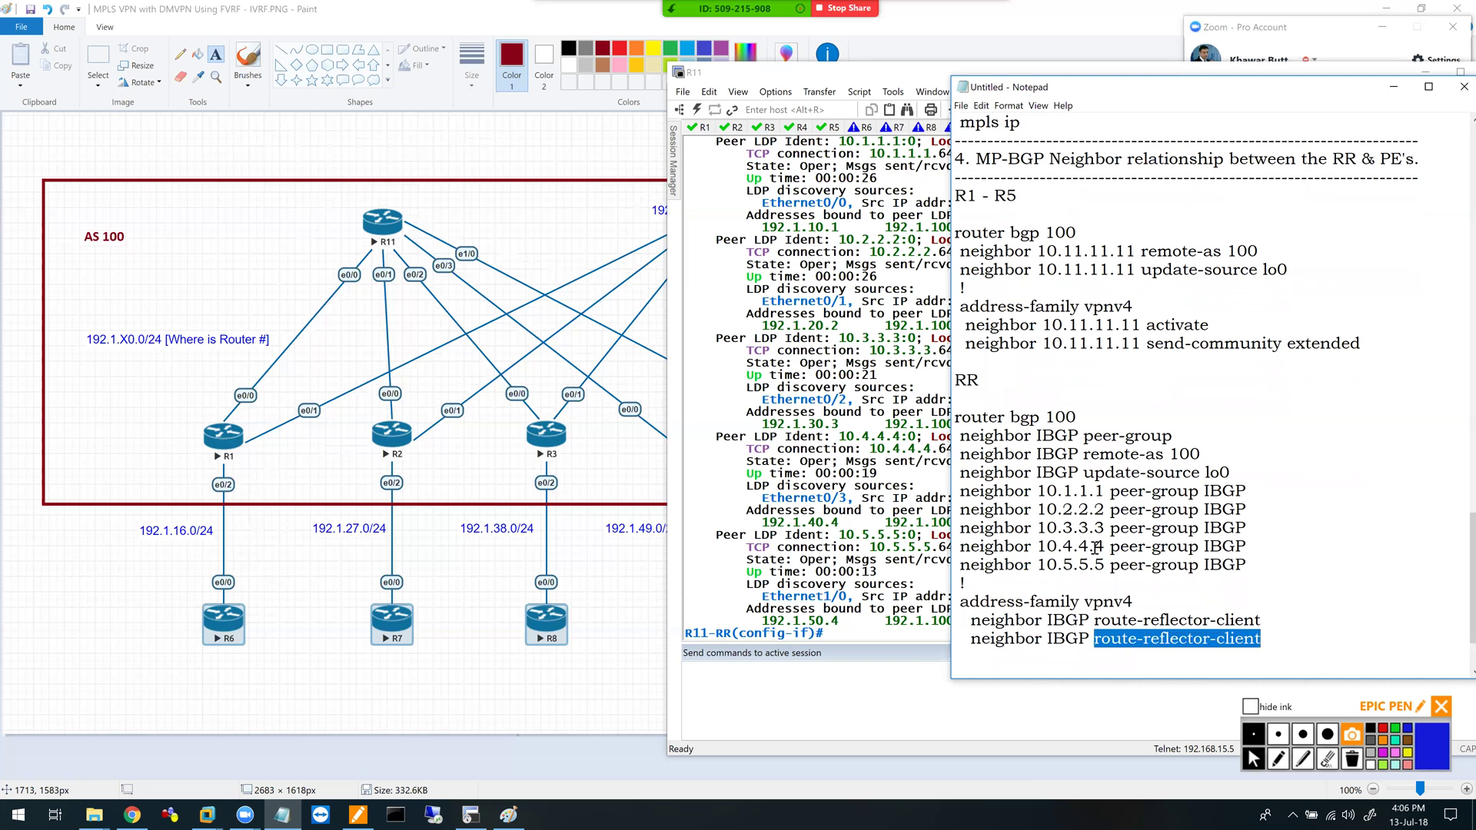
pyautogui.write('send-co')
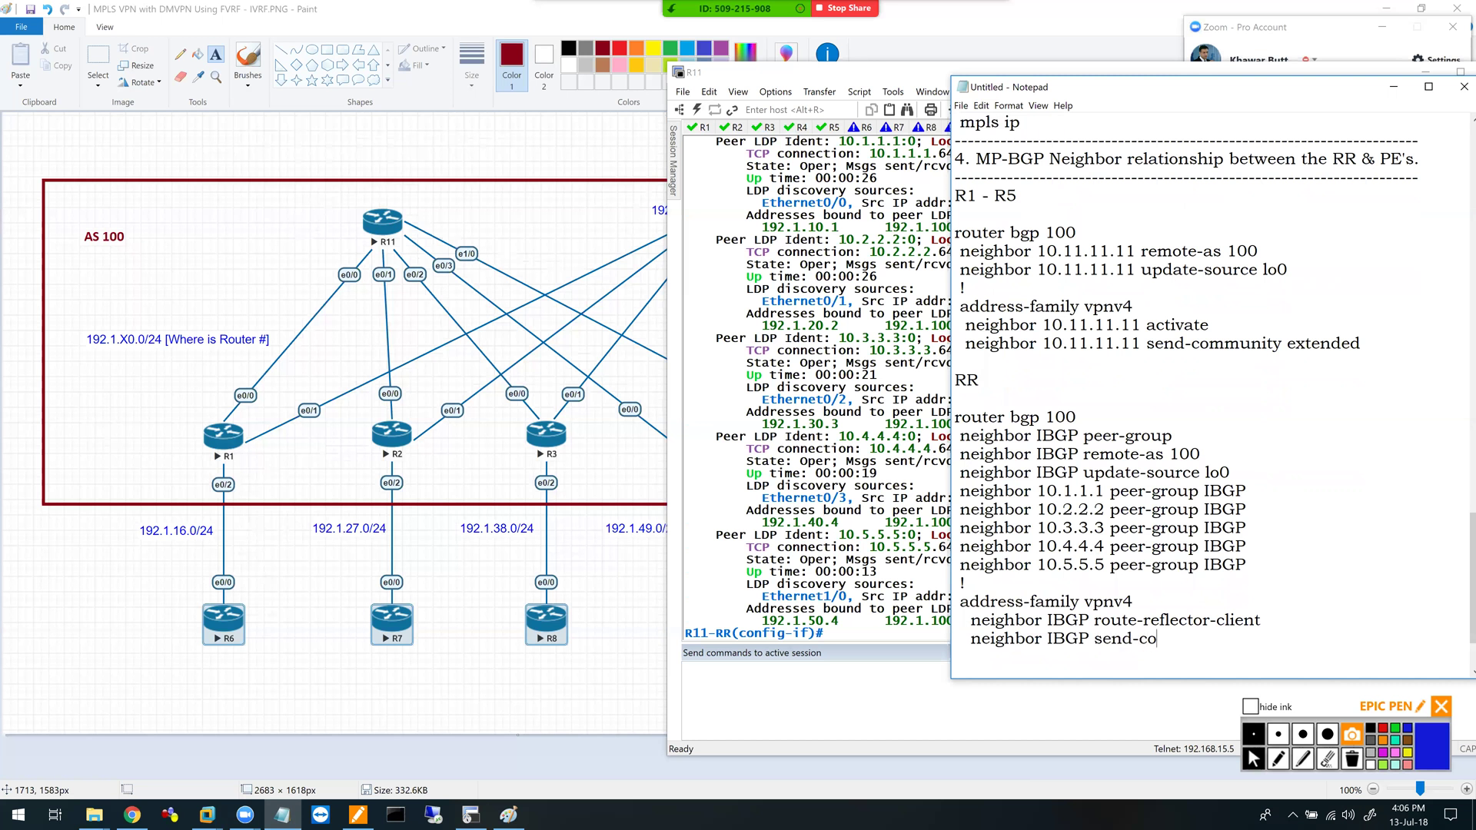
pyautogui.write('mmunity extended')
pyautogui.press('Return')
# - Add a 'neighobor 10.1.1.1 activate' line and paste copies of it
pyautogui.write('n')
pyautogui.press('BackSpace')
pyautogui.write('neighobor 10.1.1.1 activate')
pyautogui.press('Return')
pyautogui.hotkey('shift', 'Down')
pyautogui.press('Down')
pyautogui.hotkey('ctrl', 'v')
pyautogui.hotkey('ctrl', 'v')
pyautogui.hotkey('ctrl', 'v')
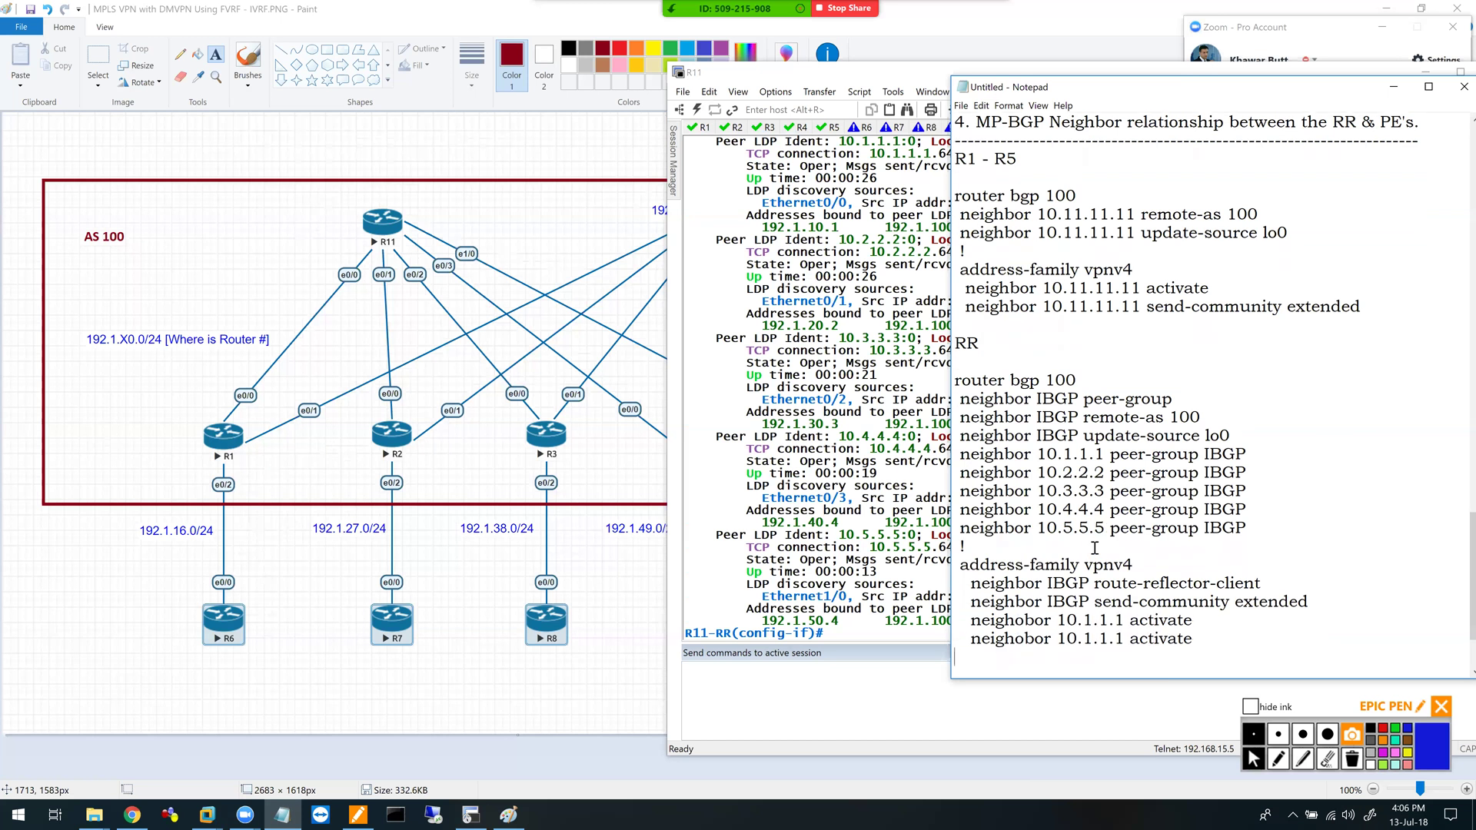
# - Change the activate copies to 10.2.2.2 through 10.5.5.5, then select the whole RR block
pyautogui.press('Left')
pyautogui.hotkey('shift', 'Left')
pyautogui.hotkey('shift', 'Left')
pyautogui.hotkey('shift', 'Left')
pyautogui.hotkey('shift', 'Left')
pyautogui.hotkey('shift', 'Left')
pyautogui.write('2.2.2')
pyautogui.press('Down')
pyautogui.hotkey('shift', 'Left')
pyautogui.hotkey('shift', 'Left')
pyautogui.hotkey('shift', 'Left')
pyautogui.hotkey('shift', 'Left')
pyautogui.hotkey('shift', 'Left')
pyautogui.write('3.3..3')
pyautogui.press('BackSpace')
pyautogui.press('BackSpace')
pyautogui.write('3')
pyautogui.press('Down')
pyautogui.hotkey('shift', 'Left')
pyautogui.hotkey('shift', 'Left')
pyautogui.hotkey('shift', 'Left')
pyautogui.hotkey('shift', 'Left')
pyautogui.hotkey('shift', 'Left')
pyautogui.press('BackSpace')
pyautogui.write('4.4.4')
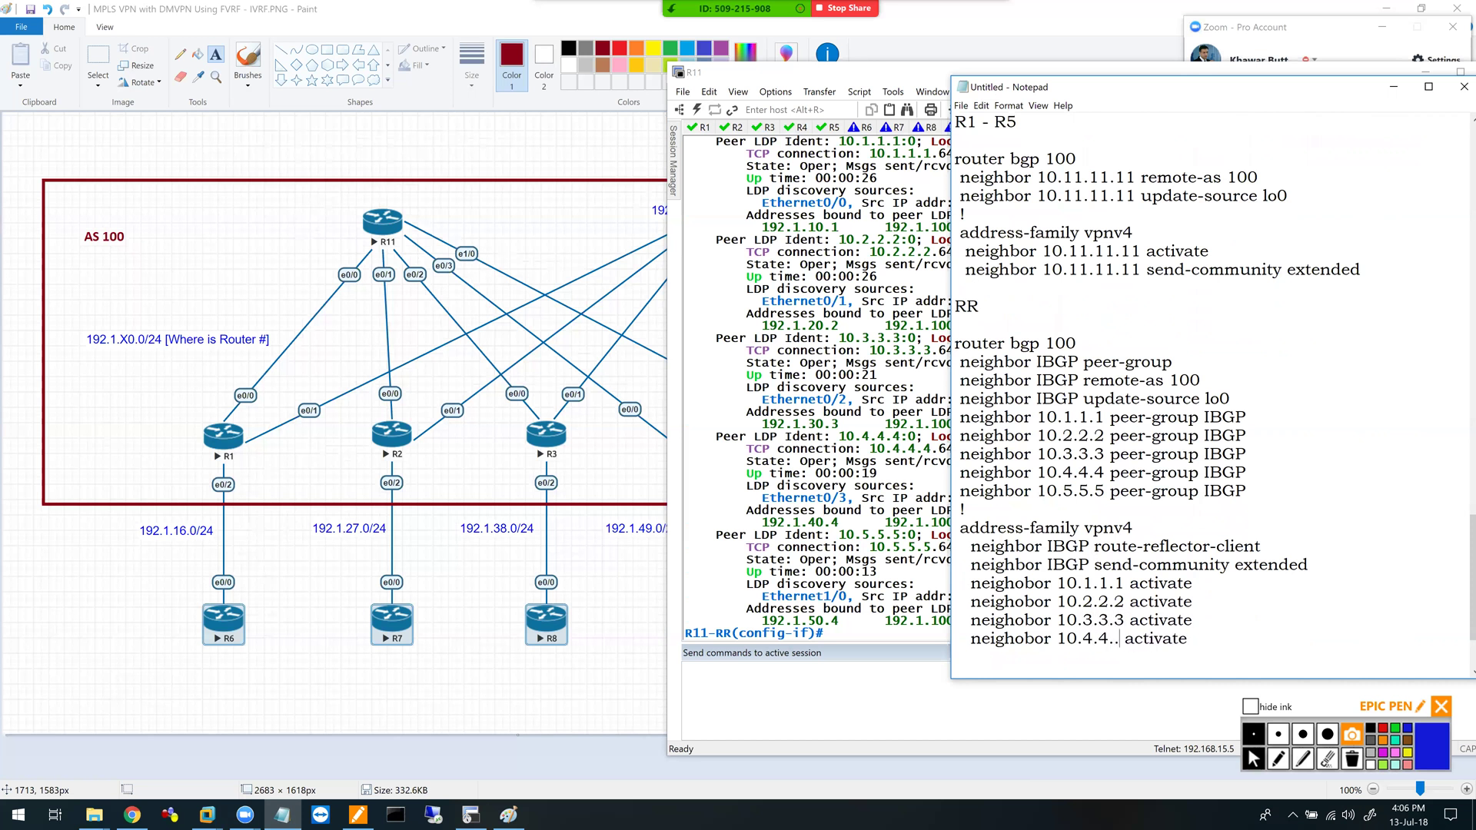
pyautogui.press('Down')
pyautogui.hotkey('ctrl', 'v')
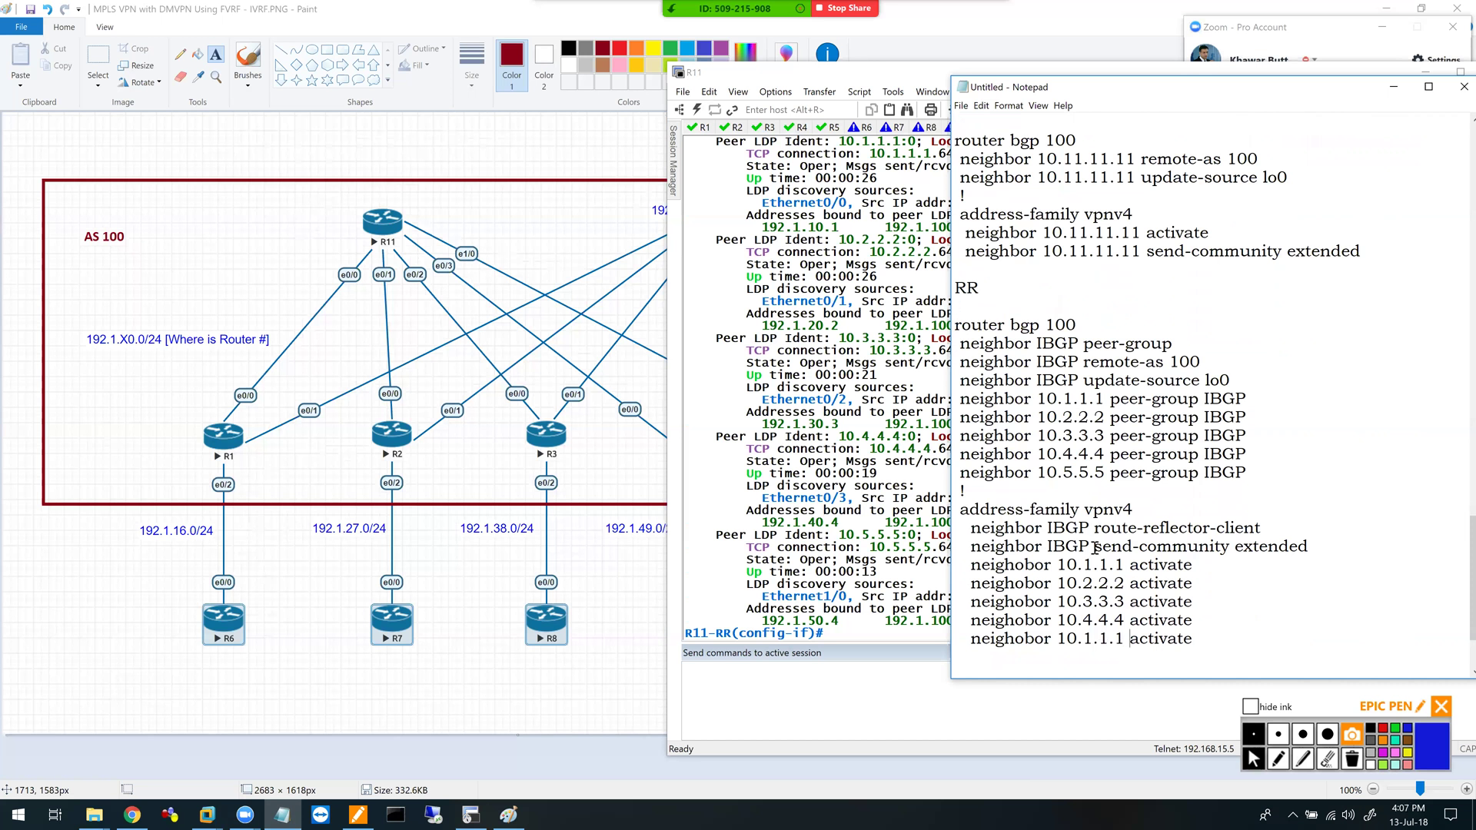
pyautogui.hotkey('shift', 'Left')
pyautogui.hotkey('shift', 'Left')
pyautogui.hotkey('shift', 'Left')
pyautogui.hotkey('shift', 'Left')
pyautogui.hotkey('shift', 'Left')
pyautogui.write('5.5.5')
pyautogui.press('Return')
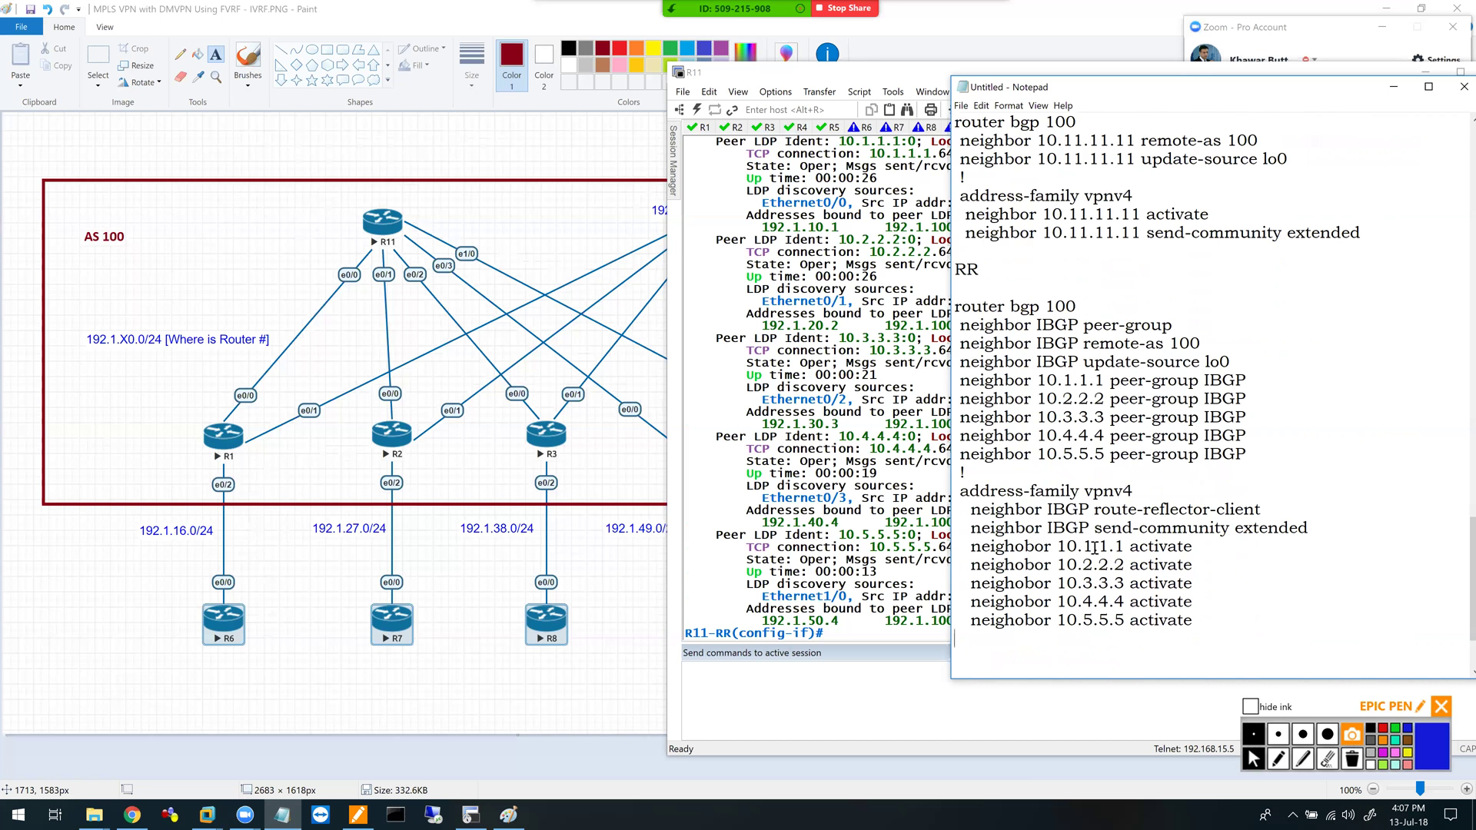
pyautogui.hotkey('shift', 'Up')
pyautogui.hotkey('shift', 'Up')
pyautogui.hotkey('shift', 'Up')
pyautogui.hotkey('shift', 'Up')
pyautogui.hotkey('shift', 'Up')
pyautogui.hotkey('shift', 'Up')
pyautogui.hotkey('shift', 'Up')
pyautogui.hotkey('shift', 'Up')
pyautogui.hotkey('shift', 'Up')
pyautogui.hotkey('shift', 'Up')
pyautogui.hotkey('shift', 'Up')
pyautogui.hotkey('shift', 'Up')
pyautogui.hotkey('shift', 'Up')
pyautogui.hotkey('shift', 'Up')
pyautogui.hotkey('shift', 'Up')
pyautogui.hotkey('shift', 'Up')
pyautogui.hotkey('shift', 'Up')
pyautogui.hotkey('shift', 'Up')
pyautogui.hotkey('shift', 'Up')
pyautogui.hotkey('ctrl', 'c')
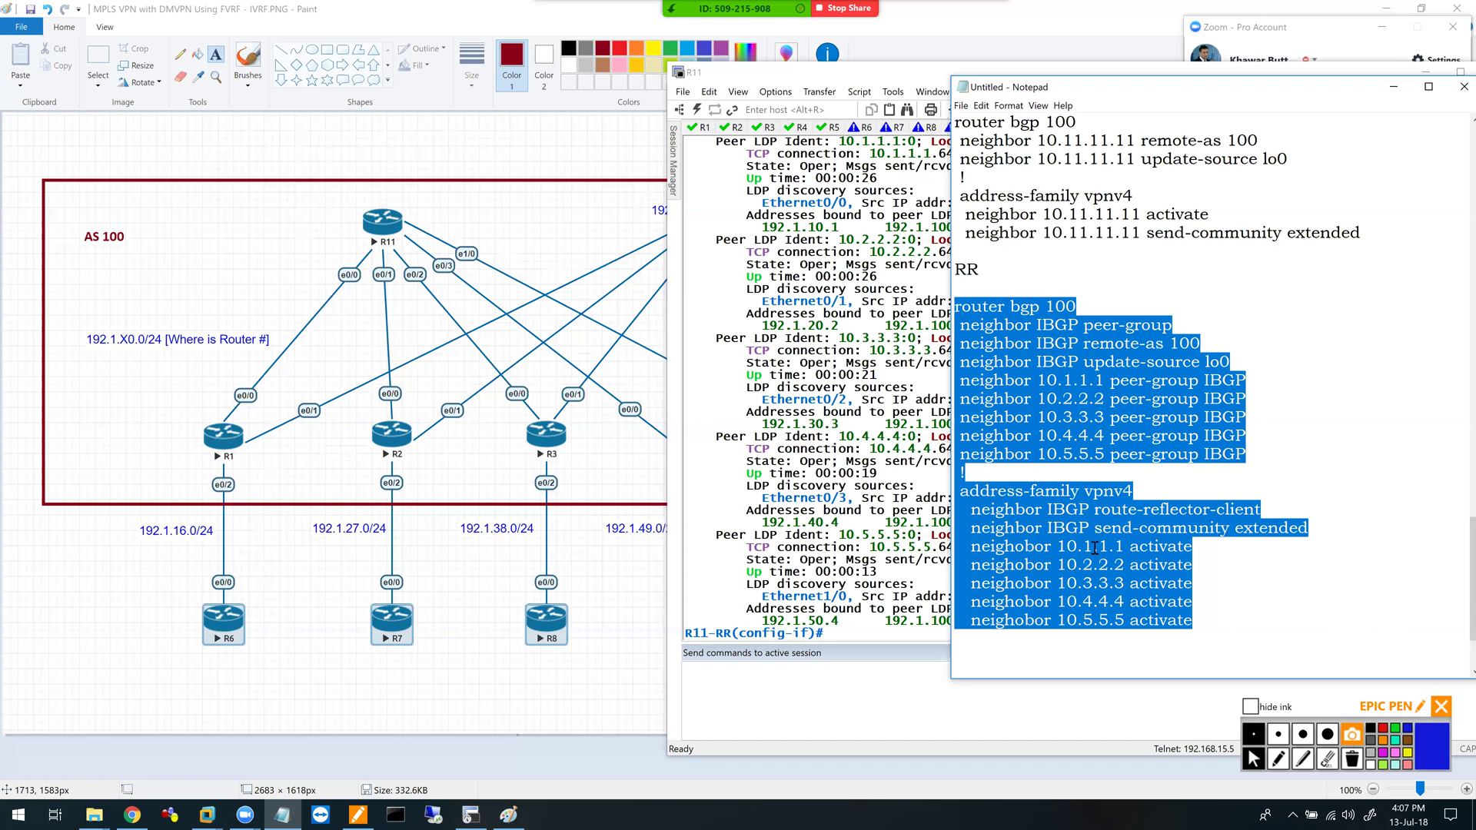
# - Paste the RR BGP config into the R11 terminal
pyautogui.click(283, 813)
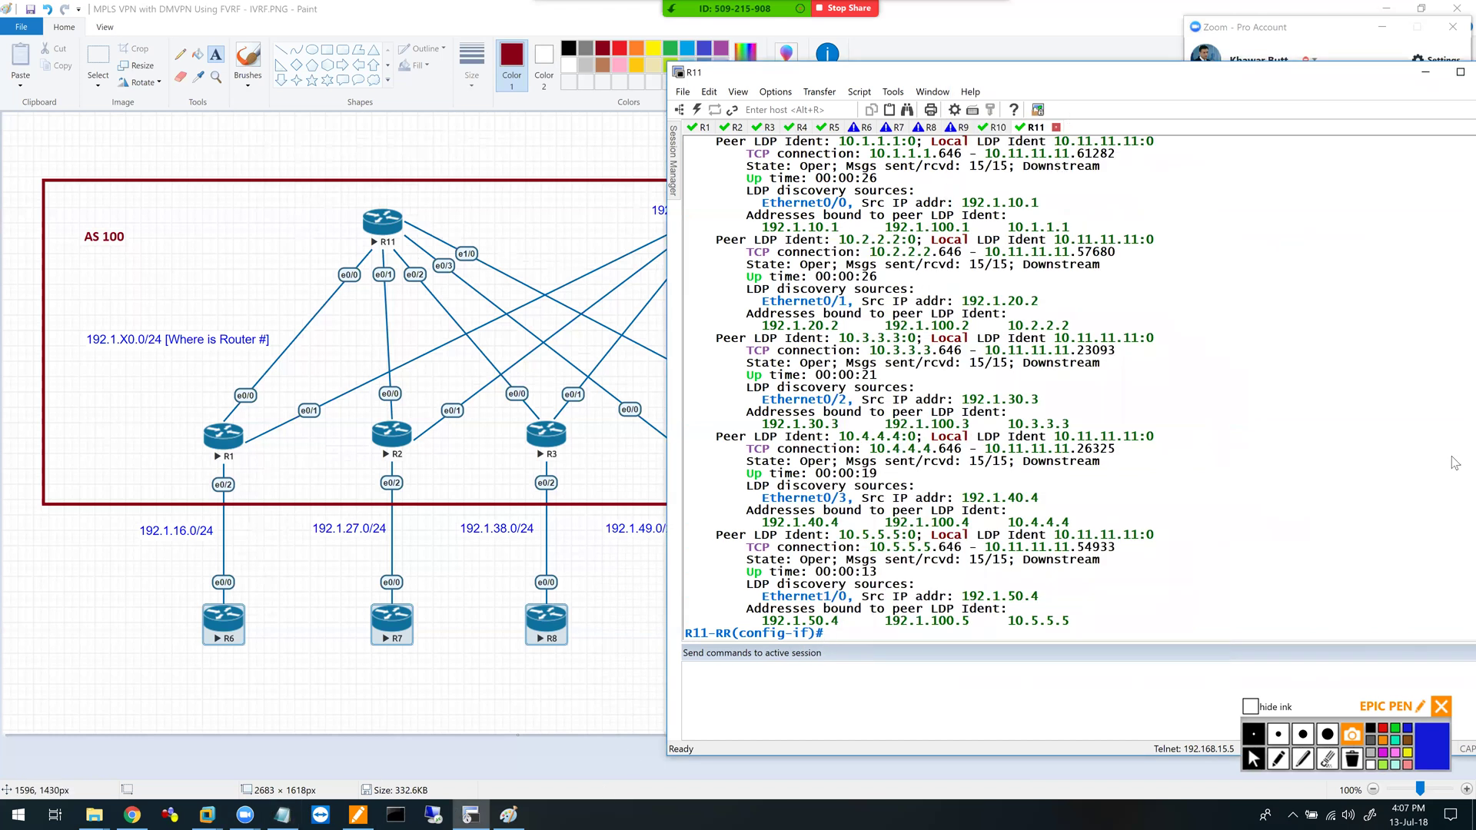
pyautogui.rightClick(1364, 521)
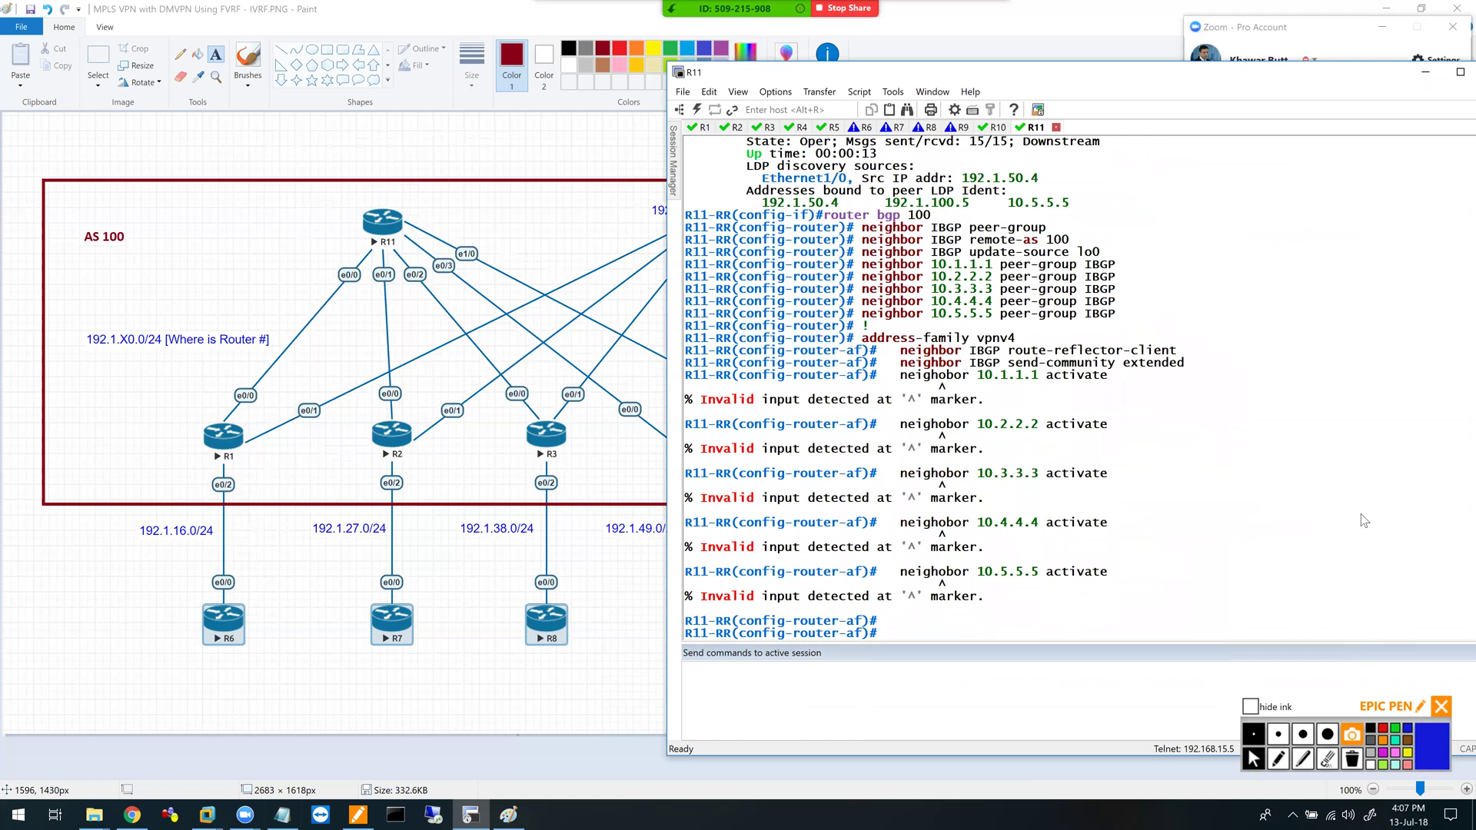
pyautogui.click(283, 813)
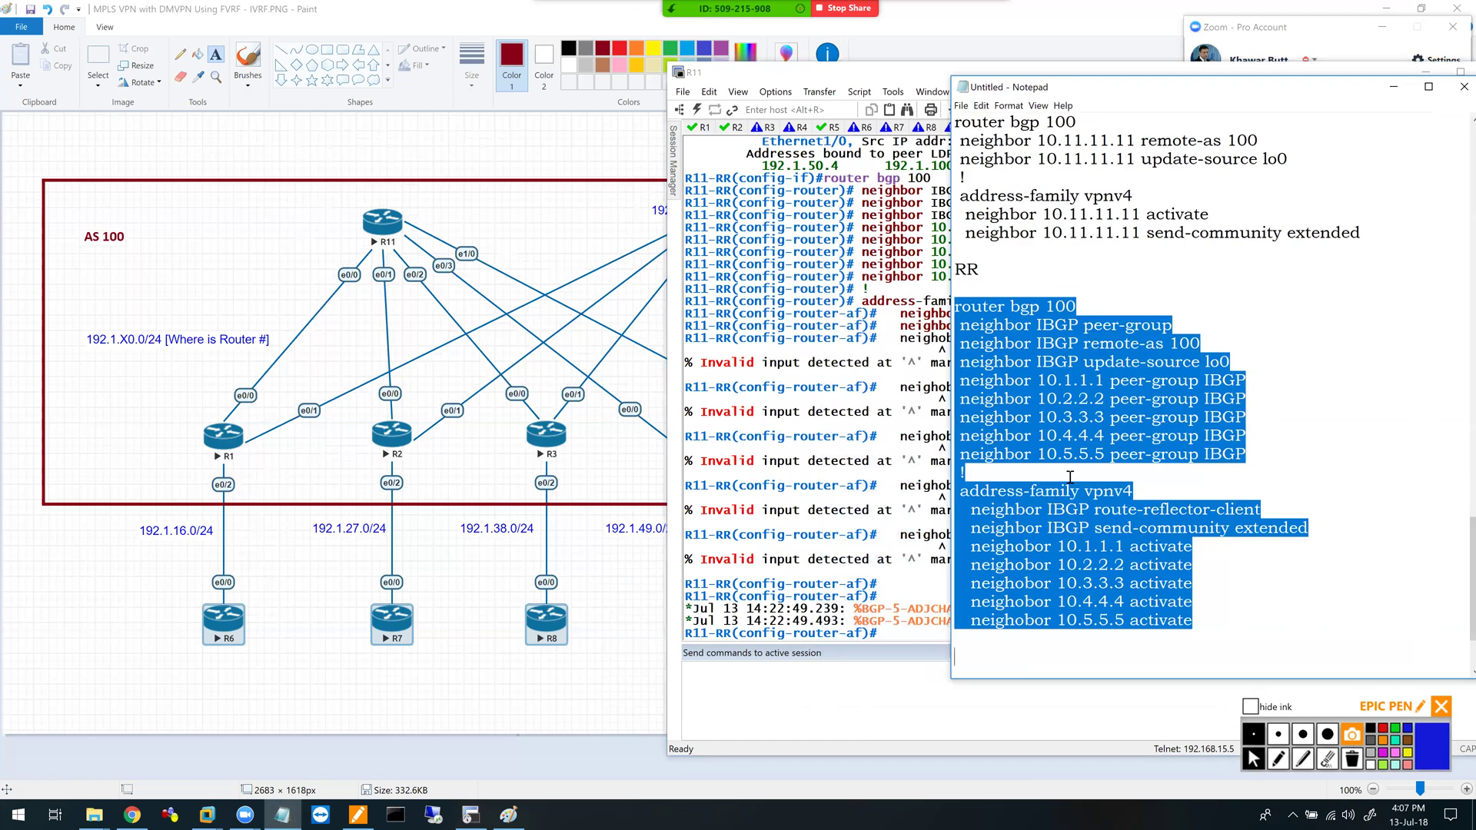
# - Fix 'neighobor' to 'neighbor' on the five activate lines and reselect the corrected block
pyautogui.click(1030, 548)
pyautogui.press('BackSpace')
pyautogui.press('Down')
pyautogui.press('BackSpace')
pyautogui.press('Down')
pyautogui.press('BackSpace')
pyautogui.write('h')
pyautogui.press('Delete')
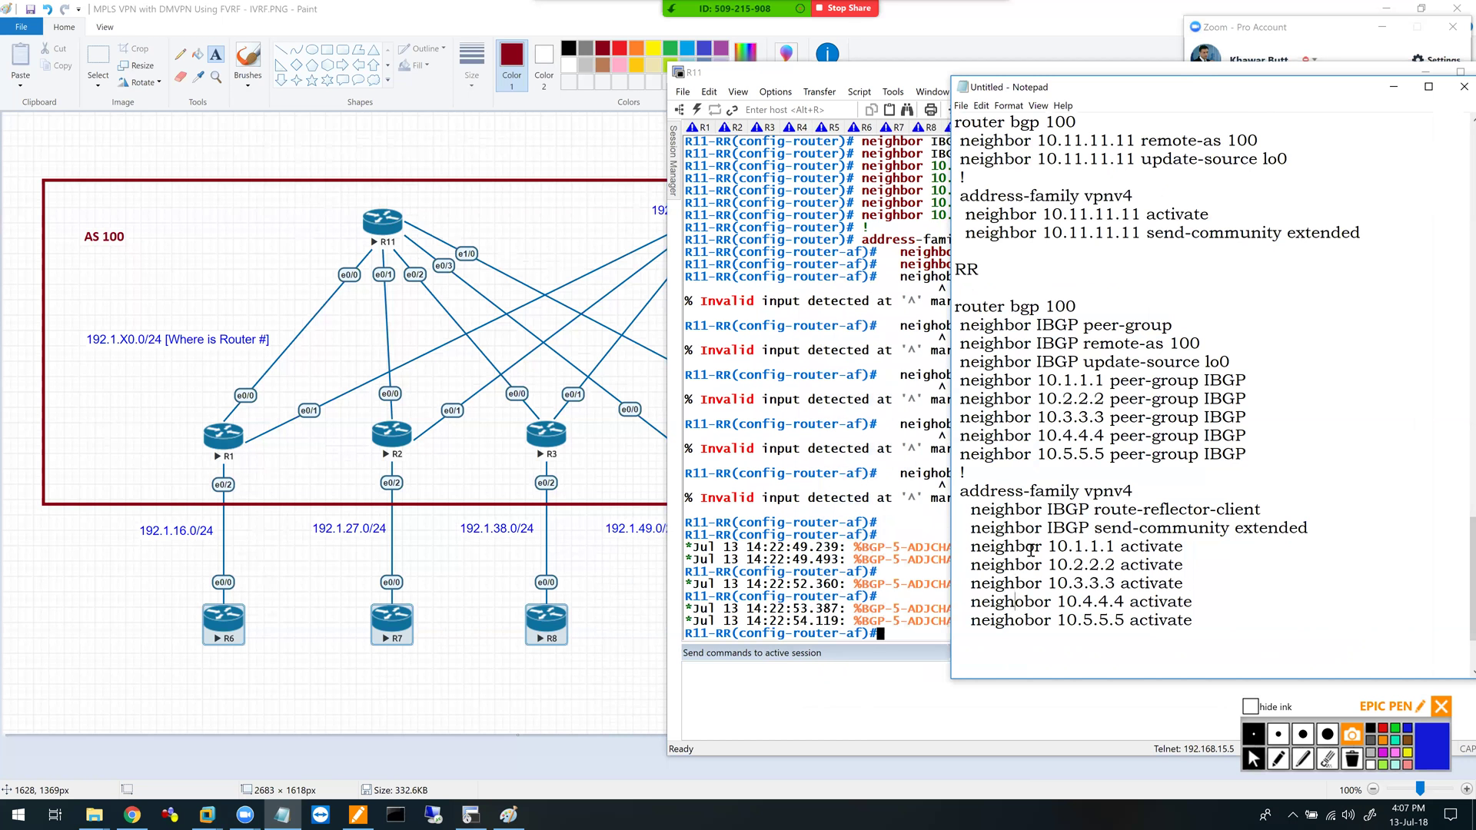
pyautogui.press('BackSpace')
pyautogui.write('g')
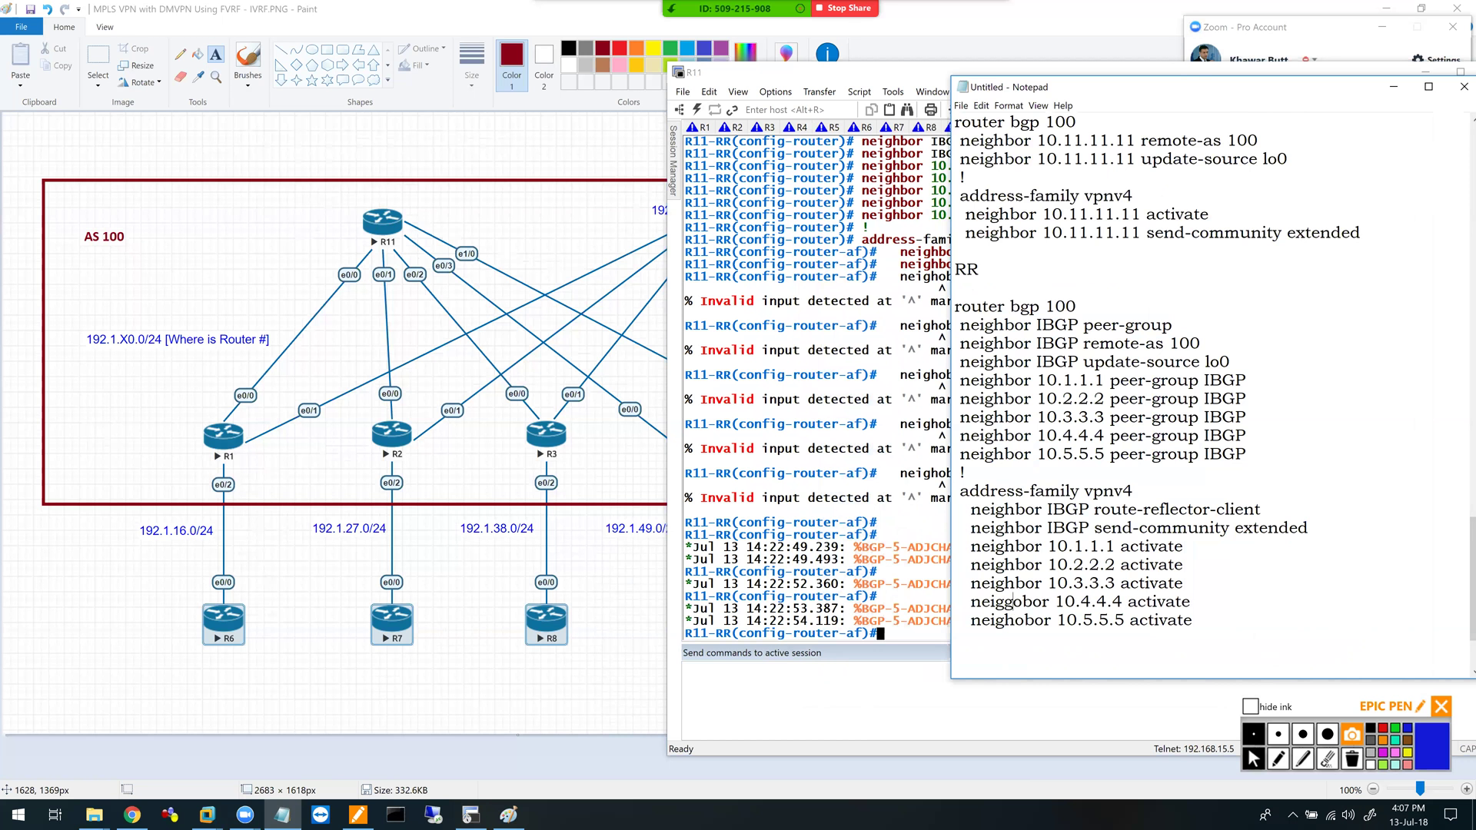
pyautogui.press('BackSpace')
pyautogui.write('h')
pyautogui.press('Delete')
pyautogui.press('Down')
pyautogui.press('BackSpace')
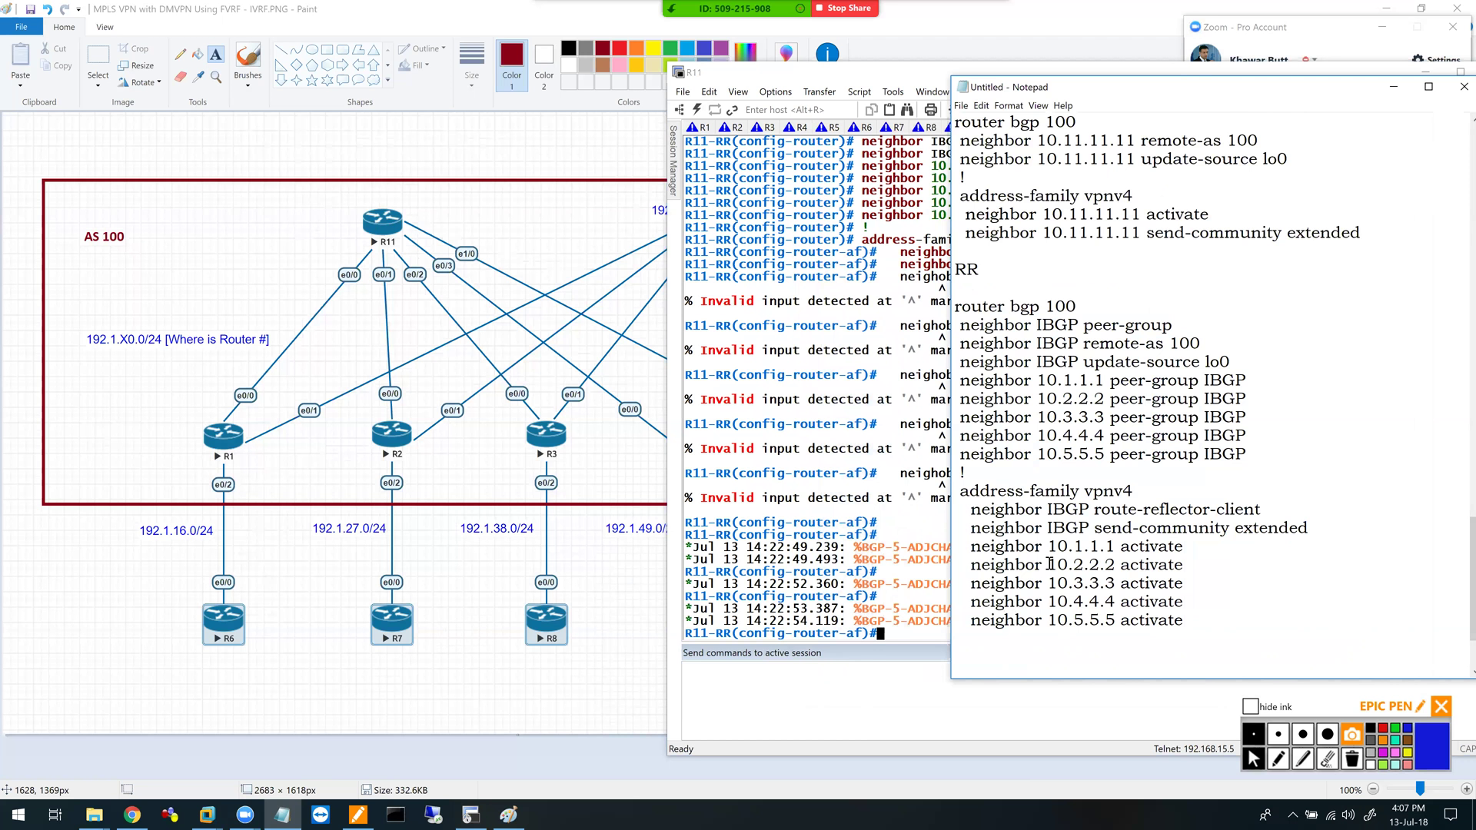
pyautogui.moveTo(1197, 624); pyautogui.dragTo(948, 315)
pyautogui.hotkey('ctrl', 'c')
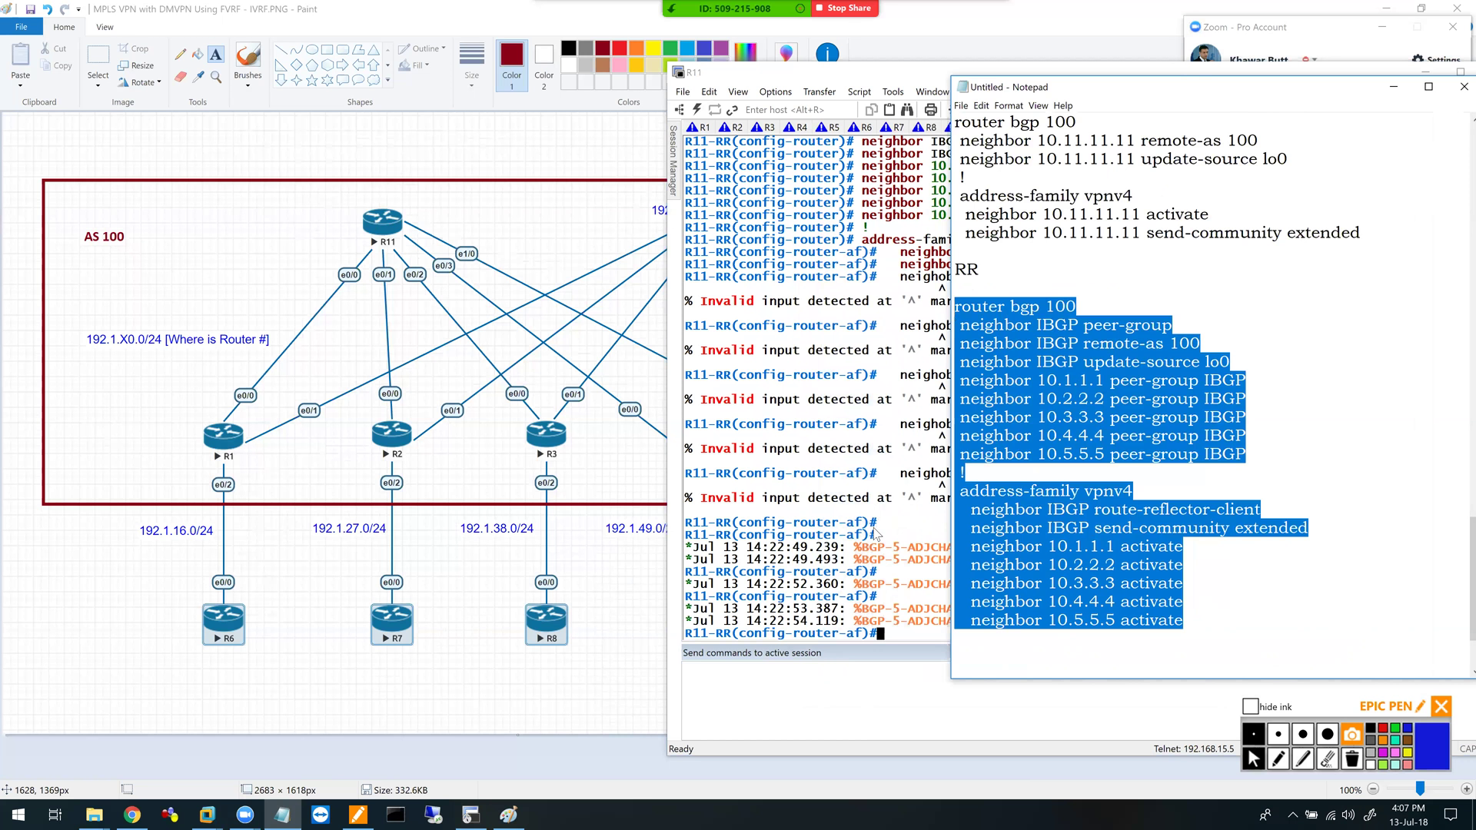
# - On R11, run 'no router bgp 100', re-enter router bgp 100, paste the corrected config, end
pyautogui.click(899, 544)
pyautogui.write('no router bgp 100')
pyautogui.press('Return')
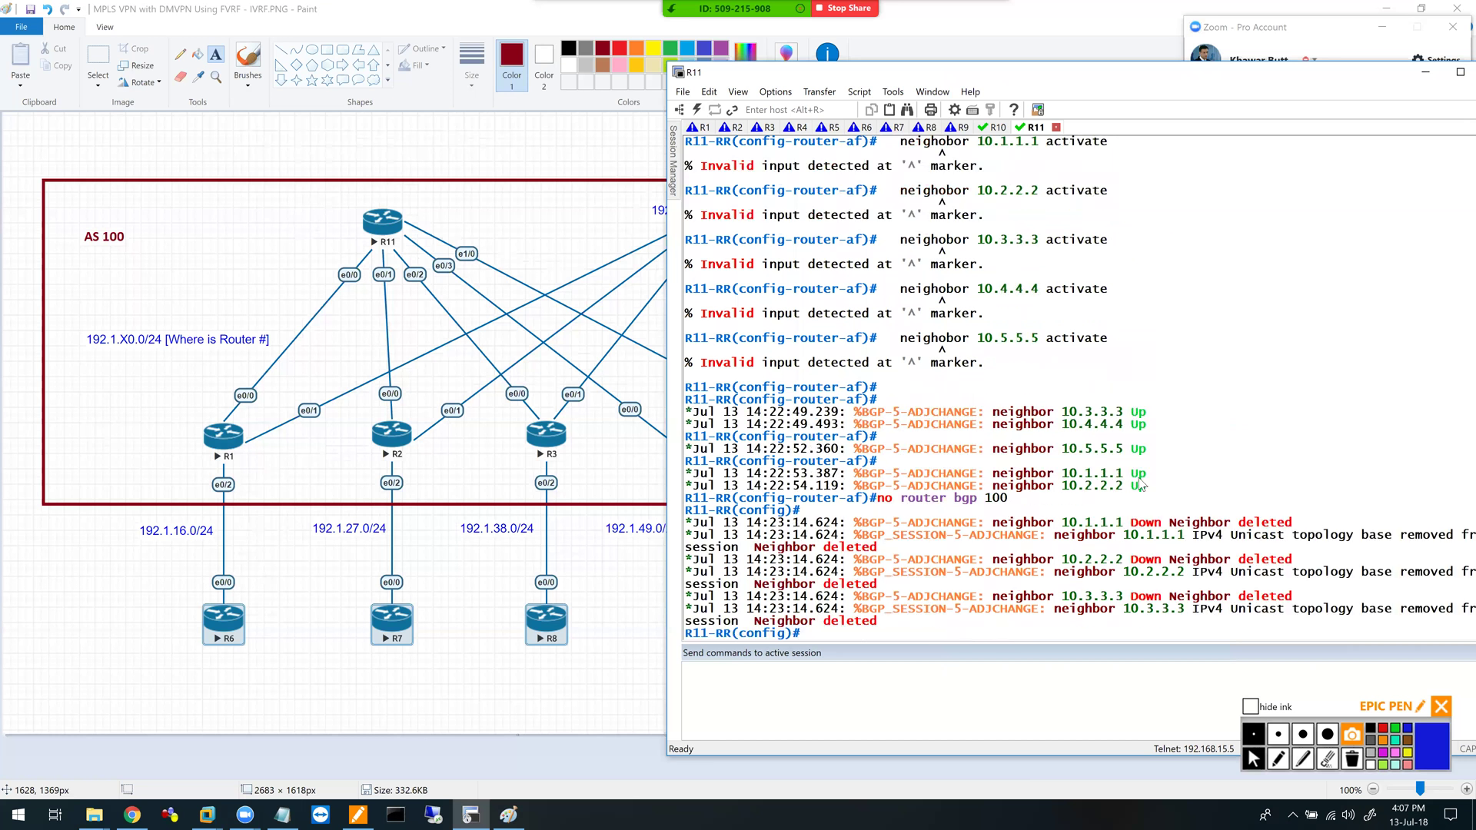
pyautogui.write('router bgp 100')
pyautogui.press('Return')
pyautogui.rightClick(1324, 360)
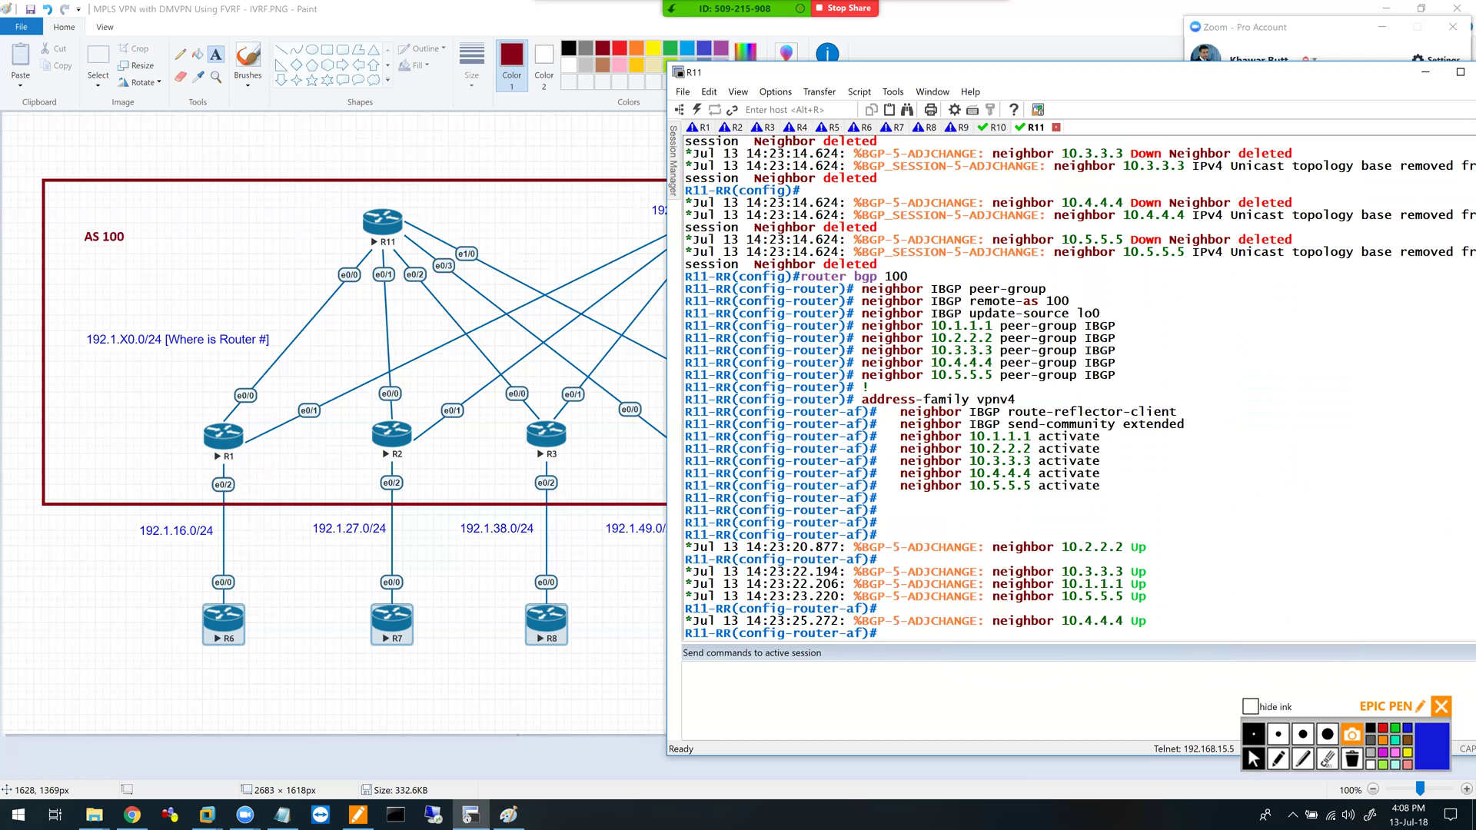
pyautogui.write('end')
pyautogui.press('Return')
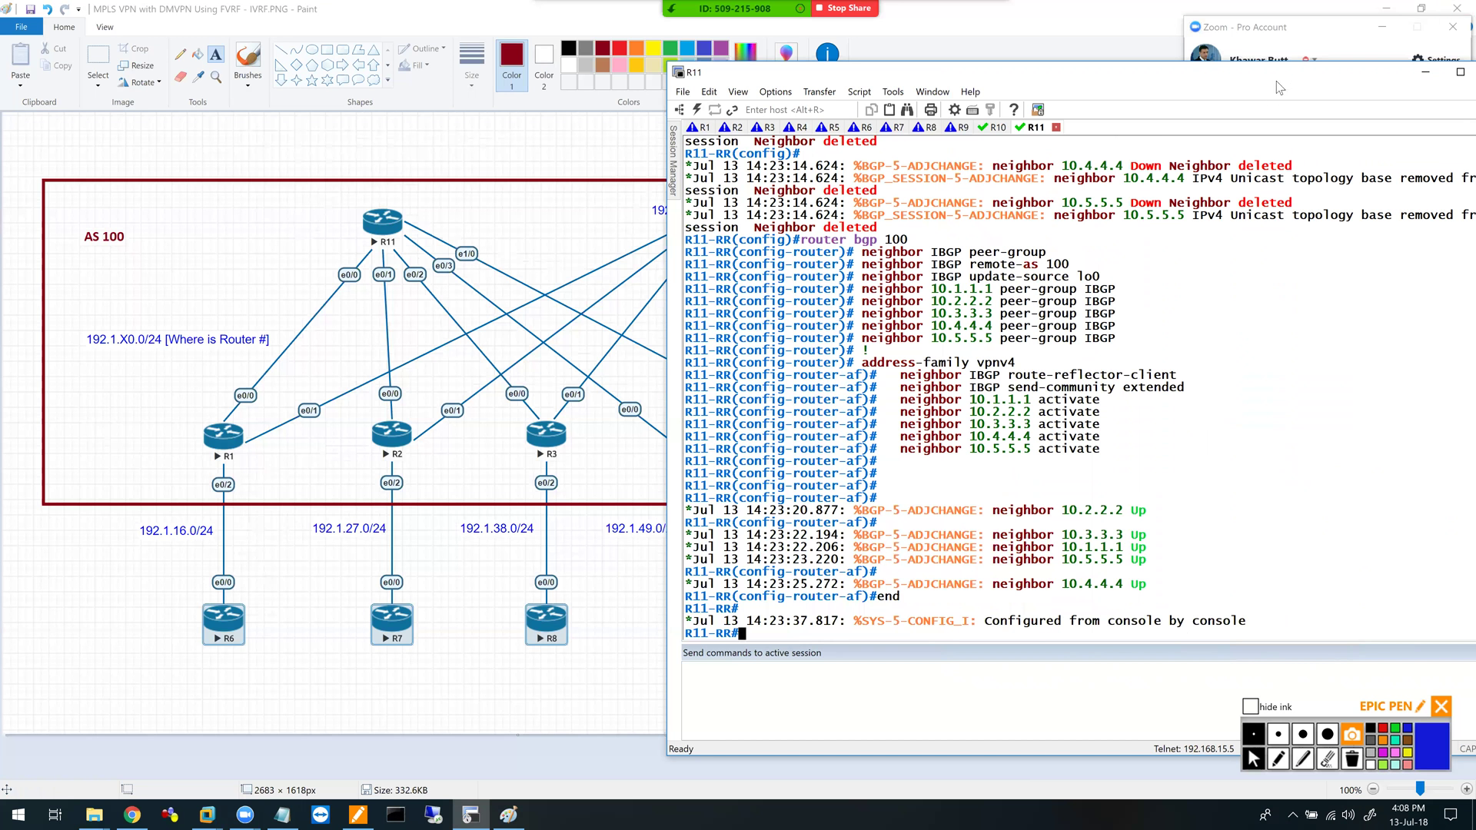
pyautogui.click(1425, 72)
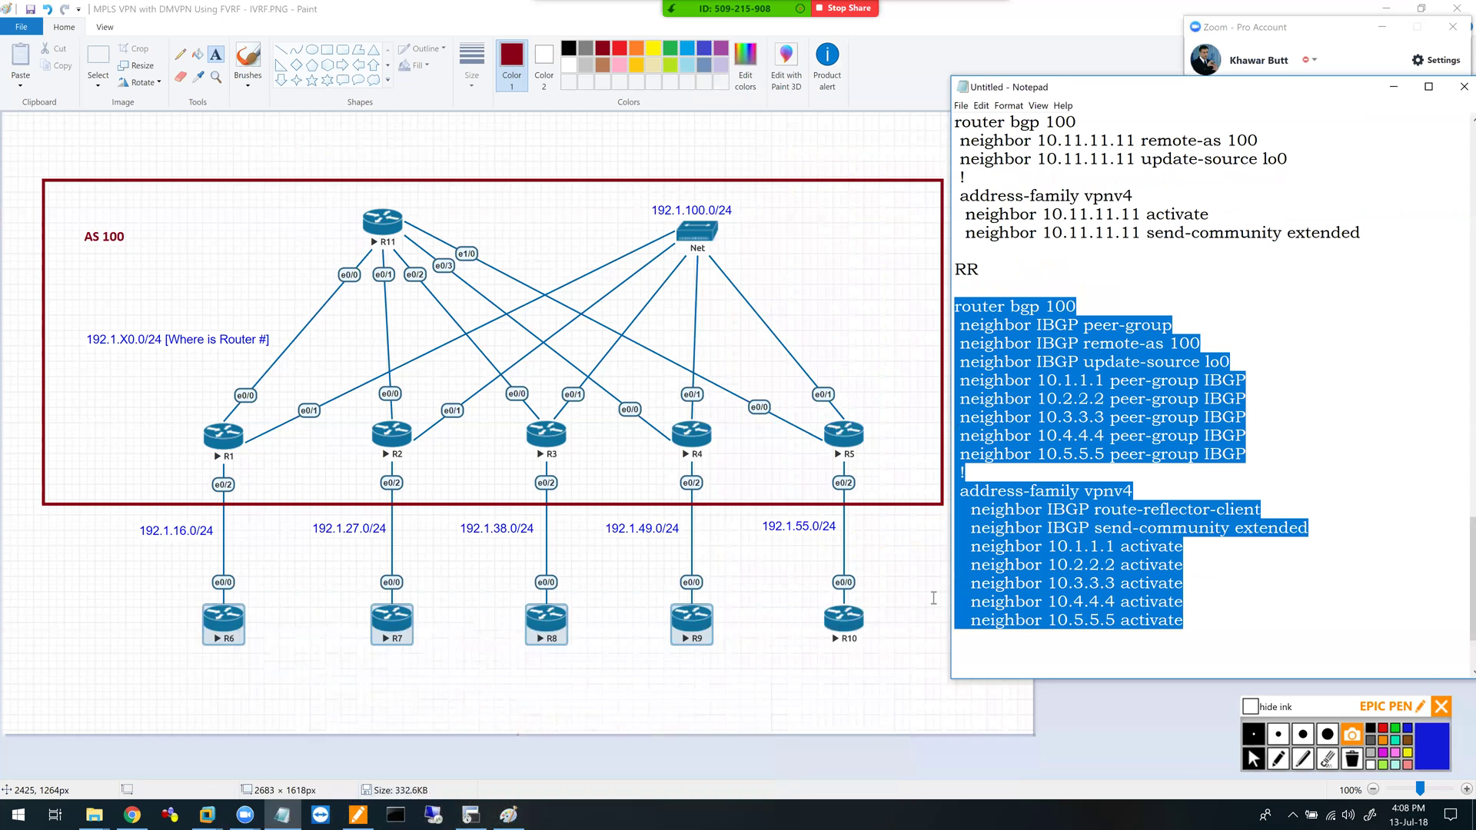
# - With the thickest Epic Pen ink, highlight R11's links to R1–R5 in red
pyautogui.click(1278, 759)
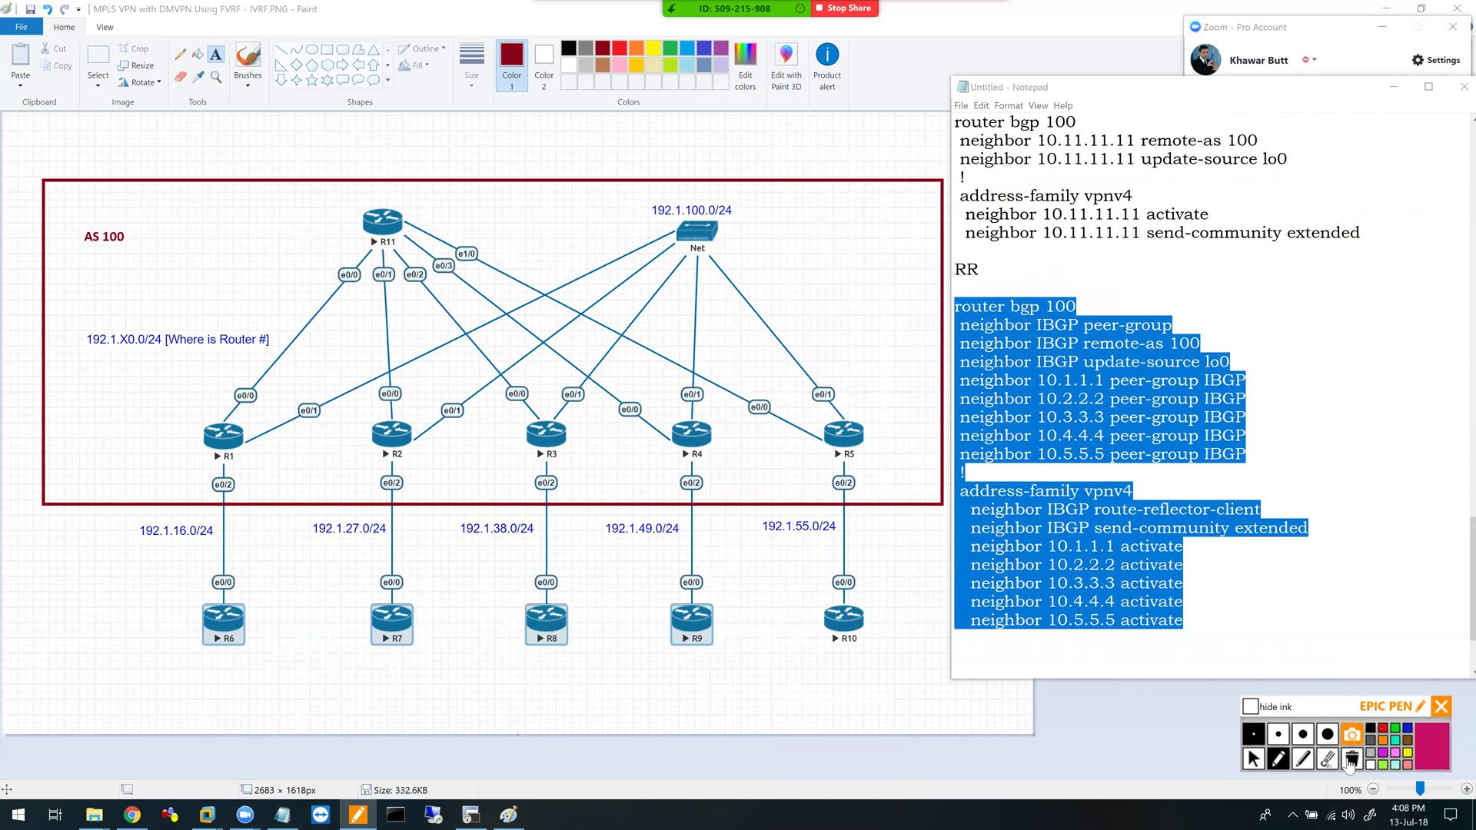
pyautogui.click(1327, 735)
pyautogui.click(1303, 760)
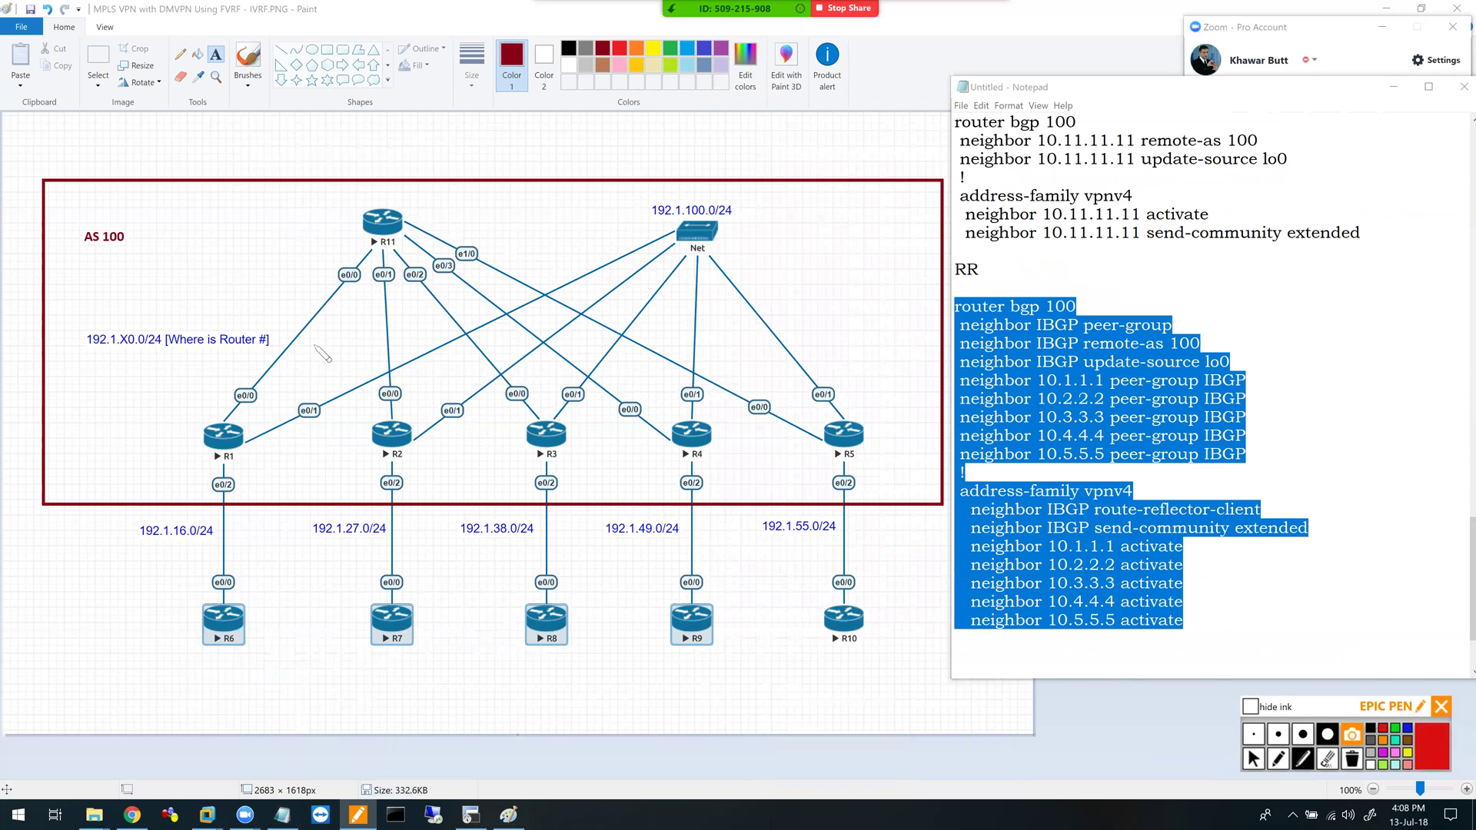
pyautogui.moveTo(219, 425)
pyautogui.mouseDown()
pyautogui.moveTo(395, 248)
pyautogui.moveTo(400, 442)
pyautogui.mouseUp()
pyautogui.moveTo(396, 257); pyautogui.dragTo(547, 434)
pyautogui.moveTo(404, 231); pyautogui.dragTo(680, 437)
pyautogui.moveTo(405, 223)
pyautogui.mouseDown()
pyautogui.moveTo(780, 389)
pyautogui.moveTo(855, 450)
pyautogui.mouseUp()
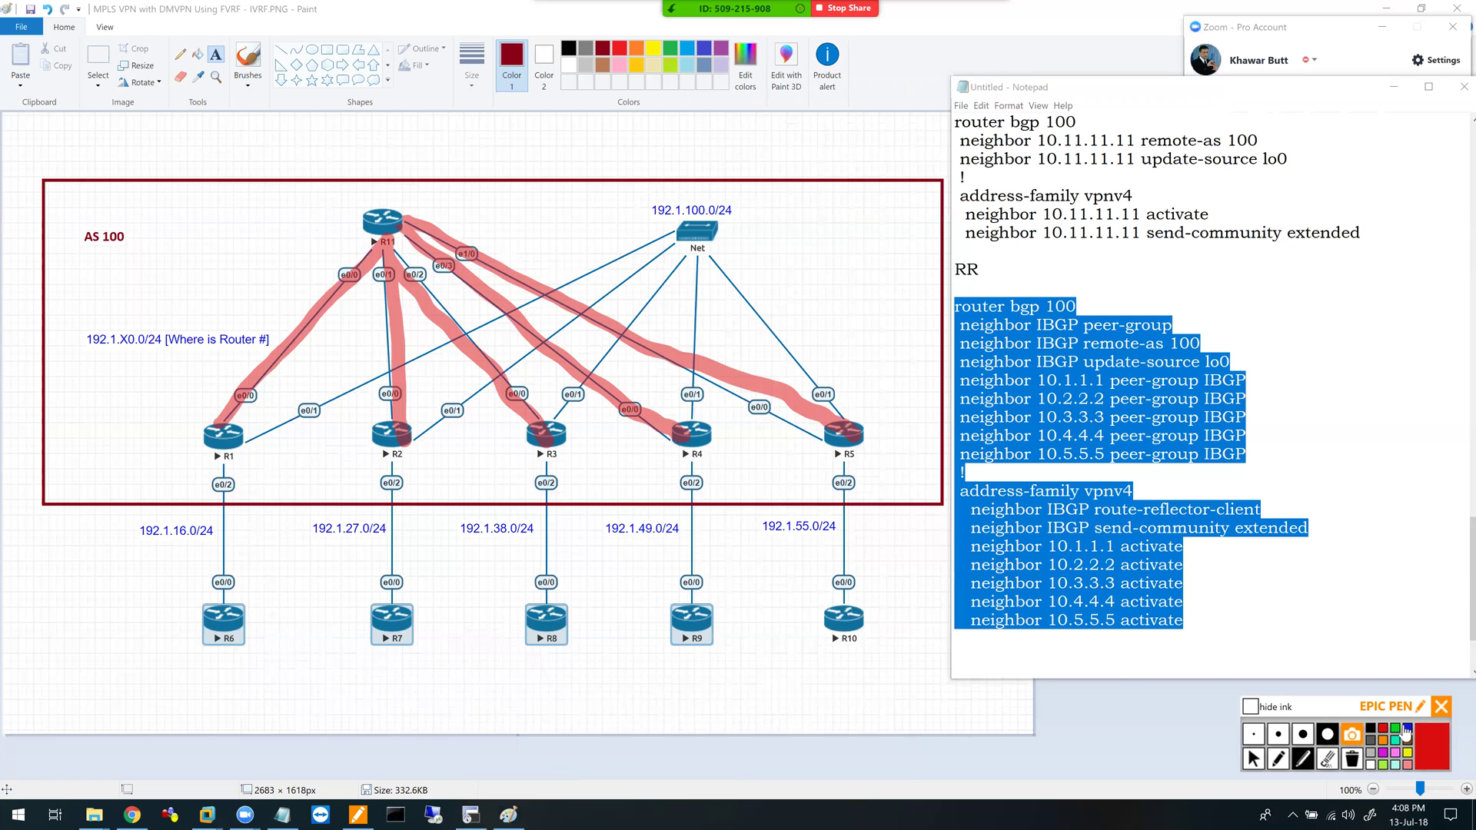
# - Trace the Net switch's links to R1, R3, R4 and R5 in blue
pyautogui.click(1407, 730)
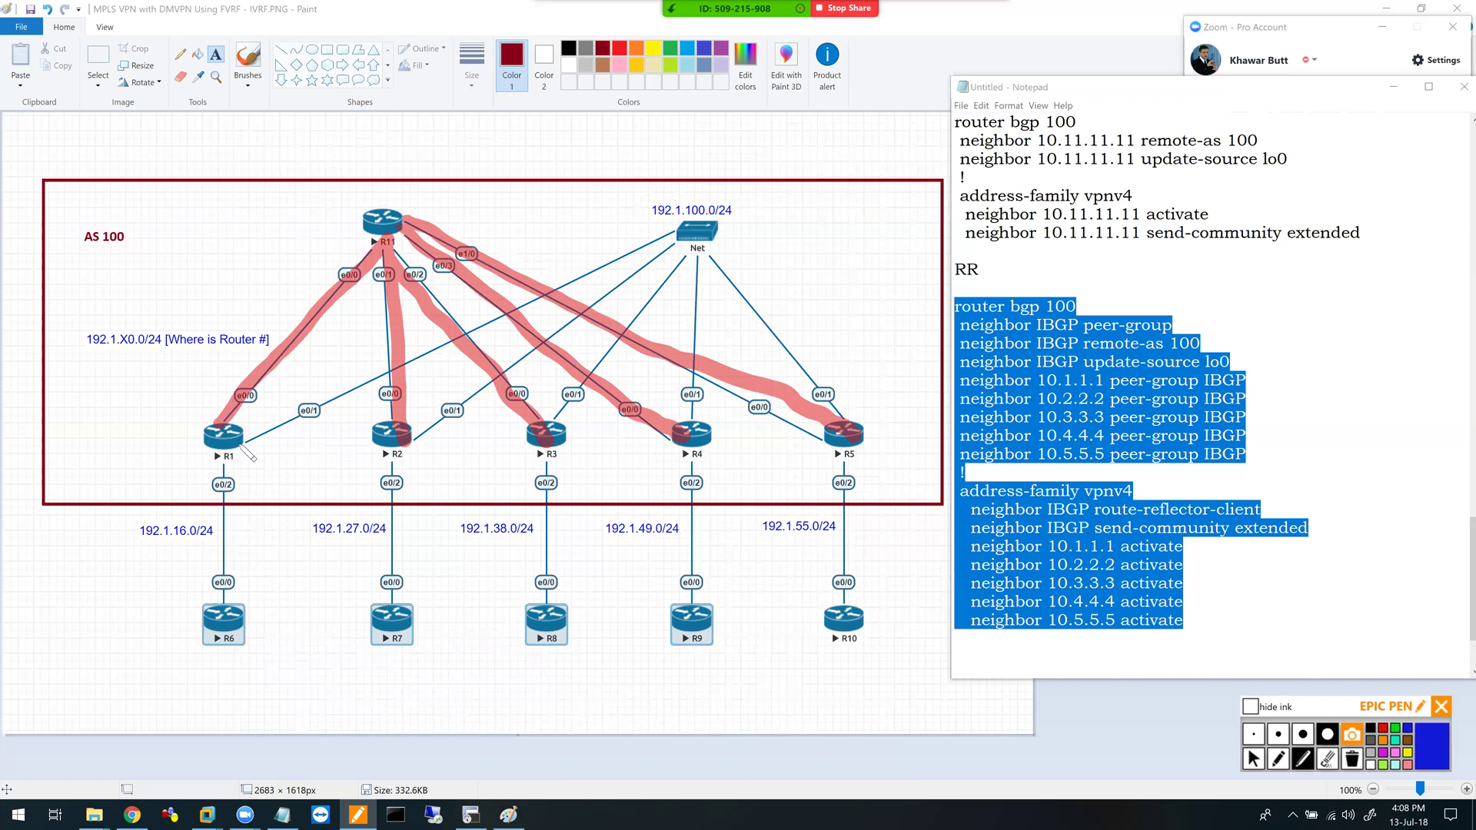
pyautogui.moveTo(243, 444)
pyautogui.mouseDown()
pyautogui.moveTo(637, 257)
pyautogui.moveTo(686, 252)
pyautogui.moveTo(478, 400)
pyautogui.moveTo(371, 452)
pyautogui.mouseUp()
pyautogui.moveTo(694, 254)
pyautogui.mouseDown()
pyautogui.moveTo(559, 458)
pyautogui.moveTo(555, 446)
pyautogui.moveTo(700, 335)
pyautogui.moveTo(695, 442)
pyautogui.mouseUp()
pyautogui.moveTo(701, 252); pyautogui.dragTo(871, 436)
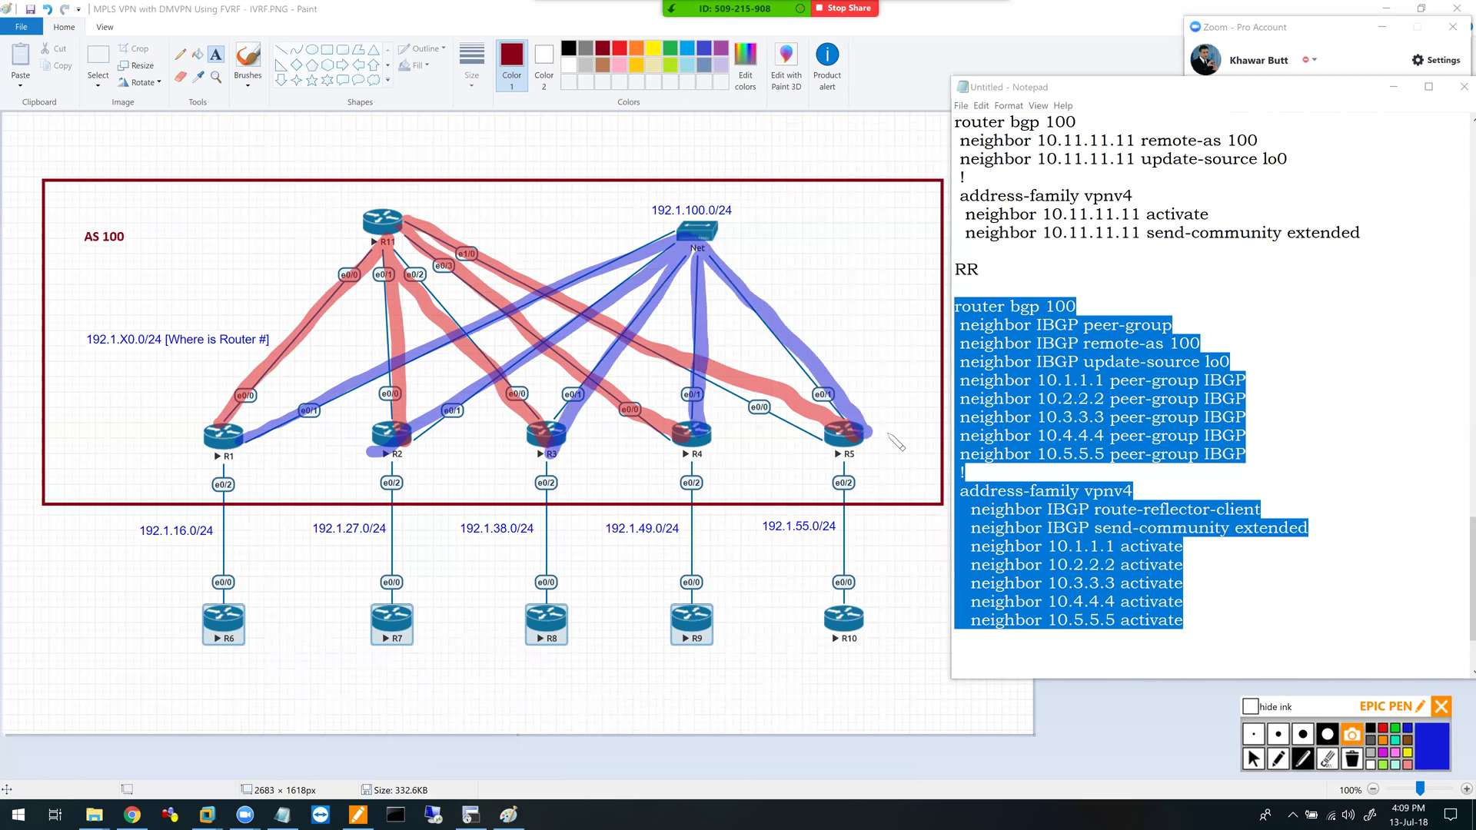
# - With the thinnest pen, write DATA in blue beside the Net switch and double-underline it
pyautogui.click(1253, 733)
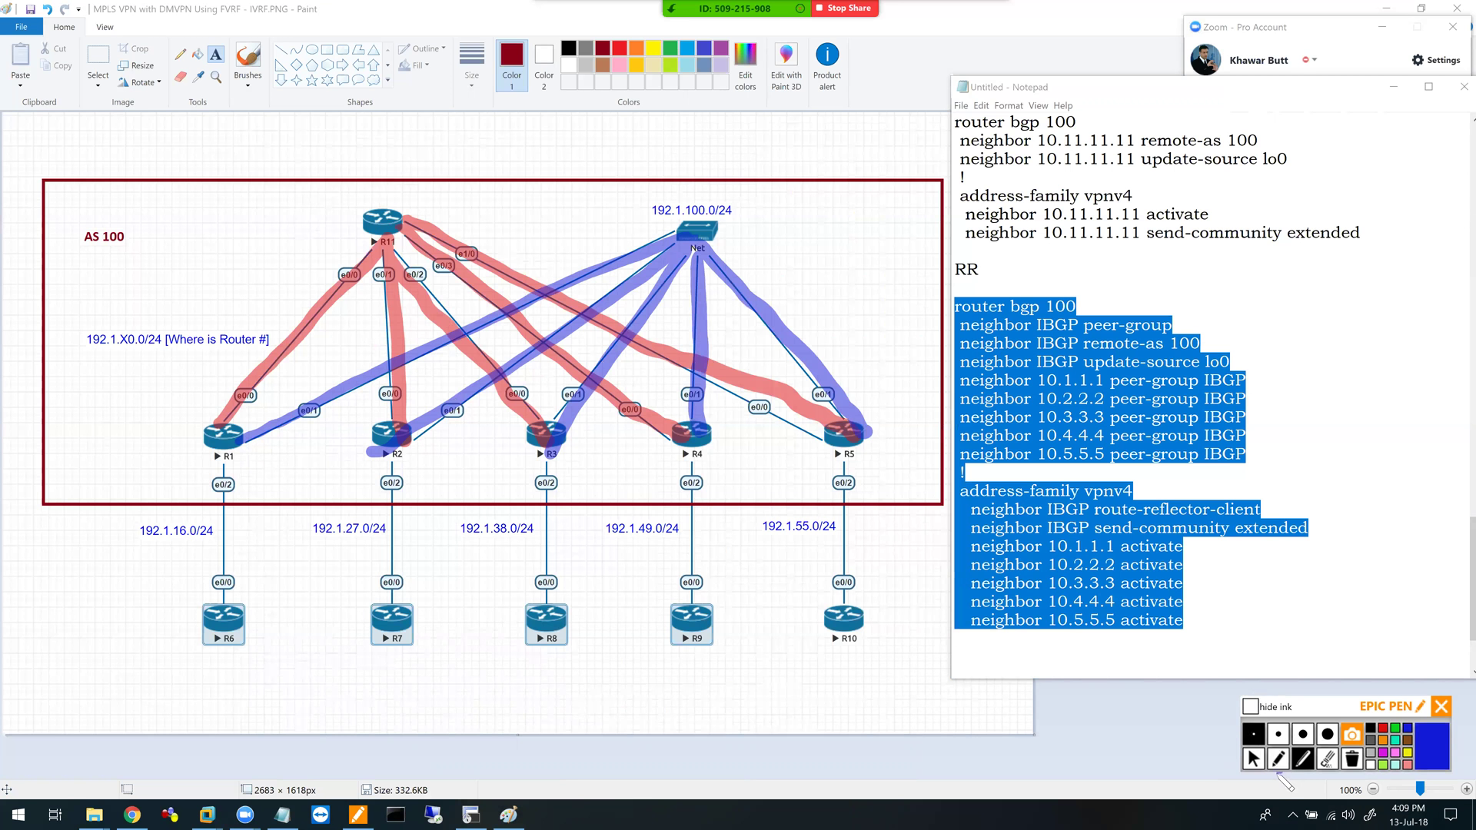
pyautogui.click(1278, 761)
pyautogui.moveTo(775, 264)
pyautogui.mouseDown()
pyautogui.moveTo(780, 287)
pyautogui.moveTo(815, 270)
pyautogui.mouseUp()
pyautogui.moveTo(820, 253)
pyautogui.mouseDown()
pyautogui.moveTo(840, 248)
pyautogui.moveTo(833, 276)
pyautogui.mouseUp()
pyautogui.moveTo(839, 268); pyautogui.dragTo(856, 255)
pyautogui.moveTo(796, 295); pyautogui.dragTo(855, 277)
pyautogui.moveTo(798, 315); pyautogui.dragTo(849, 300)
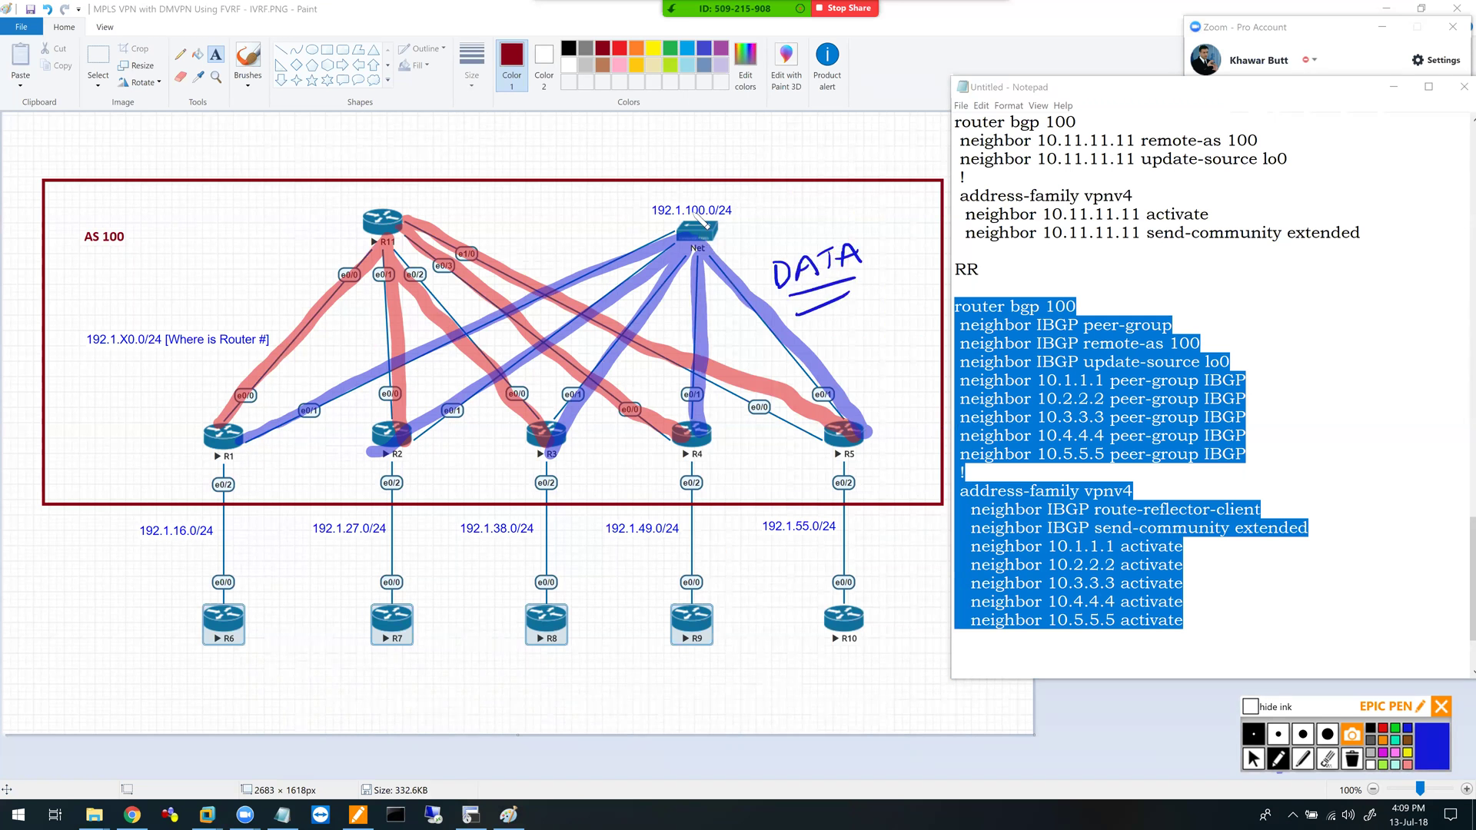
# - Write CONTROL-PLANE in red beside R11, circle R11, then clear all ink
pyautogui.click(1382, 729)
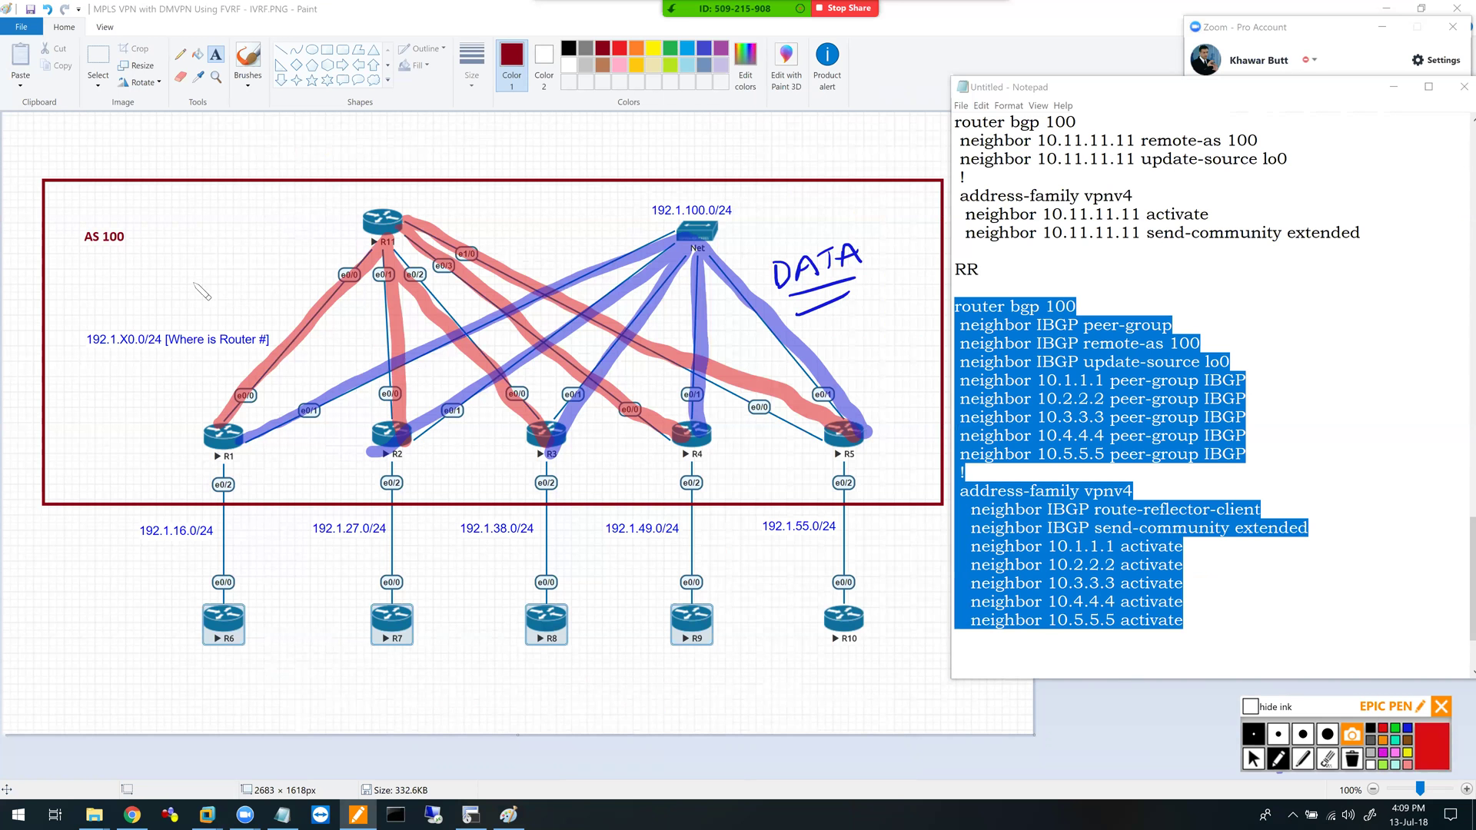
pyautogui.moveTo(191, 280)
pyautogui.mouseDown()
pyautogui.moveTo(171, 295)
pyautogui.moveTo(195, 288)
pyautogui.mouseUp()
pyautogui.moveTo(204, 294); pyautogui.dragTo(236, 263)
pyautogui.moveTo(229, 265)
pyautogui.mouseDown()
pyautogui.moveTo(231, 281)
pyautogui.moveTo(262, 286)
pyautogui.moveTo(302, 243)
pyautogui.mouseUp()
pyautogui.moveTo(222, 290)
pyautogui.mouseDown()
pyautogui.moveTo(240, 302)
pyautogui.moveTo(290, 286)
pyautogui.moveTo(296, 264)
pyautogui.moveTo(323, 271)
pyautogui.mouseUp()
pyautogui.moveTo(378, 223)
pyautogui.mouseDown()
pyautogui.moveTo(412, 245)
pyautogui.moveTo(381, 221)
pyautogui.mouseUp()
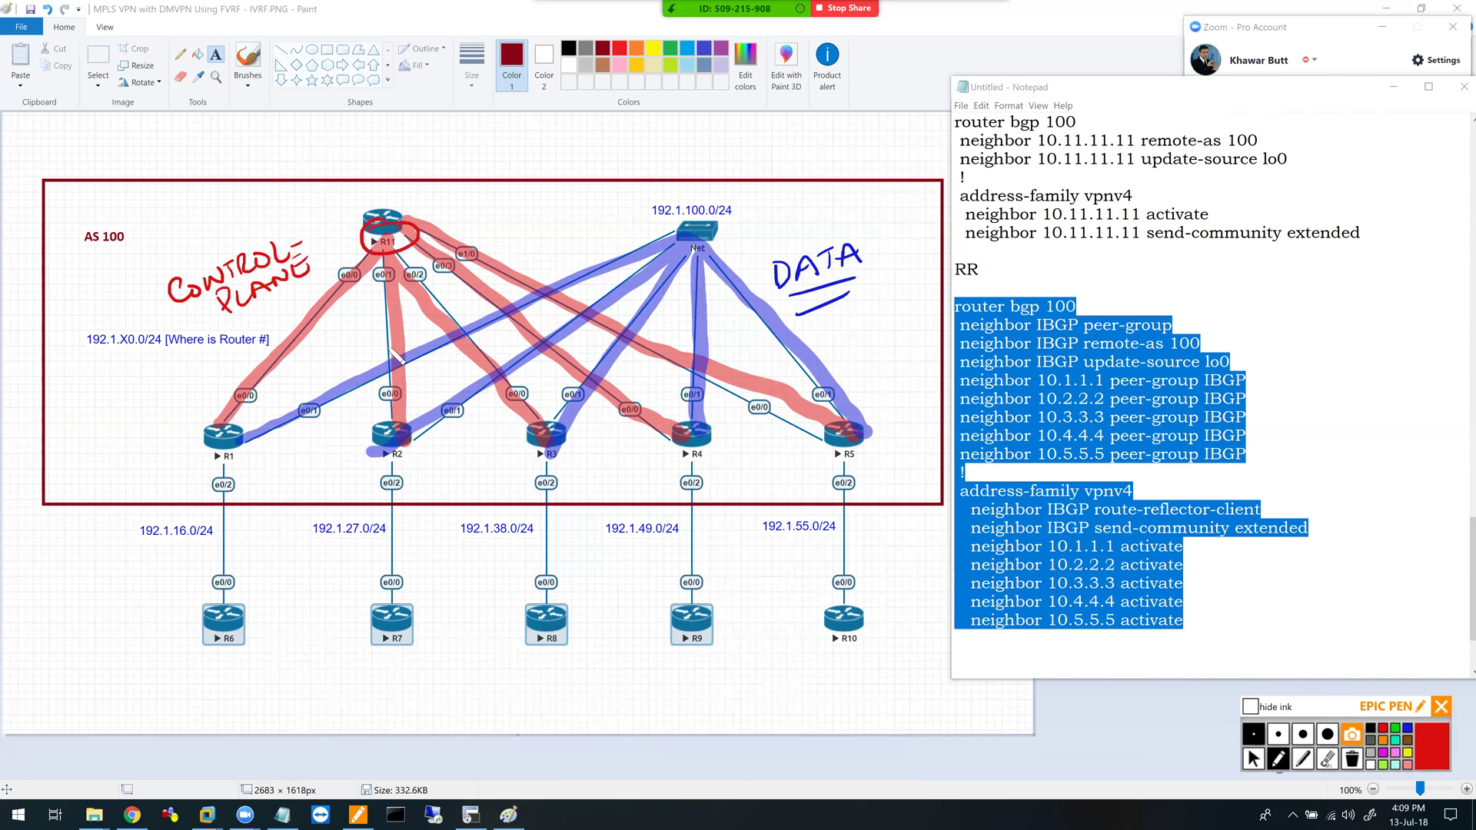
pyautogui.click(1352, 759)
# - Move Notepad aside, scroll its notes to the SP-CORE task list, and bring the Paint diagram forward
pyautogui.click(1253, 759)
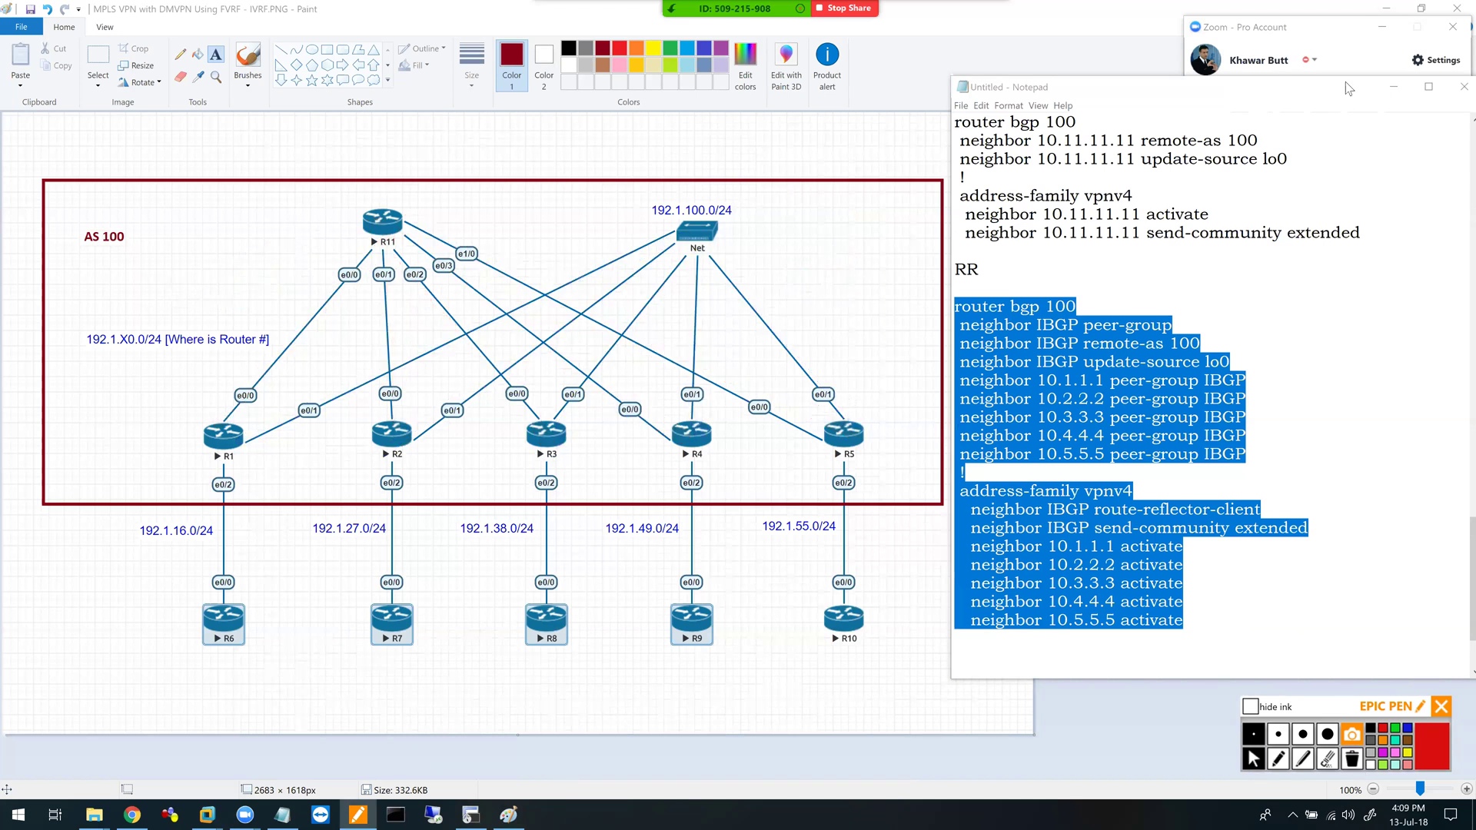
pyautogui.moveTo(1326, 110); pyautogui.dragTo(631, 290)
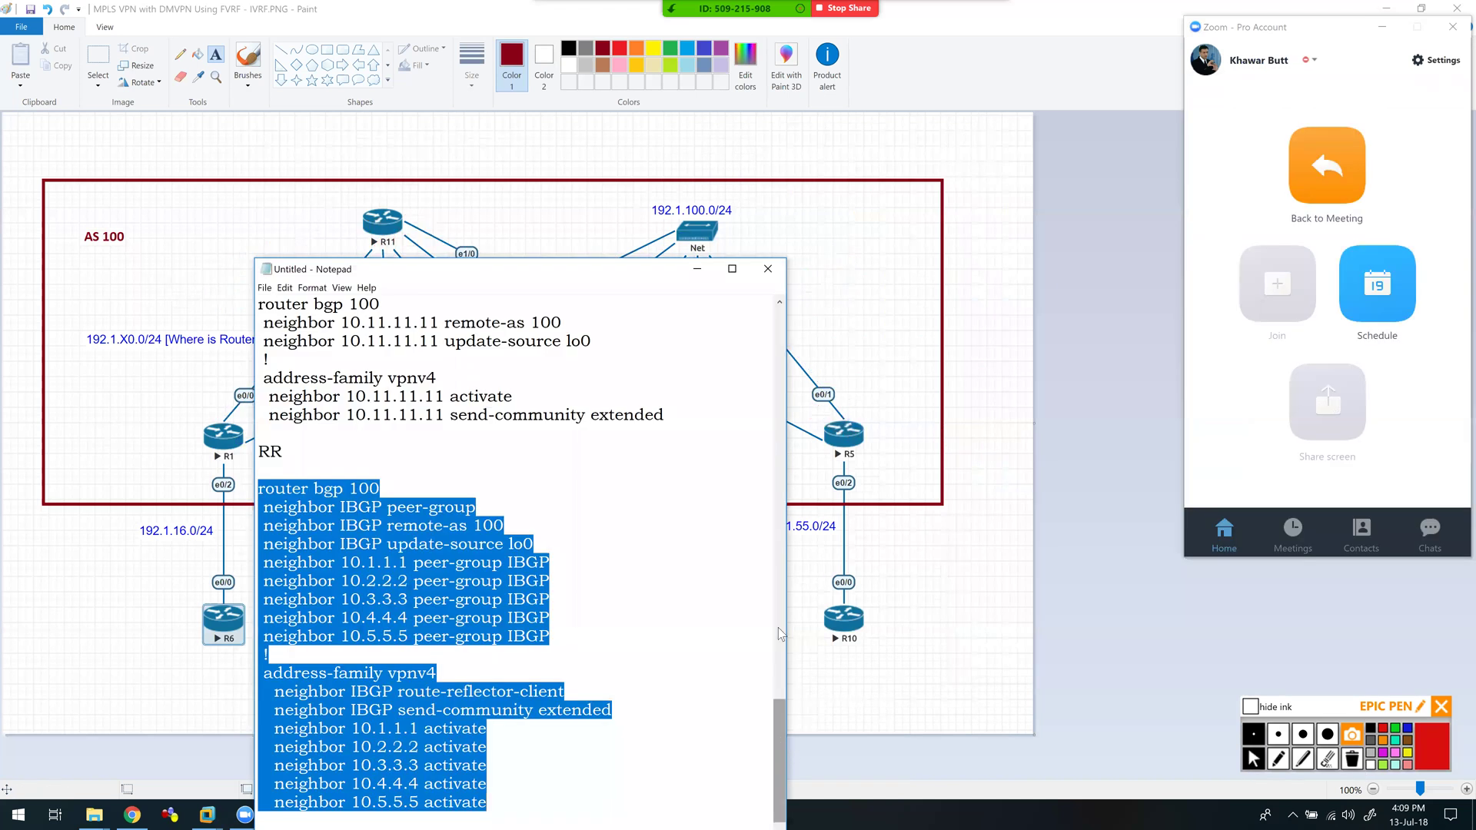
pyautogui.moveTo(779, 761); pyautogui.dragTo(786, 342)
pyautogui.moveTo(480, 323); pyautogui.dragTo(192, 325)
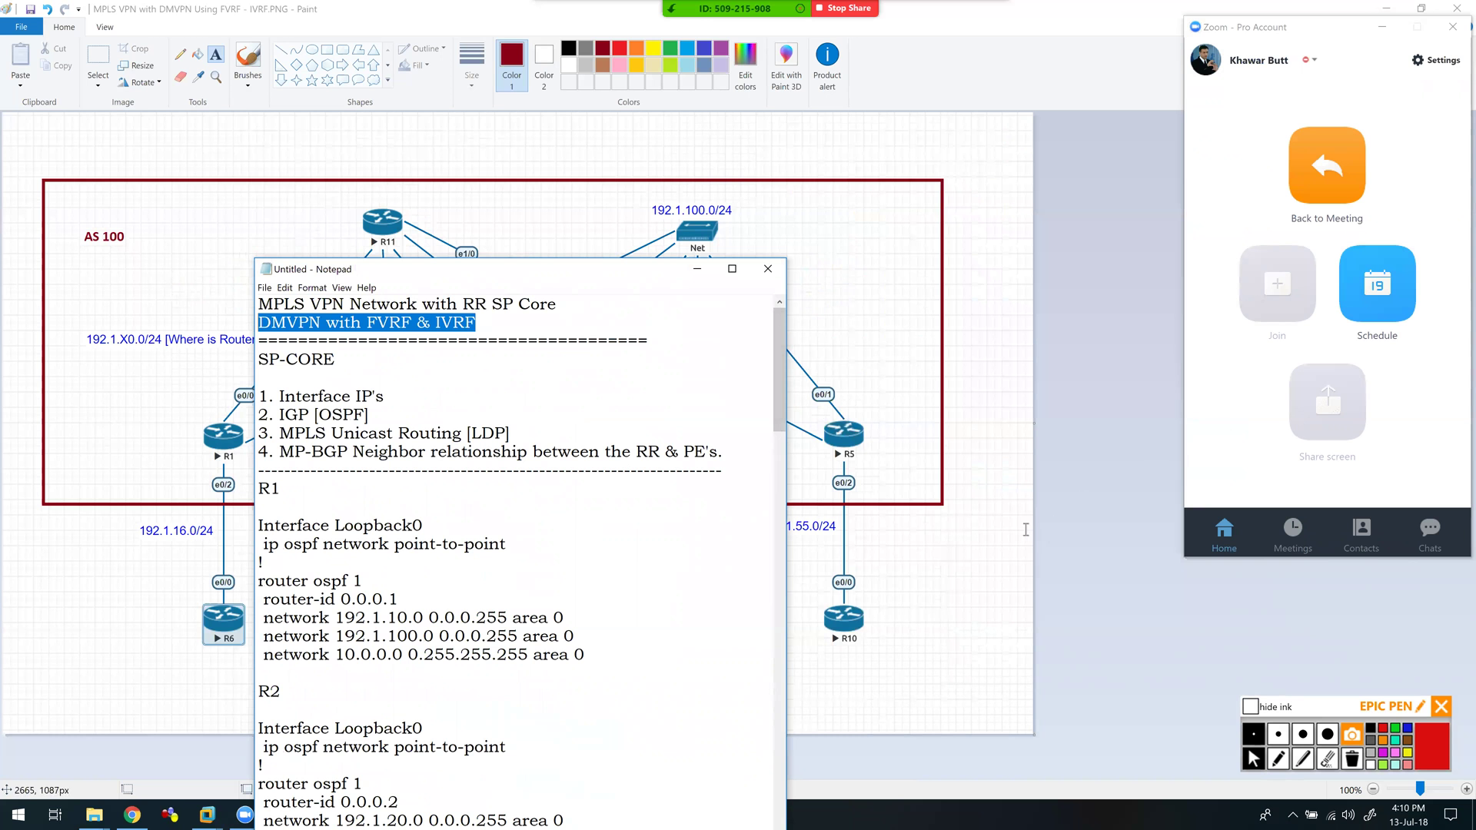
pyautogui.click(1026, 530)
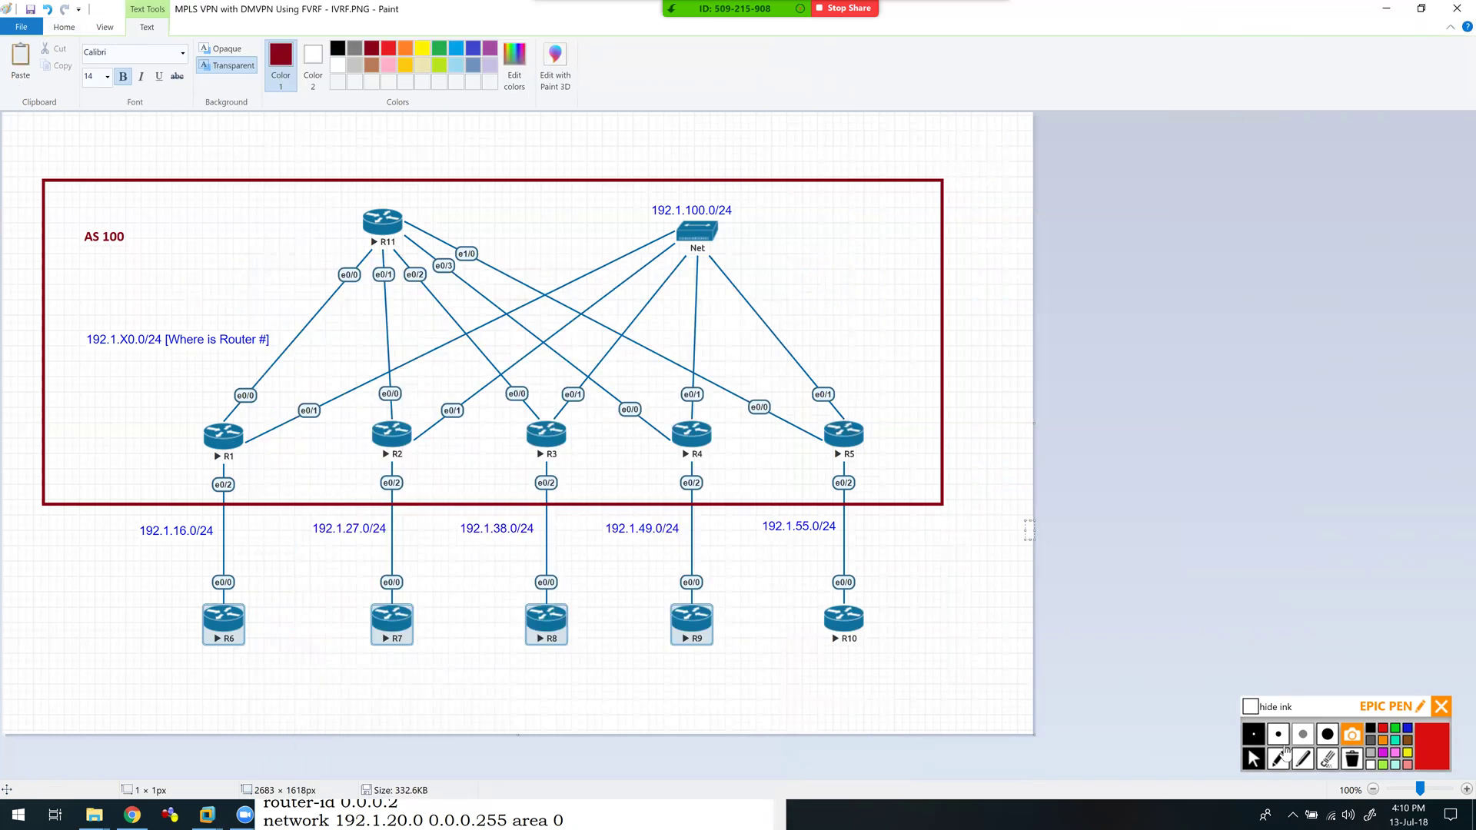
pyautogui.click(1278, 759)
pyautogui.moveTo(195, 629)
pyautogui.mouseDown()
pyautogui.moveTo(103, 652)
pyautogui.moveTo(102, 673)
pyautogui.mouseUp()
pyautogui.moveTo(74, 604)
pyautogui.mouseDown()
pyautogui.moveTo(73, 628)
pyautogui.moveTo(123, 606)
pyautogui.mouseUp()
pyautogui.click(104, 620)
pyautogui.click(134, 604)
pyautogui.moveTo(152, 592)
pyautogui.mouseDown()
pyautogui.moveTo(146, 604)
pyautogui.moveTo(167, 594)
pyautogui.moveTo(180, 609)
pyautogui.moveTo(223, 577)
pyautogui.mouseUp()
pyautogui.moveTo(218, 569); pyautogui.dragTo(220, 586)
pyautogui.moveTo(383, 631)
pyautogui.mouseDown()
pyautogui.moveTo(312, 670)
pyautogui.moveTo(315, 692)
pyautogui.mouseUp()
pyautogui.moveTo(330, 685)
pyautogui.mouseDown()
pyautogui.moveTo(331, 700)
pyautogui.moveTo(346, 683)
pyautogui.moveTo(410, 688)
pyautogui.moveTo(430, 665)
pyautogui.moveTo(440, 683)
pyautogui.moveTo(496, 679)
pyautogui.mouseUp()
pyautogui.click(359, 687)
pyautogui.click(398, 682)
pyautogui.click(426, 679)
pyautogui.moveTo(251, 595)
pyautogui.mouseDown()
pyautogui.moveTo(262, 471)
pyautogui.moveTo(282, 473)
pyautogui.moveTo(245, 447)
pyautogui.mouseUp()
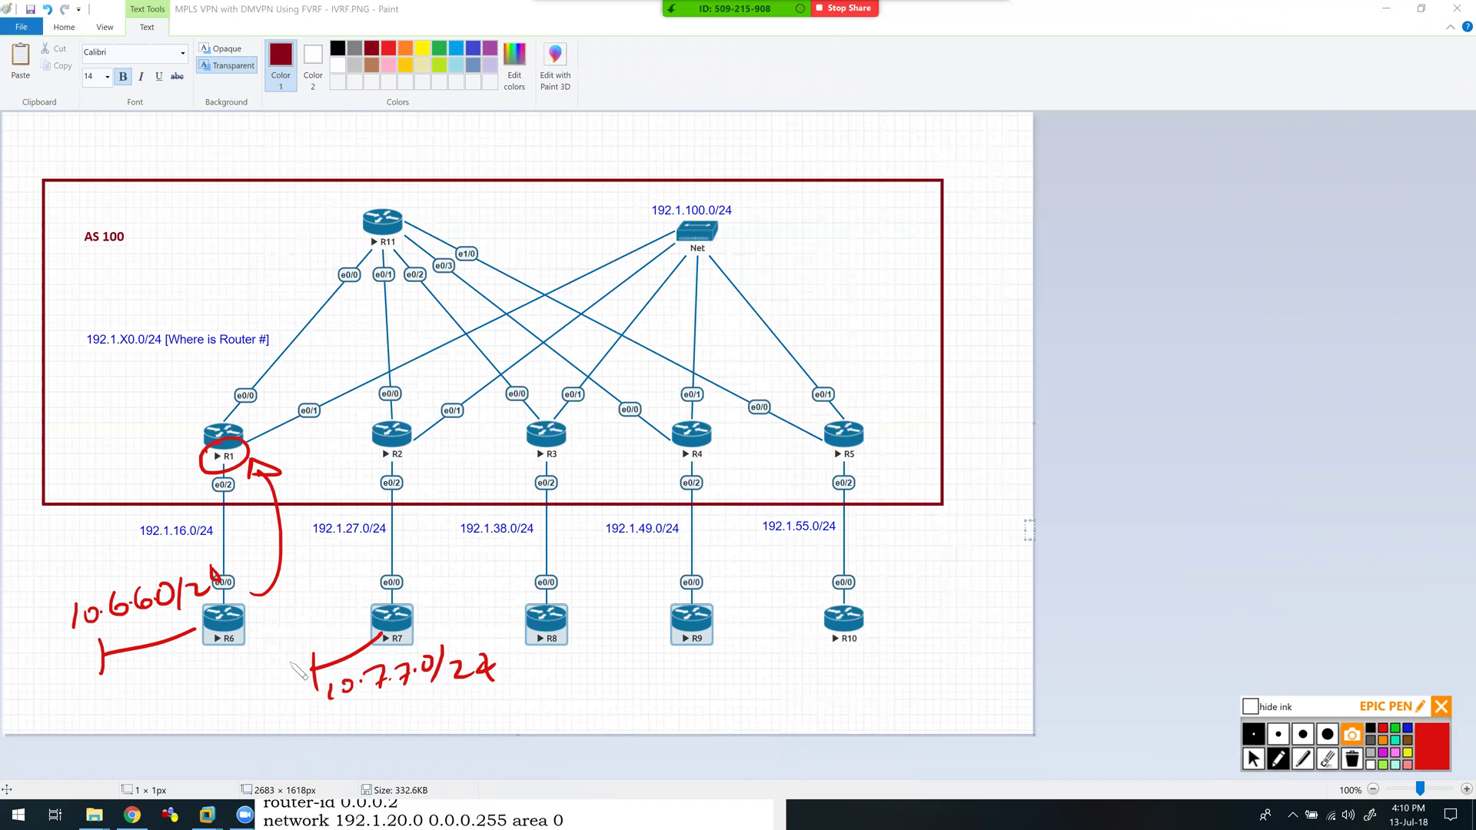
pyautogui.moveTo(100, 632); pyautogui.dragTo(176, 621)
pyautogui.moveTo(355, 714); pyautogui.dragTo(441, 696)
pyautogui.moveTo(232, 637)
pyautogui.mouseDown()
pyautogui.moveTo(185, 694)
pyautogui.moveTo(200, 704)
pyautogui.mouseUp()
pyautogui.moveTo(271, 668); pyautogui.dragTo(229, 642)
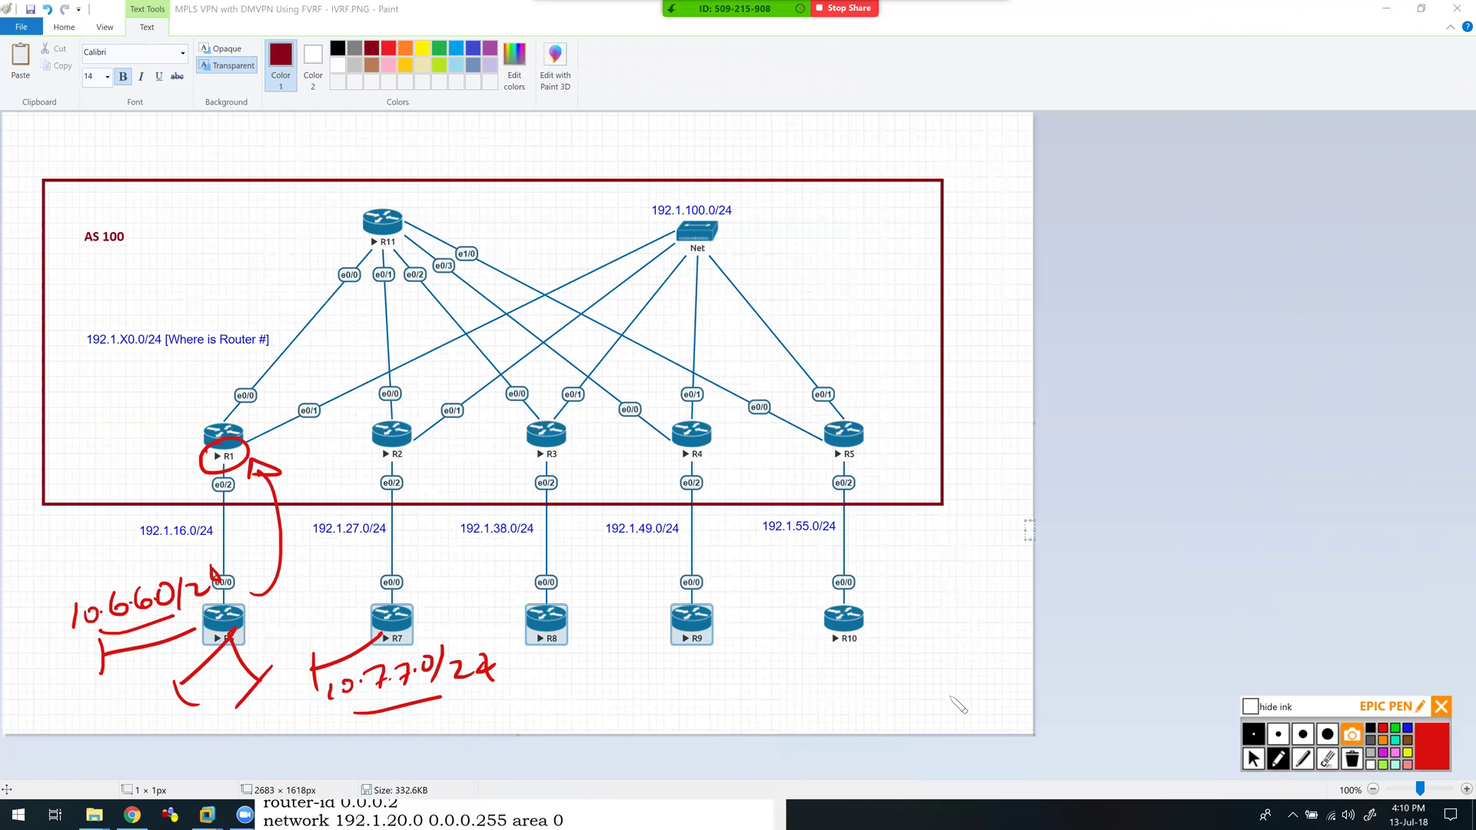
pyautogui.click(1256, 761)
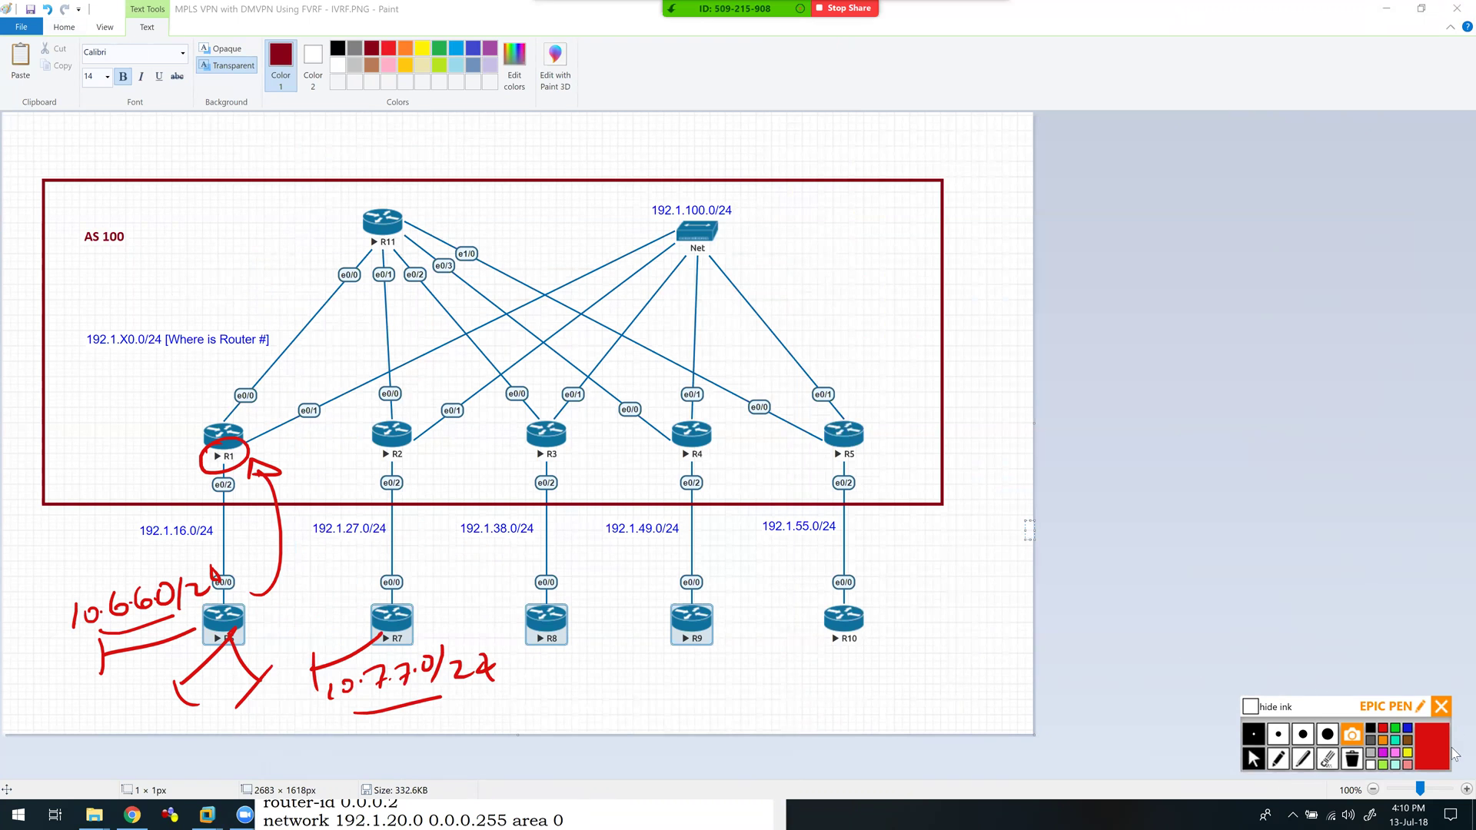